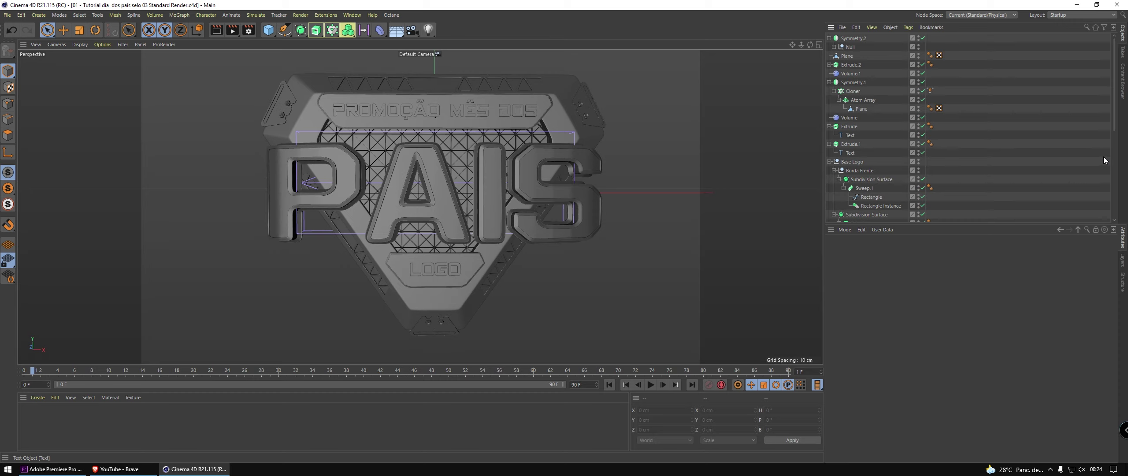
# - Toggle the Spline Wrap object's viewport visibility and orbit around the badge
pyautogui.moveTo(1115, 134); pyautogui.dragTo(1110, 181)
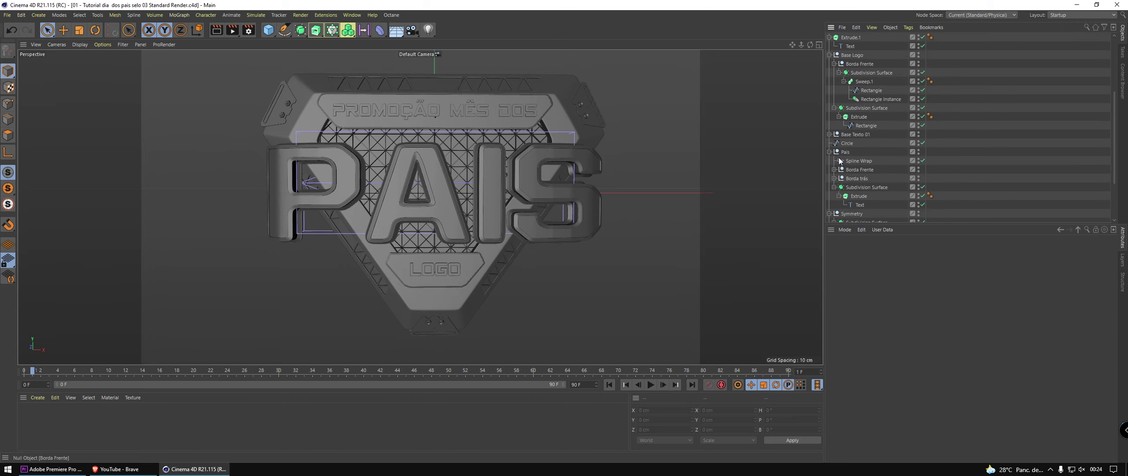
pyautogui.click(858, 161)
pyautogui.click(918, 159)
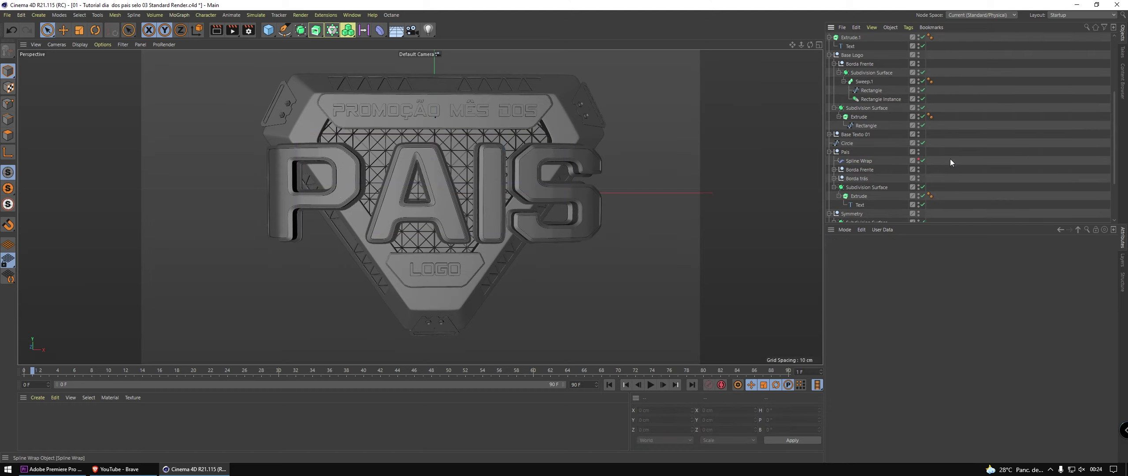
pyautogui.click(977, 150)
pyautogui.keyDown('alt'); pyautogui.moveTo(407, 115); pyautogui.dragTo(467, 133); pyautogui.keyUp('alt')
# - Open Render Settings, keep the Standard renderer, and save the scene
pyautogui.click(249, 30)
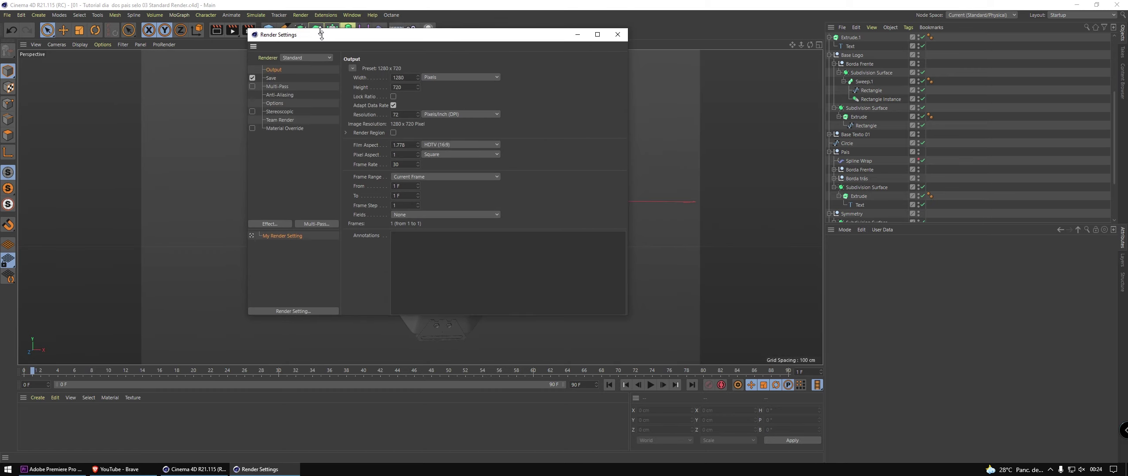
pyautogui.moveTo(302, 23); pyautogui.dragTo(303, 31)
pyautogui.click(315, 54)
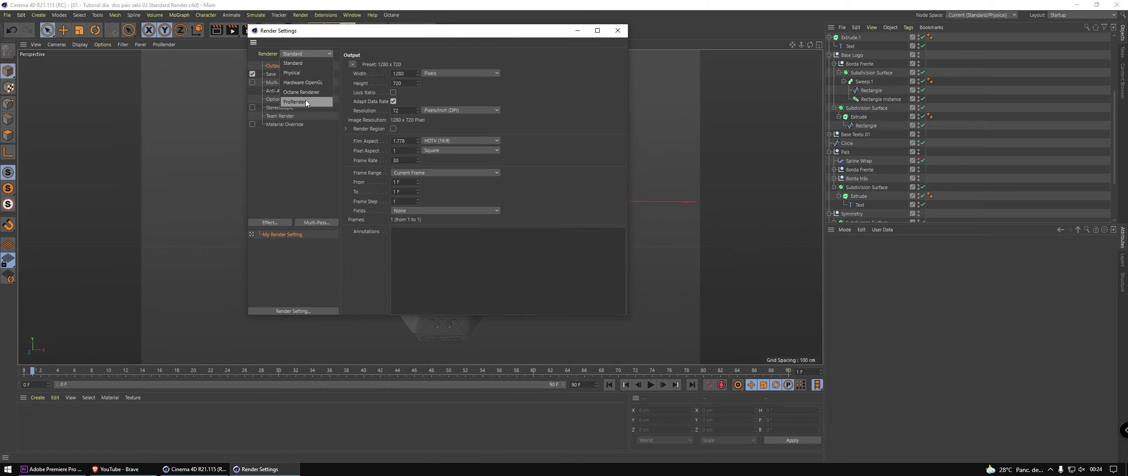
pyautogui.click(324, 64)
pyautogui.hotkey('ctrl', 's')
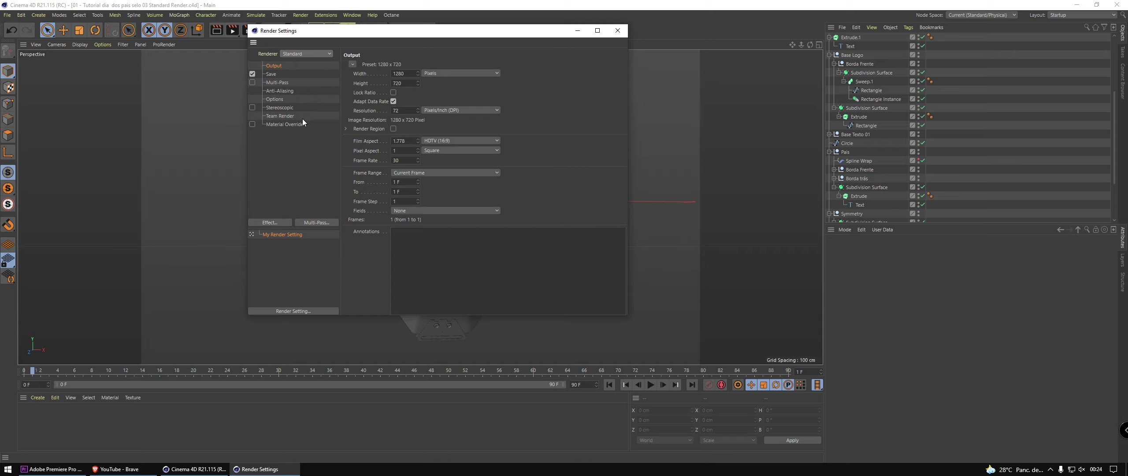
# - Add Global Illumination using the Interior - Preview (High Diffuse Depth) preset
pyautogui.click(281, 226)
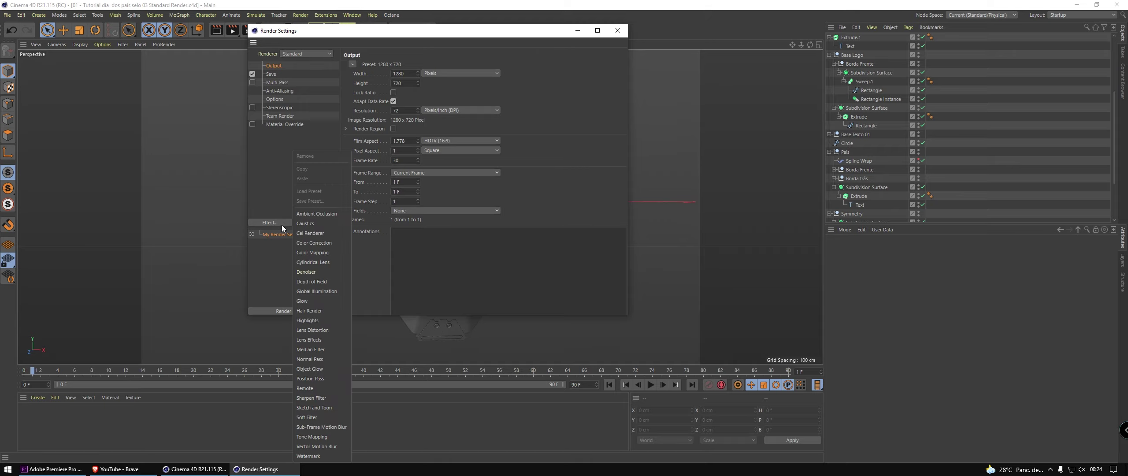
pyautogui.click(324, 291)
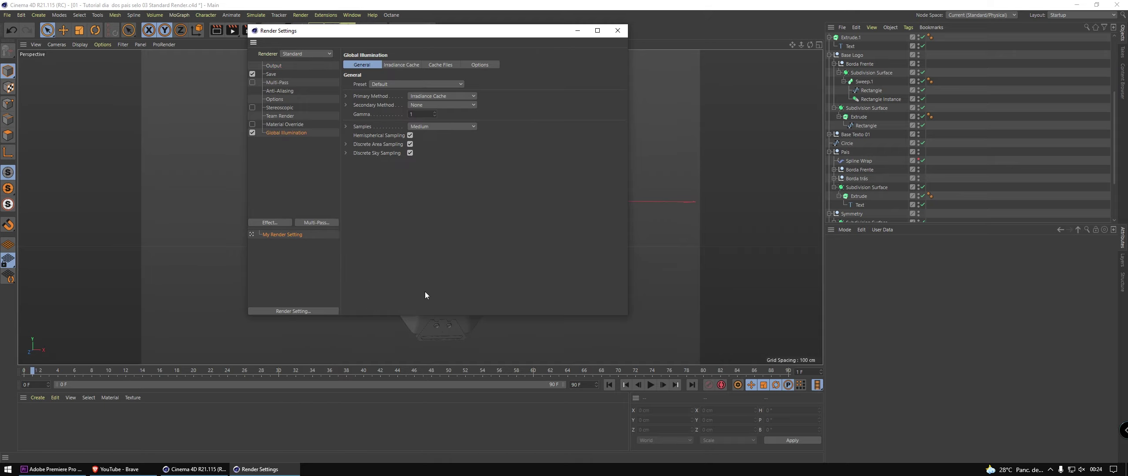
pyautogui.click(406, 84)
pyautogui.click(423, 156)
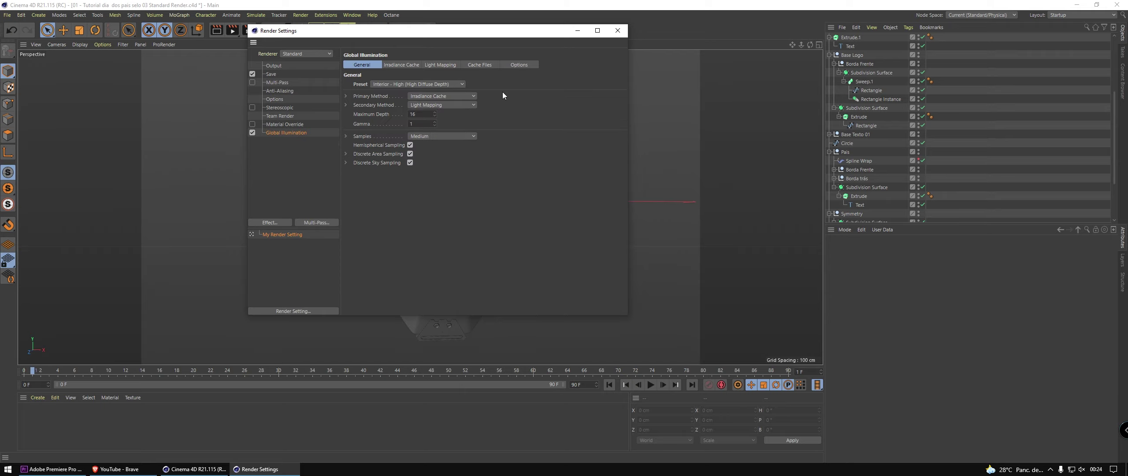
pyautogui.click(393, 85)
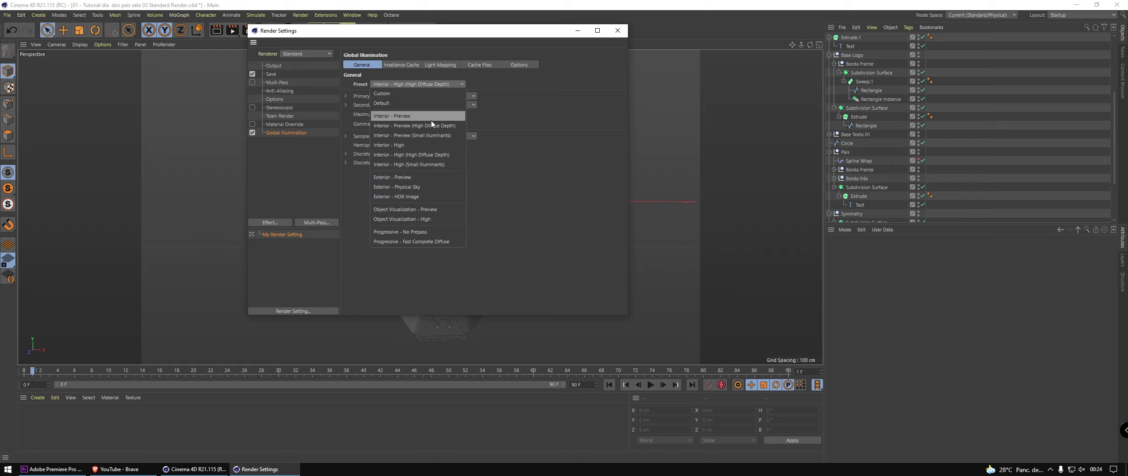
pyautogui.click(426, 127)
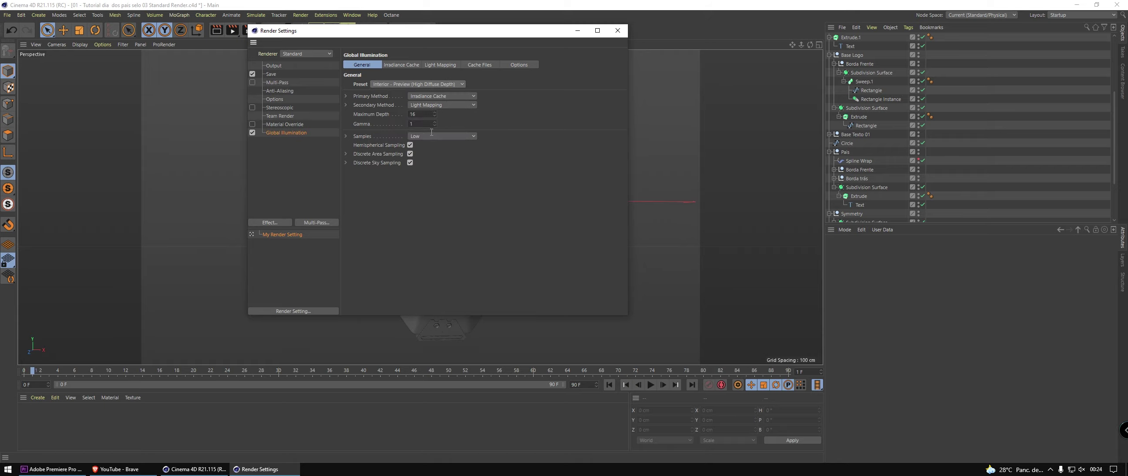
# - Set the Light Mapping path count to 300 and close Render Settings
pyautogui.click(398, 66)
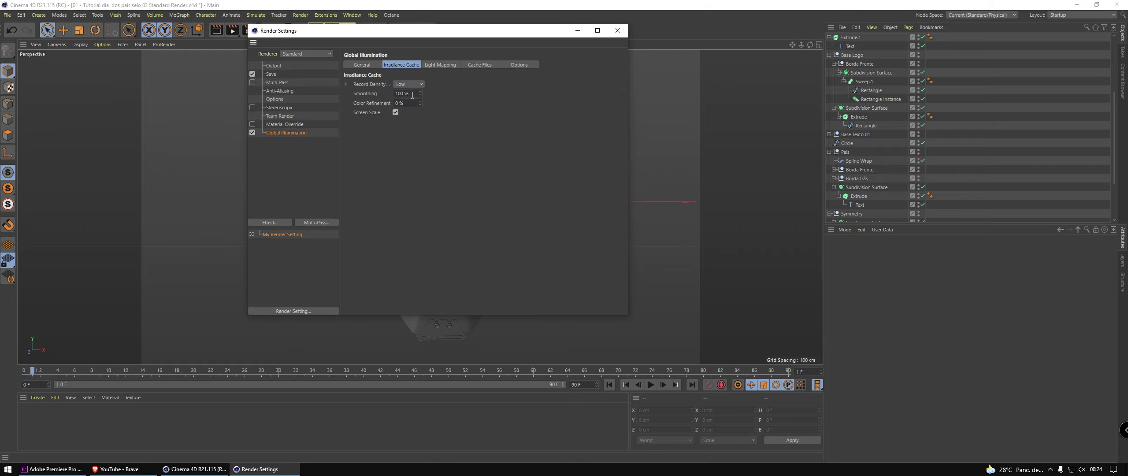
pyautogui.click(440, 65)
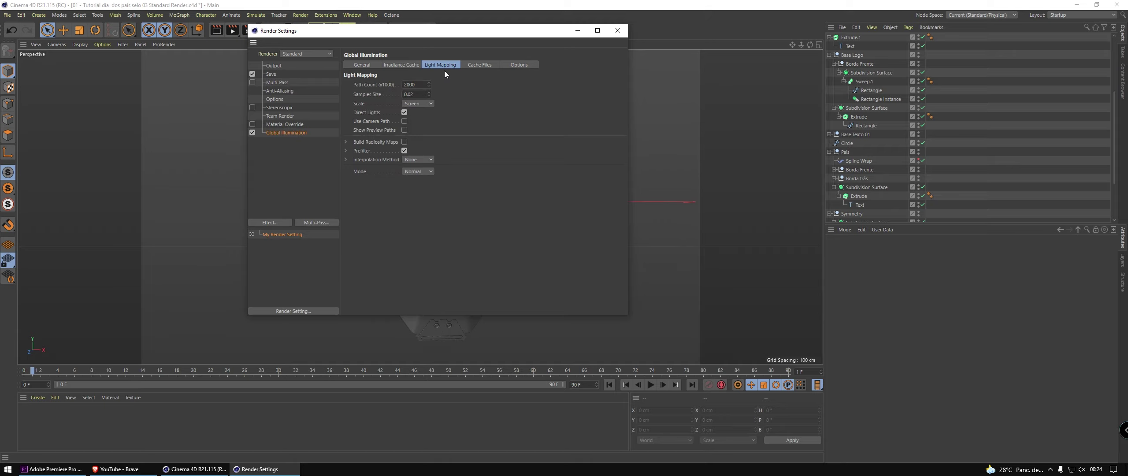
pyautogui.click(423, 86)
pyautogui.press('Return')
pyautogui.click(487, 67)
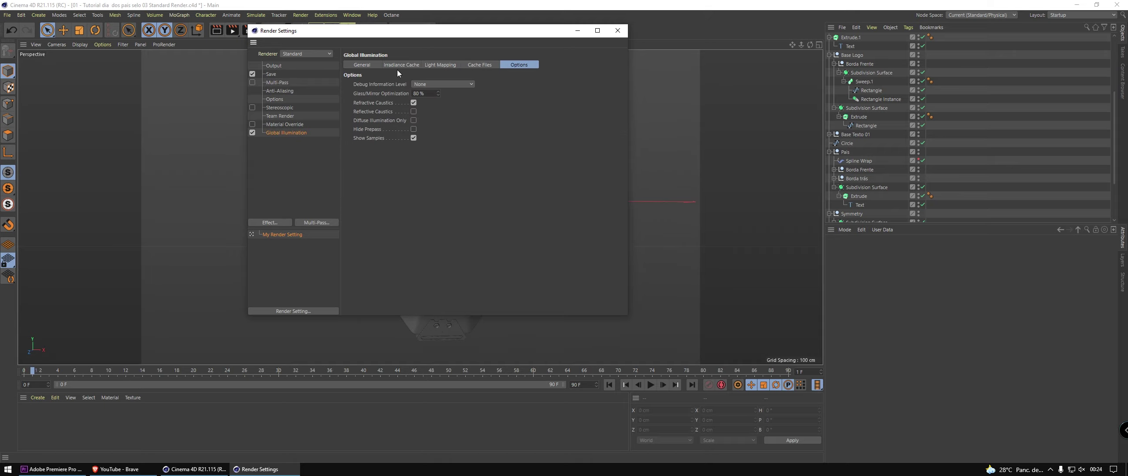
pyautogui.click(374, 66)
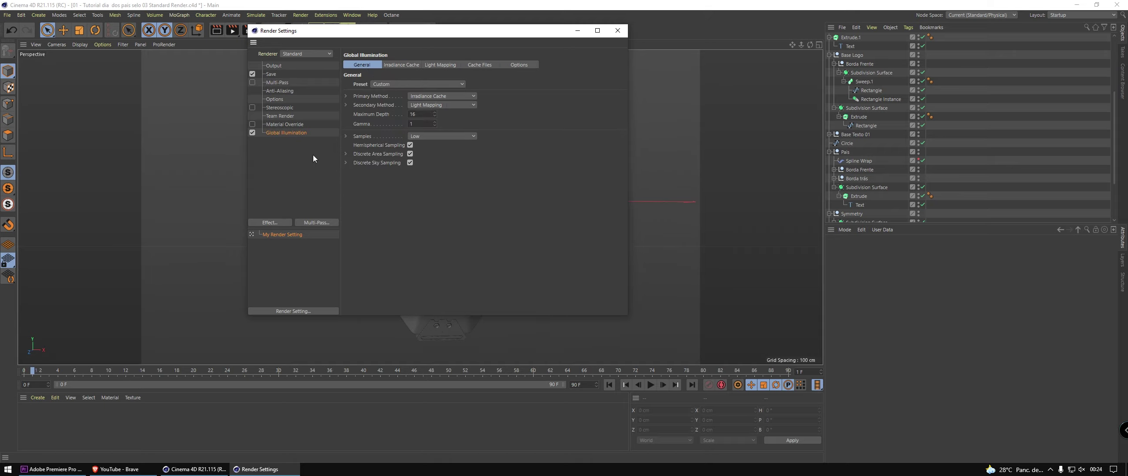
pyautogui.click(618, 35)
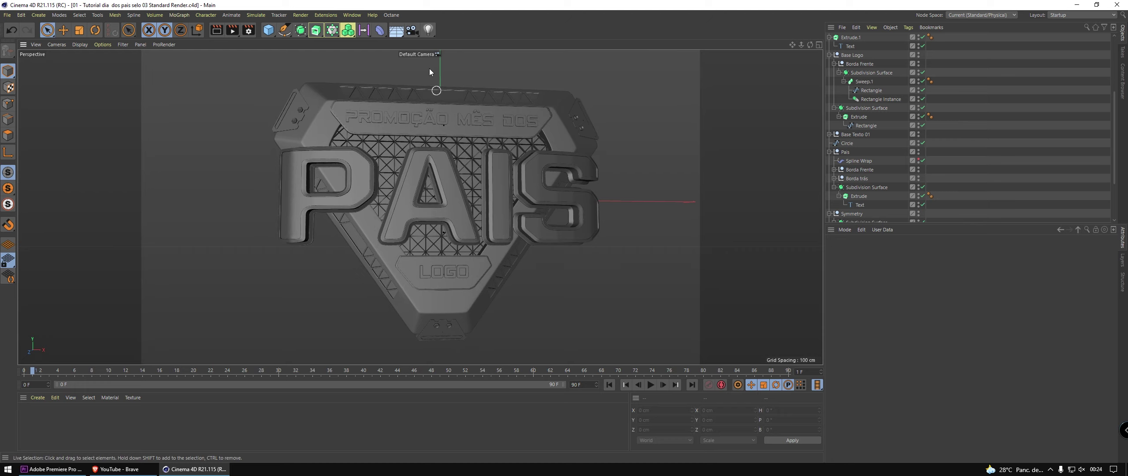
# - Add a Sky object and create a new default material
pyautogui.moveTo(396, 30); pyautogui.dragTo(414, 45)
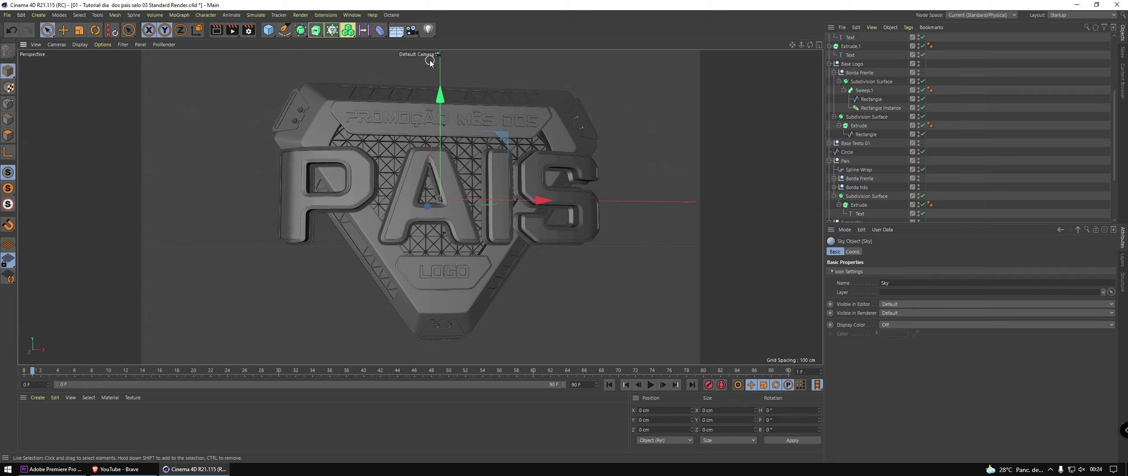
pyautogui.scroll(5, 907, 48)
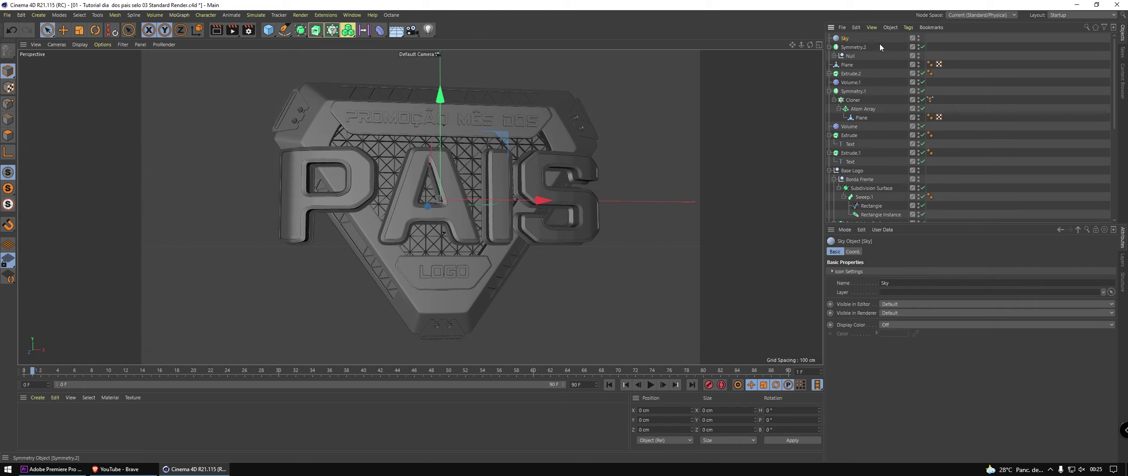
pyautogui.click(38, 397)
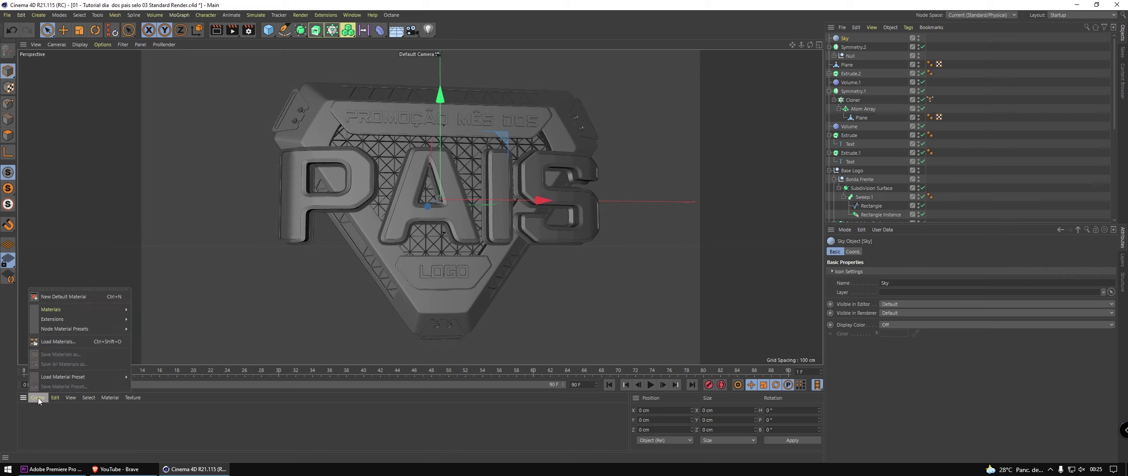
pyautogui.click(54, 300)
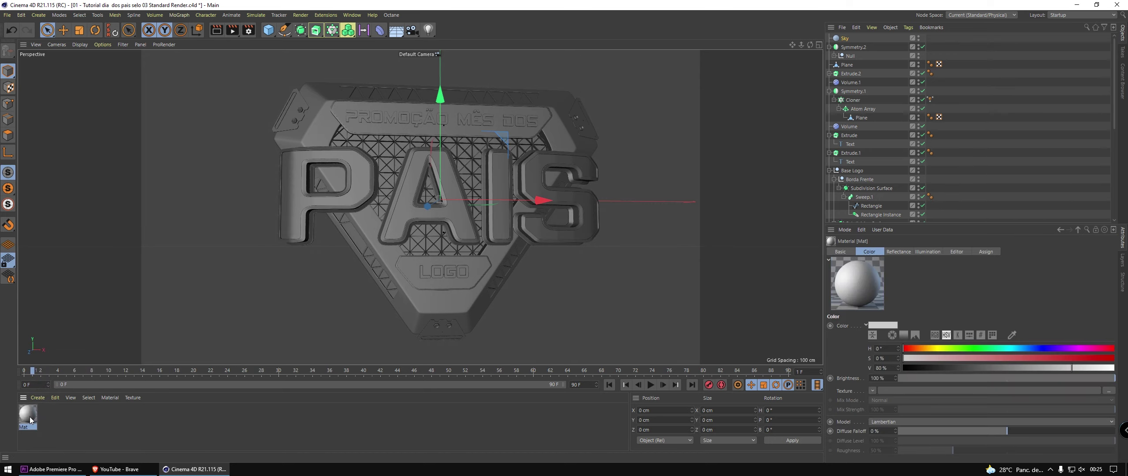
# - Rename the new material to Sky and switch off its Color channel
pyautogui.doubleClick(29, 414)
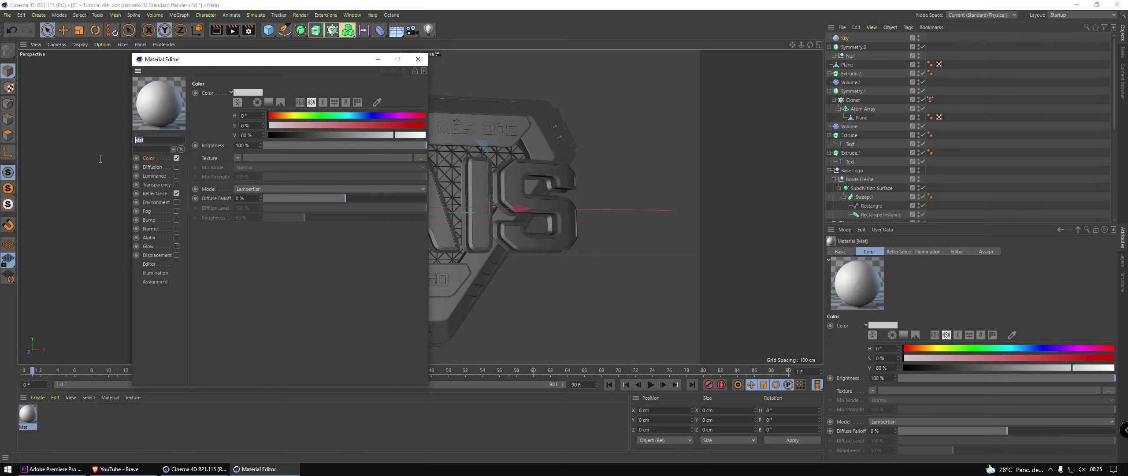
pyautogui.doubleClick(154, 146)
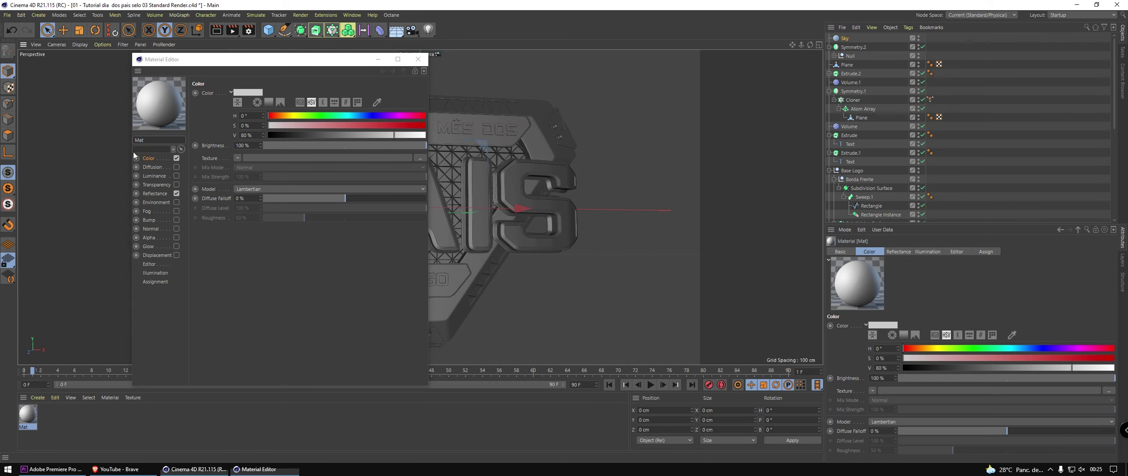
pyautogui.write('s')
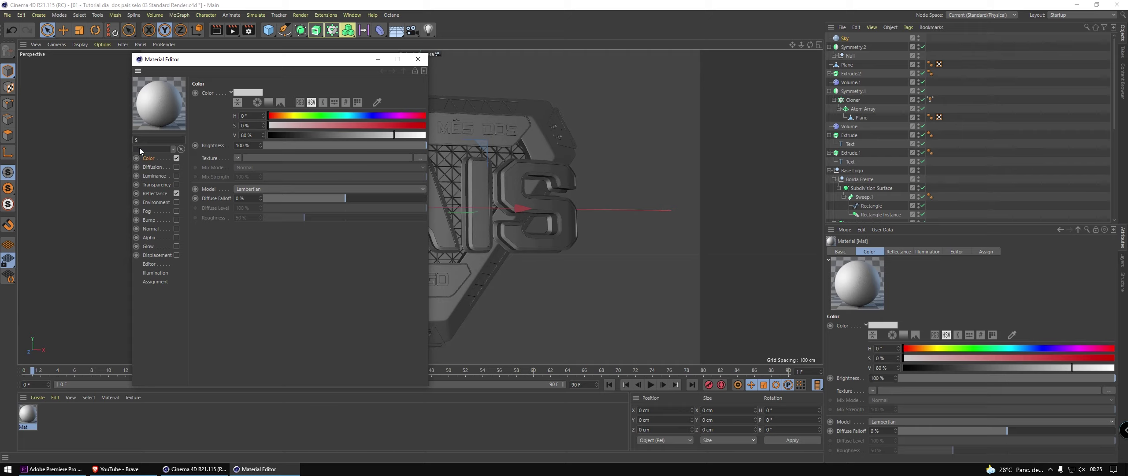
pyautogui.press('Return')
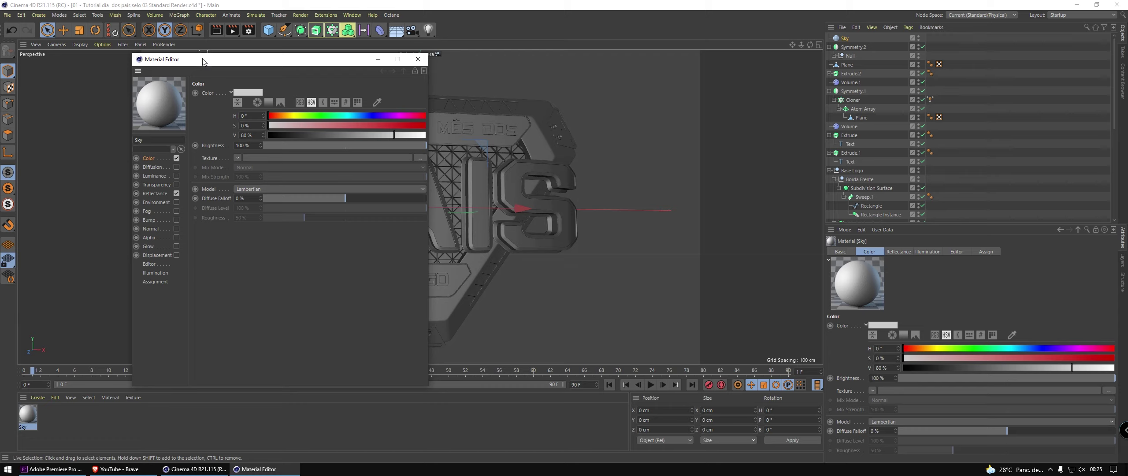
pyautogui.moveTo(202, 58); pyautogui.dragTo(367, 56)
pyautogui.click(340, 155)
# - Turn off Reflectance and enable Luminance with the HDRI image as its texture
pyautogui.click(340, 190)
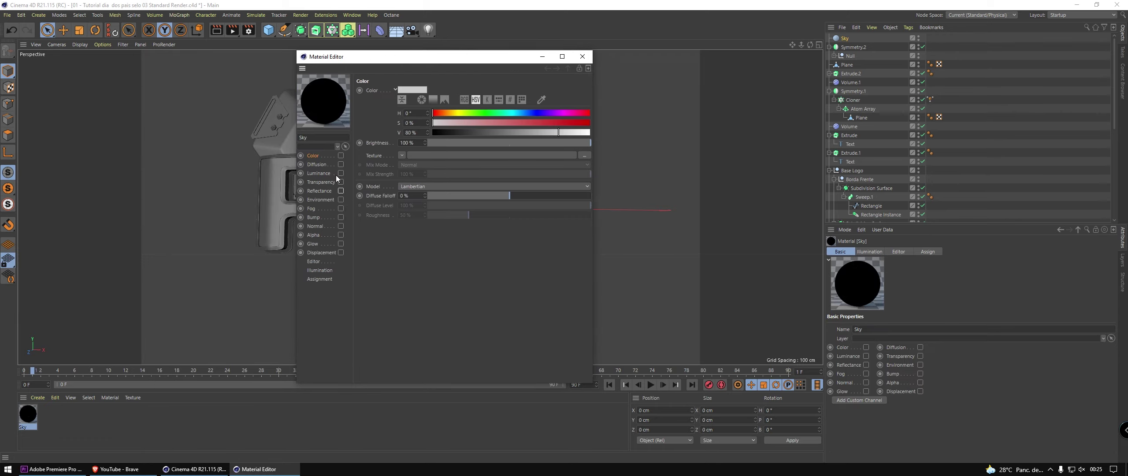
pyautogui.click(341, 173)
pyautogui.click(585, 156)
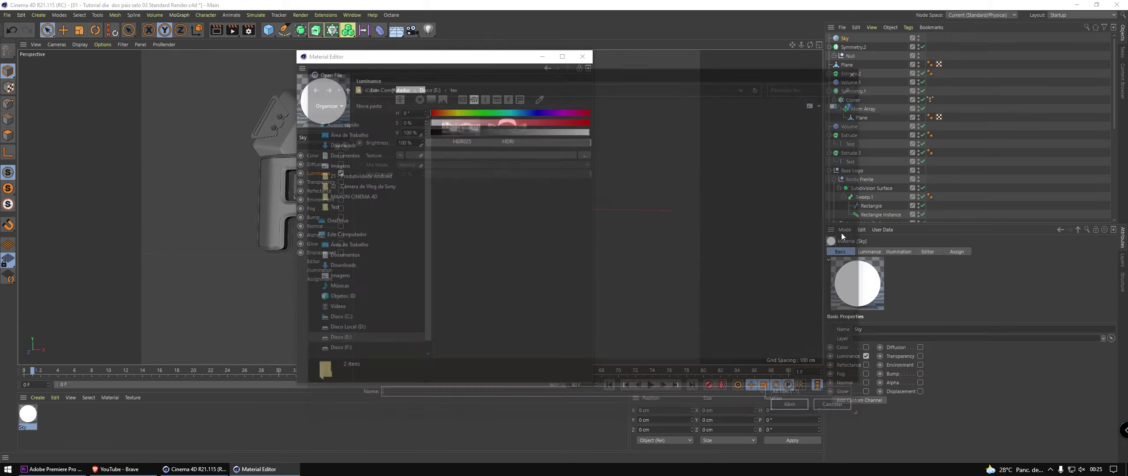
pyautogui.click(511, 129)
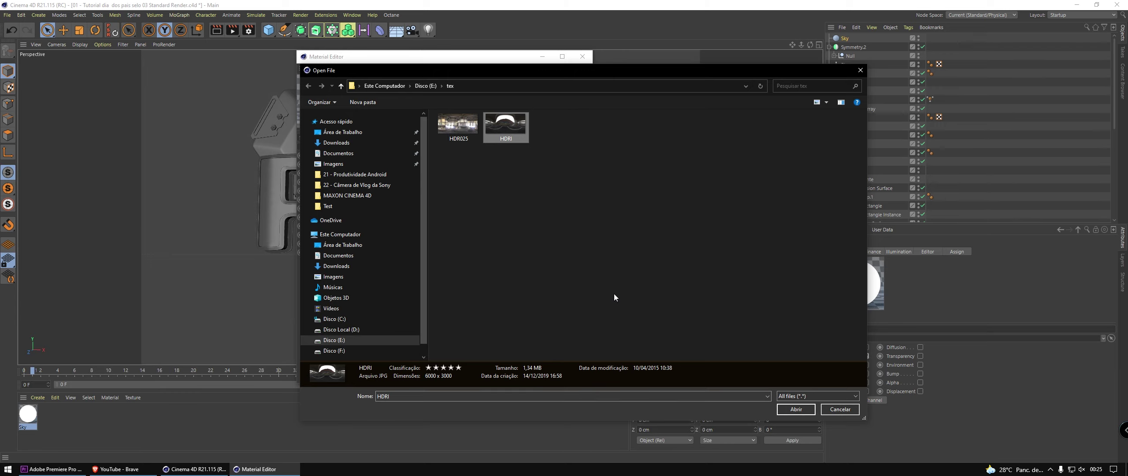
pyautogui.click(799, 410)
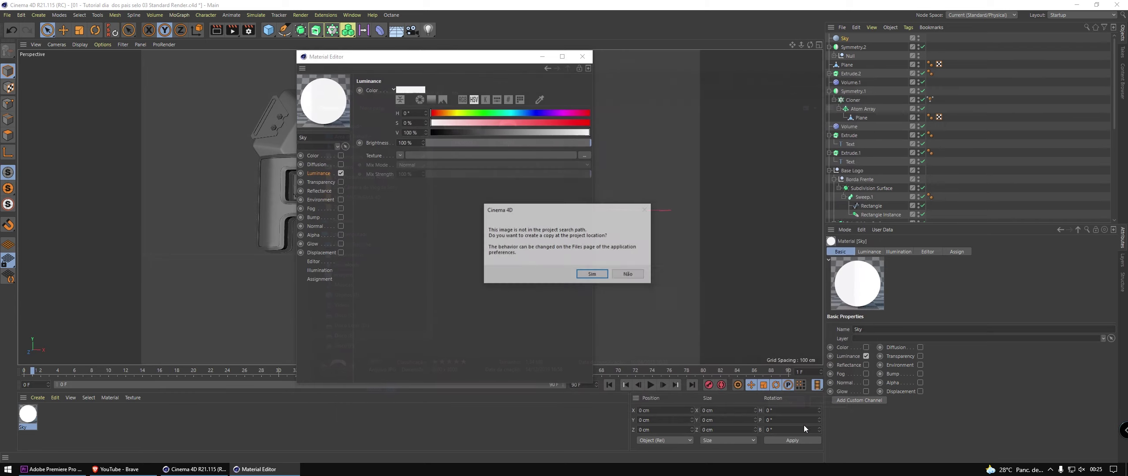
pyautogui.click(636, 276)
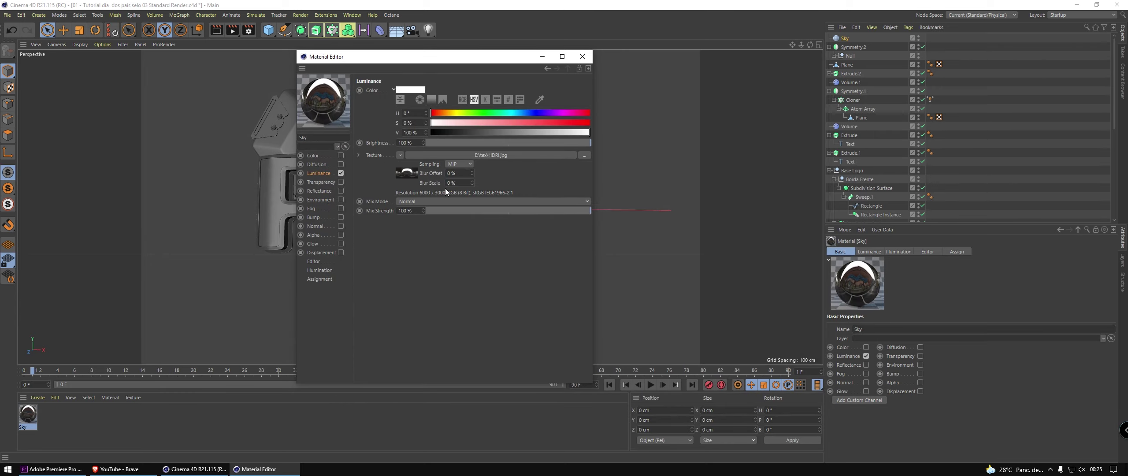
# - Set the Sky material's Generate GI strength to 322% and saturation to 45%, then close the editor
pyautogui.click(326, 270)
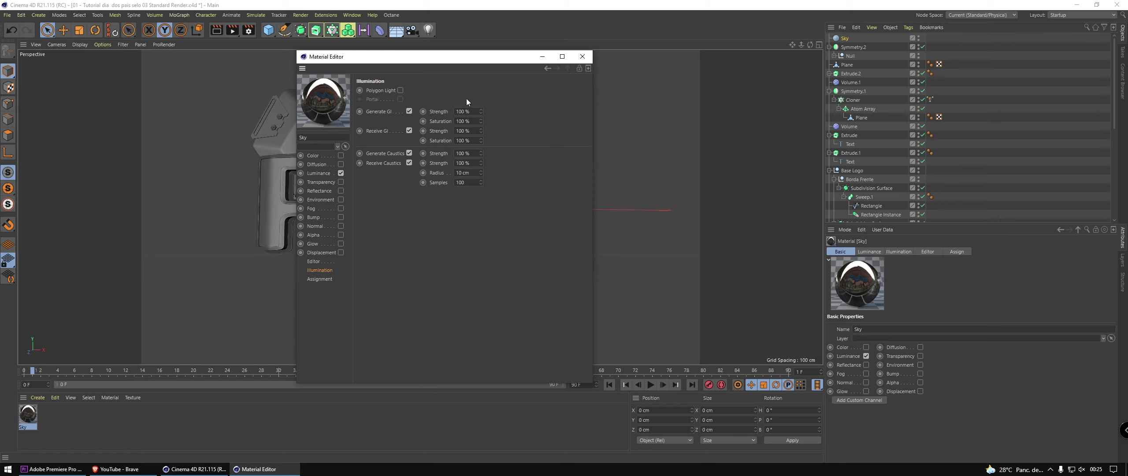
pyautogui.click(463, 111)
pyautogui.write('45')
pyautogui.press('Return')
pyautogui.moveTo(571, 57); pyautogui.dragTo(570, 62)
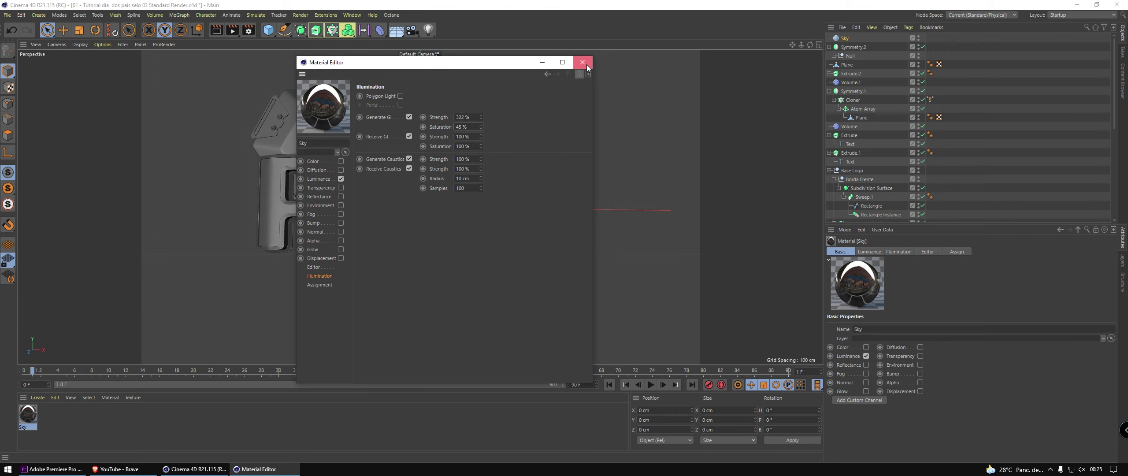
pyautogui.click(582, 62)
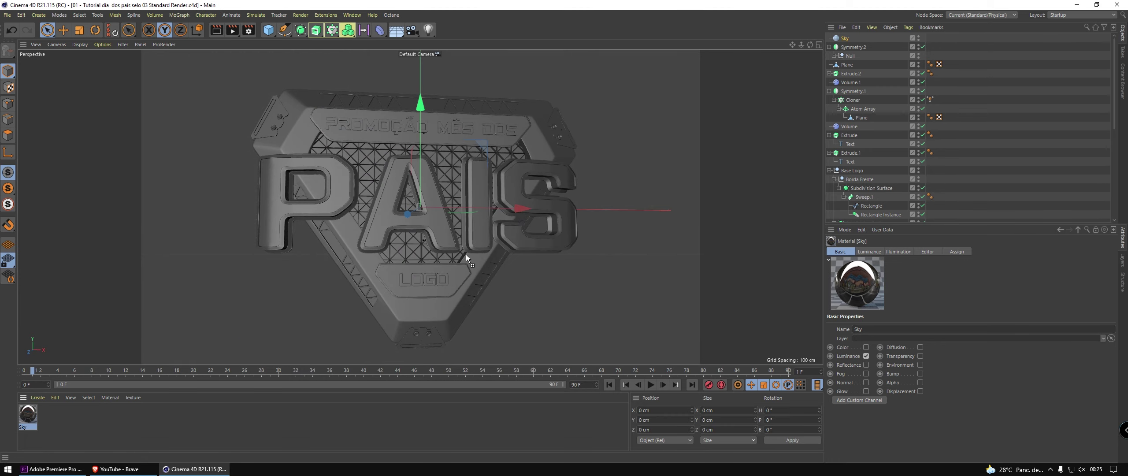
# - Apply the Sky material to the Sky object and check a quick preview render
pyautogui.moveTo(467, 258); pyautogui.dragTo(841, 41)
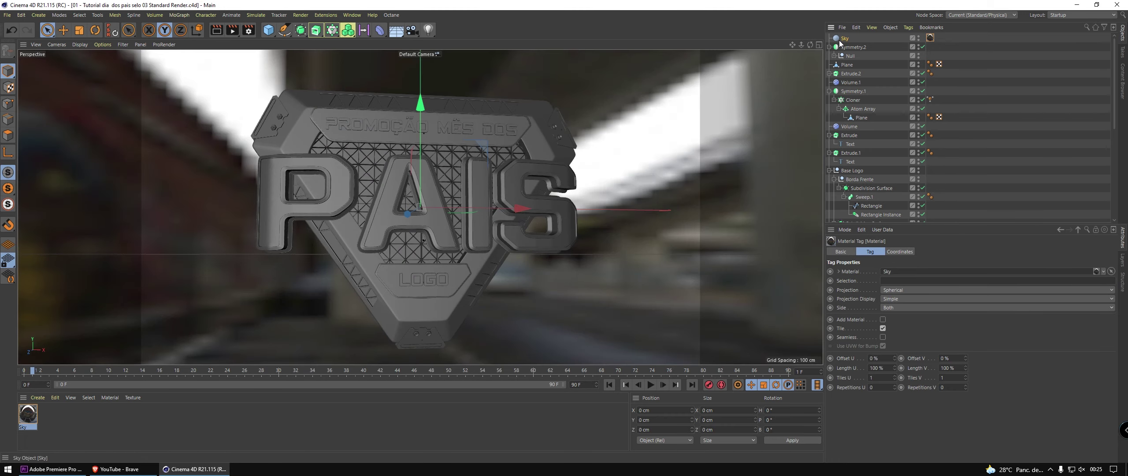
pyautogui.hotkey('ctrl', 'r')
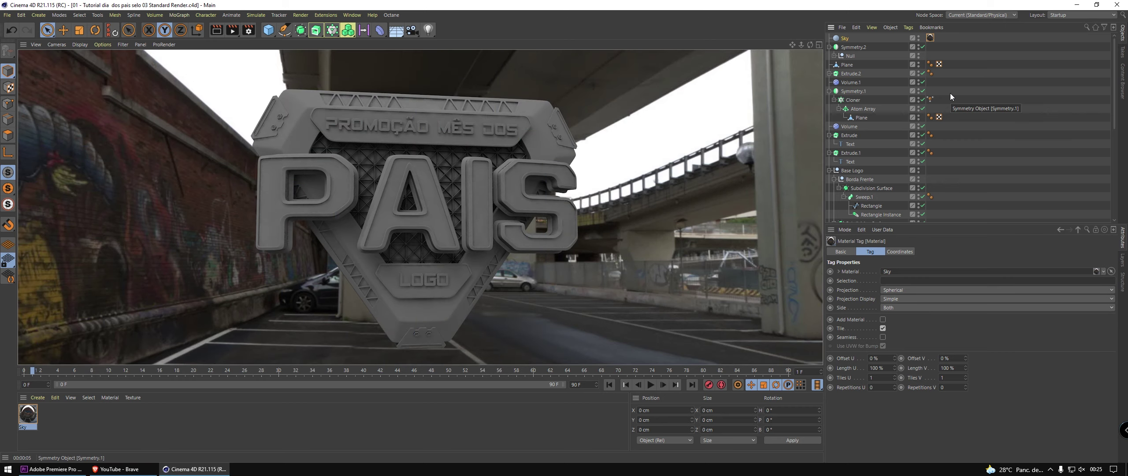
pyautogui.click(950, 97)
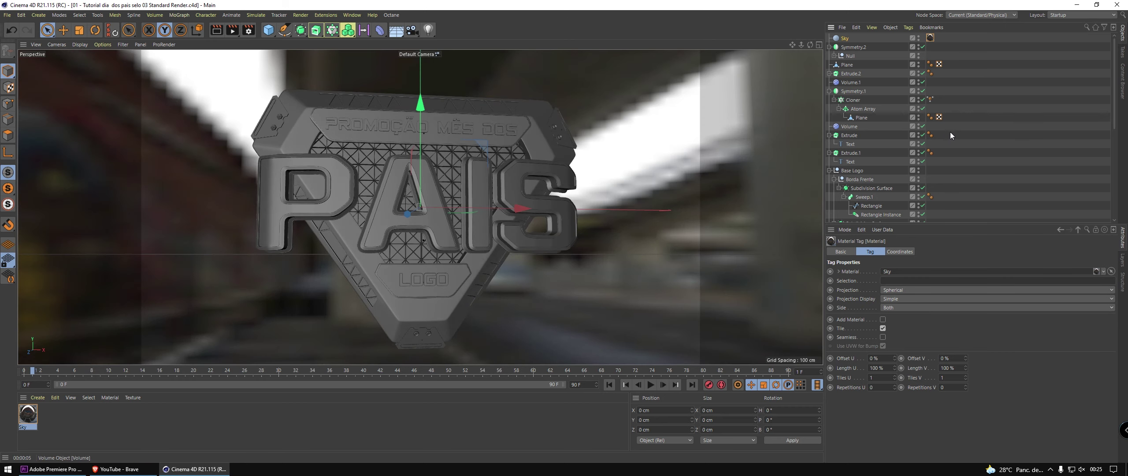
# - Select the grid's Atom Array and set its cylinder and sphere radius to 0.4 cm
pyautogui.keyDown('alt'); pyautogui.moveTo(421, 168); pyautogui.dragTo(379, 156); pyautogui.keyUp('alt')
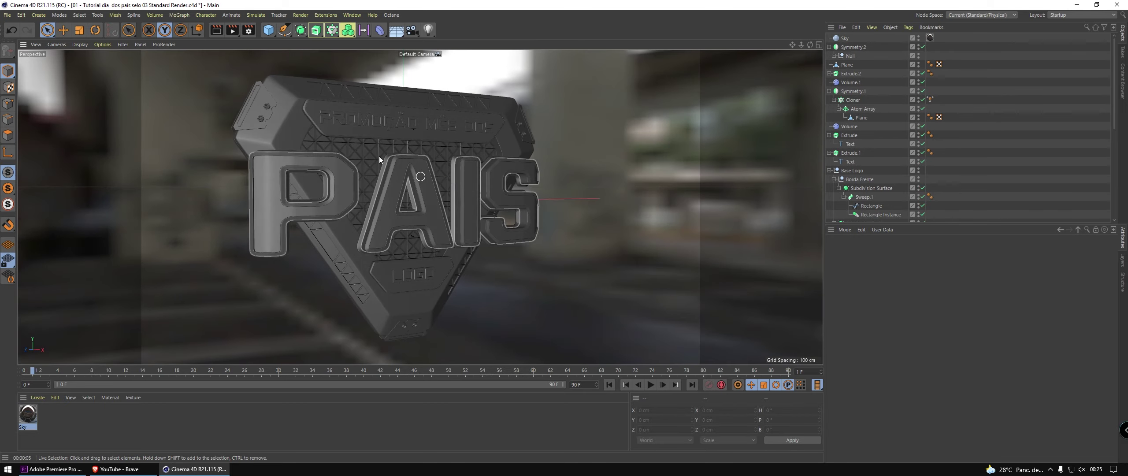
pyautogui.scroll(5, 428, 136)
pyautogui.scroll(2, 429, 136)
pyautogui.scroll(2, 416, 132)
pyautogui.scroll(2, 442, 128)
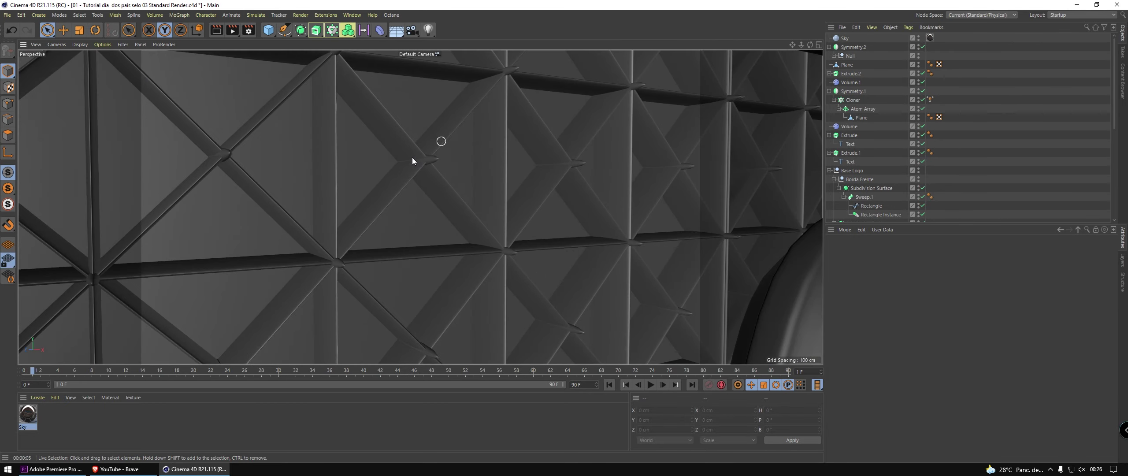
pyautogui.scroll(2, 422, 158)
pyautogui.click(432, 163)
pyautogui.click(862, 109)
pyautogui.click(870, 251)
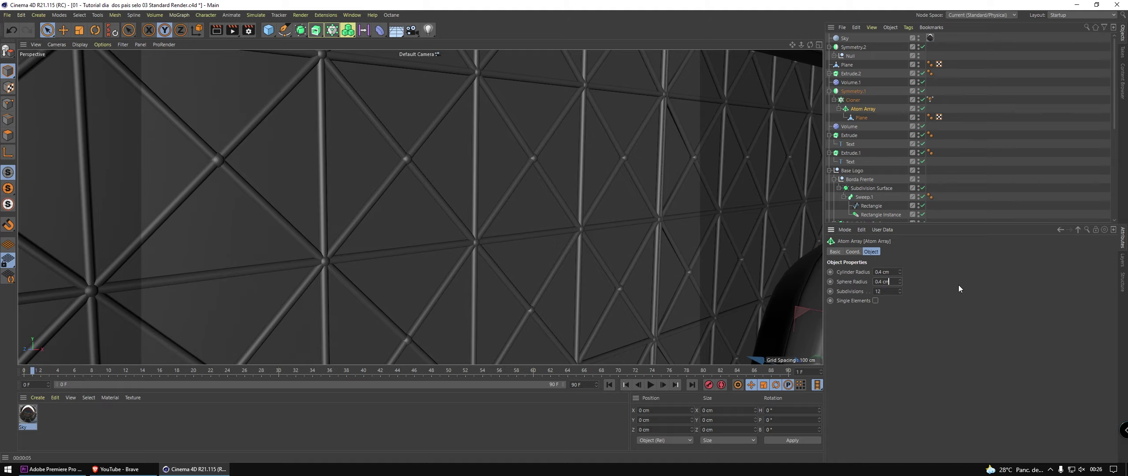
# - Nudge the Cloner's grid pattern slightly along its Z axis behind the lettering
pyautogui.moveTo(341, 232)
pyautogui.keyDown('alt'); pyautogui.mouseDown()
pyautogui.moveTo(350, 283)
pyautogui.moveTo(356, 232)
pyautogui.moveTo(410, 230)
pyautogui.mouseUp(); pyautogui.keyUp('alt')
pyautogui.click(852, 99)
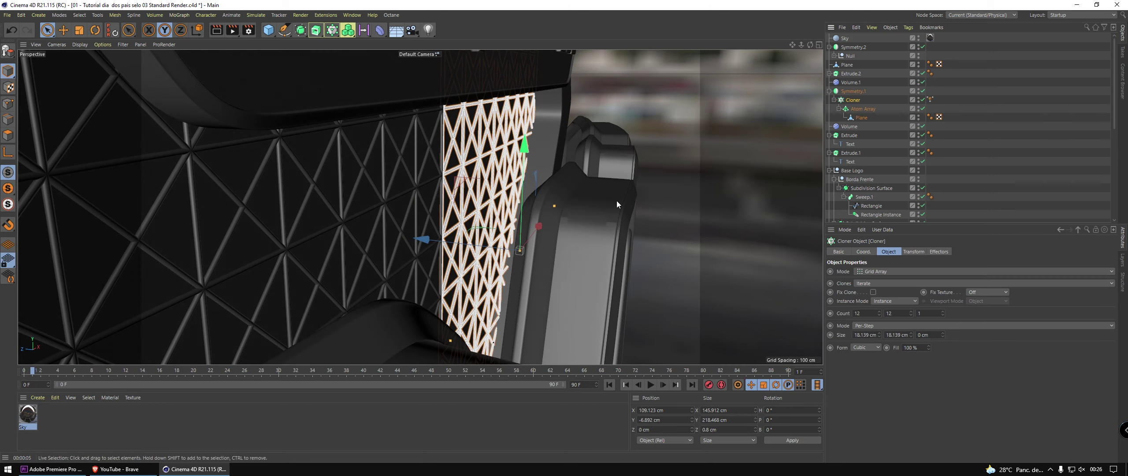
pyautogui.moveTo(469, 245)
pyautogui.mouseDown()
pyautogui.moveTo(375, 239)
pyautogui.moveTo(374, 167)
pyautogui.moveTo(372, 297)
pyautogui.mouseUp()
pyautogui.click(1031, 132)
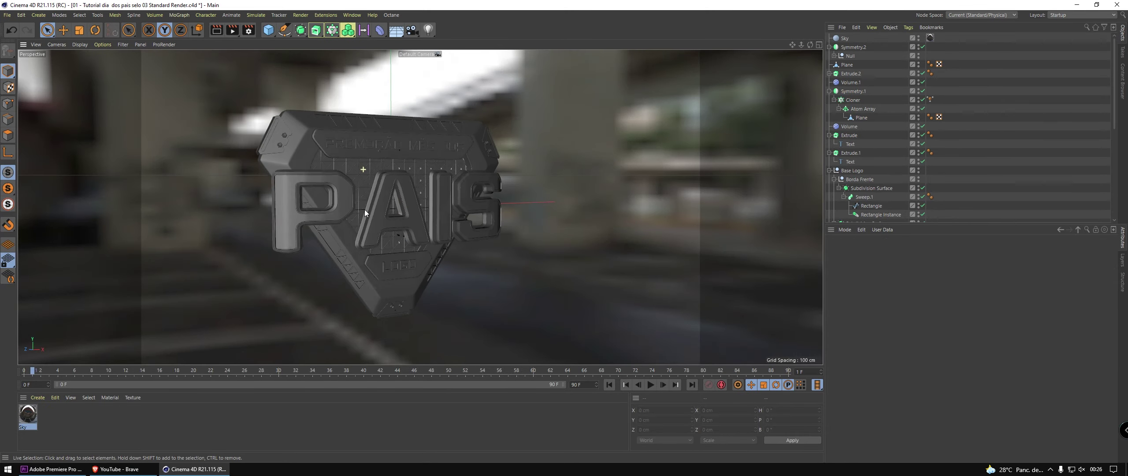
# - Orbit and zoom the viewport to review the whole badge from several angles
pyautogui.moveTo(365, 209)
pyautogui.keyDown('alt'); pyautogui.mouseDown()
pyautogui.moveTo(373, 169)
pyautogui.moveTo(345, 156)
pyautogui.mouseUp(); pyautogui.keyUp('alt')
pyautogui.scroll(3, 345, 157)
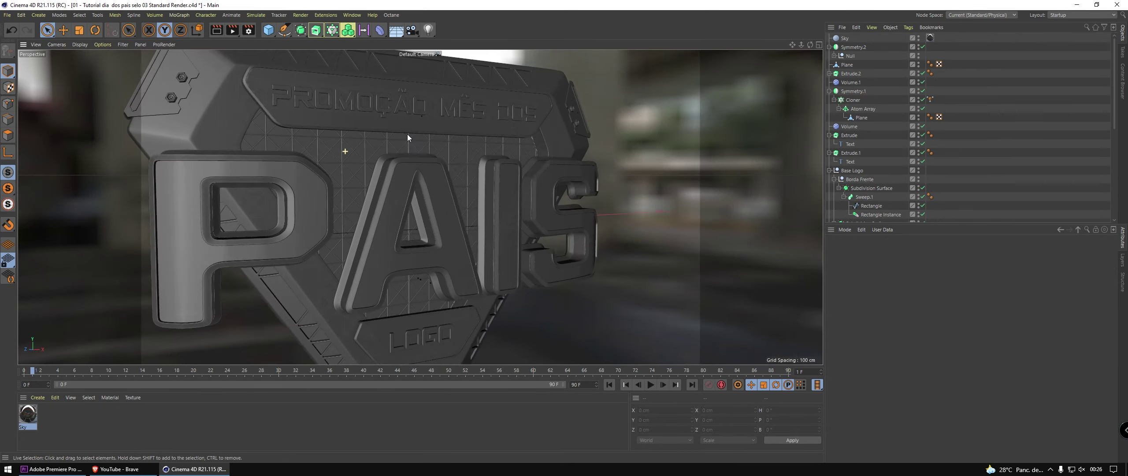
pyautogui.scroll(3, 345, 176)
pyautogui.scroll(-5, 367, 176)
pyautogui.moveTo(367, 177)
pyautogui.keyDown('alt'); pyautogui.mouseDown()
pyautogui.moveTo(527, 178)
pyautogui.moveTo(444, 181)
pyautogui.moveTo(454, 207)
pyautogui.mouseUp(); pyautogui.keyUp('alt')
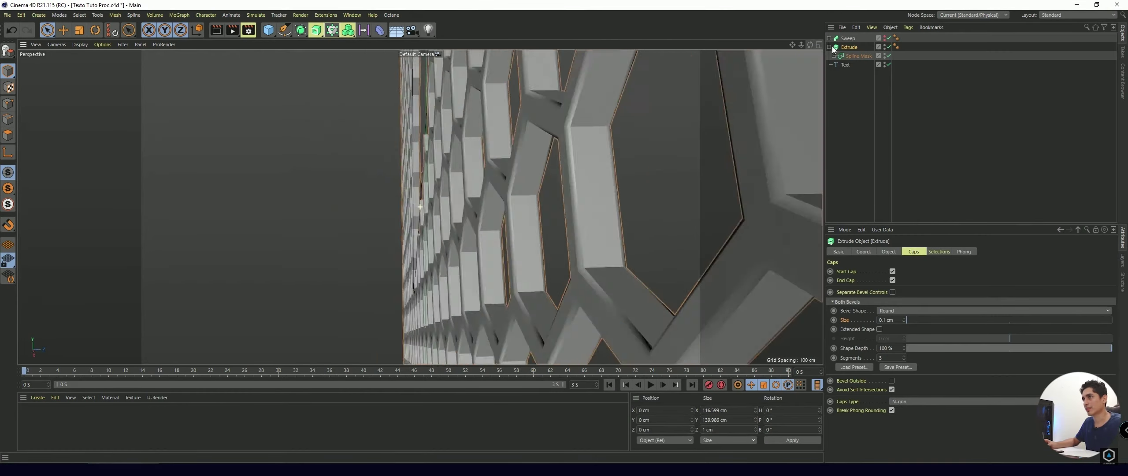
pyautogui.moveTo(812, 49)
pyautogui.mouseDown()
pyautogui.moveTo(758, 57)
pyautogui.moveTo(786, 51)
pyautogui.moveTo(771, 76)
pyautogui.moveTo(804, 44)
pyautogui.mouseUp()
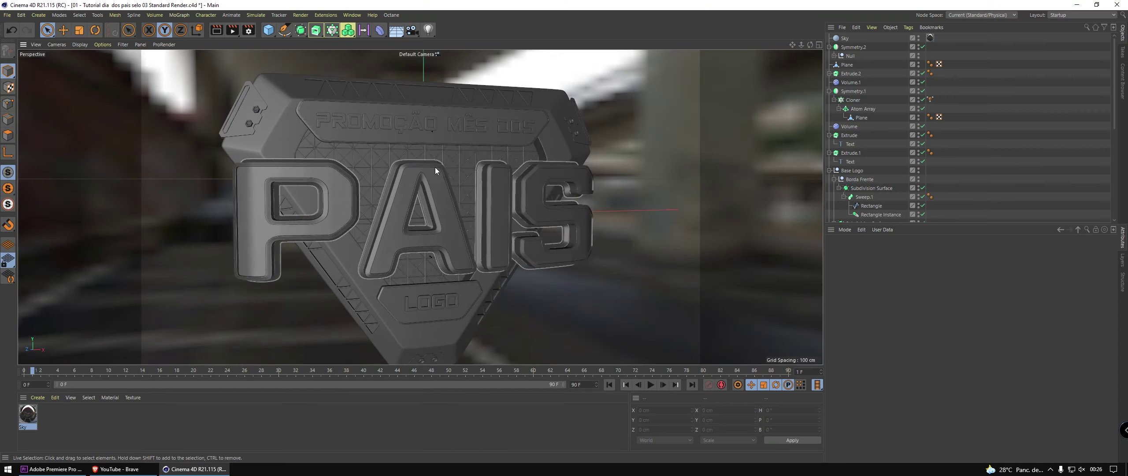
pyautogui.moveTo(435, 162)
pyautogui.keyDown('alt'); pyautogui.mouseDown()
pyautogui.moveTo(444, 200)
pyautogui.moveTo(453, 176)
pyautogui.moveTo(476, 190)
pyautogui.moveTo(455, 193)
pyautogui.moveTo(450, 213)
pyautogui.moveTo(476, 223)
pyautogui.mouseUp(); pyautogui.keyUp('alt')
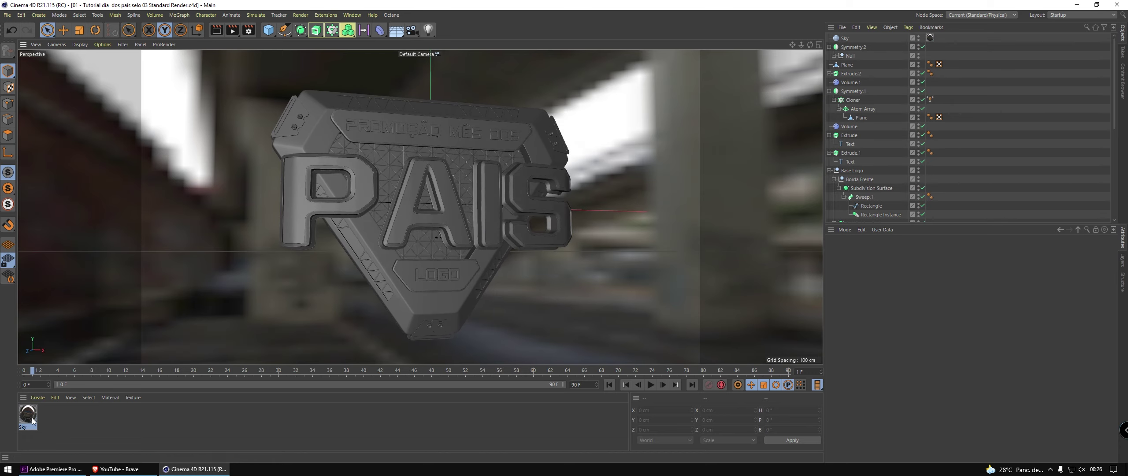
# - Create a new material named Carbon with its colour darkened to 11% value
pyautogui.click(38, 397)
pyautogui.click(62, 296)
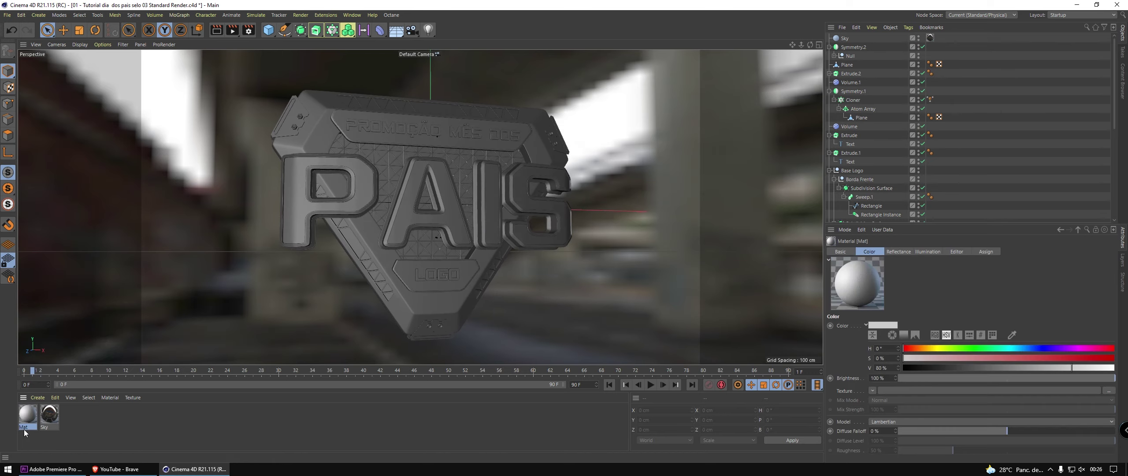
pyautogui.doubleClick(27, 414)
pyautogui.write('Ca')
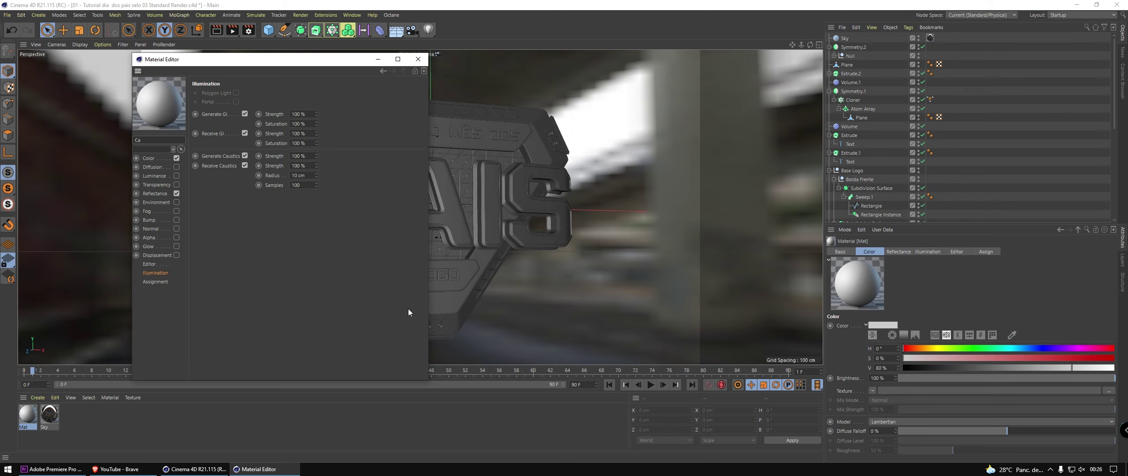
pyautogui.write('rbon')
pyautogui.press('Return')
pyautogui.click(159, 160)
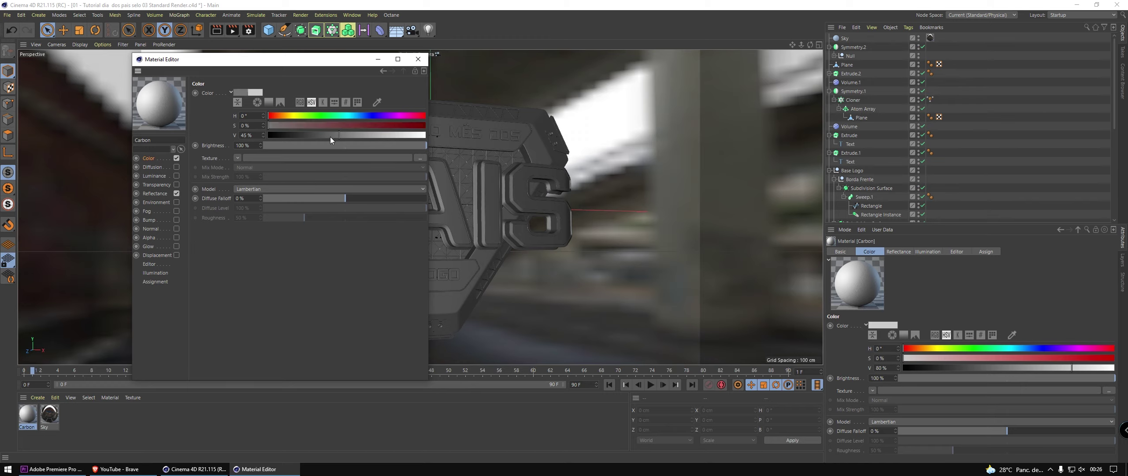
pyautogui.moveTo(333, 135); pyautogui.dragTo(285, 135)
# - Give the Carbon colour a Layer shader with a 21% value colour layer, then add an image layer
pyautogui.click(237, 157)
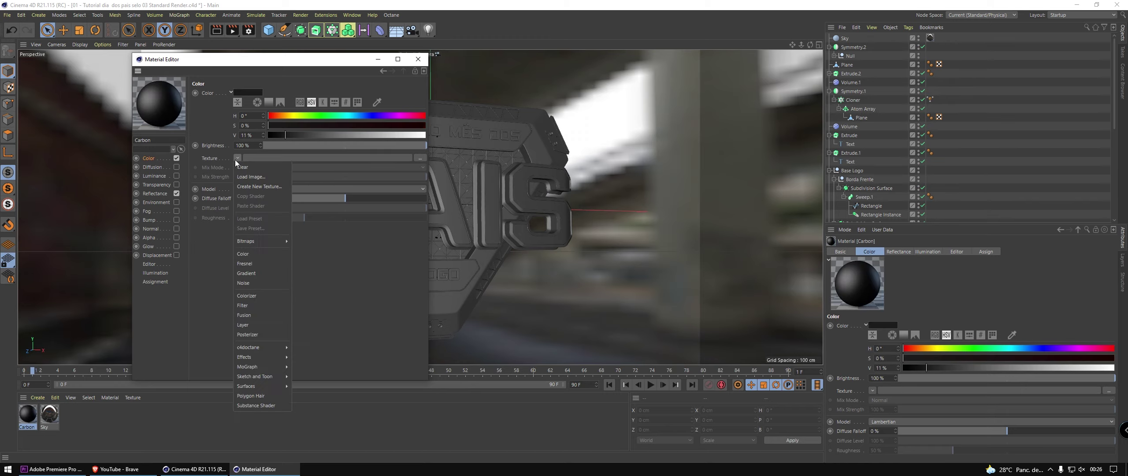
pyautogui.click(259, 326)
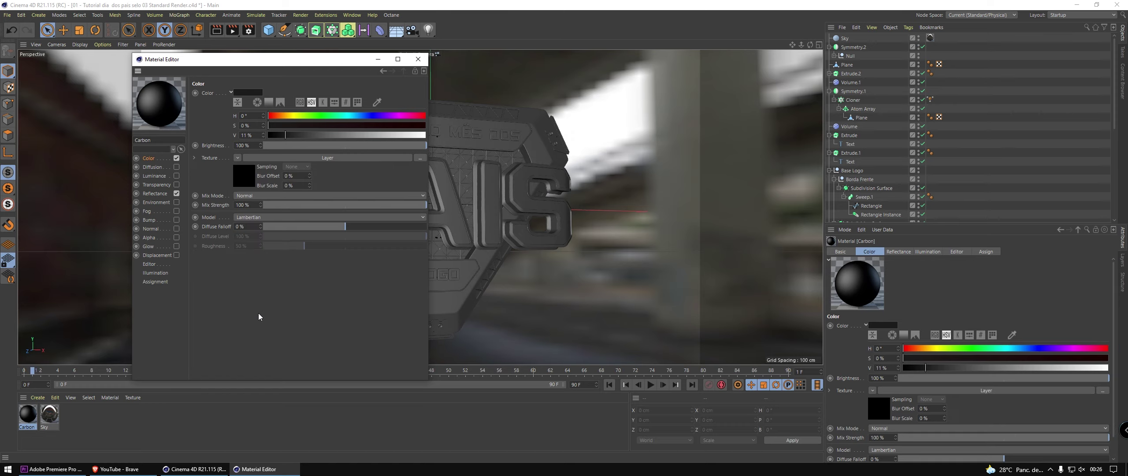
pyautogui.click(249, 178)
pyautogui.click(234, 164)
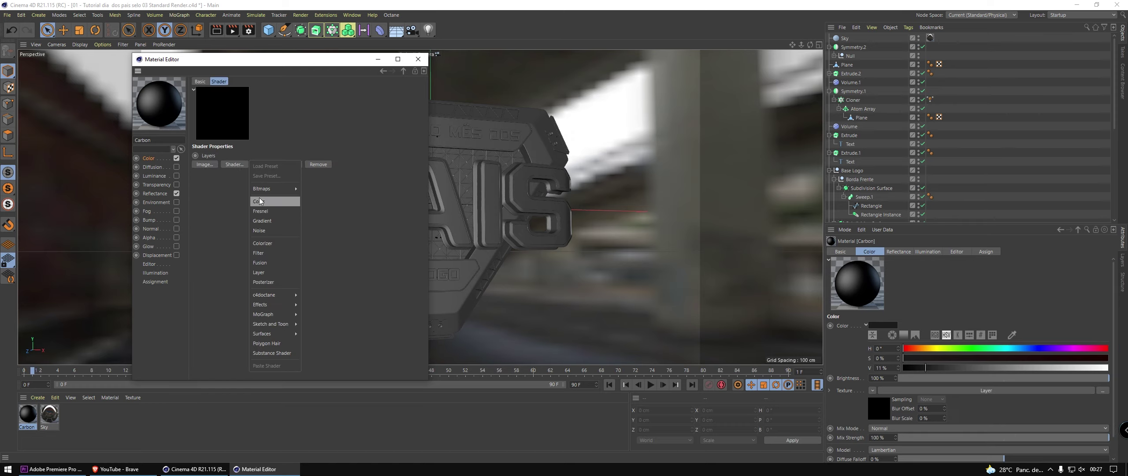
pyautogui.click(260, 201)
pyautogui.click(219, 177)
pyautogui.click(296, 197)
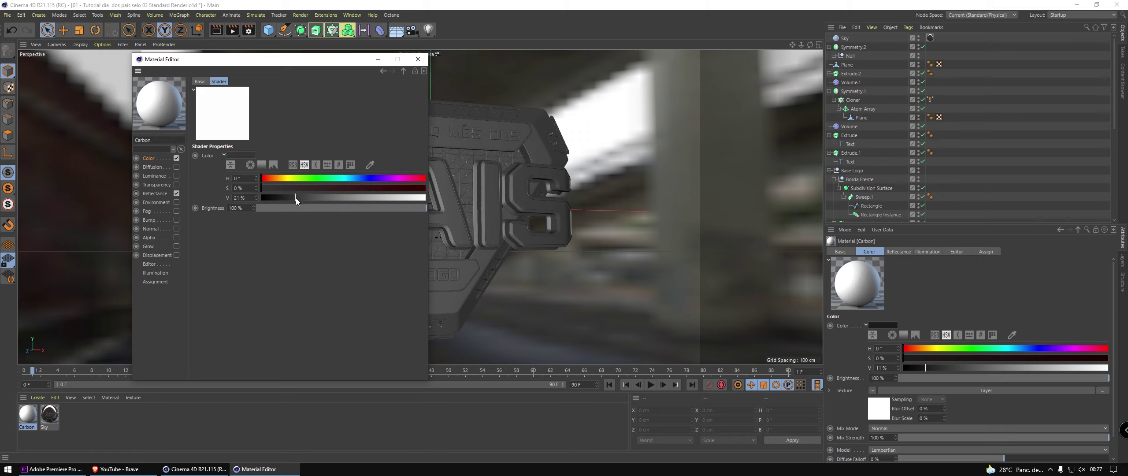
pyautogui.click(383, 70)
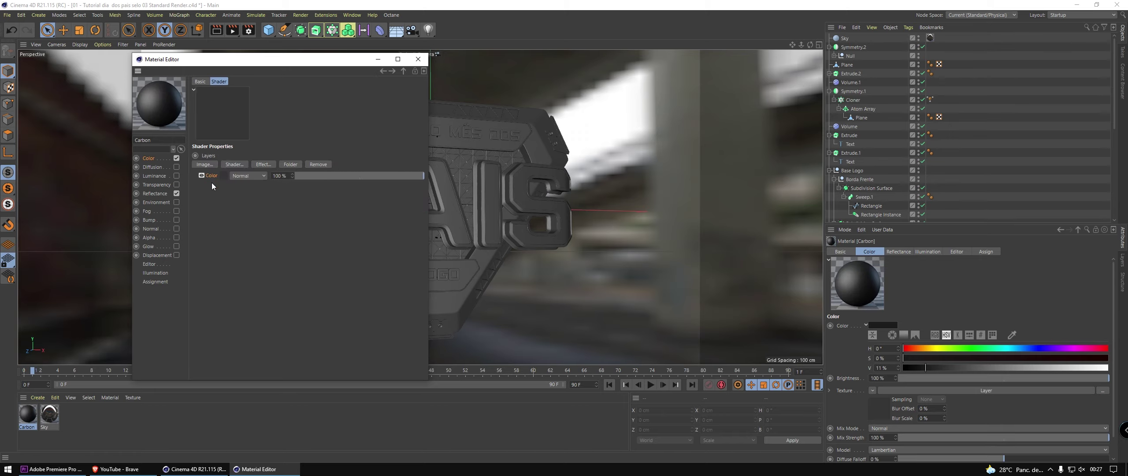
pyautogui.click(204, 165)
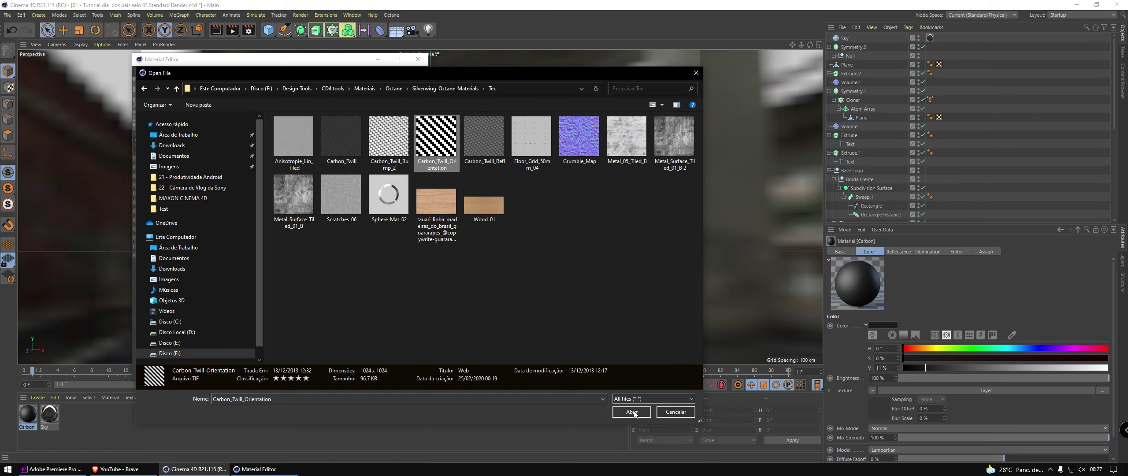
# - Load Carbon_Twill_Orientation without copying, blended Multiply at 47% opacity, and show Reflectance
pyautogui.click(634, 413)
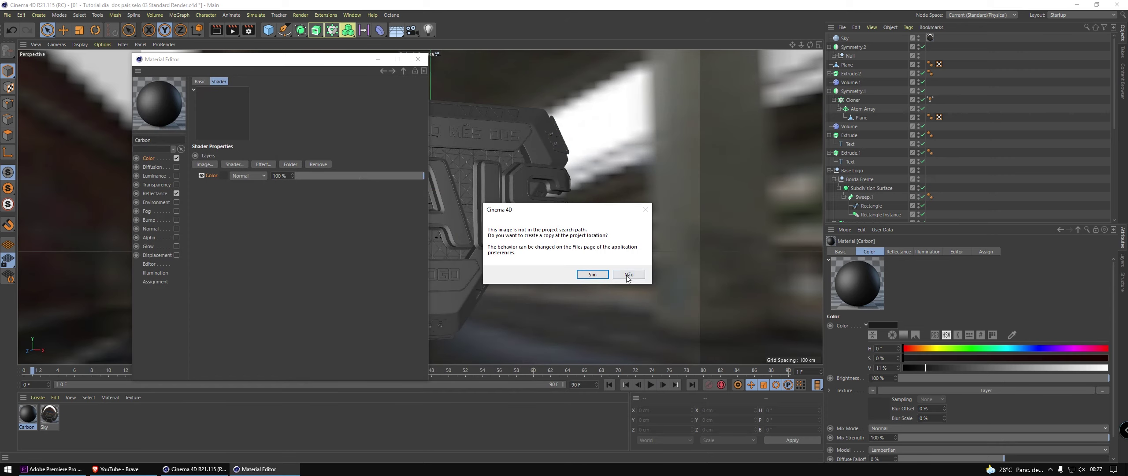
pyautogui.click(628, 275)
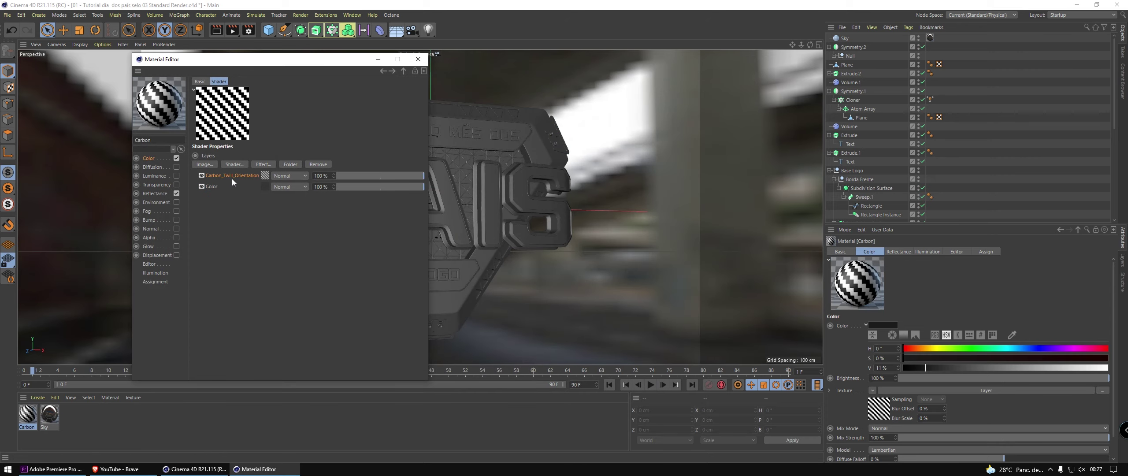
pyautogui.click(292, 176)
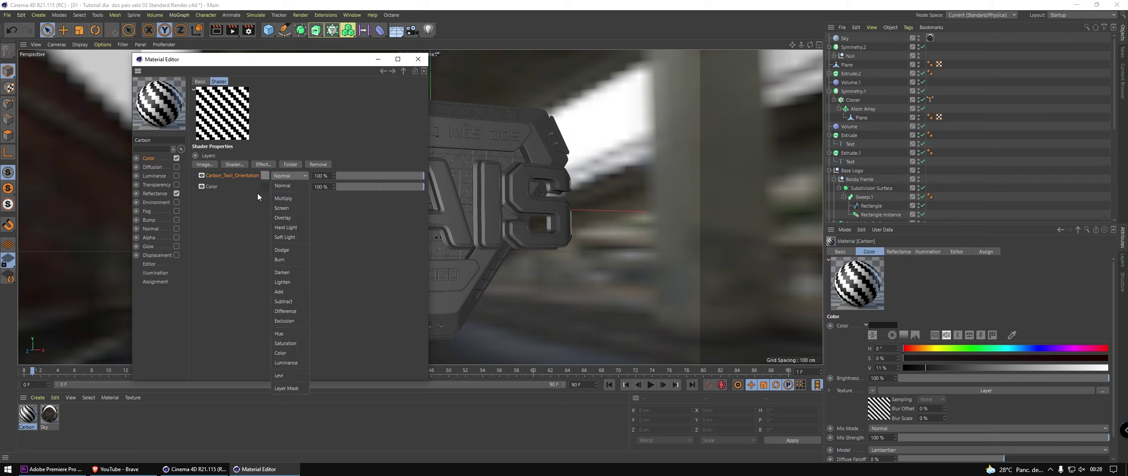
pyautogui.click(283, 199)
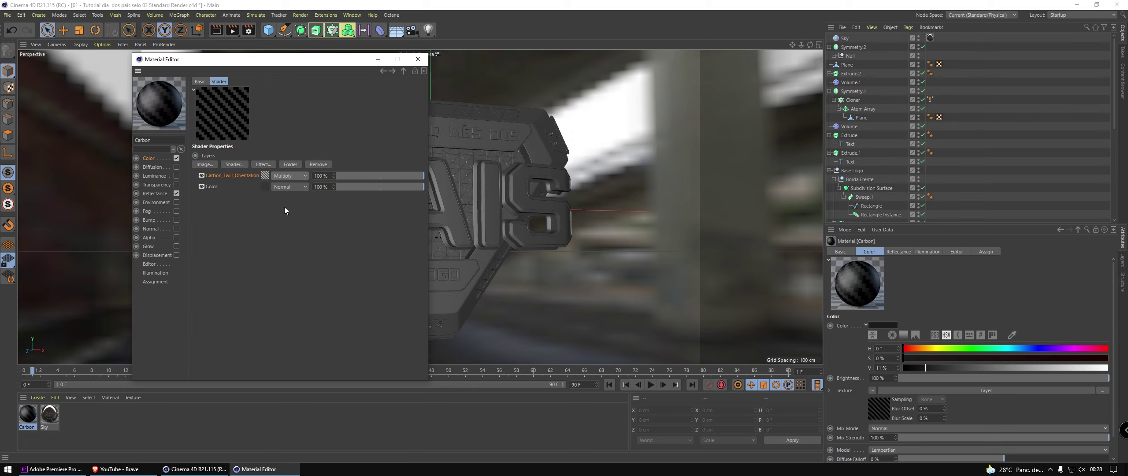
pyautogui.moveTo(390, 176)
pyautogui.mouseDown()
pyautogui.moveTo(361, 176)
pyautogui.moveTo(383, 176)
pyautogui.mouseUp()
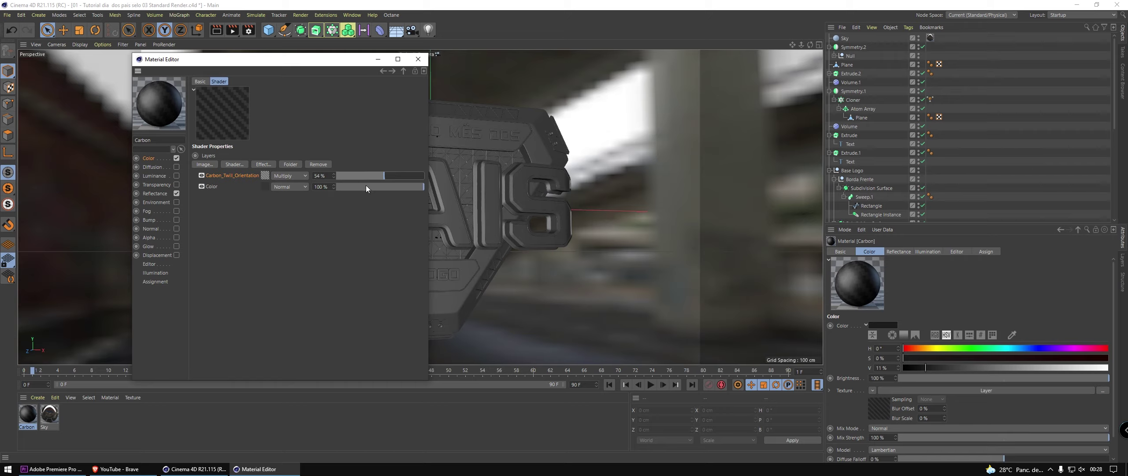
pyautogui.click(282, 178)
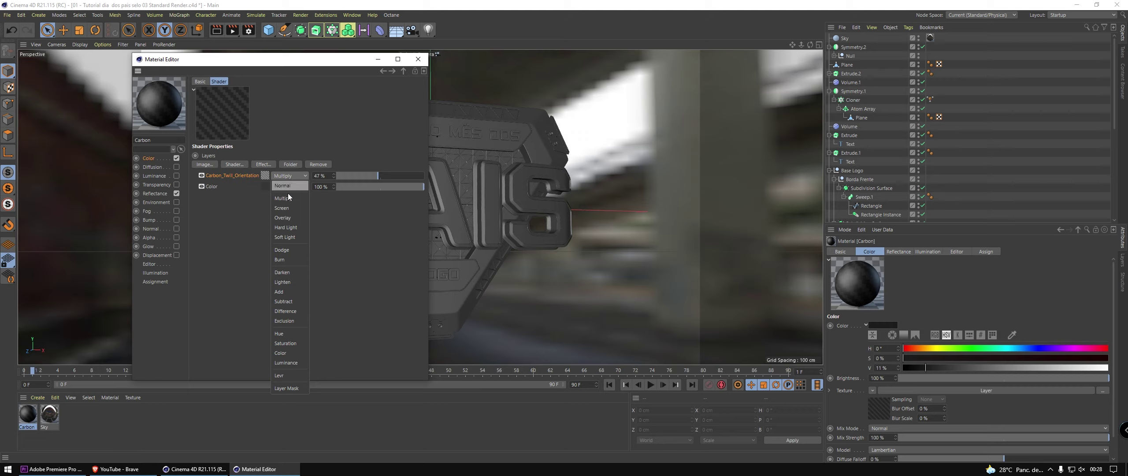
pyautogui.click(338, 185)
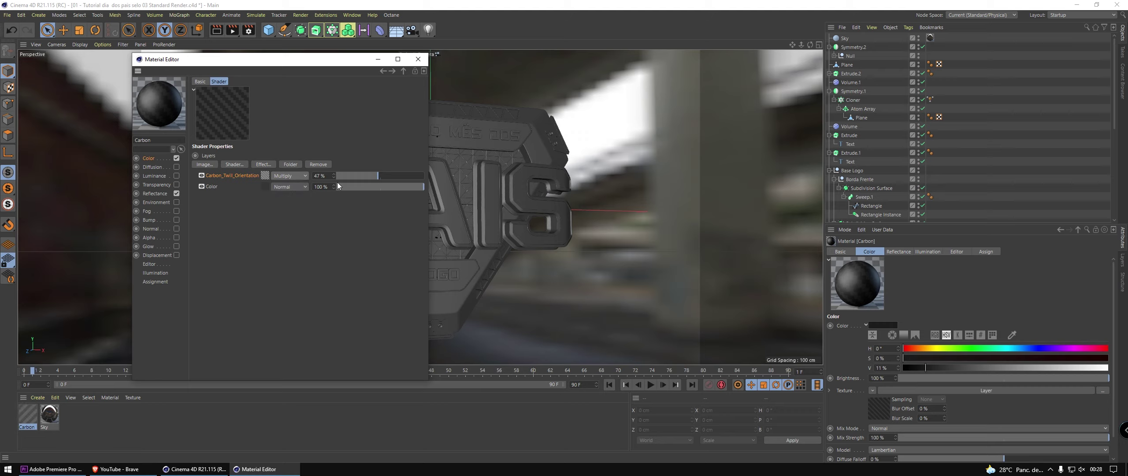
pyautogui.click(152, 193)
# - Replace the default specular with a Reflection (Legacy) layer at 24% brightness
pyautogui.press('Delete')
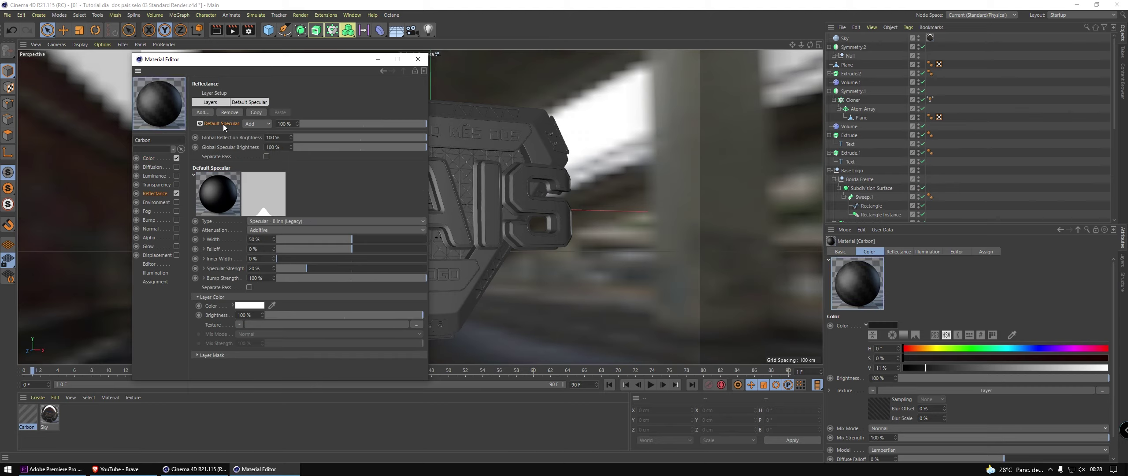
pyautogui.click(204, 114)
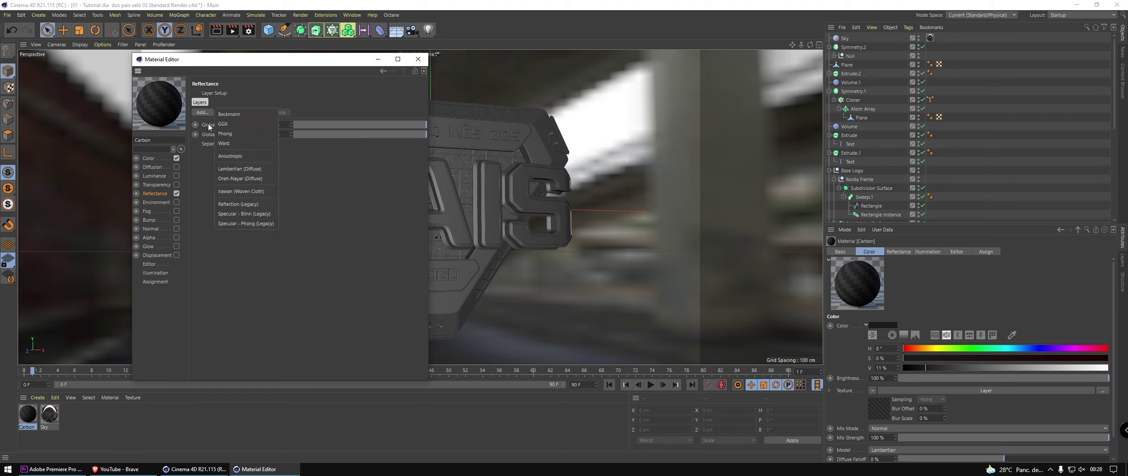
pyautogui.click(252, 204)
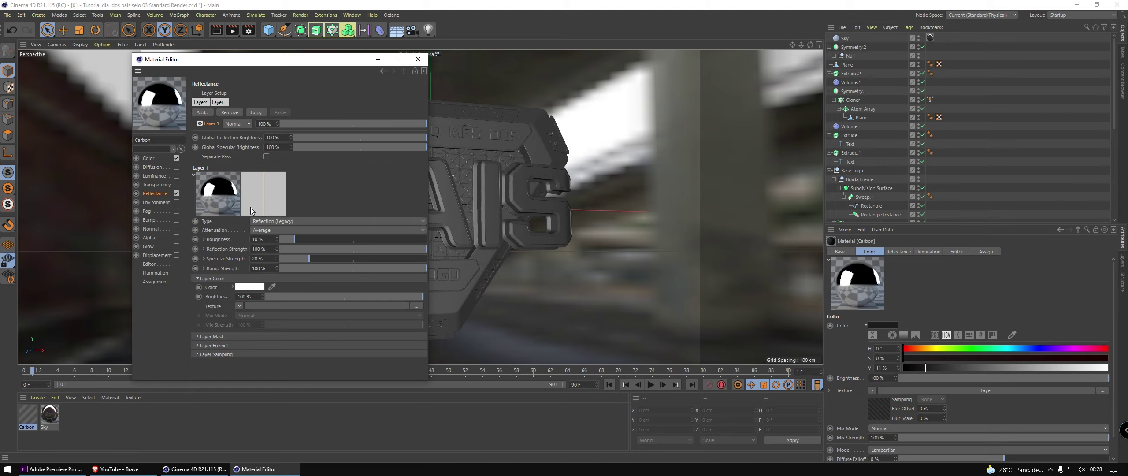
pyautogui.click(316, 296)
pyautogui.click(303, 297)
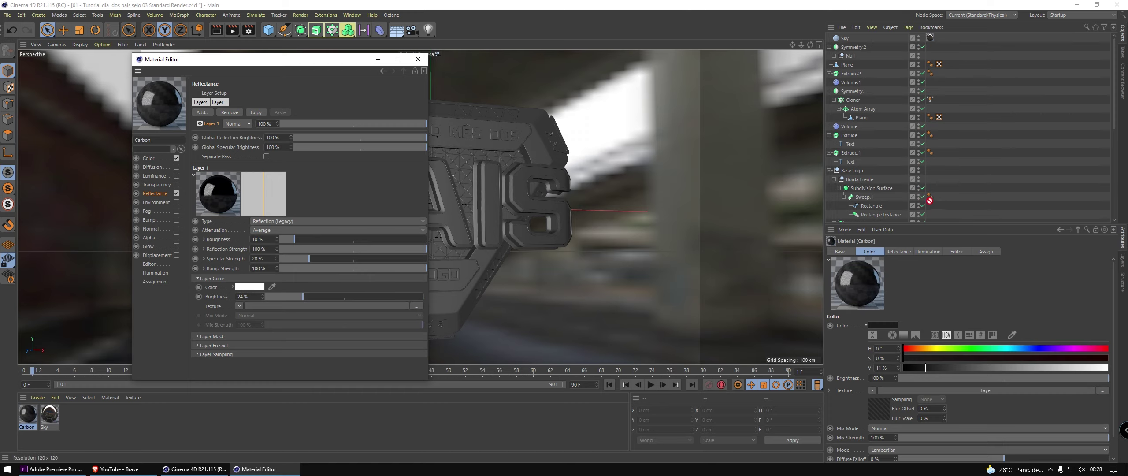
# - Apply the Carbon material to the Symmetry plate
pyautogui.scroll(-8, 890, 221)
pyautogui.moveTo(890, 222); pyautogui.dragTo(853, 148)
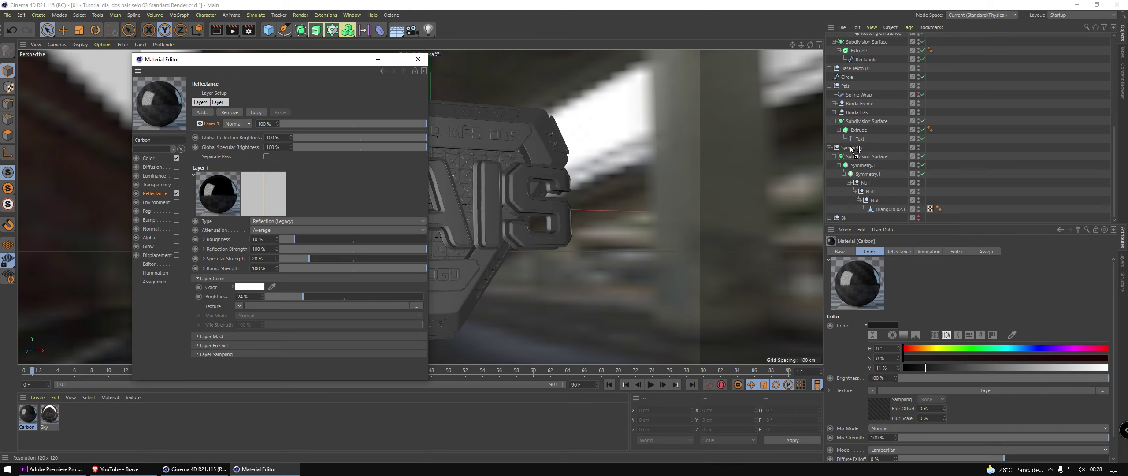
pyautogui.click(886, 210)
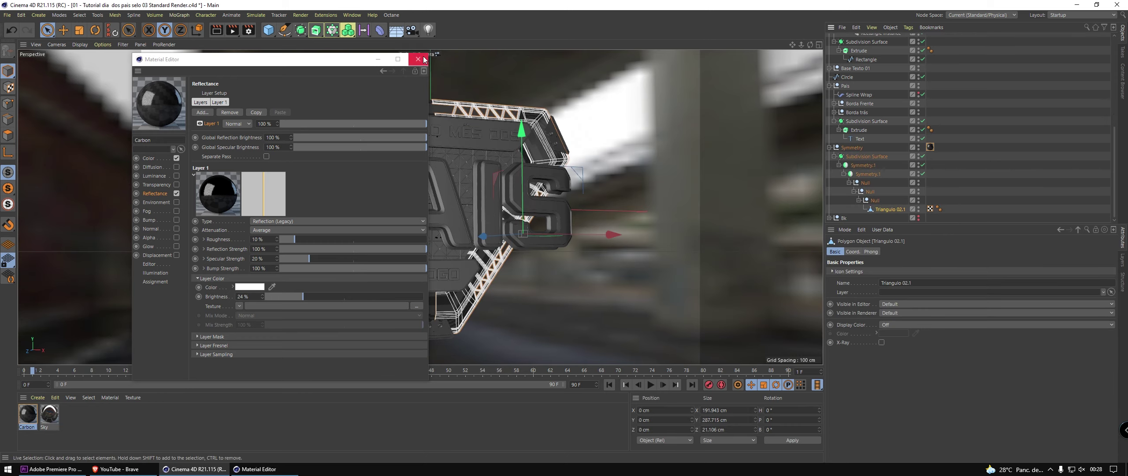
# - Set the Carbon tag to Cubic projection with 12% Length U and V, and render a region preview
pyautogui.click(418, 58)
pyautogui.click(1019, 174)
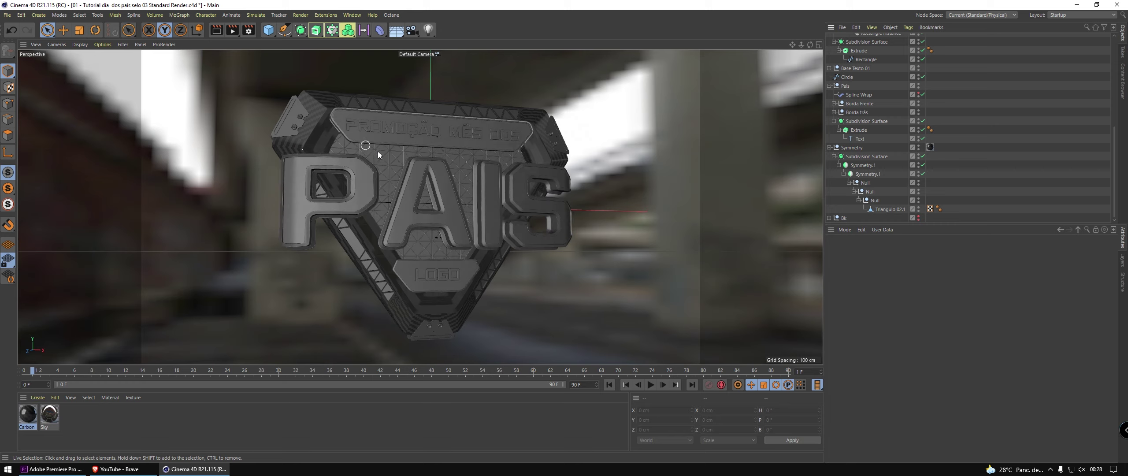
pyautogui.click(930, 147)
pyautogui.click(894, 290)
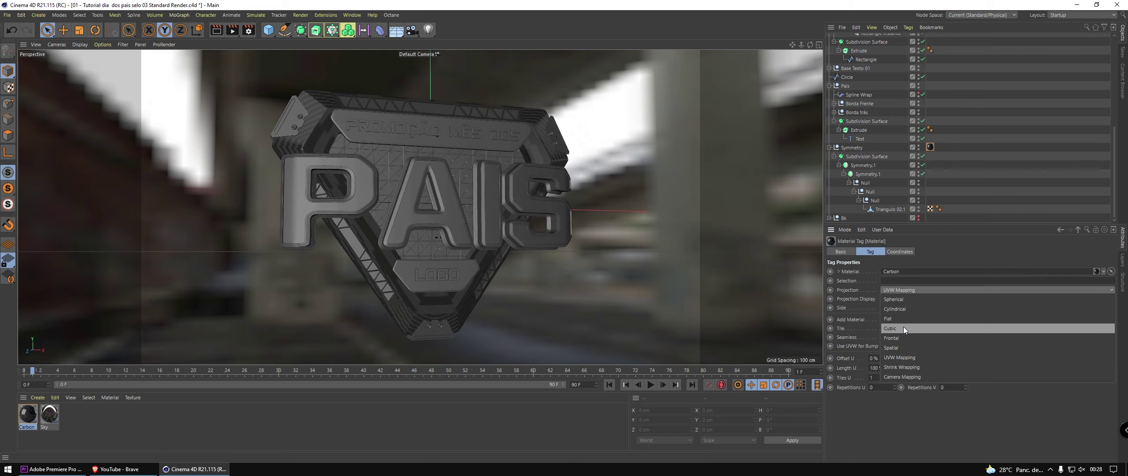
pyautogui.click(903, 326)
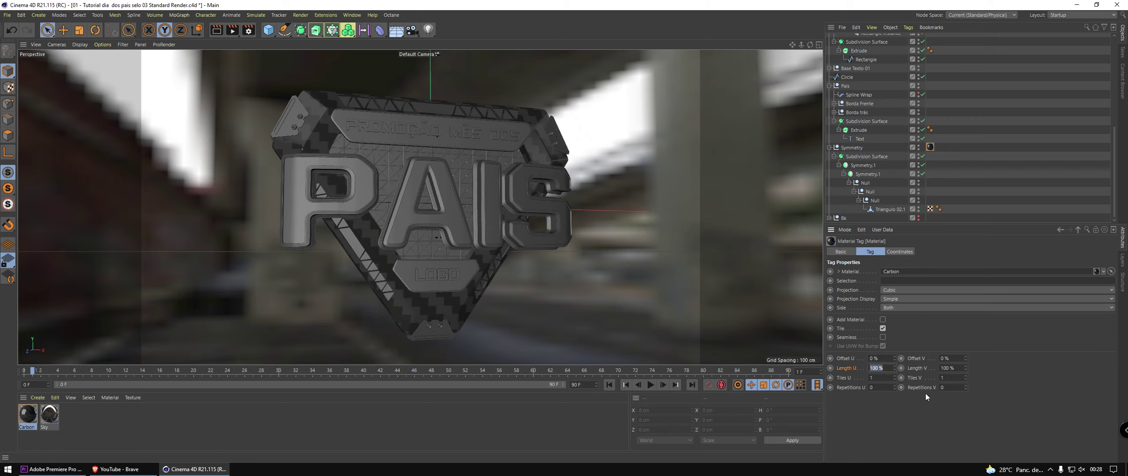
pyautogui.write('12')
pyautogui.click(963, 367)
pyautogui.write('12')
pyautogui.press('Return')
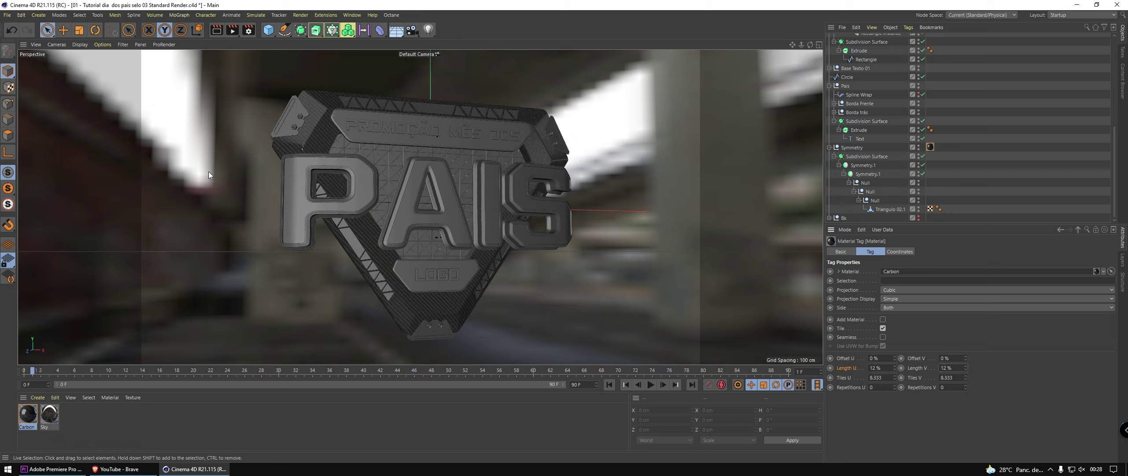
pyautogui.moveTo(238, 32)
pyautogui.mouseDown()
pyautogui.moveTo(260, 46)
pyautogui.moveTo(418, 354)
pyautogui.mouseUp()
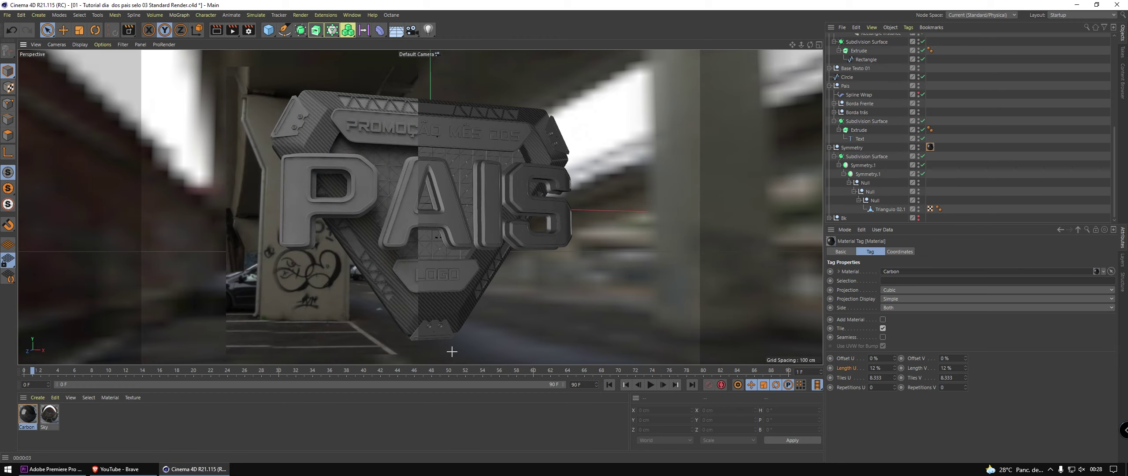
pyautogui.doubleClick(27, 416)
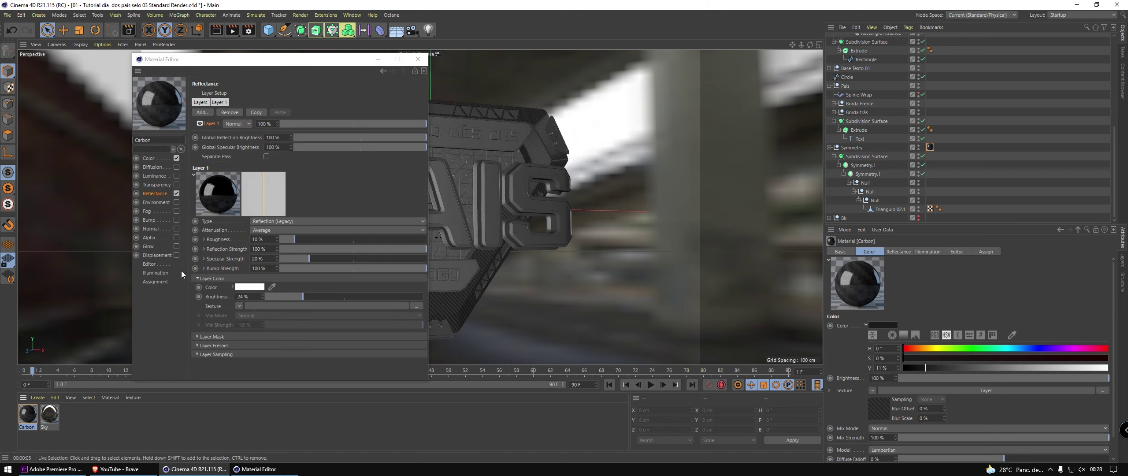
# - Lower the Carbon_Twill_Orientation layer's opacity to 21% and render a region preview
pyautogui.click(245, 176)
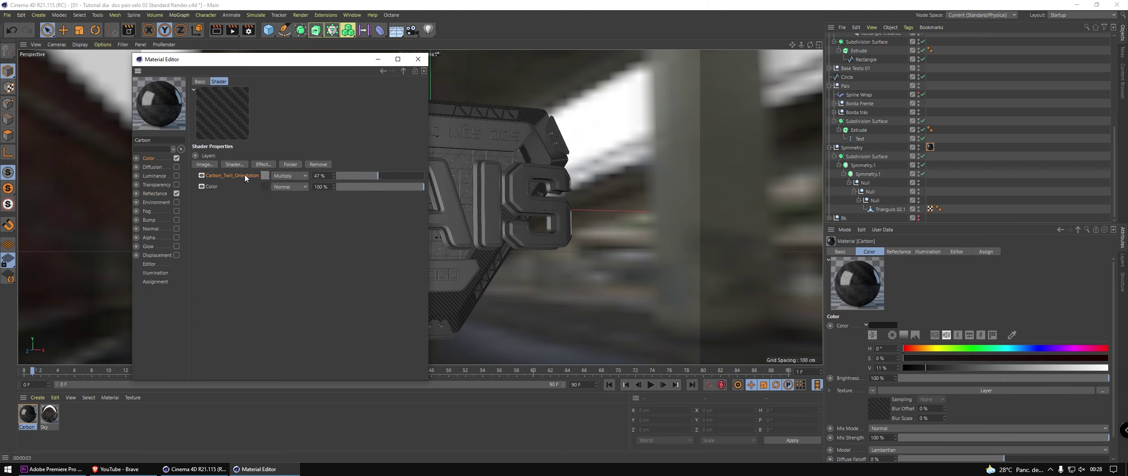
pyautogui.click(329, 181)
pyautogui.write('21')
pyautogui.press('Return')
pyautogui.moveTo(295, 65); pyautogui.dragTo(811, 77)
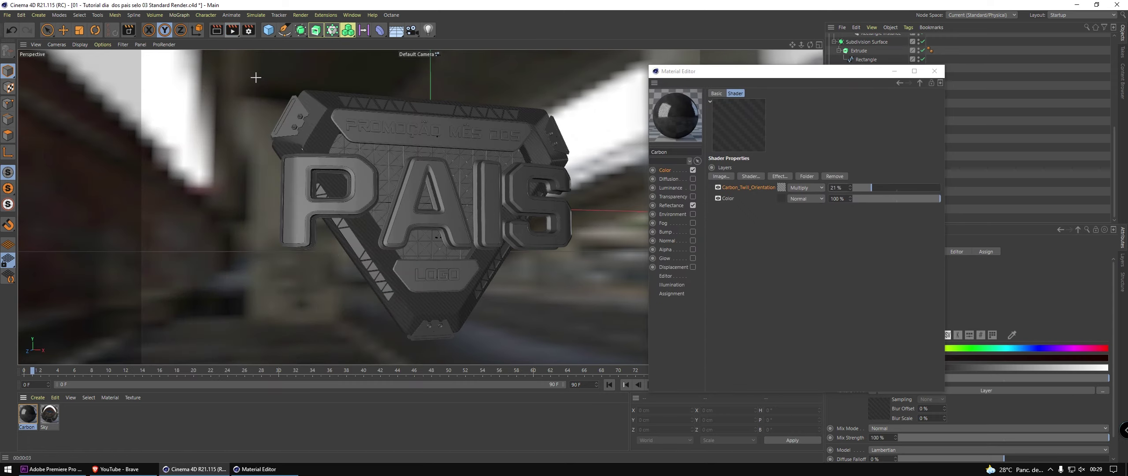
pyautogui.moveTo(244, 67); pyautogui.dragTo(444, 327)
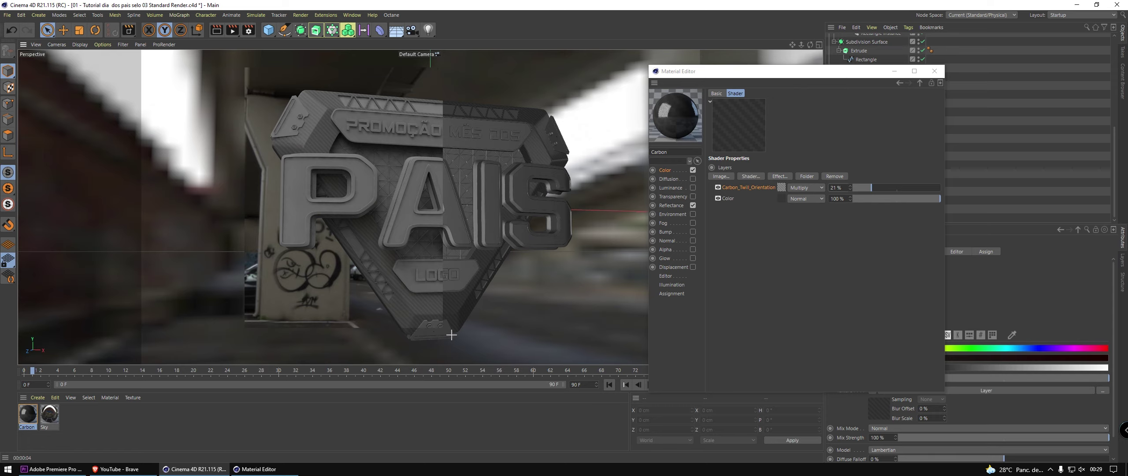
# - Check the twill bitmap, re-render, and darken the plain colour layer to 11% value
pyautogui.click(781, 186)
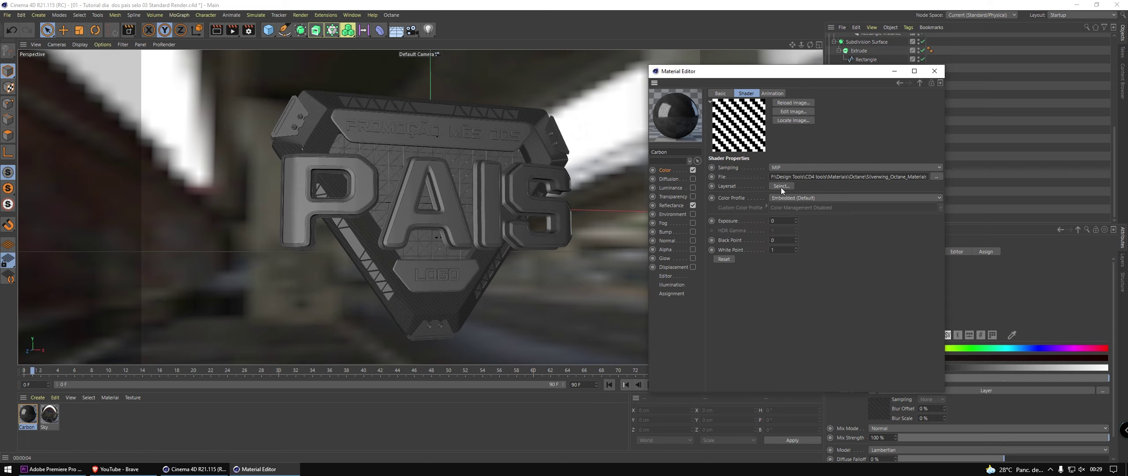
pyautogui.click(937, 176)
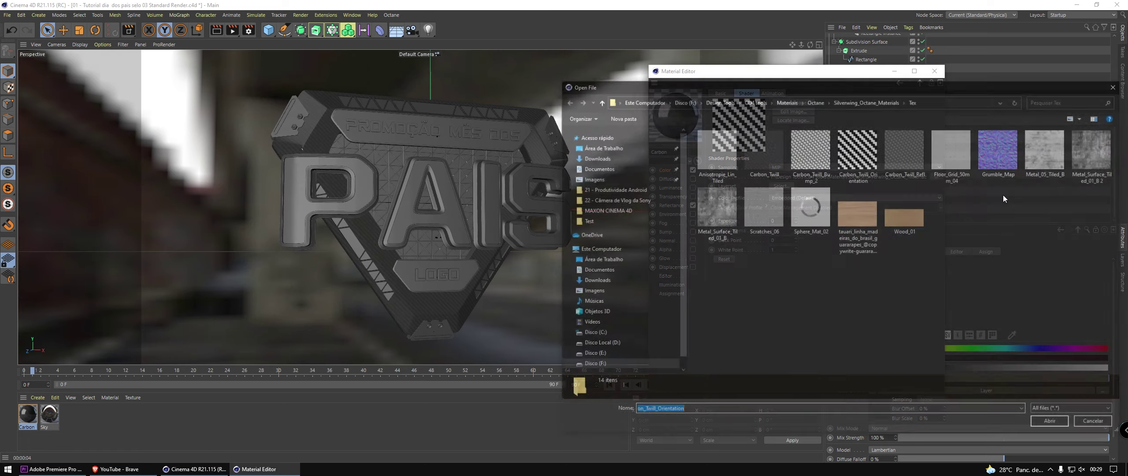
pyautogui.click(1117, 84)
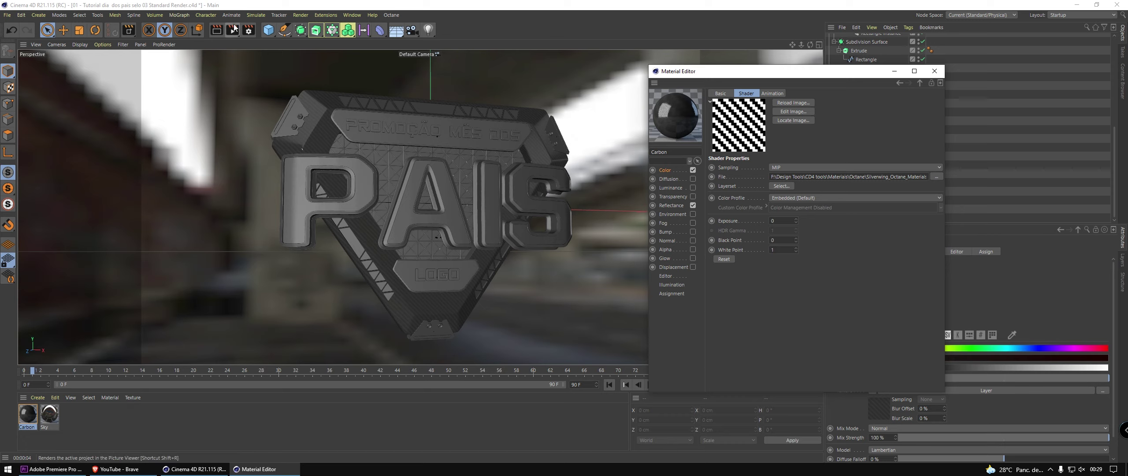
pyautogui.moveTo(258, 80); pyautogui.dragTo(403, 284)
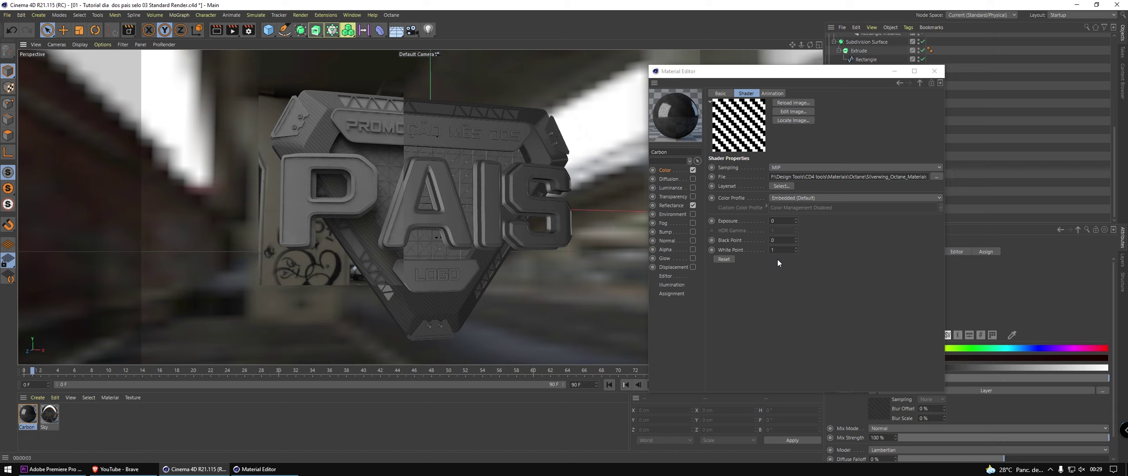
pyautogui.click(899, 83)
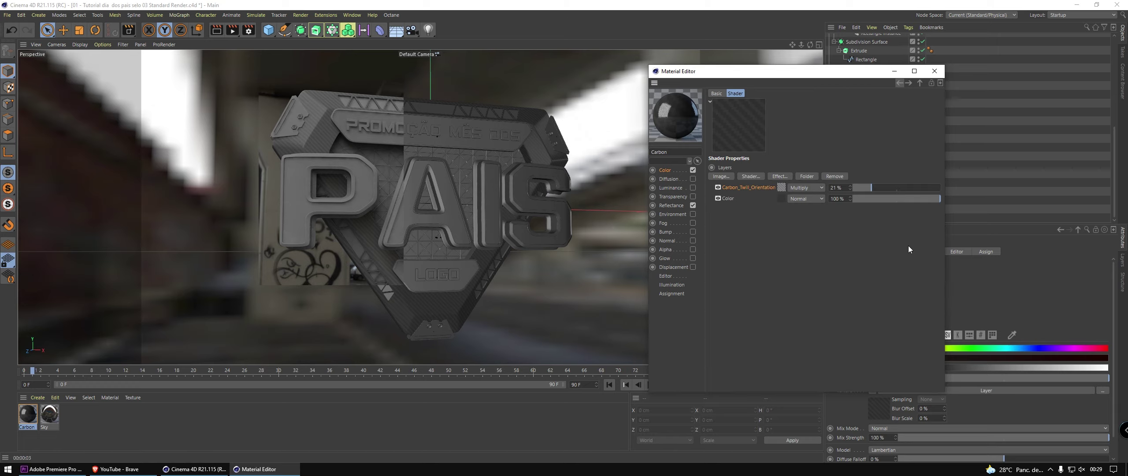
pyautogui.click(781, 198)
pyautogui.click(793, 212)
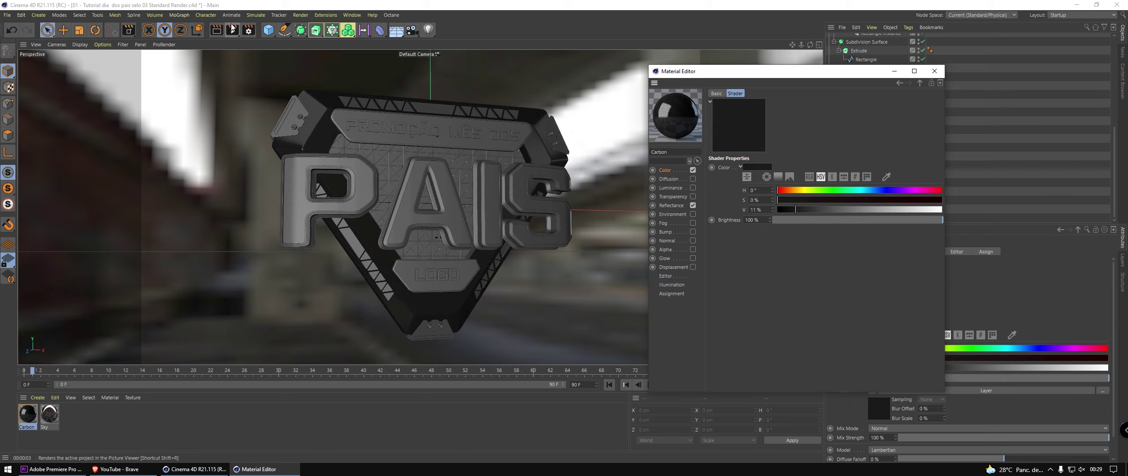
# - Set Carbon's reflection roughness to 0%, preview the glossier carbon in a render region, and close it
pyautogui.moveTo(233, 30)
pyautogui.mouseDown()
pyautogui.moveTo(282, 42)
pyautogui.moveTo(444, 263)
pyautogui.moveTo(457, 359)
pyautogui.mouseUp()
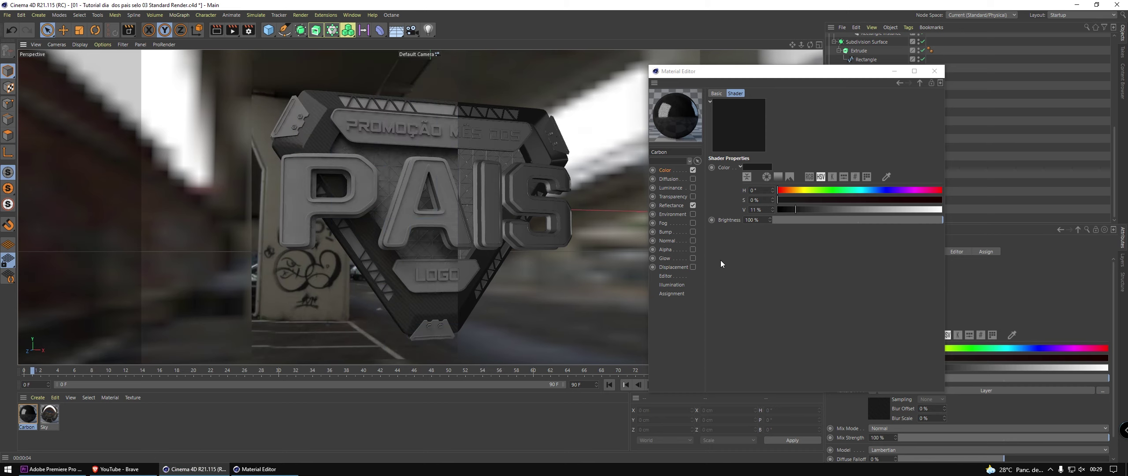
pyautogui.hotkey('alt', 'r')
pyautogui.click(678, 206)
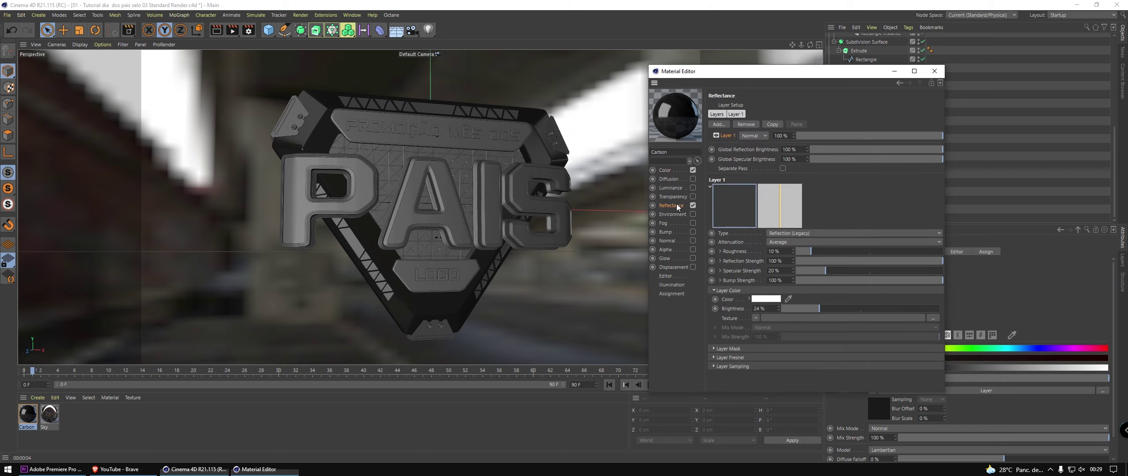
pyautogui.moveTo(809, 251); pyautogui.dragTo(795, 251)
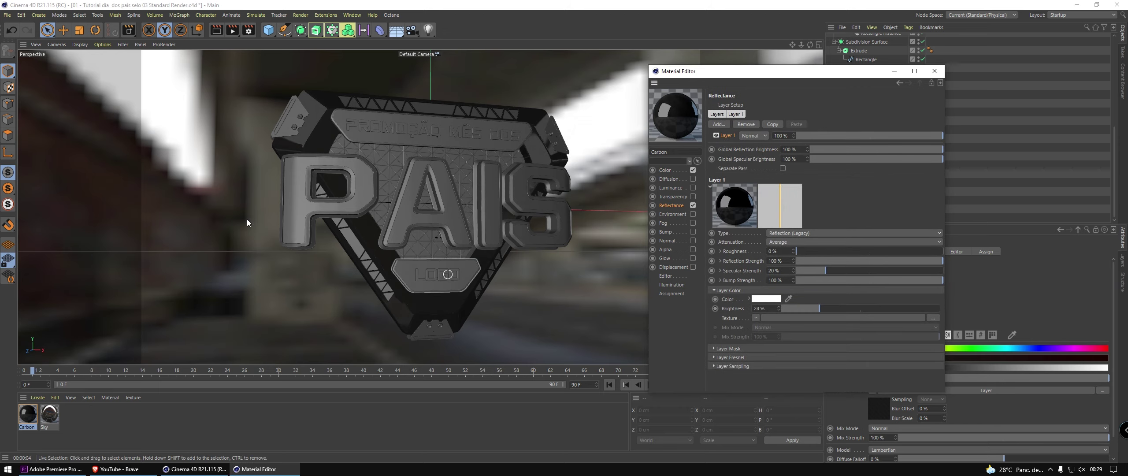
pyautogui.moveTo(235, 31); pyautogui.dragTo(273, 105)
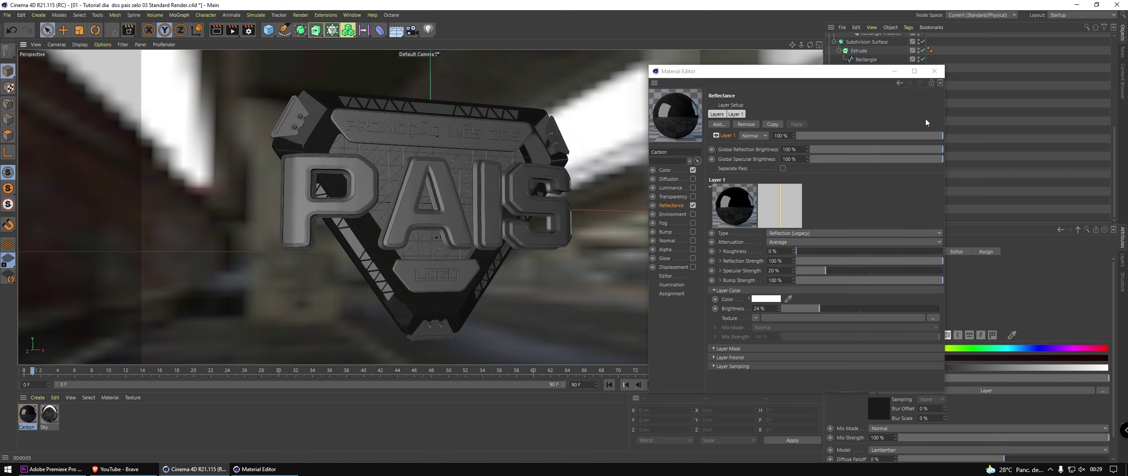
pyautogui.click(933, 73)
pyautogui.hotkey('ctrl', 's')
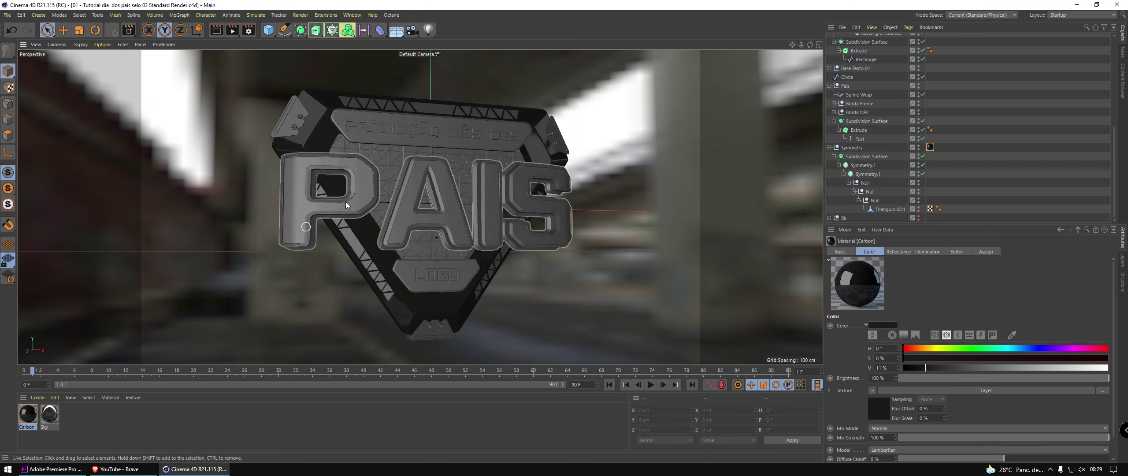
pyautogui.moveTo(350, 184)
pyautogui.keyDown('alt'); pyautogui.mouseDown()
pyautogui.moveTo(423, 150)
pyautogui.moveTo(624, 170)
pyautogui.mouseUp(); pyautogui.keyUp('alt')
pyautogui.hotkey('ctrl', 'r')
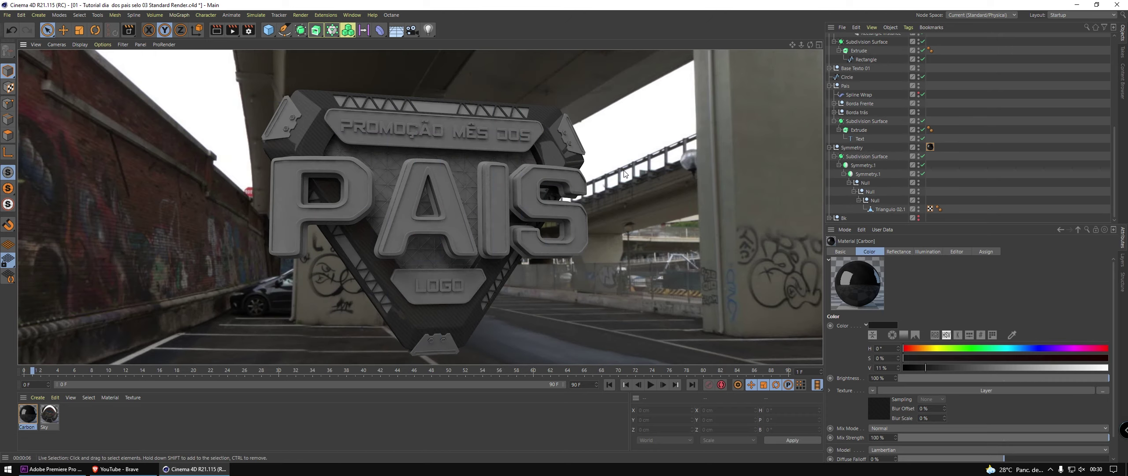
pyautogui.click(630, 180)
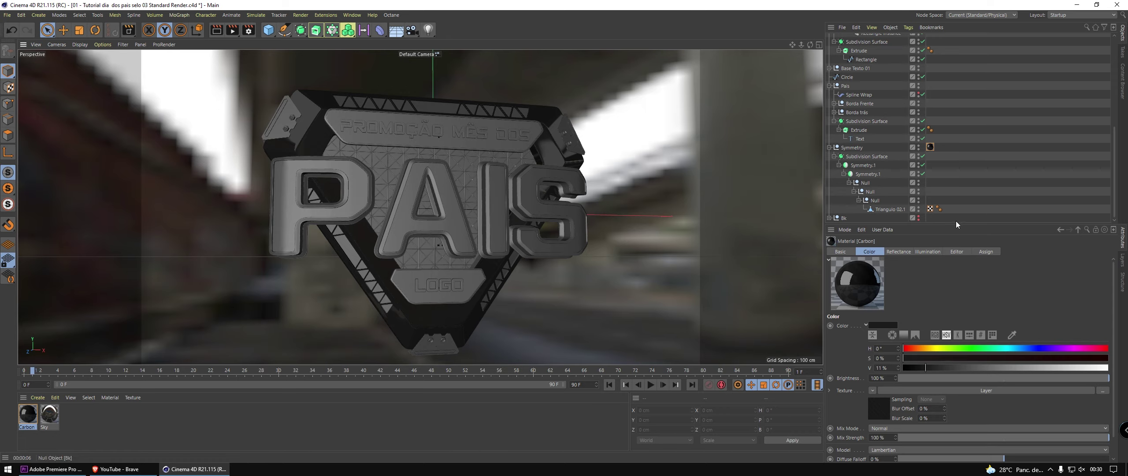
# - Browse the enlarged object list and select the Symmetry.2 corner pieces
pyautogui.moveTo(956, 225); pyautogui.dragTo(956, 357)
pyautogui.click(833, 218)
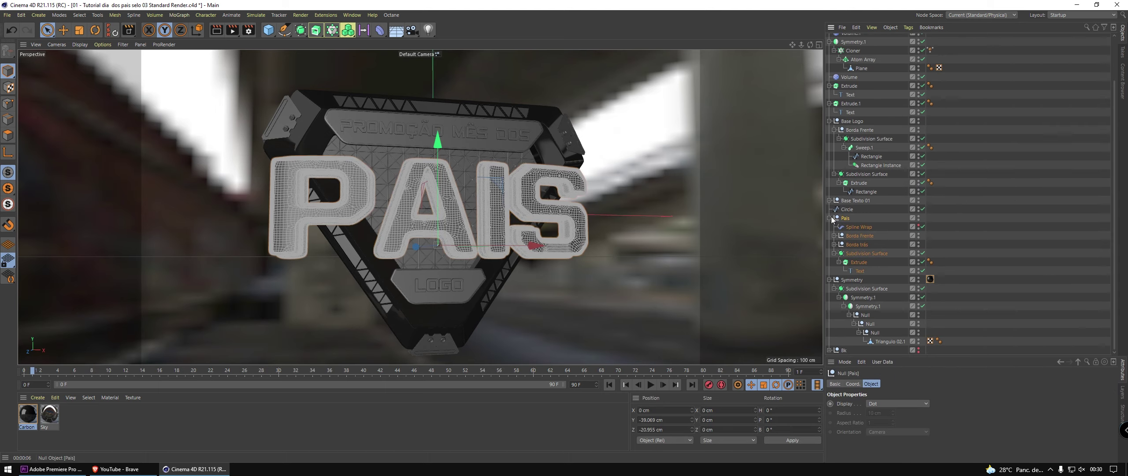
pyautogui.click(845, 252)
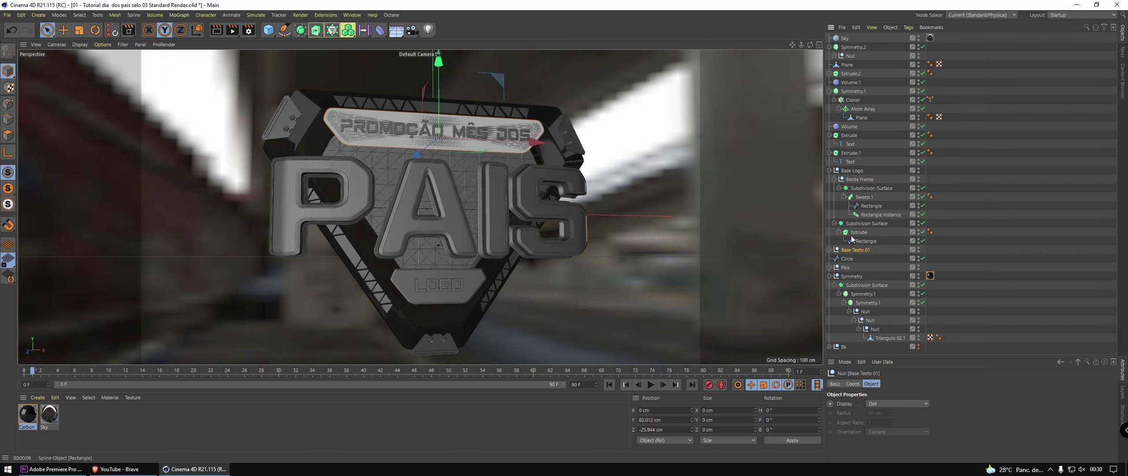
pyautogui.click(861, 222)
pyautogui.click(829, 170)
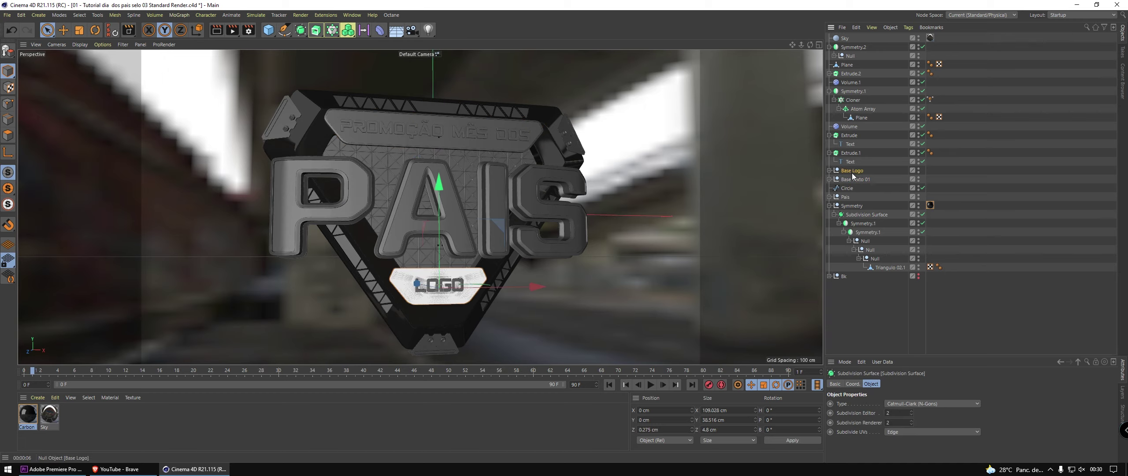
pyautogui.click(851, 171)
pyautogui.click(846, 153)
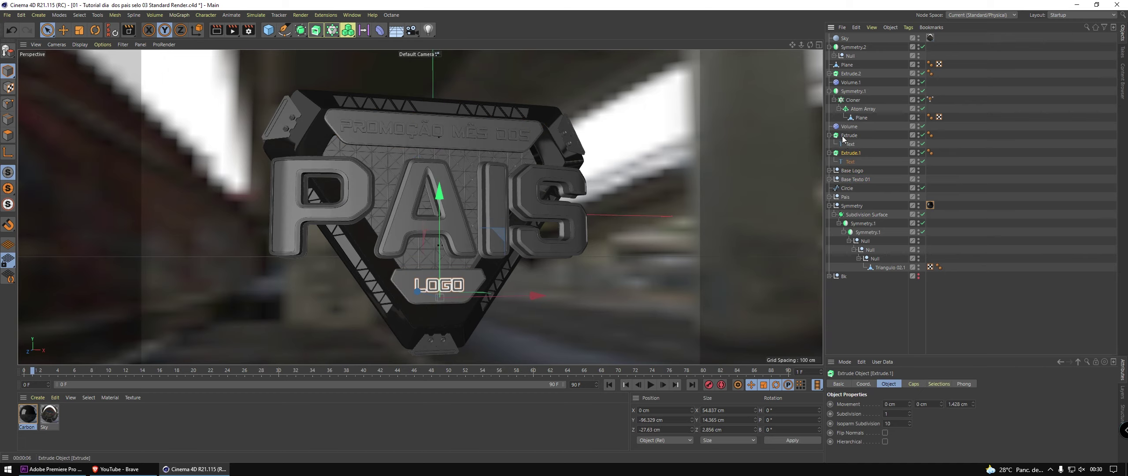
pyautogui.click(845, 136)
pyautogui.click(849, 91)
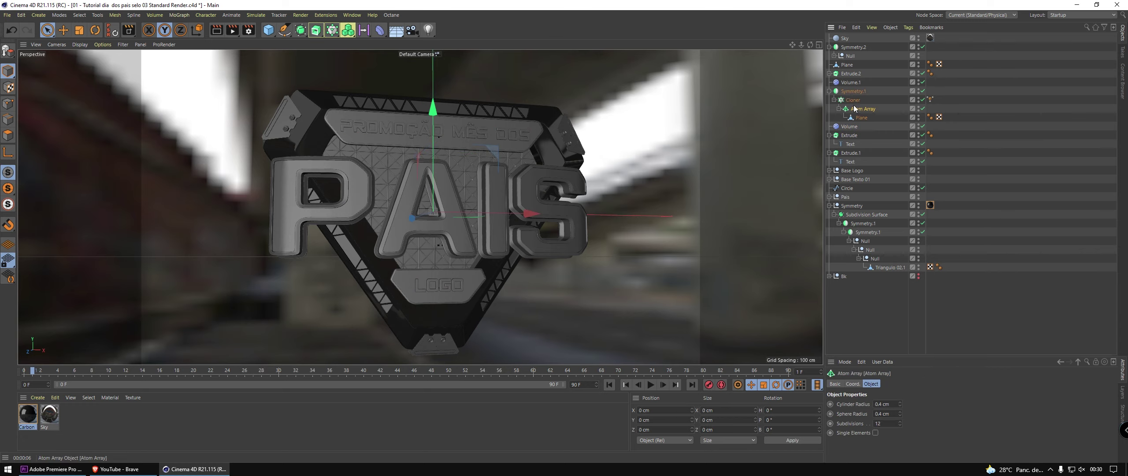
pyautogui.click(843, 75)
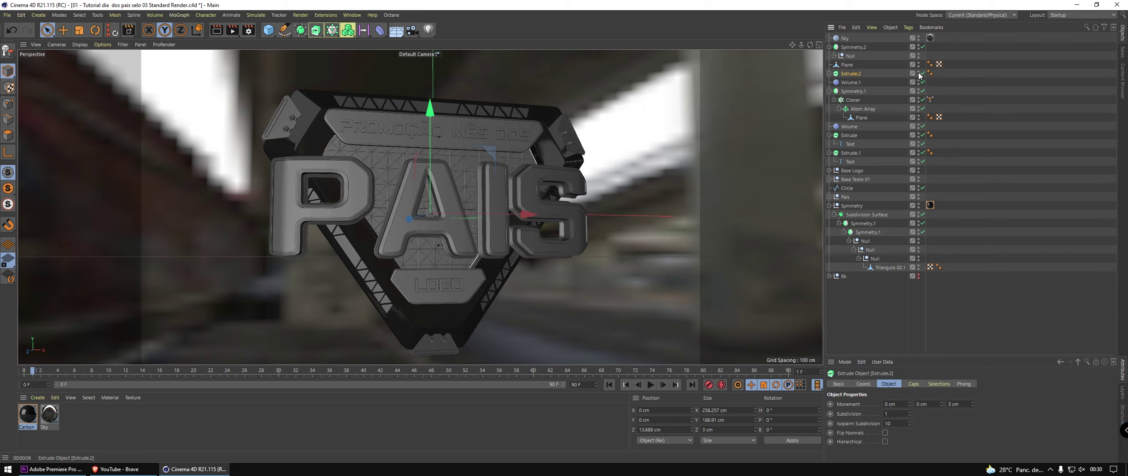
pyautogui.click(846, 65)
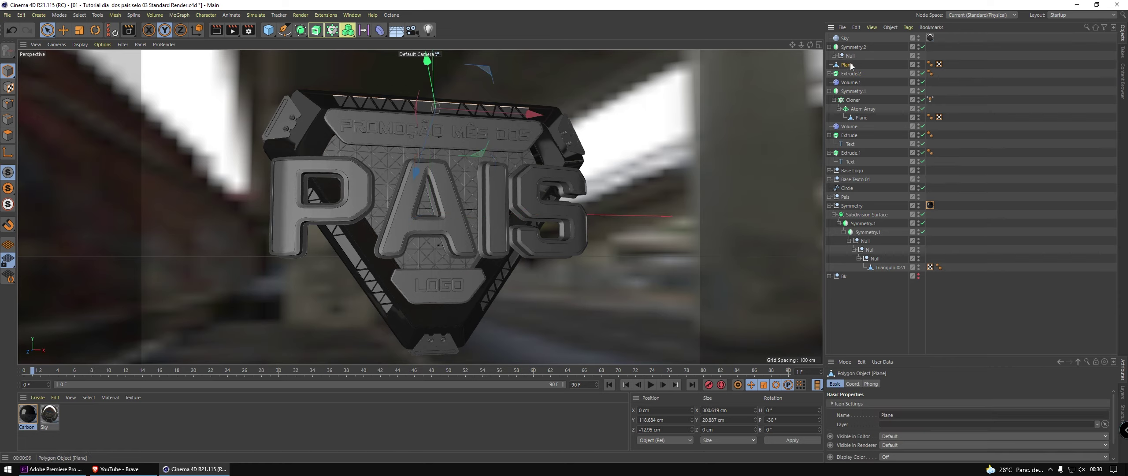
pyautogui.click(849, 48)
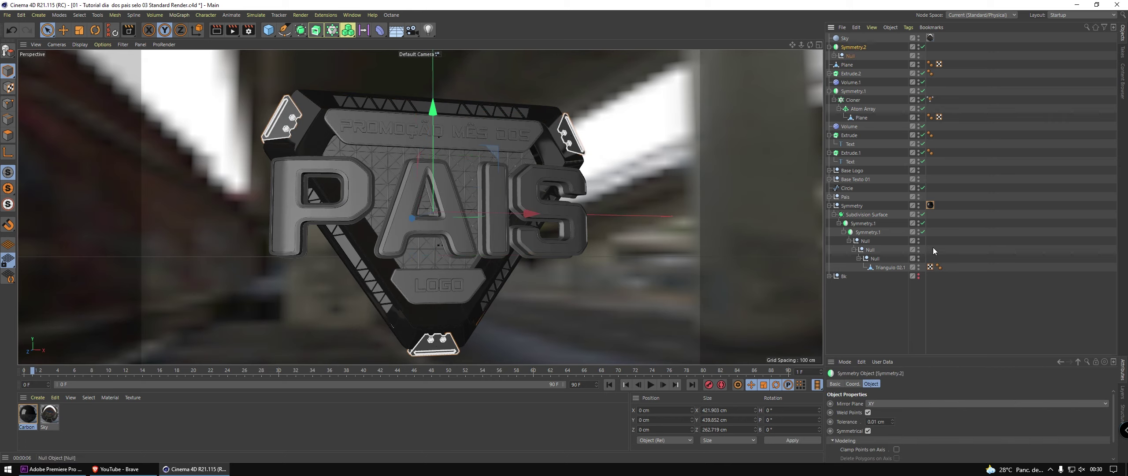
# - Apply the Carbon material to Symmetry.2 and check it with a live preview render
pyautogui.keyDown('ctrl'); pyautogui.moveTo(859, 64); pyautogui.dragTo(930, 47); pyautogui.keyUp('ctrl')
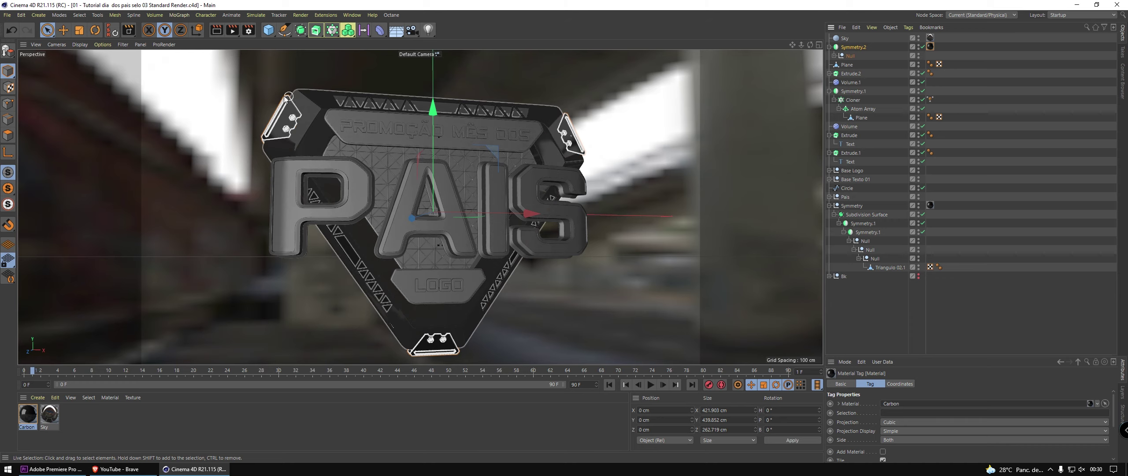
pyautogui.moveTo(396, 176)
pyautogui.keyDown('alt'); pyautogui.mouseDown()
pyautogui.moveTo(307, 122)
pyautogui.moveTo(335, 132)
pyautogui.mouseUp(); pyautogui.keyUp('alt')
pyautogui.hotkey('alt', 'r')
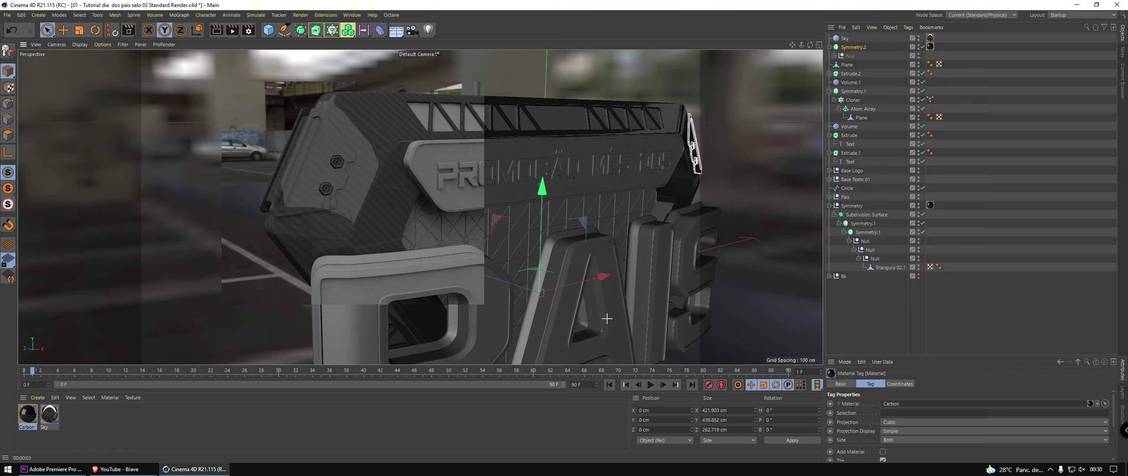
pyautogui.hotkey('alt', 'r')
pyautogui.moveTo(606, 318)
pyautogui.keyDown('alt'); pyautogui.mouseDown()
pyautogui.moveTo(405, 172)
pyautogui.moveTo(403, 202)
pyautogui.mouseUp(); pyautogui.keyUp('alt')
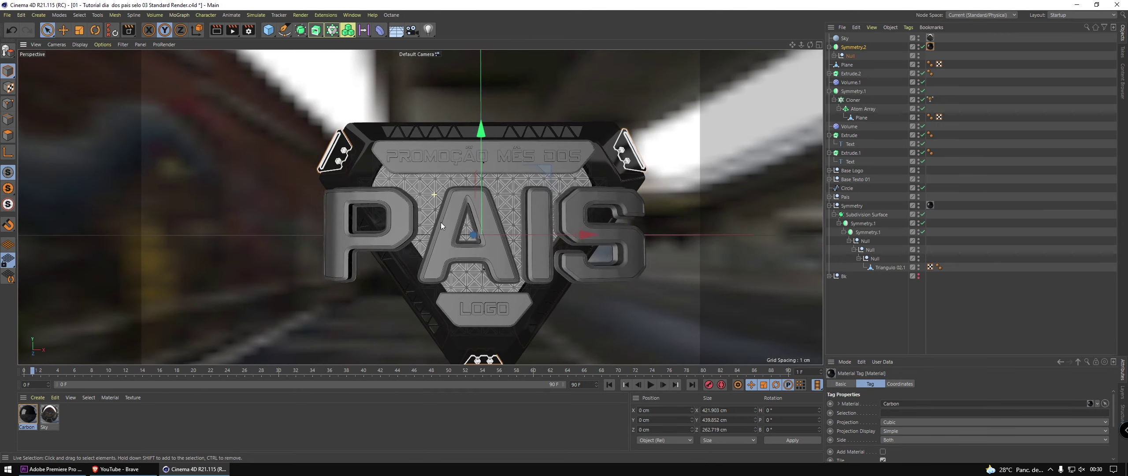
pyautogui.scroll(-5, 441, 222)
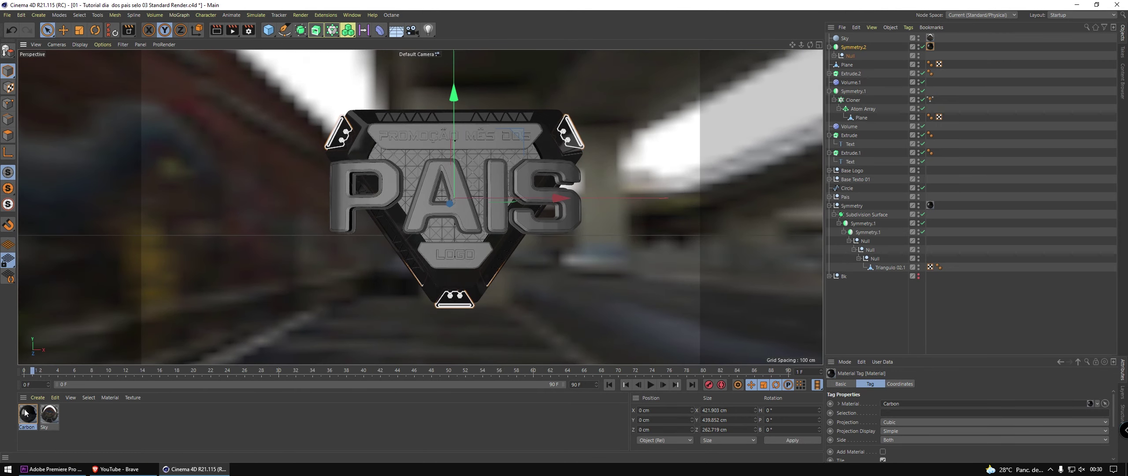
# - Create a new default material in the Material Manager
pyautogui.click(35, 398)
pyautogui.click(37, 398)
pyautogui.click(79, 296)
# - Load a Layer shader as the new material's Color texture
pyautogui.doubleClick(35, 413)
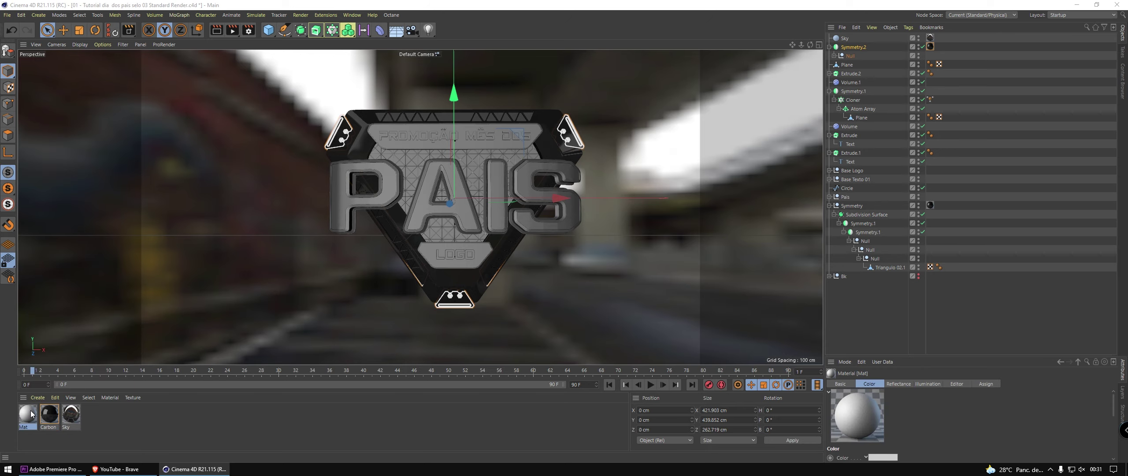
pyautogui.click(148, 158)
pyautogui.moveTo(203, 59); pyautogui.dragTo(507, 76)
pyautogui.click(541, 175)
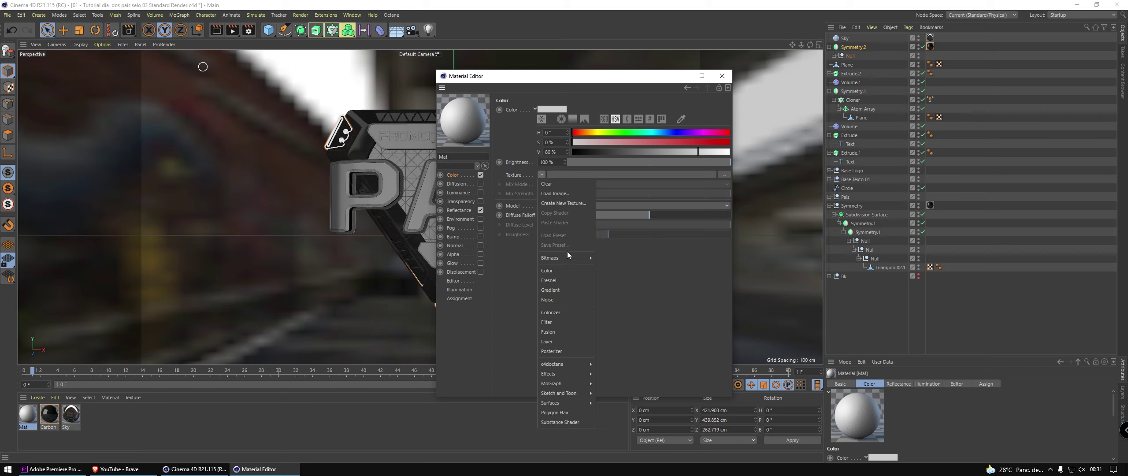
pyautogui.click(567, 341)
# - Add a Tiles shader layer with the Hexagons pattern
pyautogui.click(548, 192)
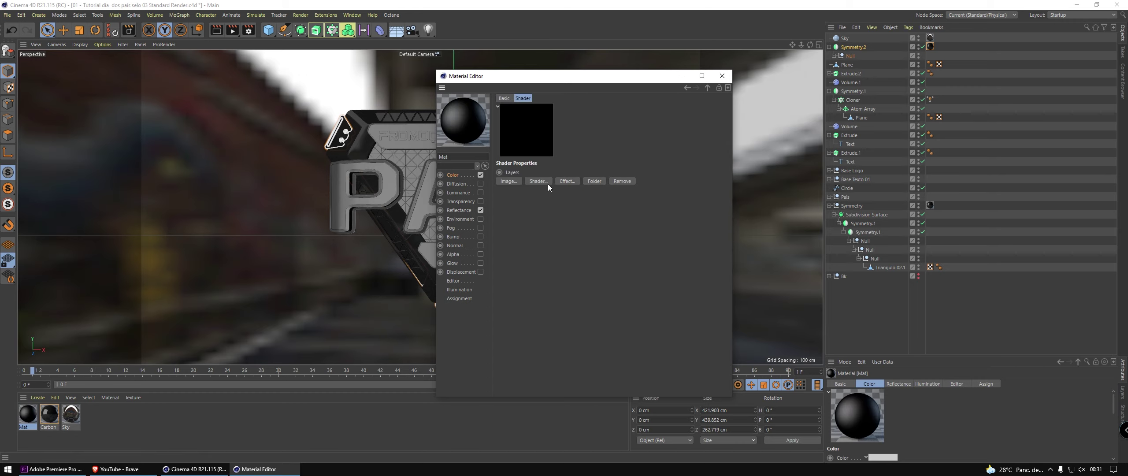
pyautogui.click(546, 181)
pyautogui.moveTo(565, 350)
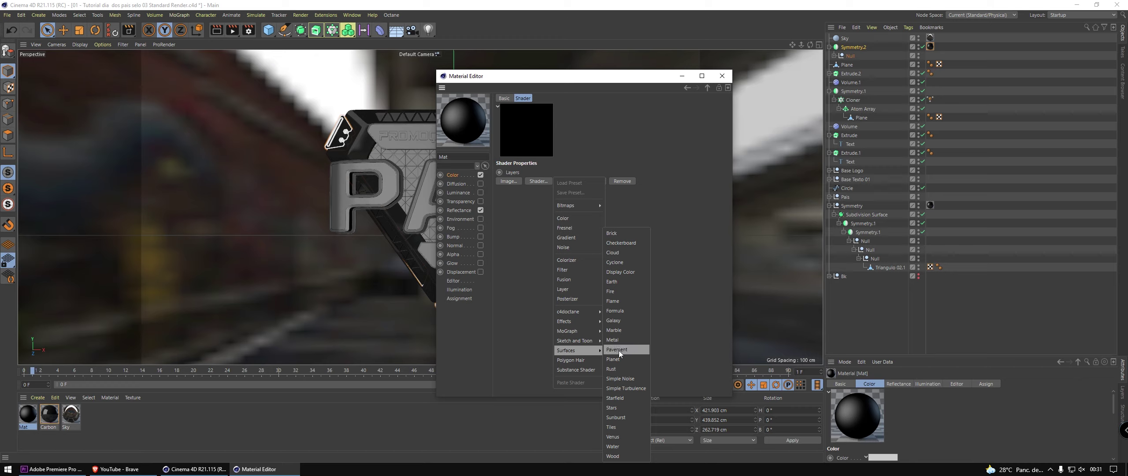
pyautogui.click(621, 429)
pyautogui.click(524, 194)
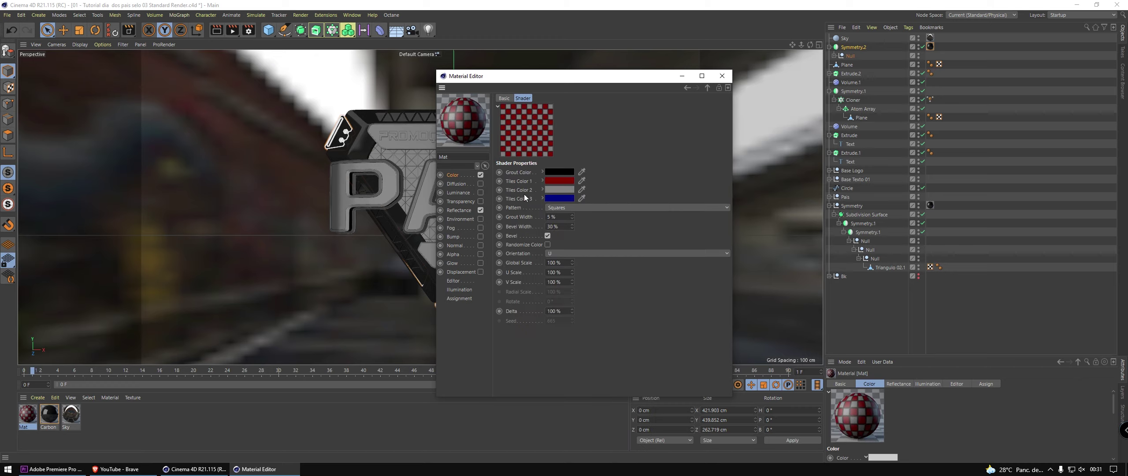
pyautogui.click(582, 207)
pyautogui.click(589, 244)
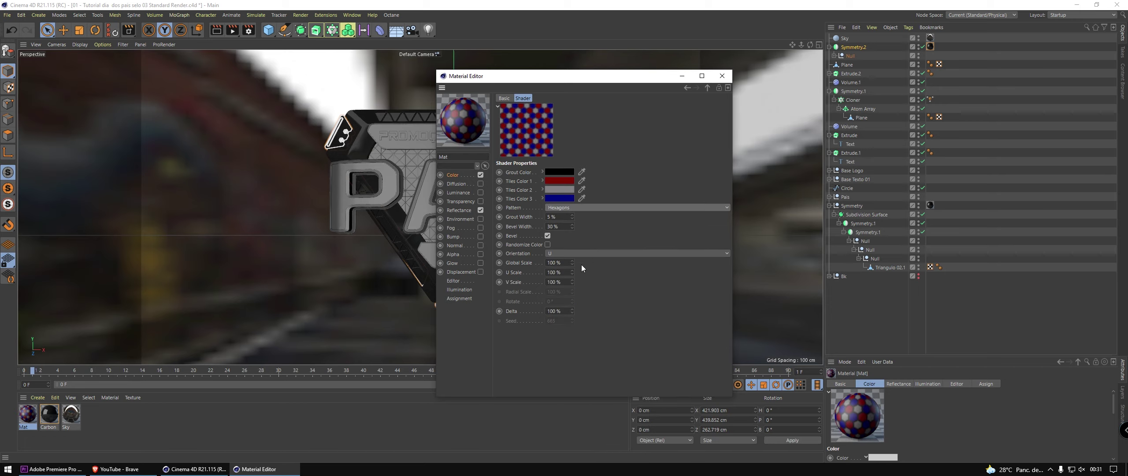
# - Make the Tiles grout white and all tile colours black
pyautogui.click(568, 172)
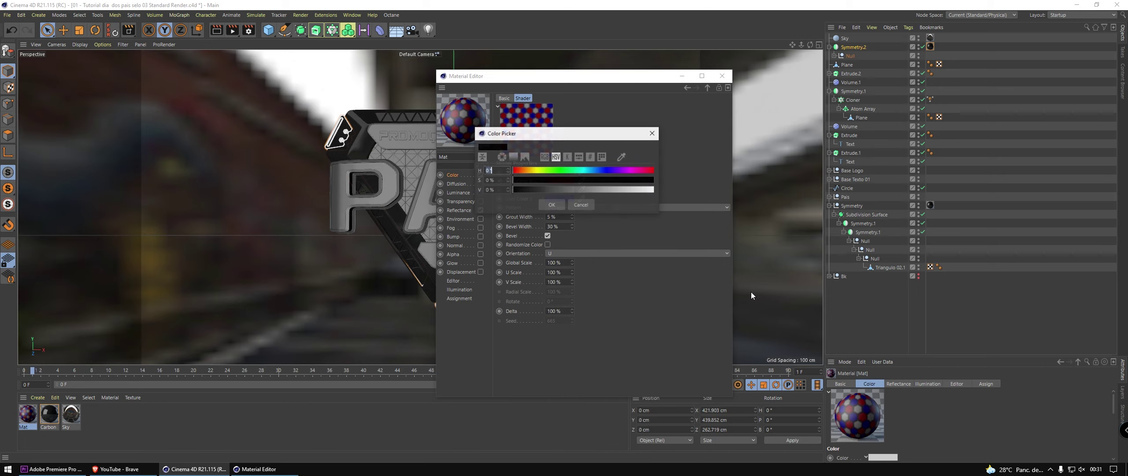
pyautogui.moveTo(574, 135); pyautogui.dragTo(680, 126)
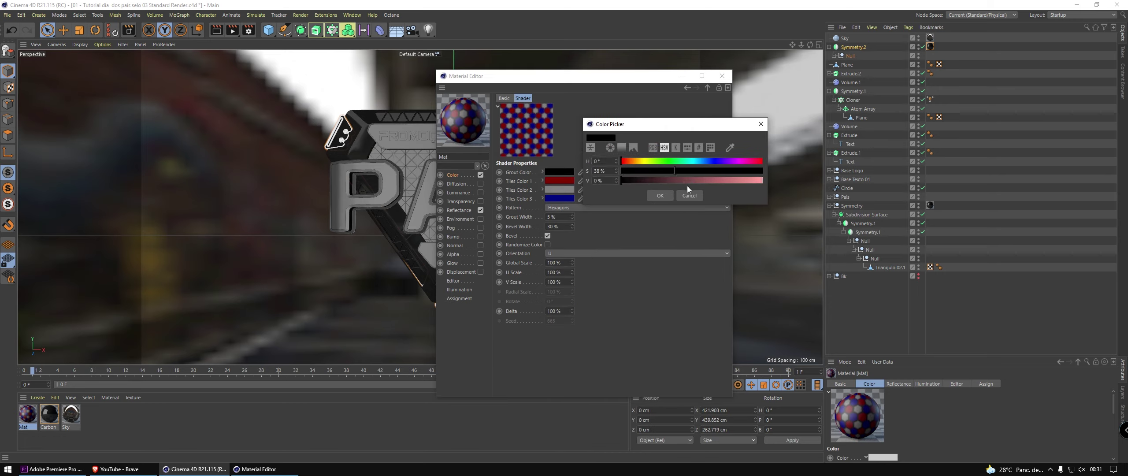
pyautogui.moveTo(666, 178); pyautogui.dragTo(749, 195)
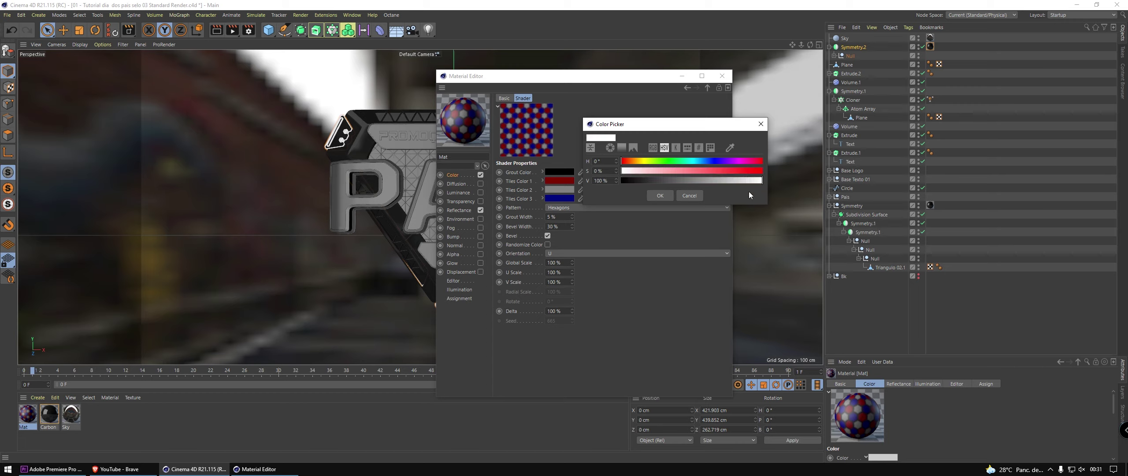
pyautogui.click(659, 195)
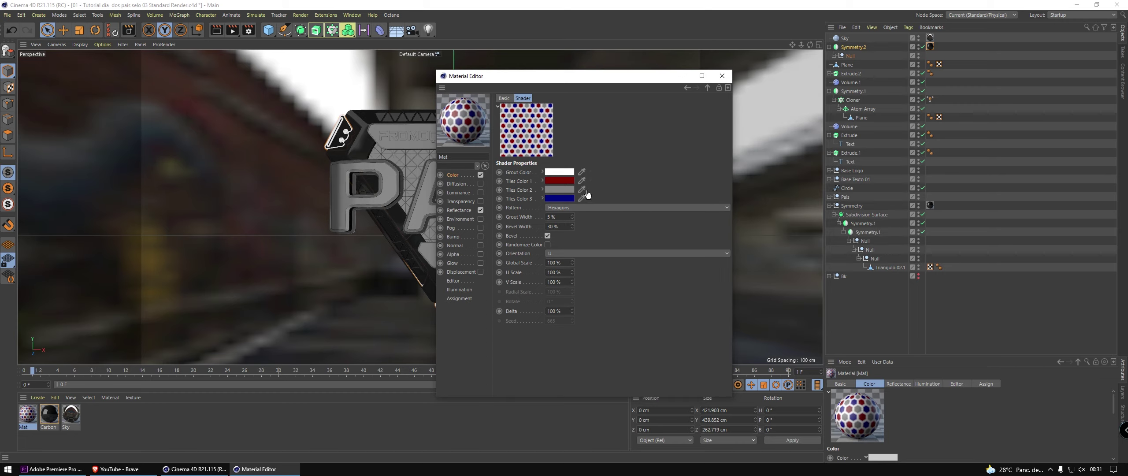
pyautogui.moveTo(558, 180)
pyautogui.click(556, 189)
pyautogui.click(562, 199)
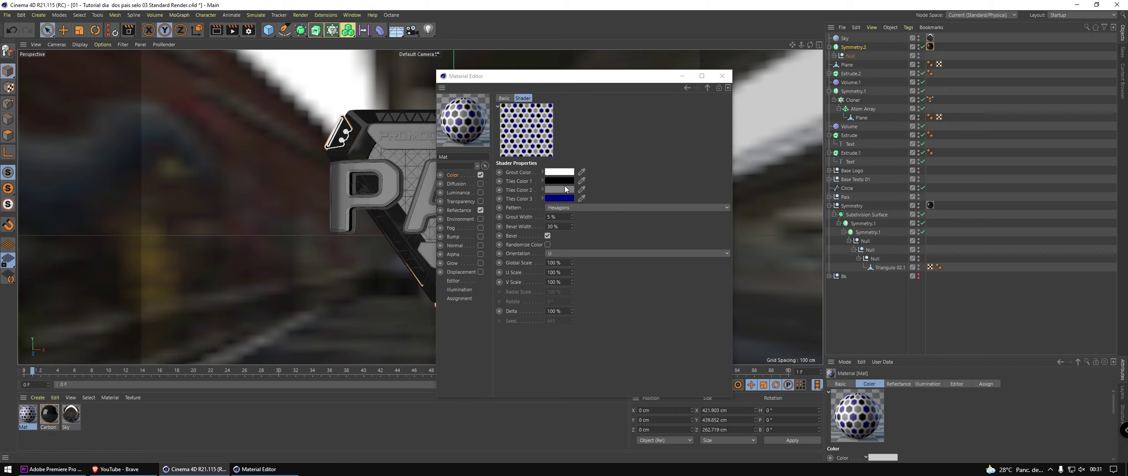
pyautogui.click(560, 199)
pyautogui.click(560, 201)
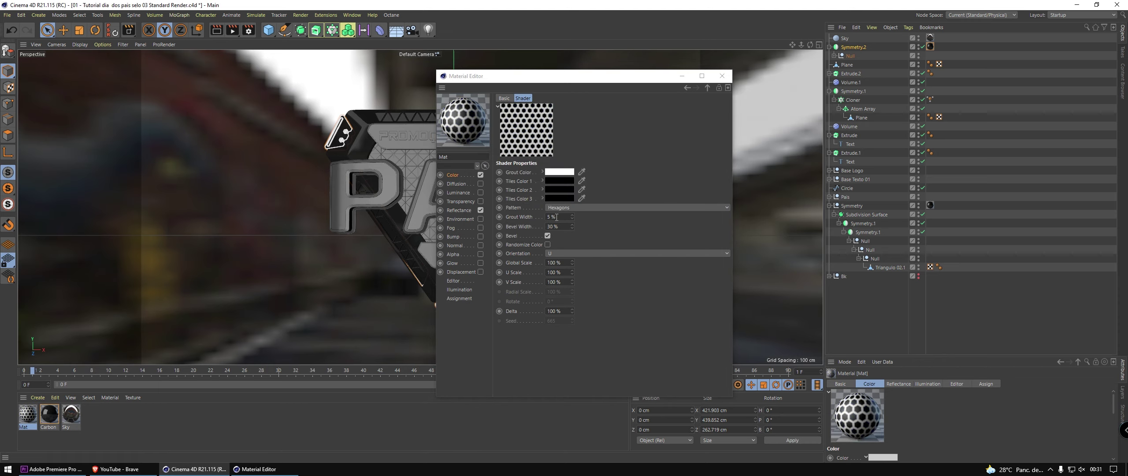
# - Set the Tiles bevel width to 1%
pyautogui.click(563, 227)
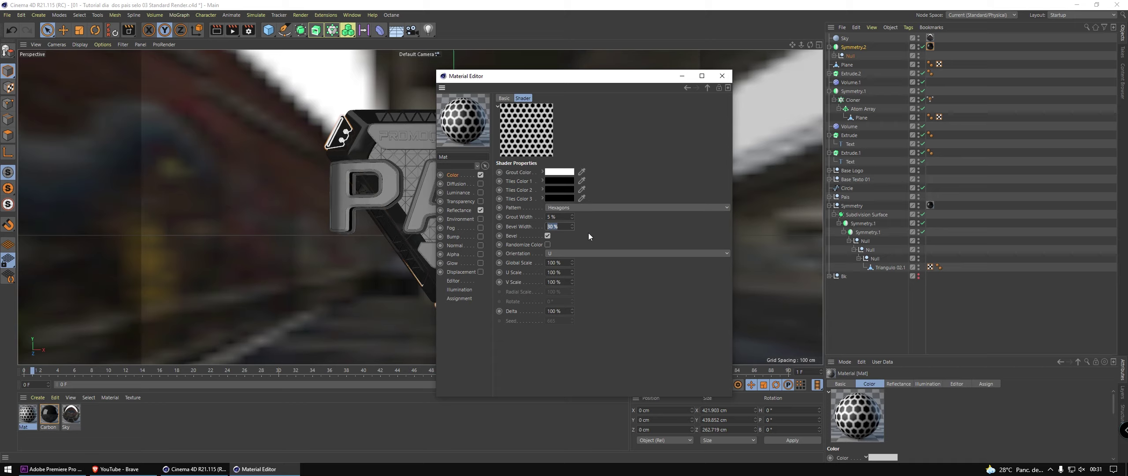
pyautogui.press('BackSpace')
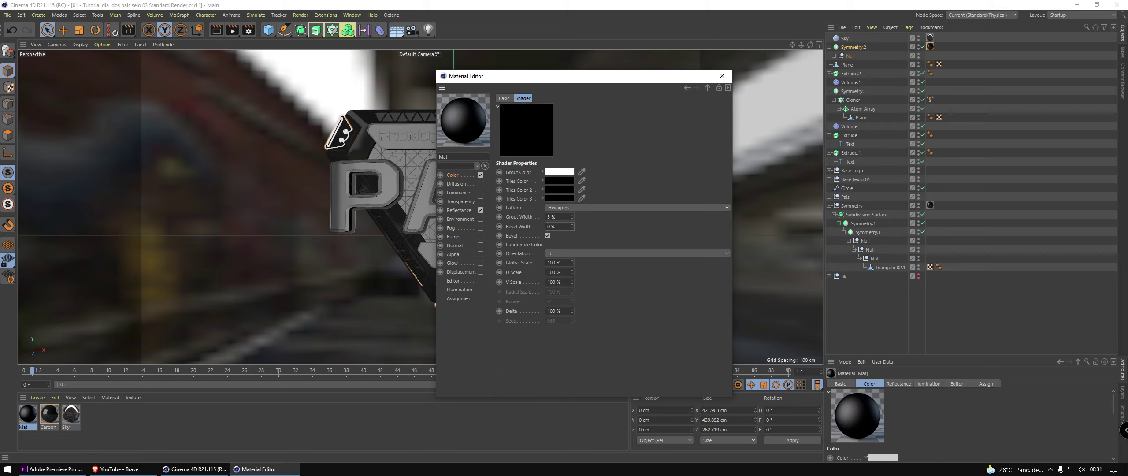
pyautogui.write('1')
pyautogui.press('Return')
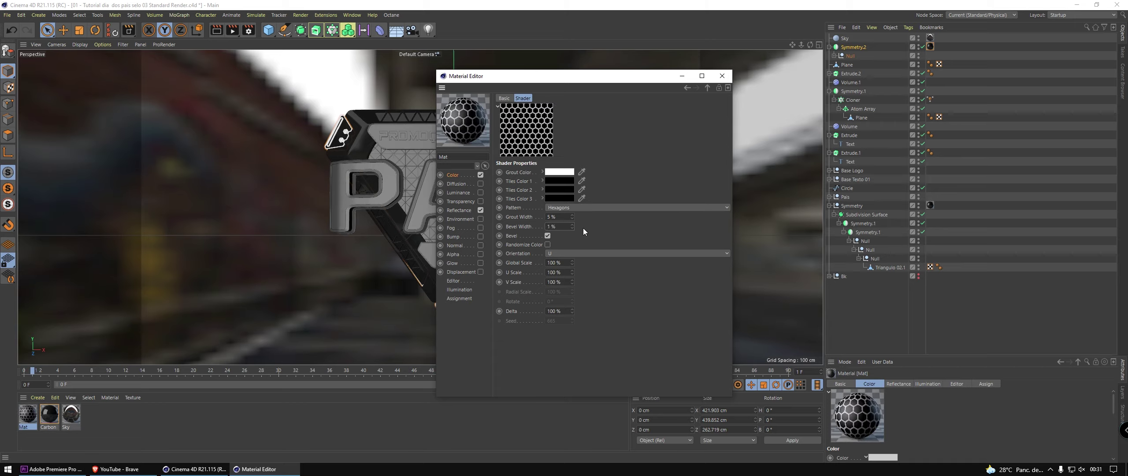
pyautogui.click(686, 87)
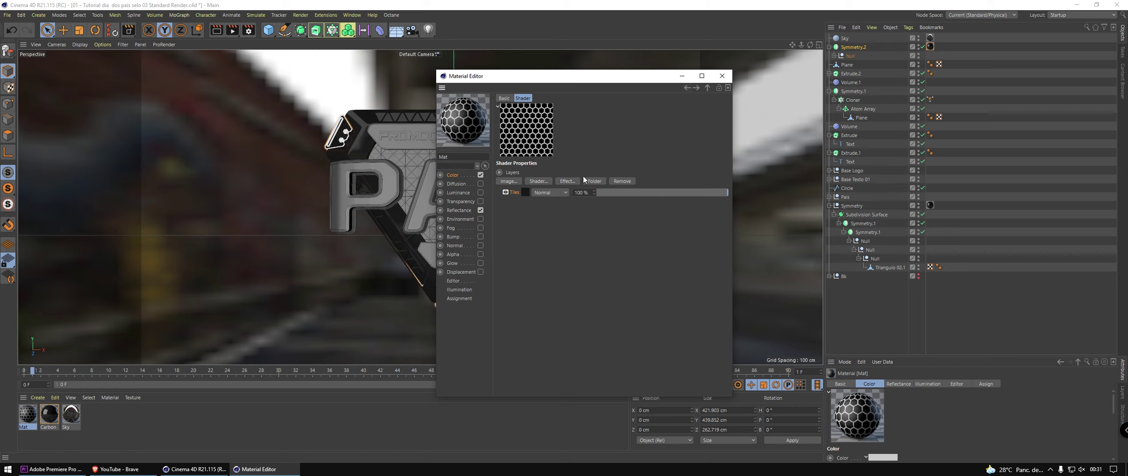
# - Add a dark grey Color layer beneath the Tiles layer in Mat's Layer shader
pyautogui.click(550, 181)
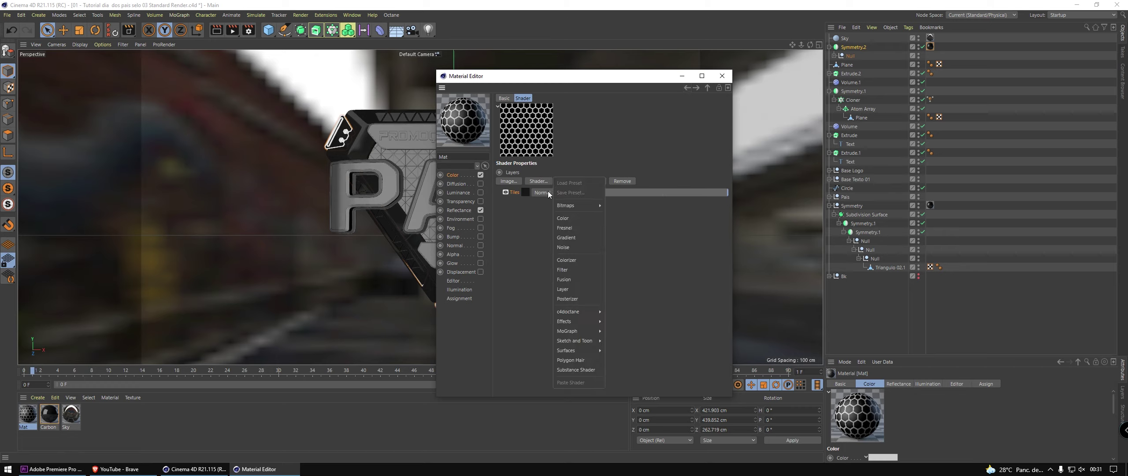
pyautogui.click(586, 219)
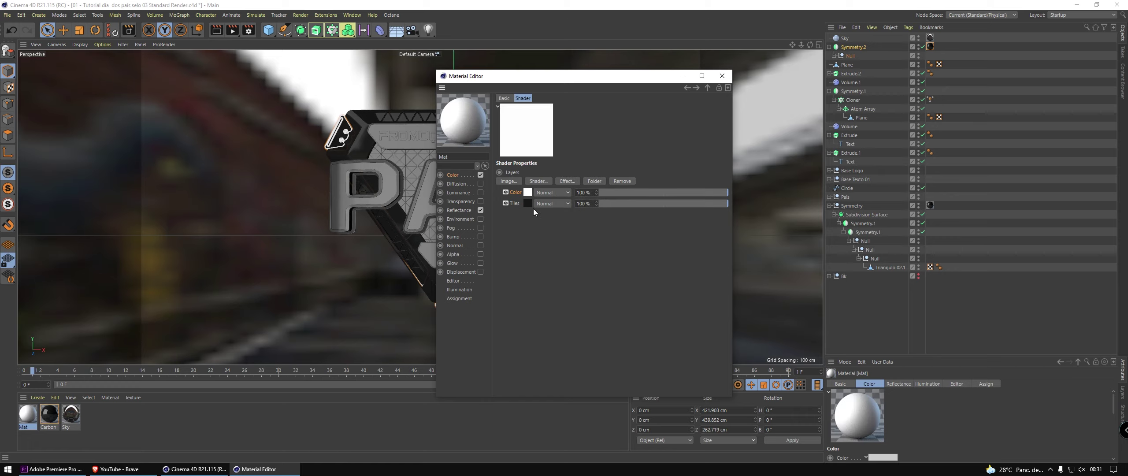
pyautogui.moveTo(520, 208); pyautogui.dragTo(524, 208)
pyautogui.click(525, 205)
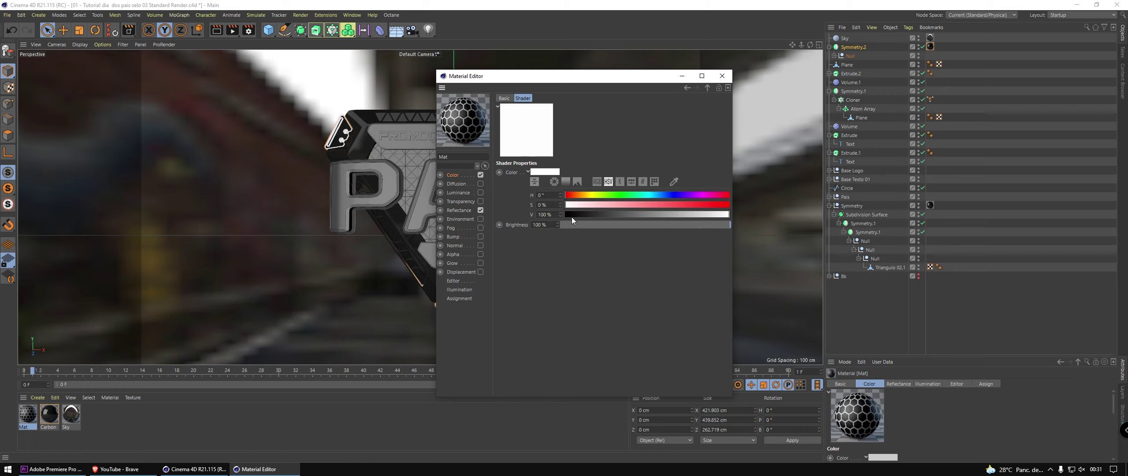
pyautogui.click(607, 214)
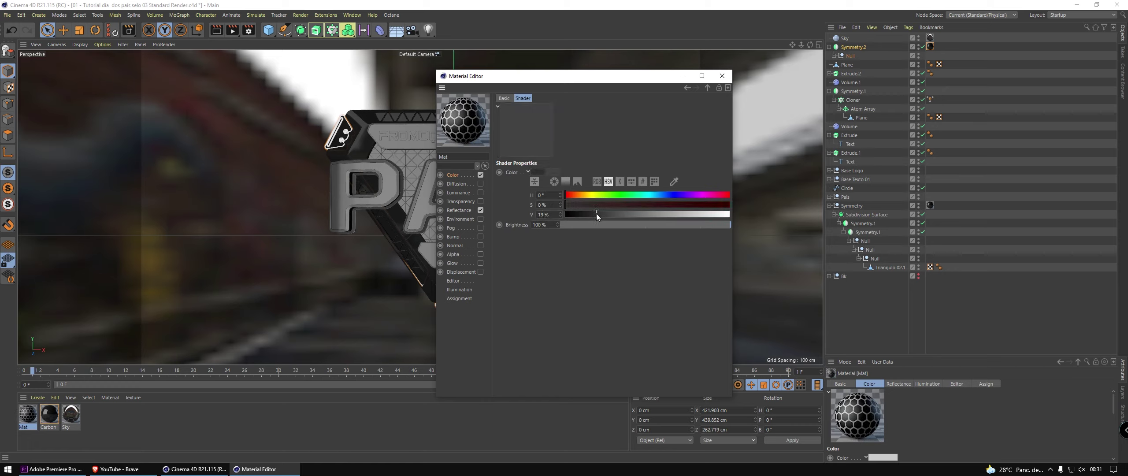
pyautogui.click(686, 88)
# - Blend the Tiles layer with Multiply at 79% opacity
pyautogui.click(559, 192)
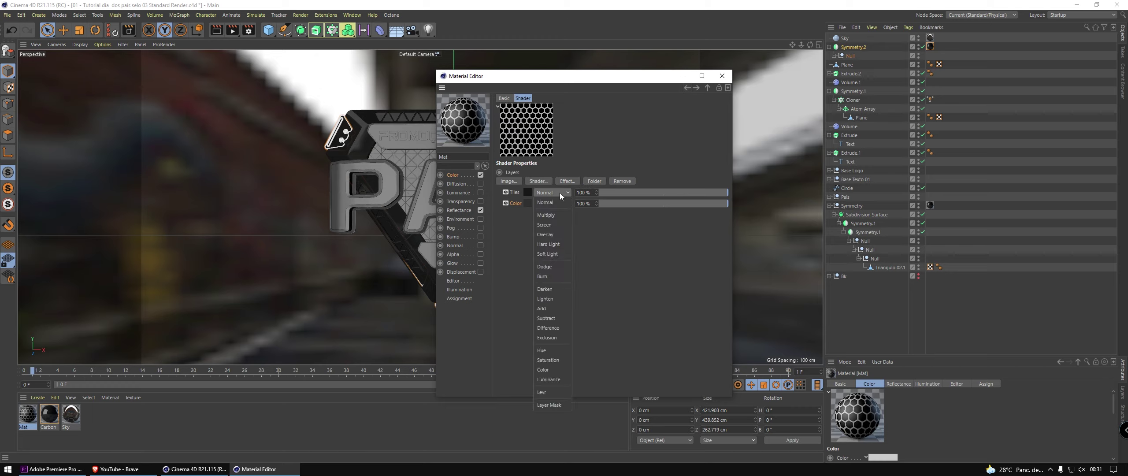
pyautogui.click(560, 216)
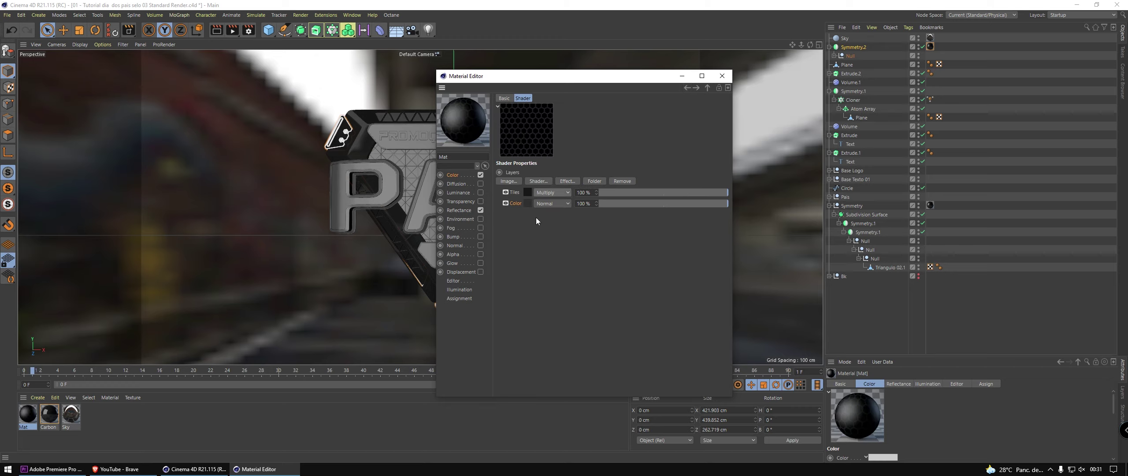
pyautogui.click(551, 192)
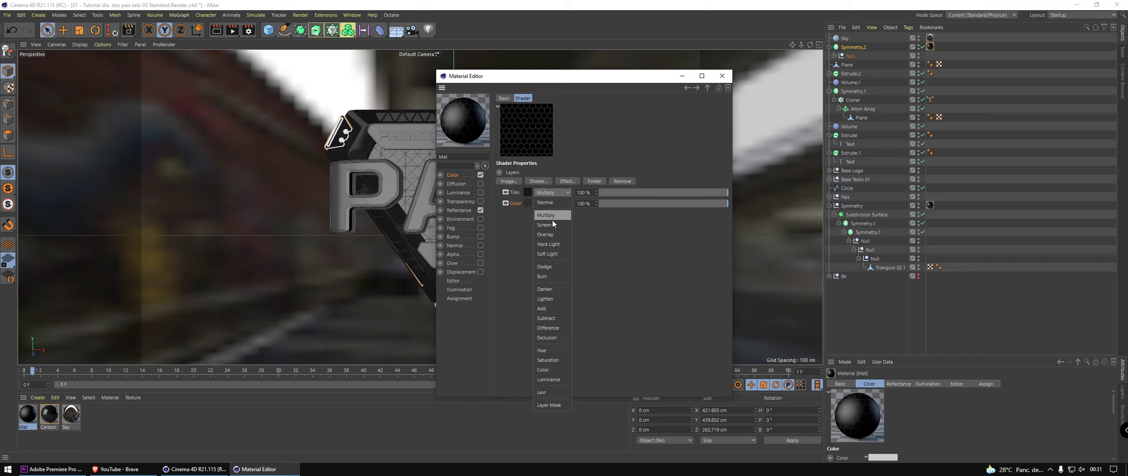
pyautogui.click(628, 196)
pyautogui.moveTo(627, 196); pyautogui.dragTo(701, 197)
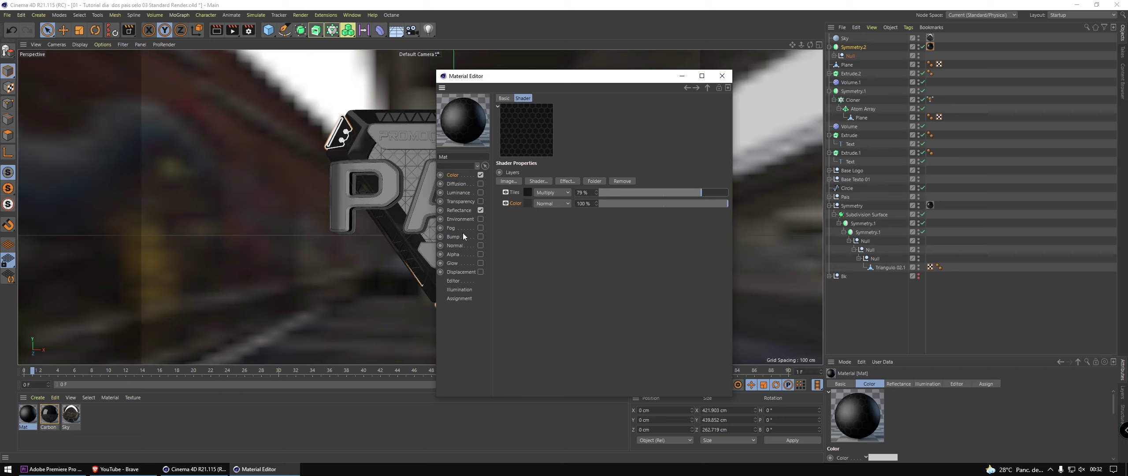
# - Narrow Mat's Default Specular width to 24%
pyautogui.click(465, 210)
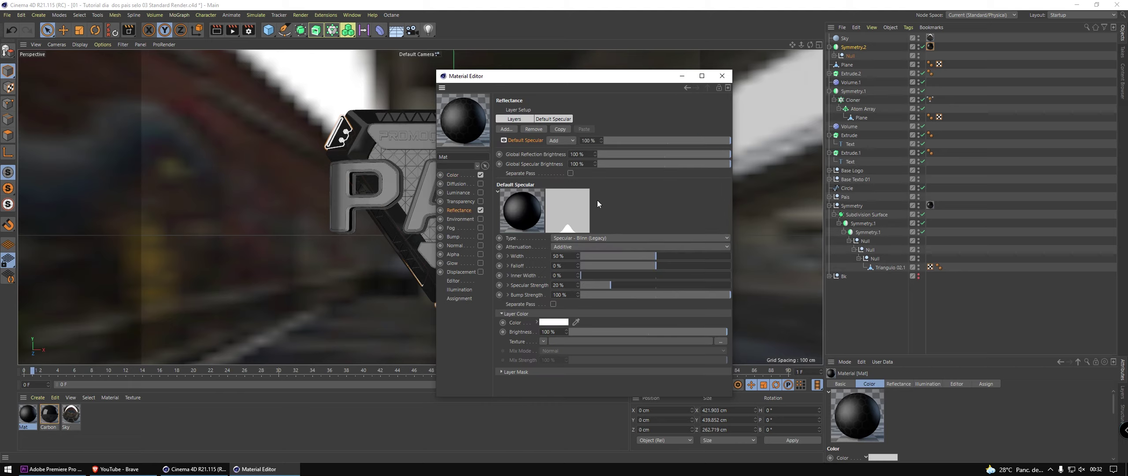
pyautogui.click(543, 119)
pyautogui.moveTo(608, 202); pyautogui.dragTo(618, 203)
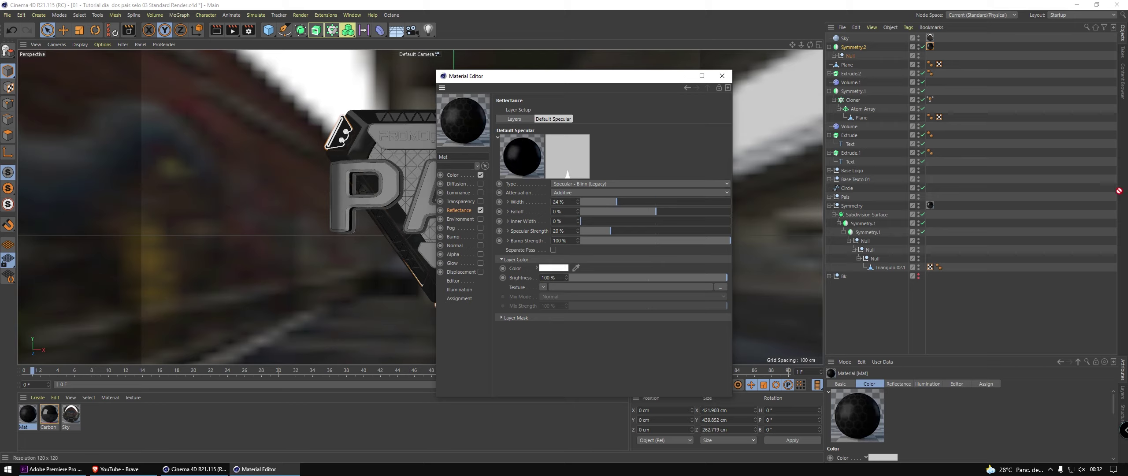
pyautogui.moveTo(1119, 190)
pyautogui.mouseDown()
pyautogui.moveTo(849, 88)
pyautogui.moveTo(847, 65)
pyautogui.mouseUp()
# - Apply Mat to the Plane object and zoom in on the logo's top grille
pyautogui.click(846, 65)
pyautogui.click(722, 76)
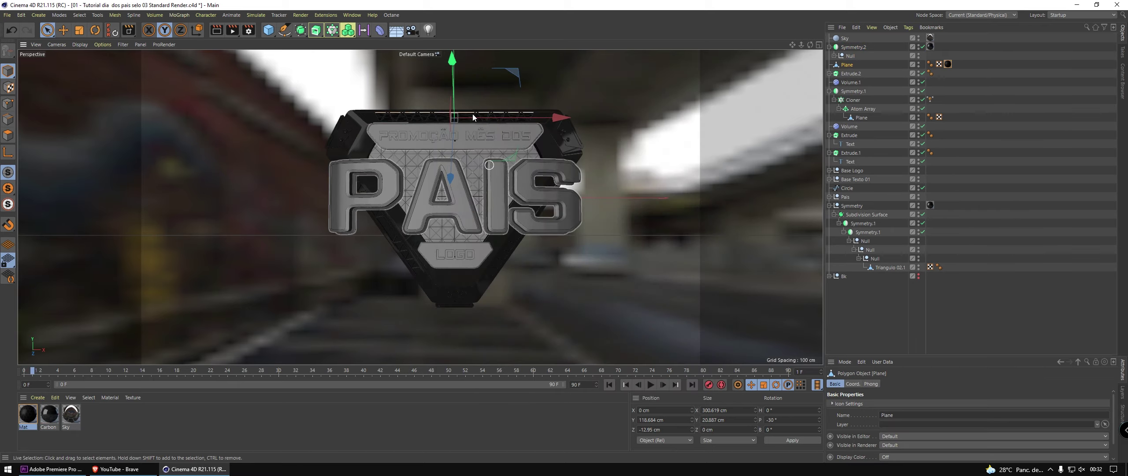
pyautogui.keyDown('alt'); pyautogui.moveTo(473, 114); pyautogui.dragTo(443, 123); pyautogui.keyUp('alt')
pyautogui.scroll(5, 507, 102)
pyautogui.keyDown('alt'); pyautogui.moveTo(523, 103); pyautogui.dragTo(484, 134); pyautogui.keyUp('alt')
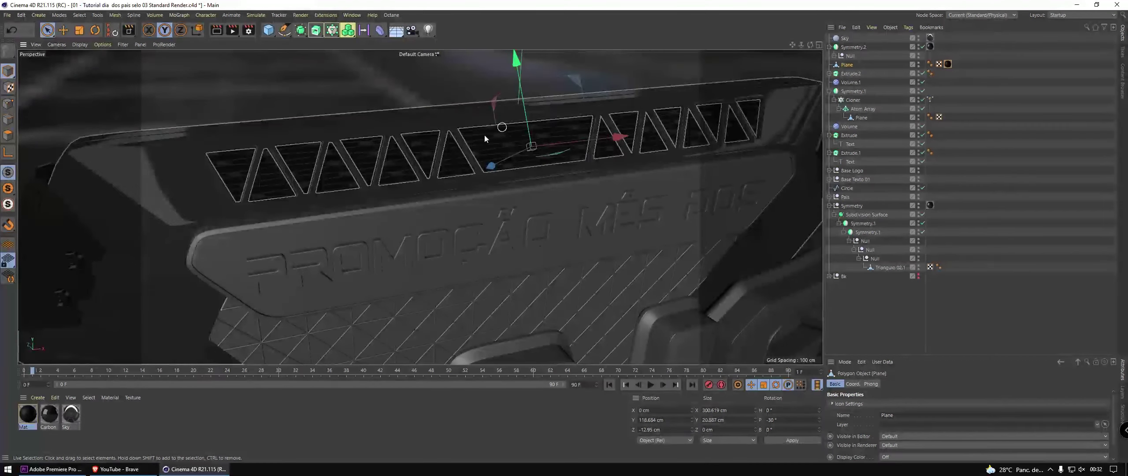
# - Set the Plane's Mat tag to Cubic projection with 12% tile length
pyautogui.click(948, 64)
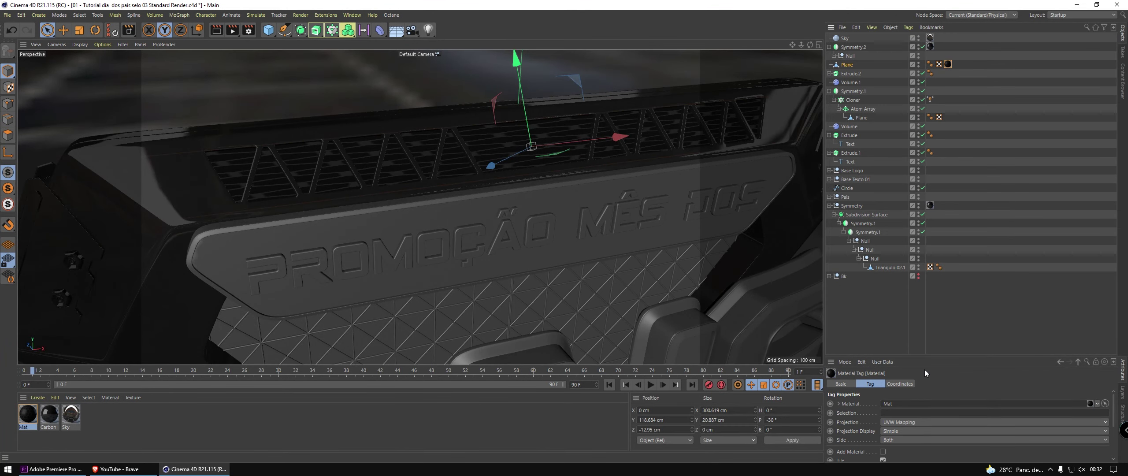
pyautogui.moveTo(924, 360); pyautogui.dragTo(924, 197)
pyautogui.click(900, 262)
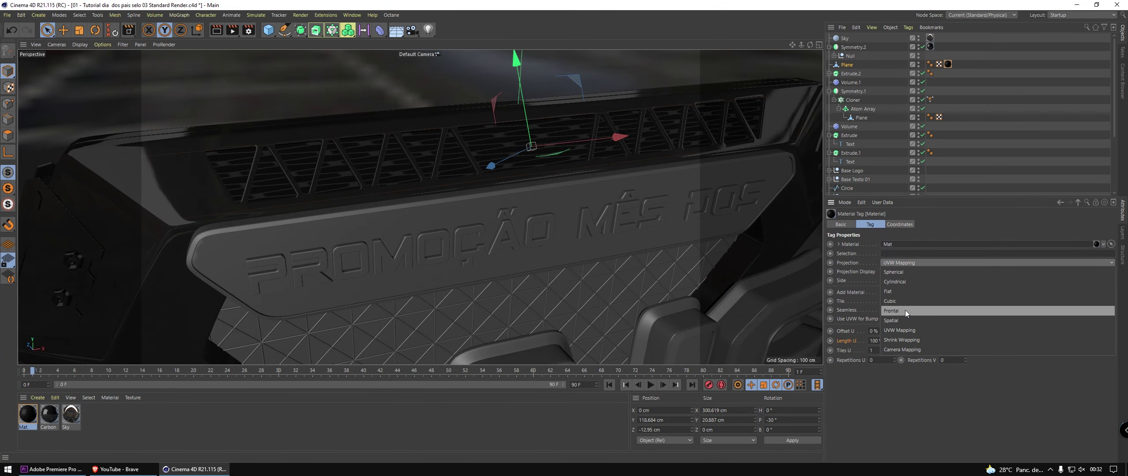
pyautogui.click(905, 303)
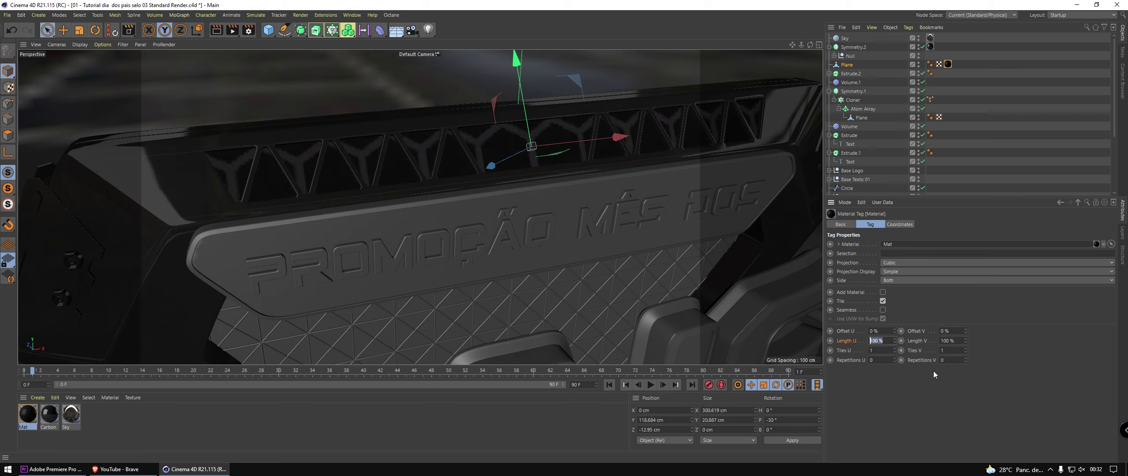
pyautogui.click(882, 340)
pyautogui.write('1')
pyautogui.press('Return')
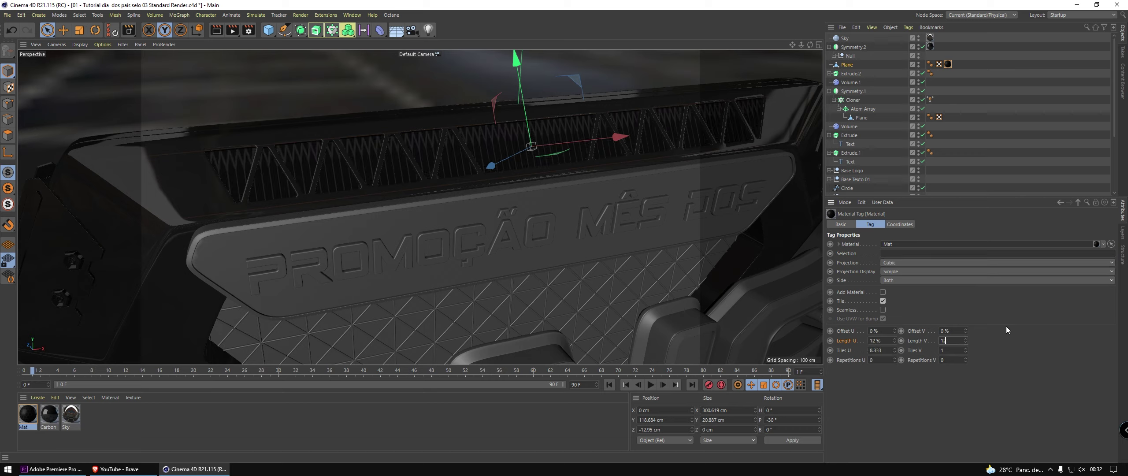
# - Preview the grille area with an Interactive Render Region
pyautogui.click(216, 29)
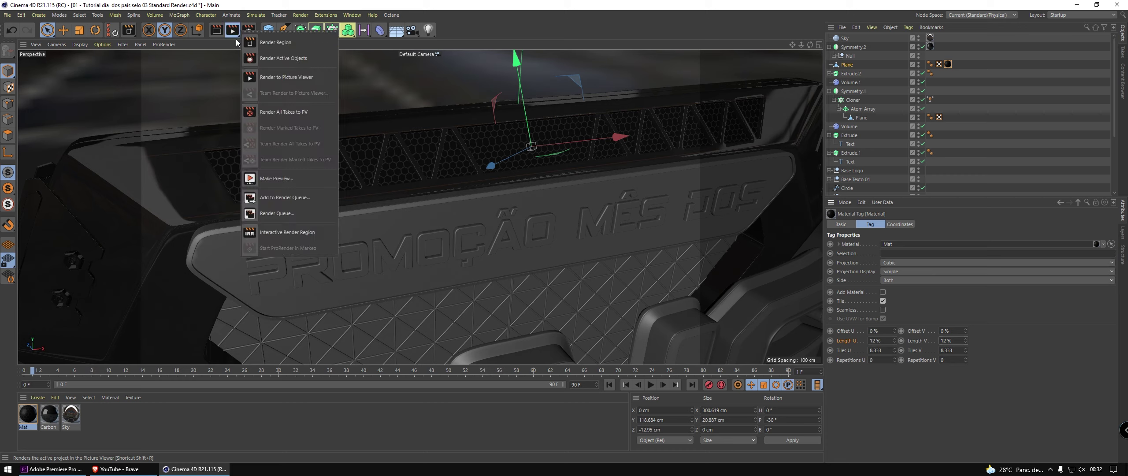
pyautogui.click(264, 45)
pyautogui.moveTo(191, 78)
pyautogui.mouseDown()
pyautogui.moveTo(435, 286)
pyautogui.moveTo(669, 303)
pyautogui.mouseUp()
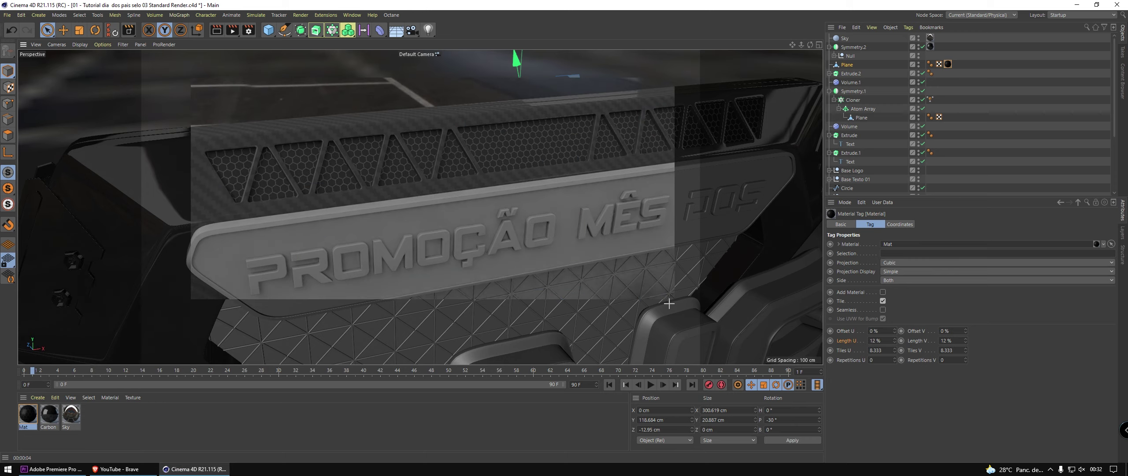
pyautogui.hotkey('alt', 'r')
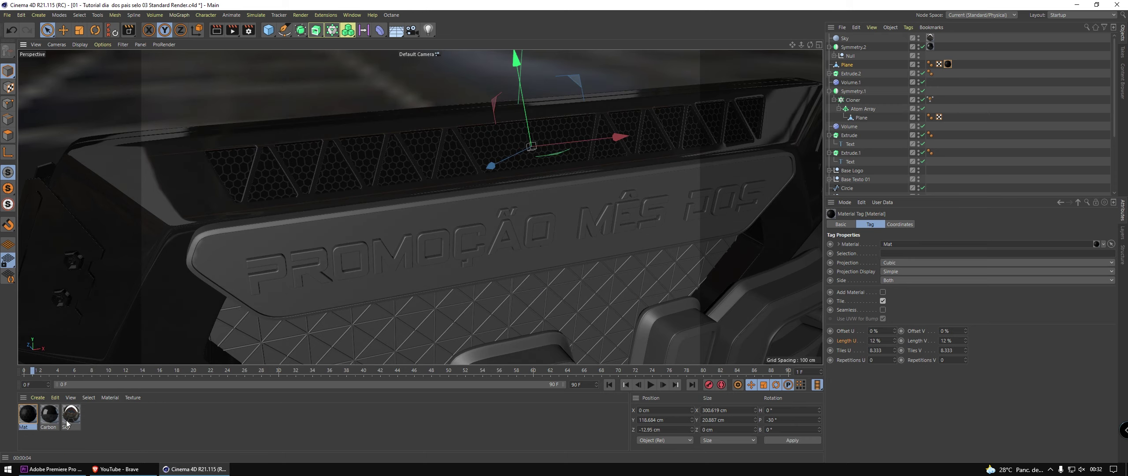
# - Raise the Tiles layer in Mat's colour Layer shader to 90%
pyautogui.doubleClick(27, 415)
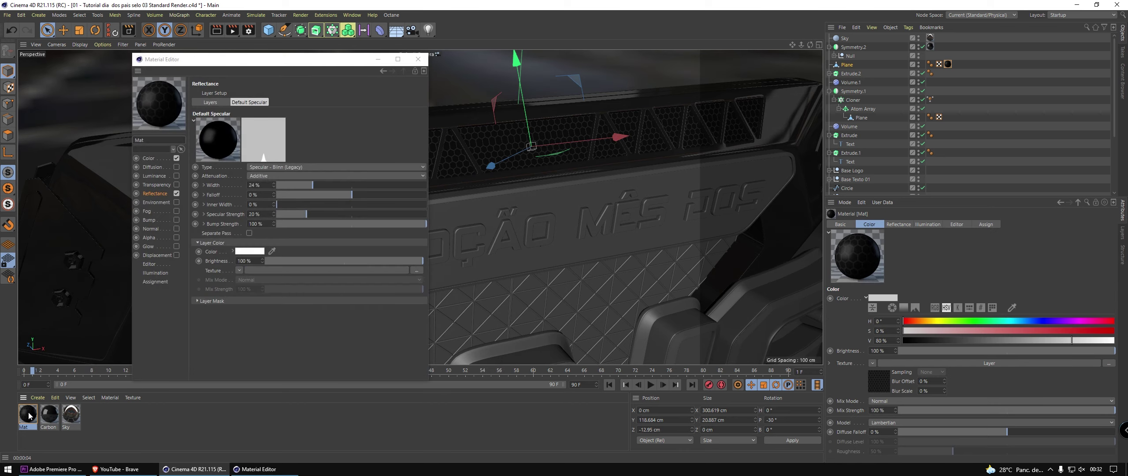
pyautogui.click(149, 158)
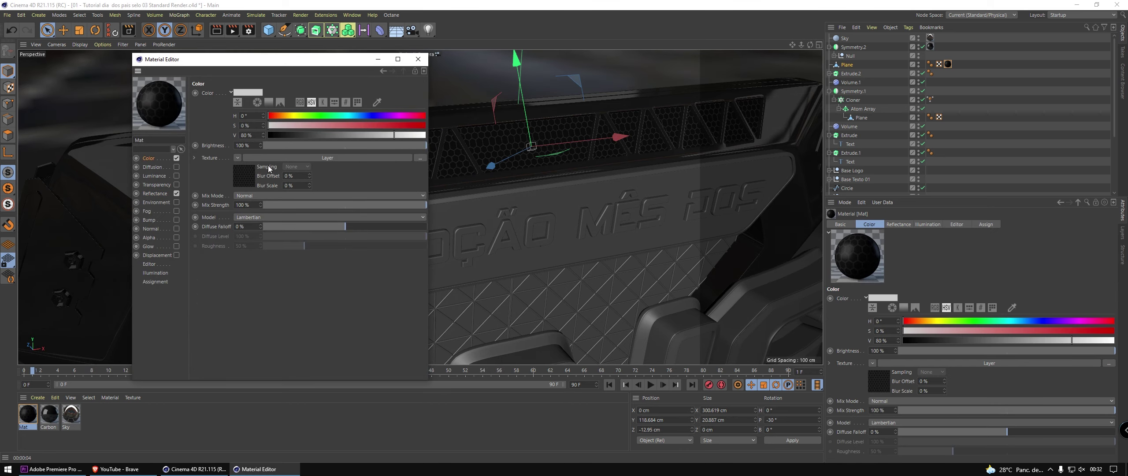
pyautogui.click(267, 165)
pyautogui.moveTo(401, 175); pyautogui.dragTo(411, 174)
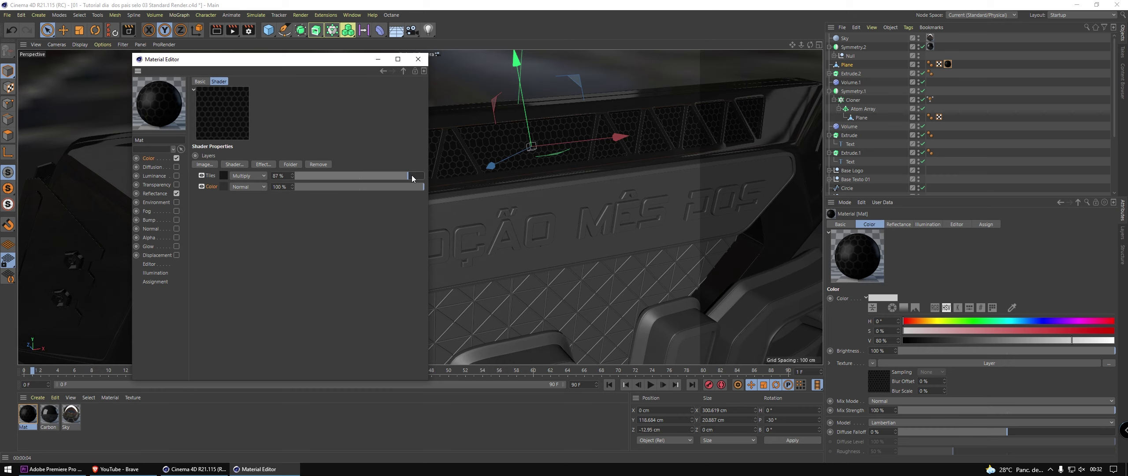
pyautogui.moveTo(252, 62)
pyautogui.mouseDown()
pyautogui.moveTo(927, 73)
pyautogui.moveTo(826, 77)
pyautogui.moveTo(751, 101)
pyautogui.mouseUp()
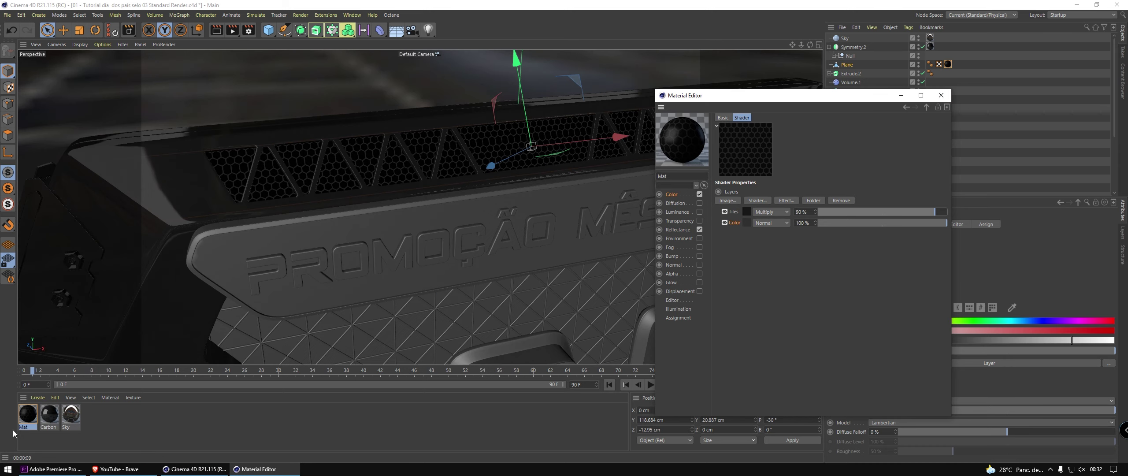
# - Lower Carbon's reflection layer brightness to 13% and its Color layer to 67%
pyautogui.doubleClick(49, 415)
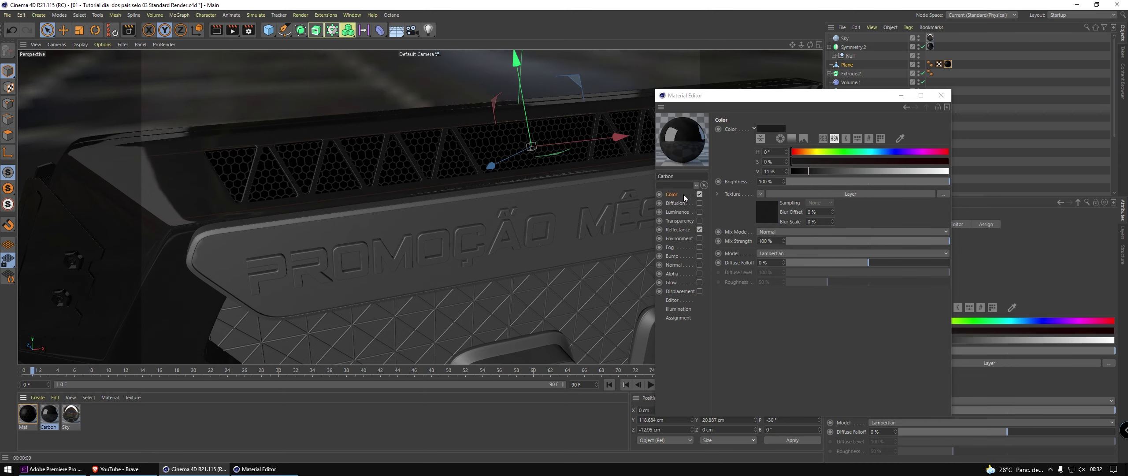
pyautogui.click(679, 230)
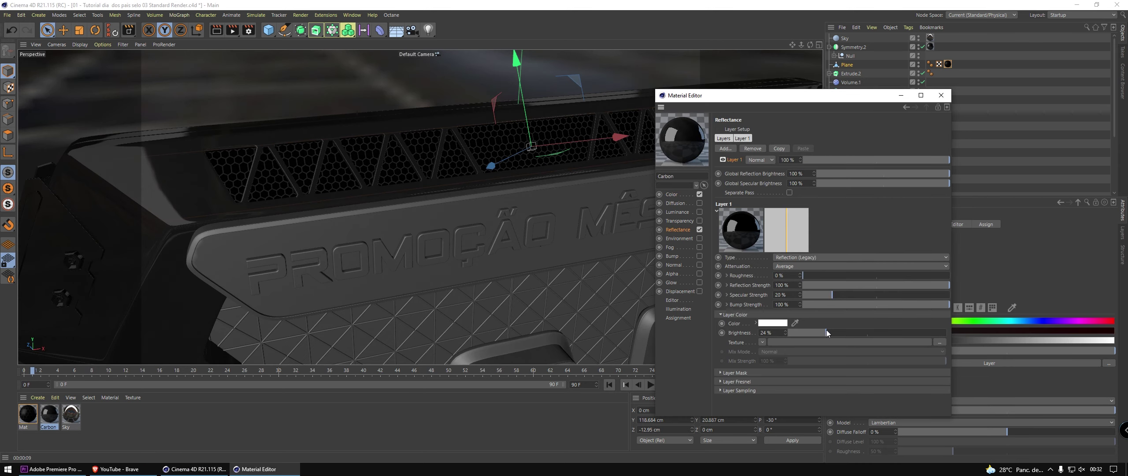
pyautogui.click(809, 335)
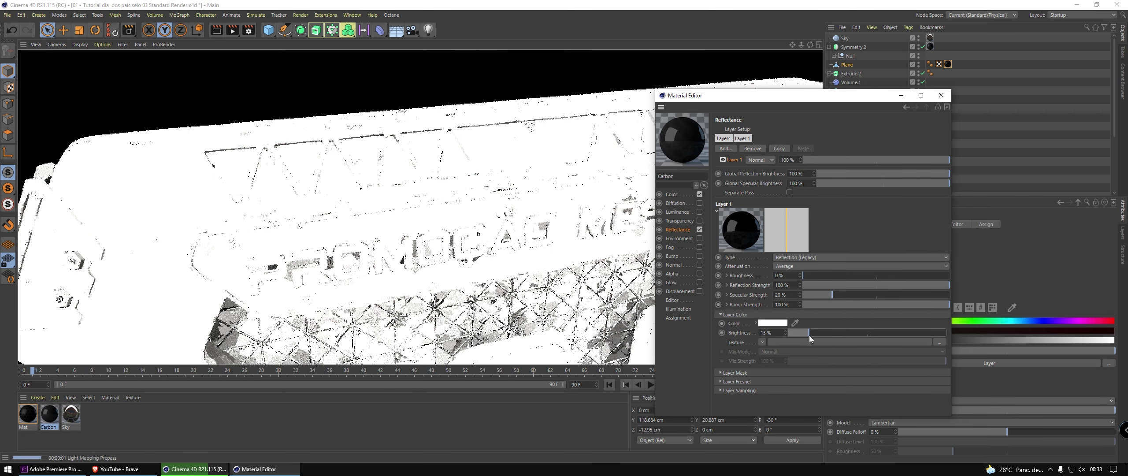
pyautogui.click(688, 196)
pyautogui.click(776, 214)
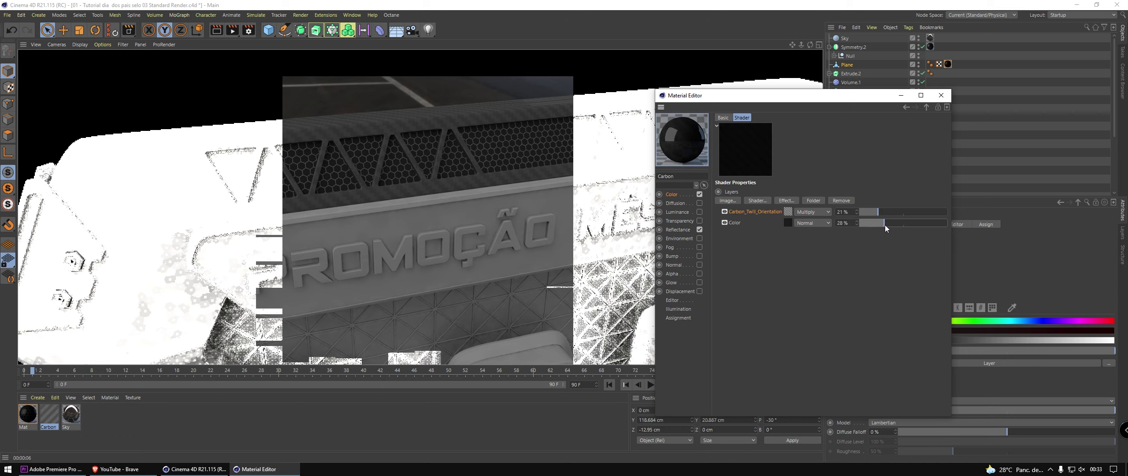
pyautogui.moveTo(885, 224); pyautogui.dragTo(920, 224)
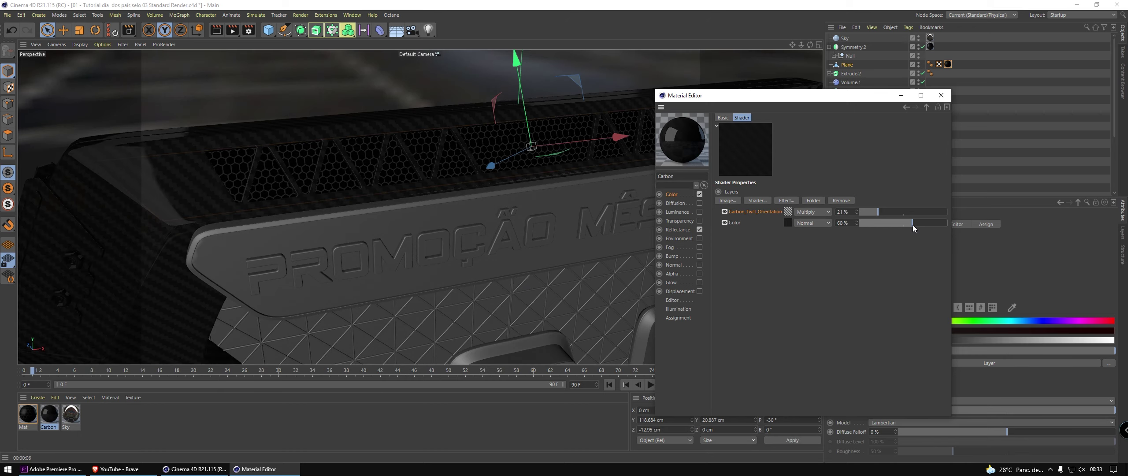
pyautogui.moveTo(919, 224); pyautogui.dragTo(917, 224)
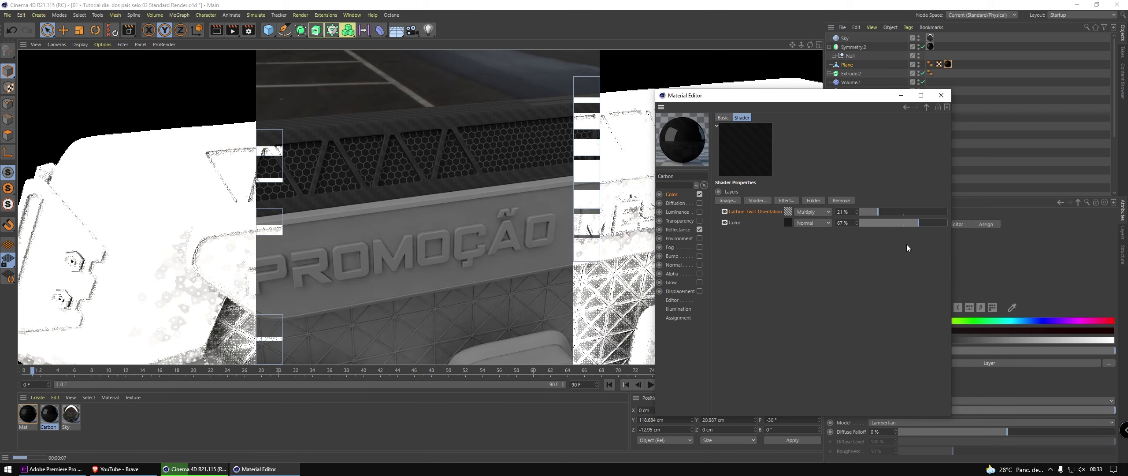
# - Copy the Mat material tag onto Symmetry.2 and preview the render
pyautogui.click(940, 96)
pyautogui.keyDown('alt'); pyautogui.moveTo(496, 181); pyautogui.dragTo(487, 195); pyautogui.keyUp('alt')
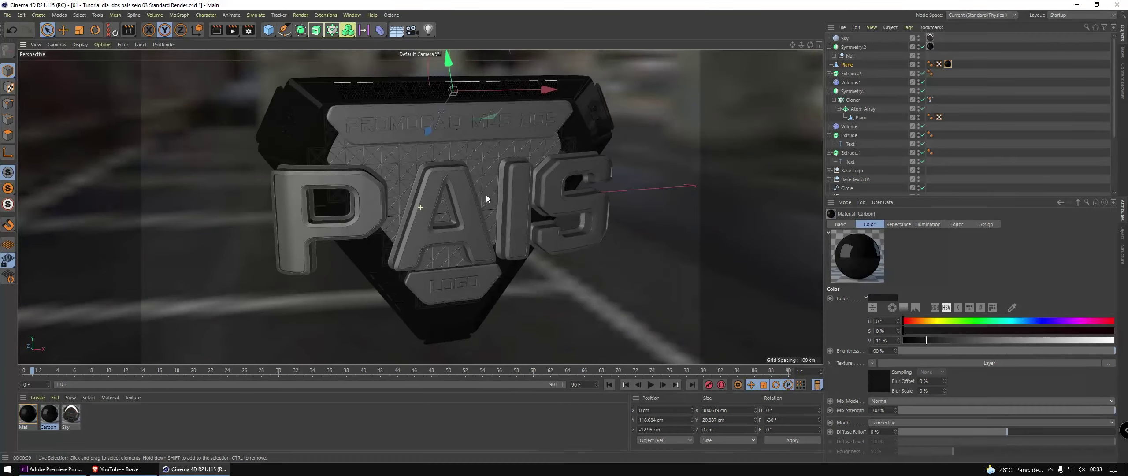
pyautogui.hotkey('ctrl', 'r')
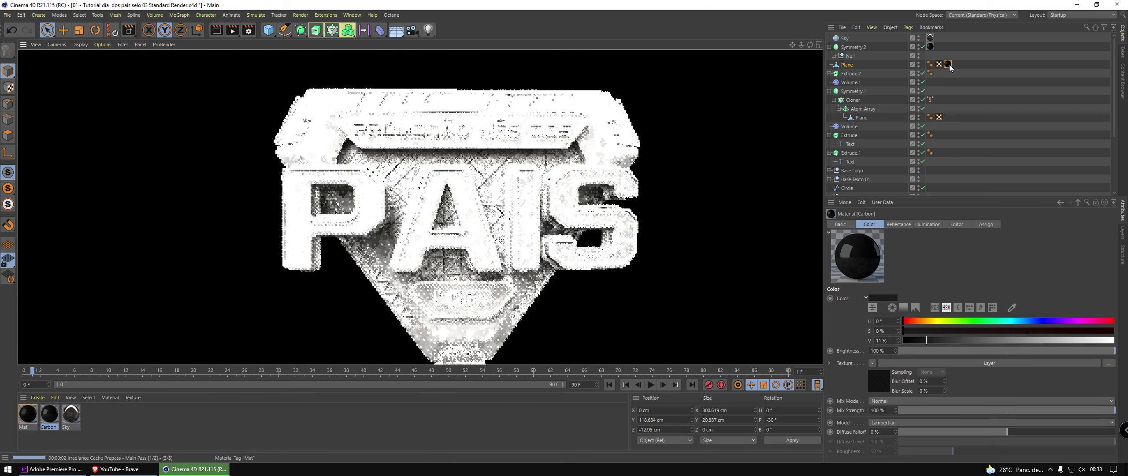
pyautogui.click(930, 47)
pyautogui.click(841, 56)
pyautogui.click(833, 56)
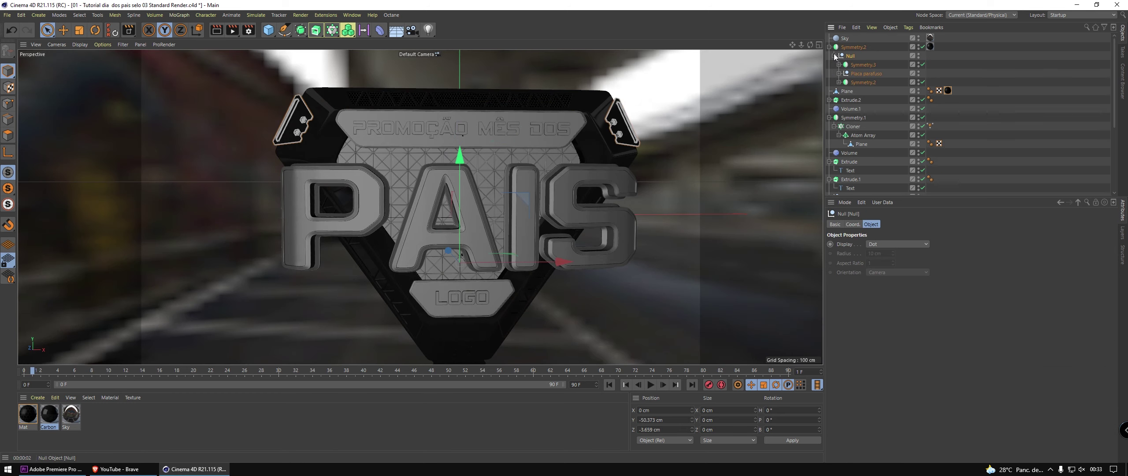
pyautogui.click(863, 83)
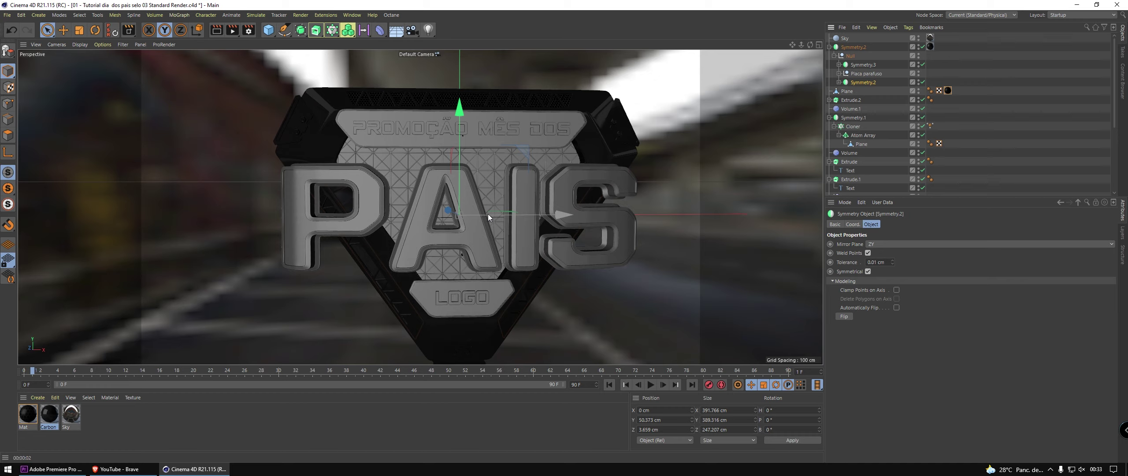
pyautogui.moveTo(488, 215); pyautogui.dragTo(681, 192)
pyautogui.hotkey('ctrl', 'z')
pyautogui.moveTo(945, 88)
pyautogui.mouseDown()
pyautogui.moveTo(931, 83)
pyautogui.moveTo(947, 90)
pyautogui.mouseUp()
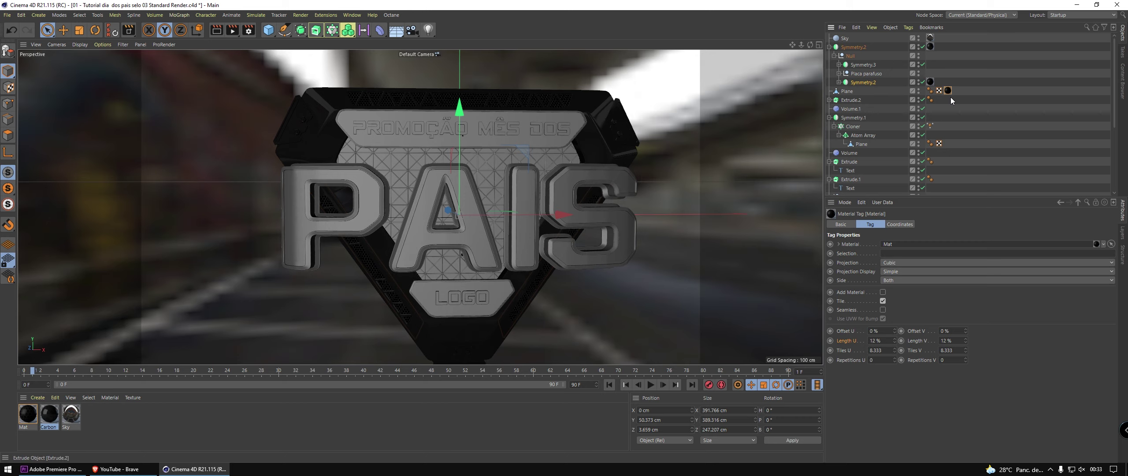
pyautogui.hotkey('ctrl', 'r')
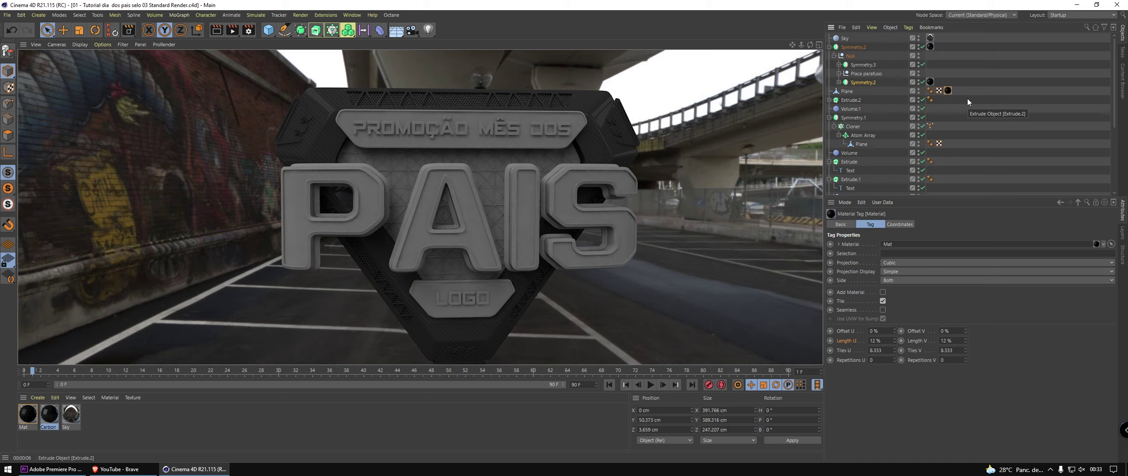
# - Retile both Carbon tags at 8% length U and V, preview, and save the scene
pyautogui.click(930, 46)
pyautogui.scroll(-5, 1062, 154)
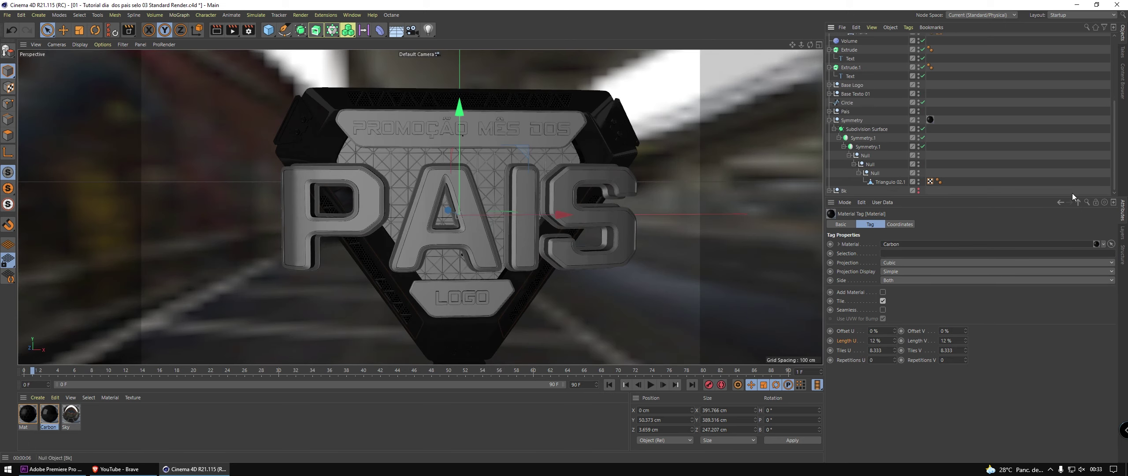
pyautogui.keyDown('ctrl'); pyautogui.click(930, 120); pyautogui.keyUp('ctrl')
pyautogui.doubleClick(874, 340)
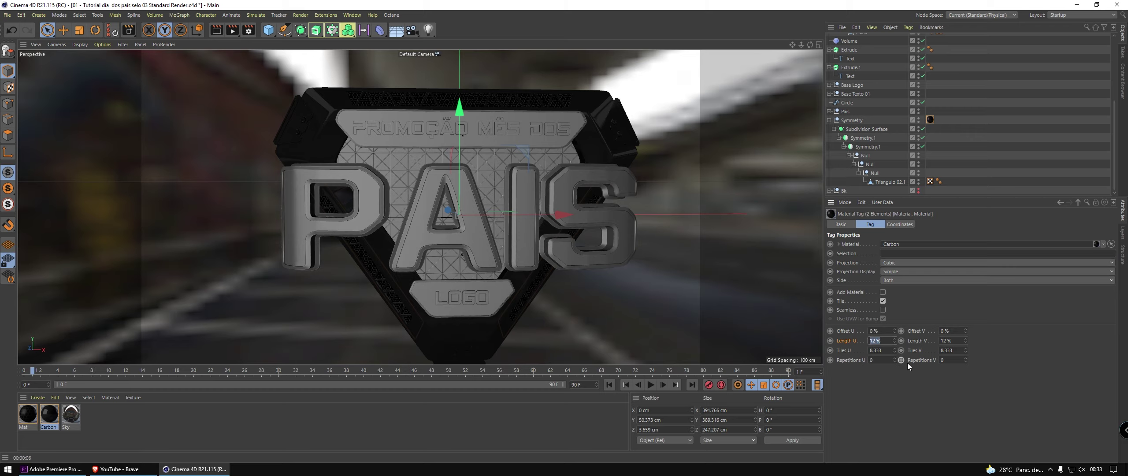
pyautogui.write('8')
pyautogui.press('Tab')
pyautogui.write('8')
pyautogui.press('Return')
pyautogui.hotkey('ctrl', 'r')
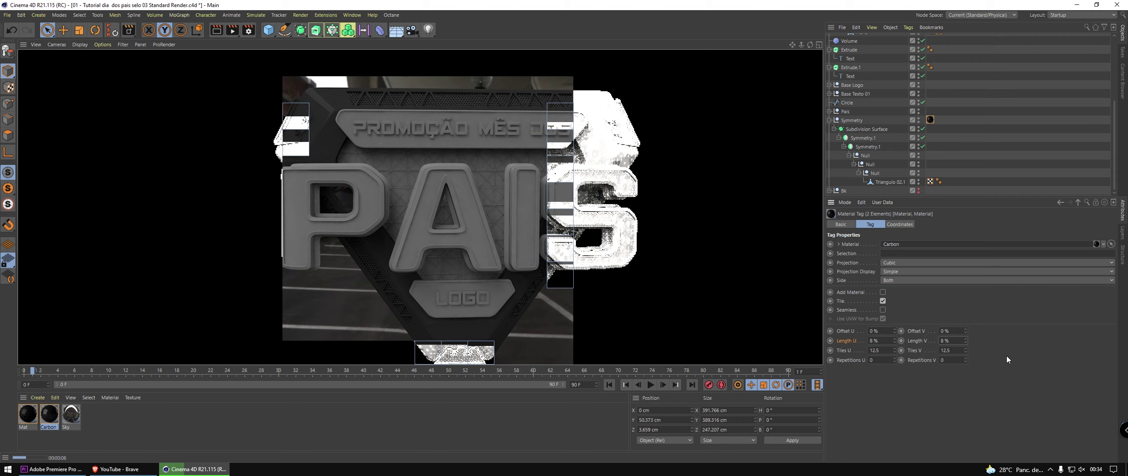
pyautogui.hotkey('ctrl', 's')
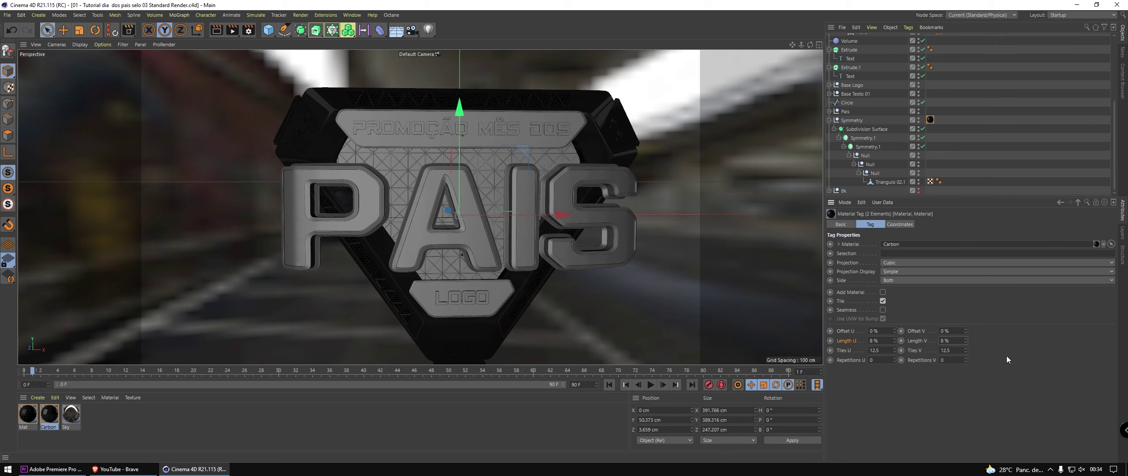
# - Create a new default material, Mat.1
pyautogui.click(101, 410)
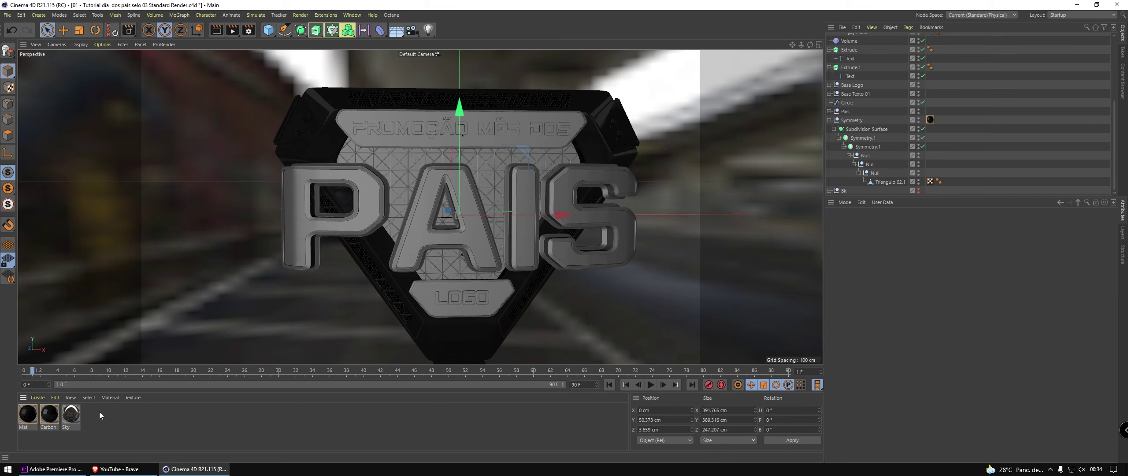
pyautogui.click(31, 412)
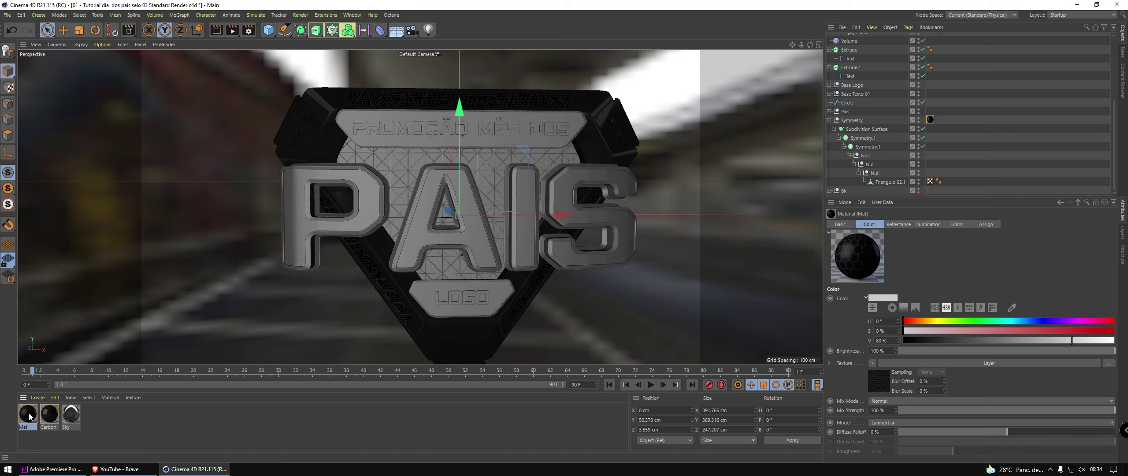
pyautogui.rightClick(29, 418)
pyautogui.click(55, 298)
# - Darken Mat.1's colour to 12% value and narrow its specular width to 29%
pyautogui.doubleClick(28, 414)
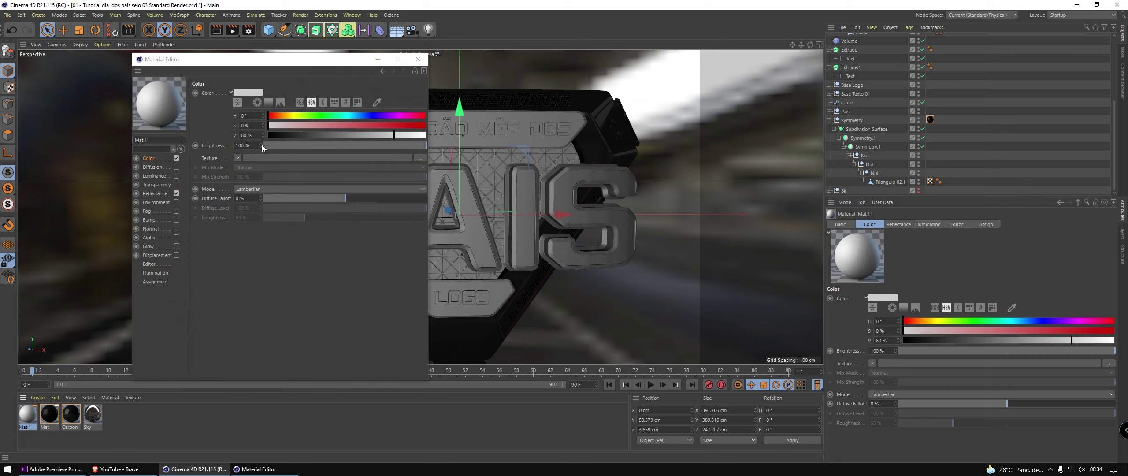
pyautogui.click(277, 134)
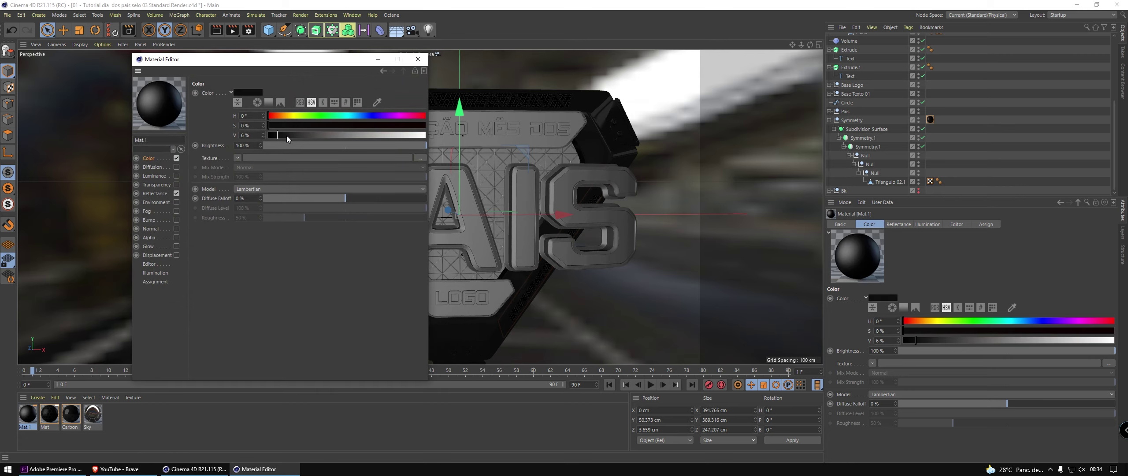
pyautogui.click(292, 135)
pyautogui.click(287, 134)
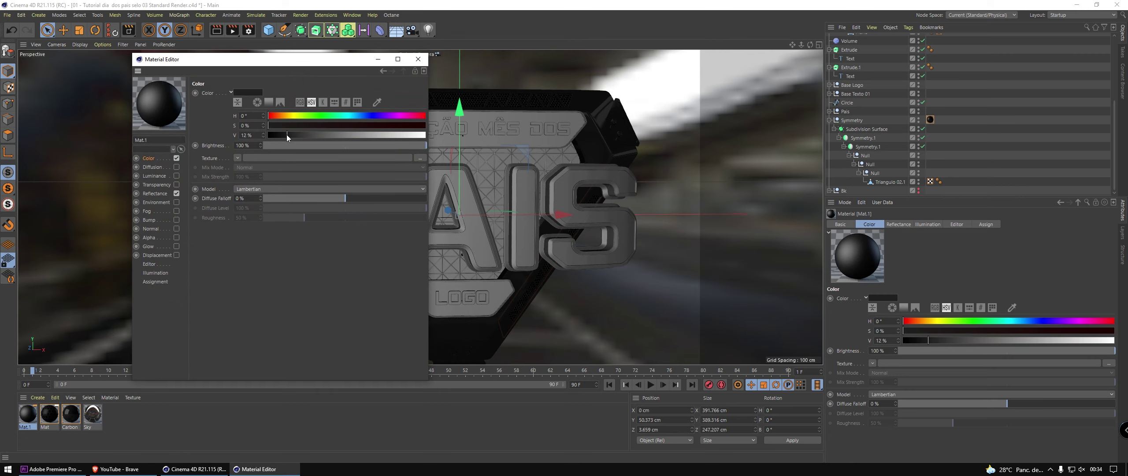
pyautogui.click(155, 194)
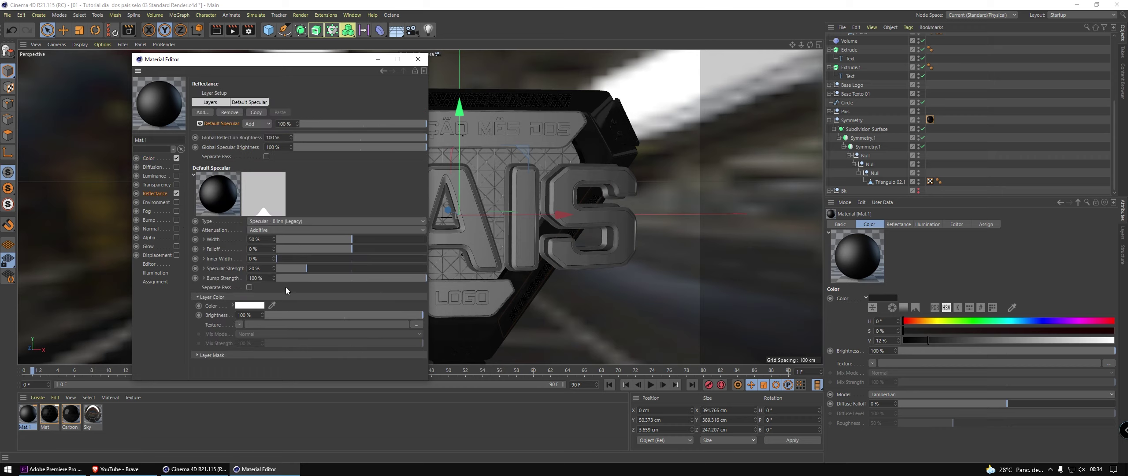
pyautogui.moveTo(283, 241); pyautogui.dragTo(321, 240)
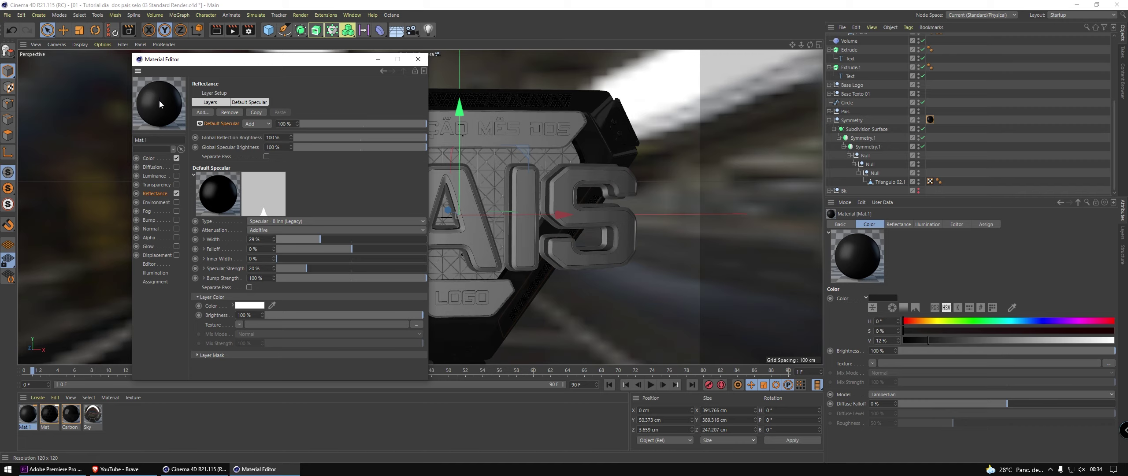
# - Apply Mat.1 to the badge and render a viewport preview
pyautogui.moveTo(159, 102); pyautogui.dragTo(553, 157)
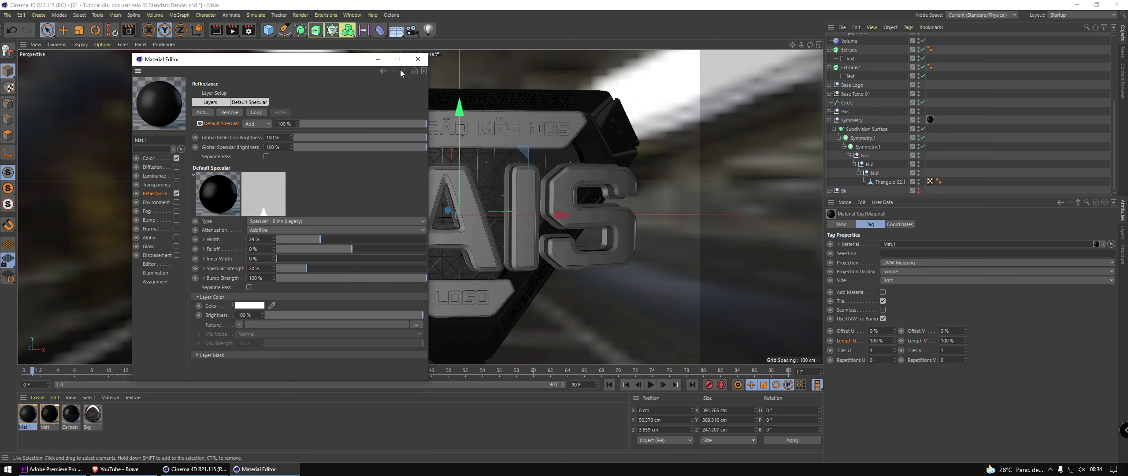
pyautogui.click(418, 59)
pyautogui.hotkey('ctrl', 'r')
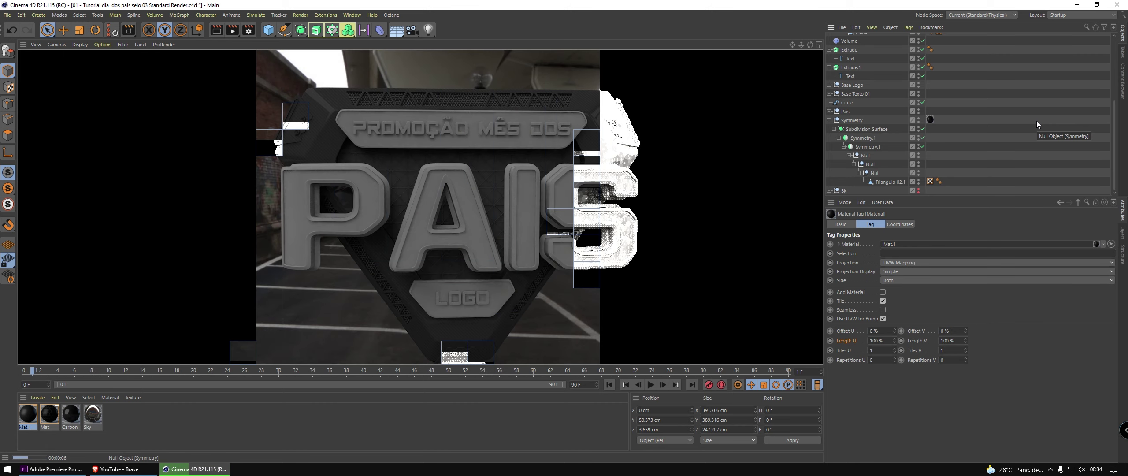
# - Add a Reflection (Legacy) layer to Mat.1 at 13% brightness and 0% roughness
pyautogui.doubleClick(27, 414)
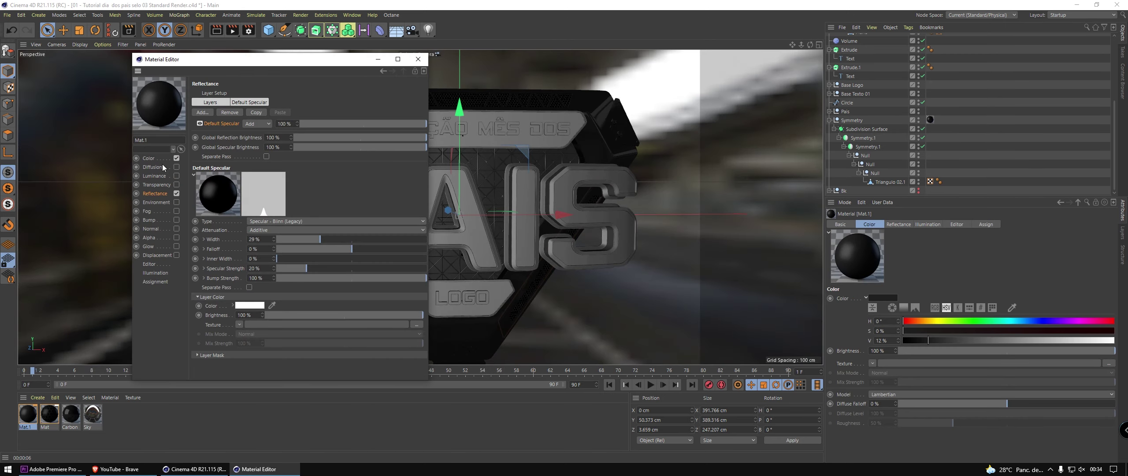
pyautogui.click(202, 112)
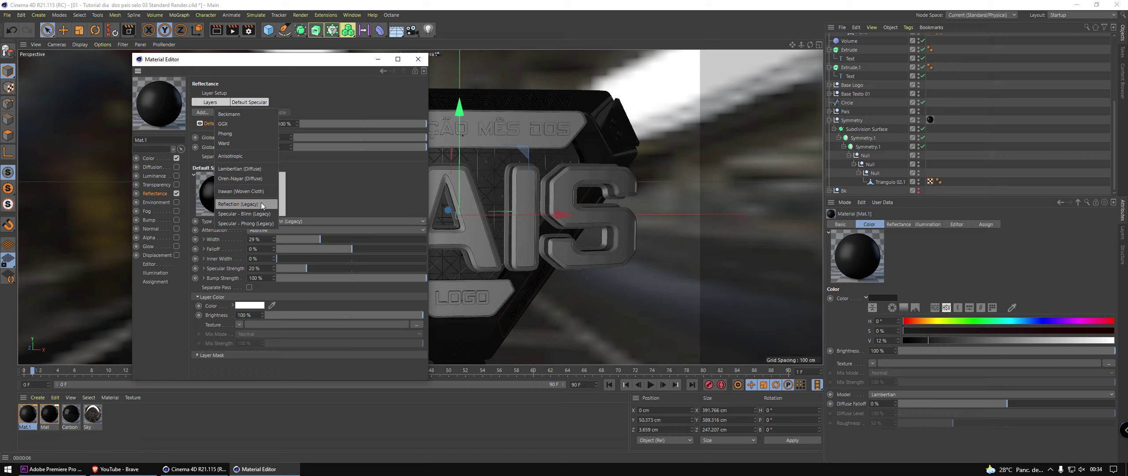
pyautogui.click(262, 204)
pyautogui.moveTo(313, 310); pyautogui.dragTo(286, 307)
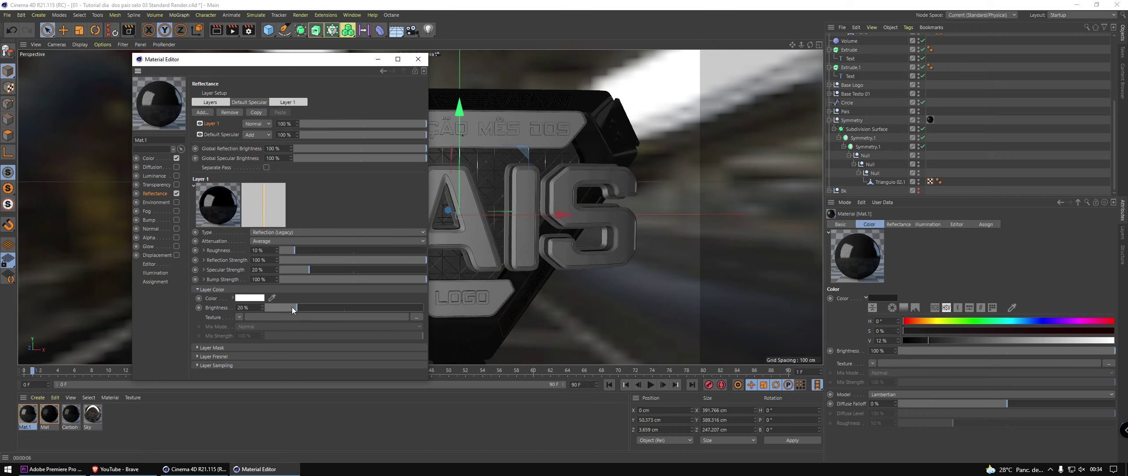
pyautogui.moveTo(292, 250); pyautogui.dragTo(269, 250)
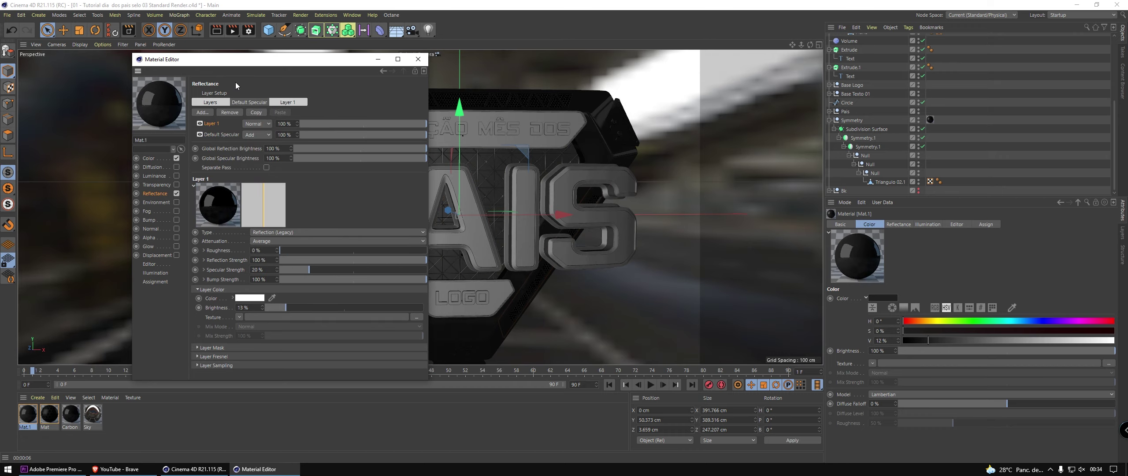
pyautogui.moveTo(227, 64); pyautogui.dragTo(767, 60)
pyautogui.hotkey('ctrl', 'r')
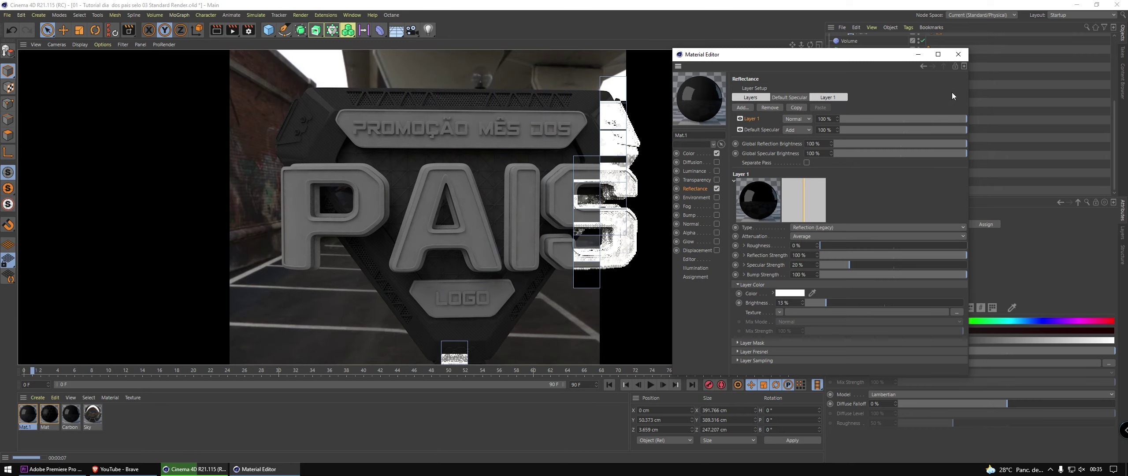
pyautogui.click(961, 60)
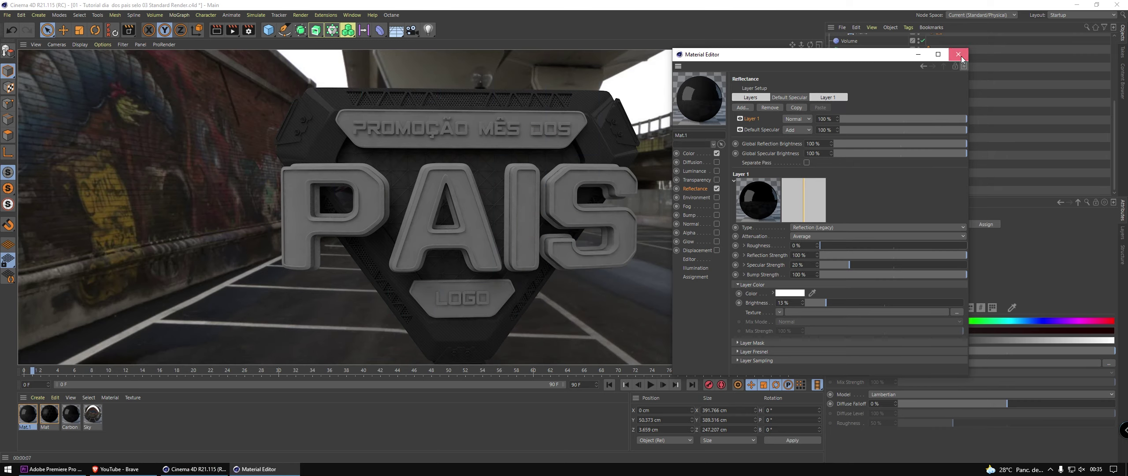
# - Create a new material, Mat.2, with a fully saturated orange colour at hue 28°
pyautogui.click(38, 403)
pyautogui.click(66, 298)
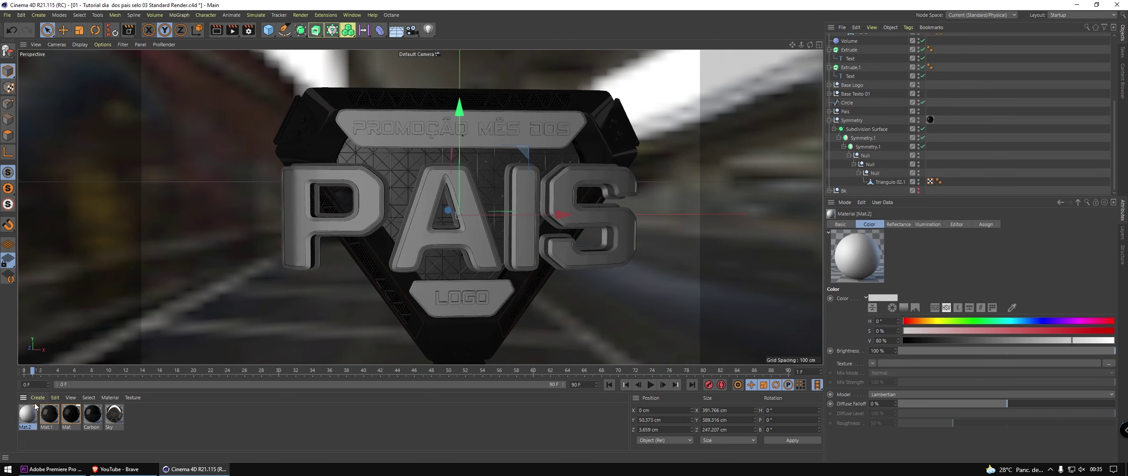
pyautogui.doubleClick(29, 414)
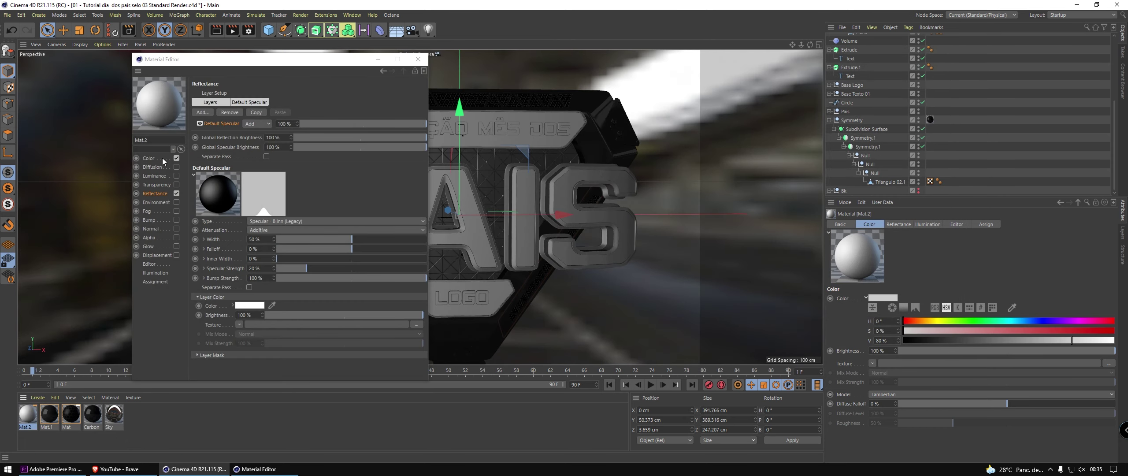
pyautogui.click(149, 158)
pyautogui.moveTo(291, 118); pyautogui.dragTo(286, 117)
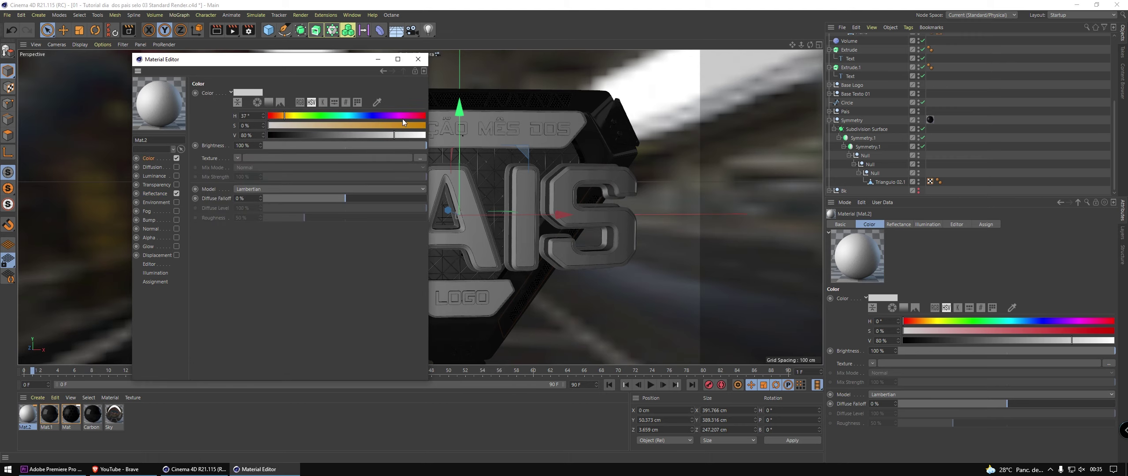
pyautogui.click(424, 125)
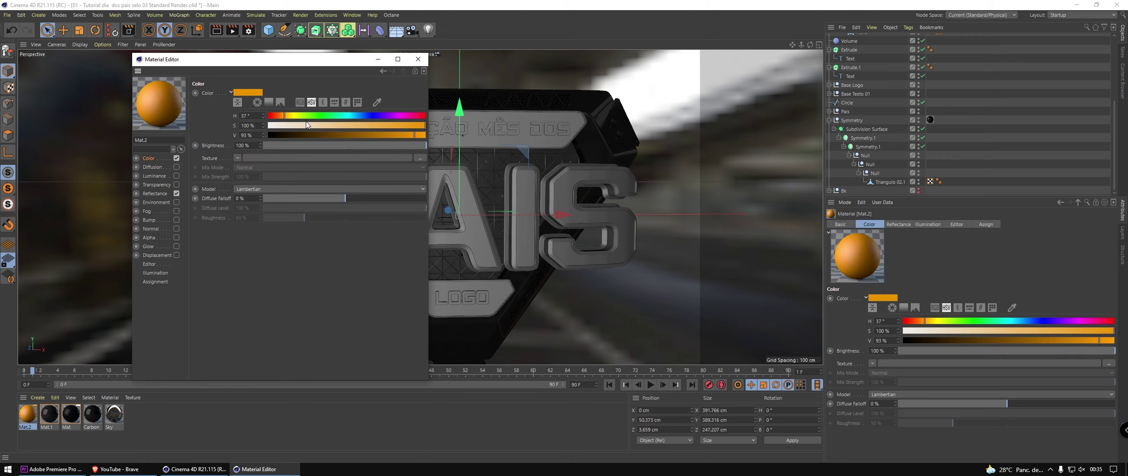
pyautogui.moveTo(284, 120); pyautogui.dragTo(324, 113)
pyautogui.click(268, 102)
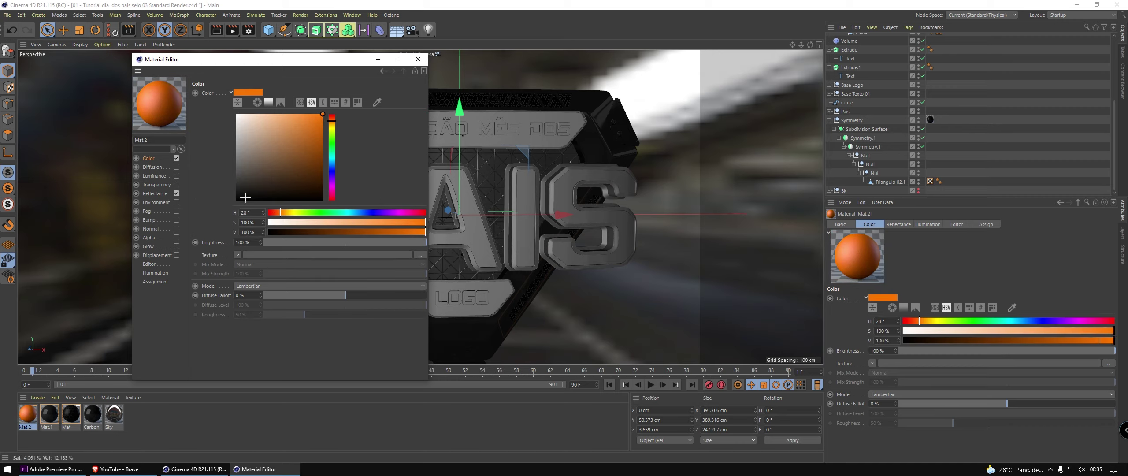
# - Add a peach-tinted Reflection (Legacy) layer to Mat.2 at 39% brightness and save the project
pyautogui.click(176, 175)
pyautogui.click(176, 175)
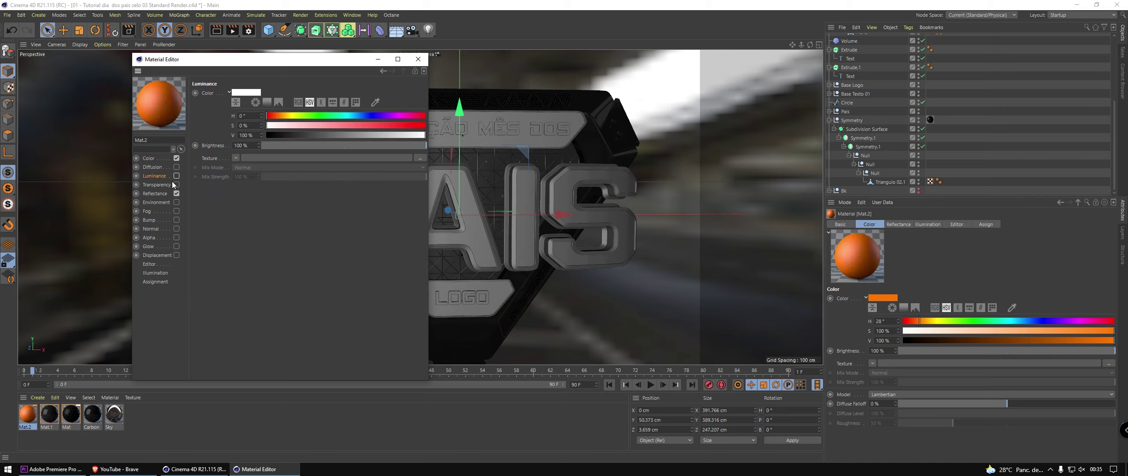
pyautogui.click(164, 194)
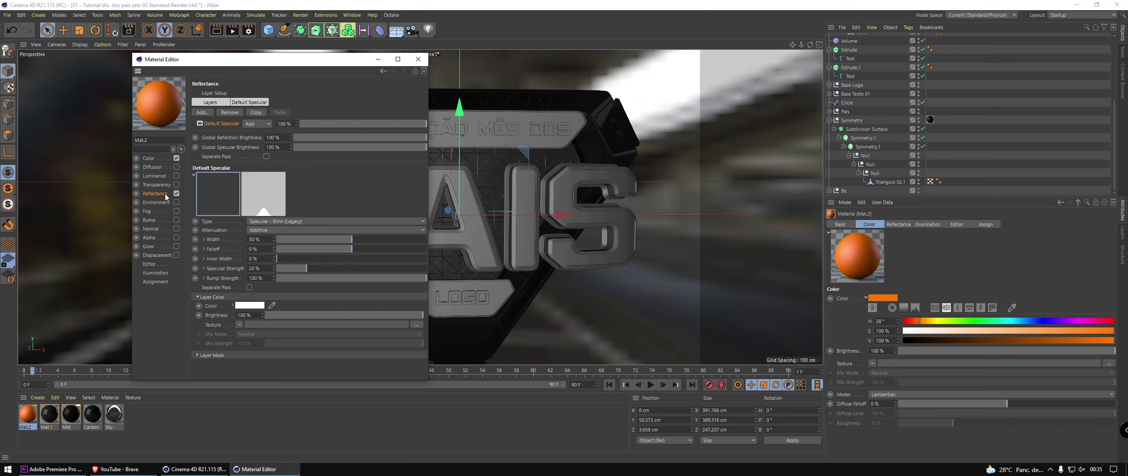
pyautogui.click(209, 116)
pyautogui.click(234, 203)
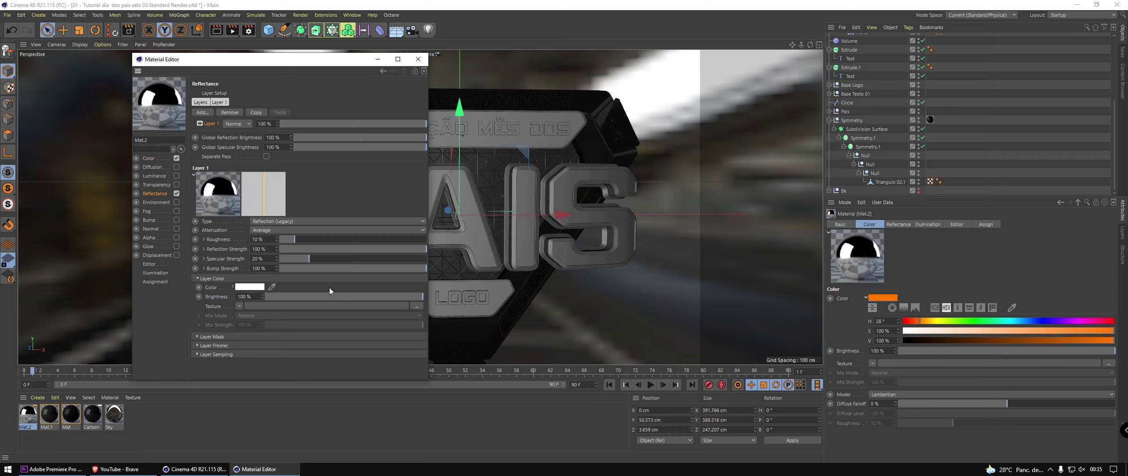
pyautogui.click(261, 289)
pyautogui.moveTo(226, 284); pyautogui.dragTo(218, 287)
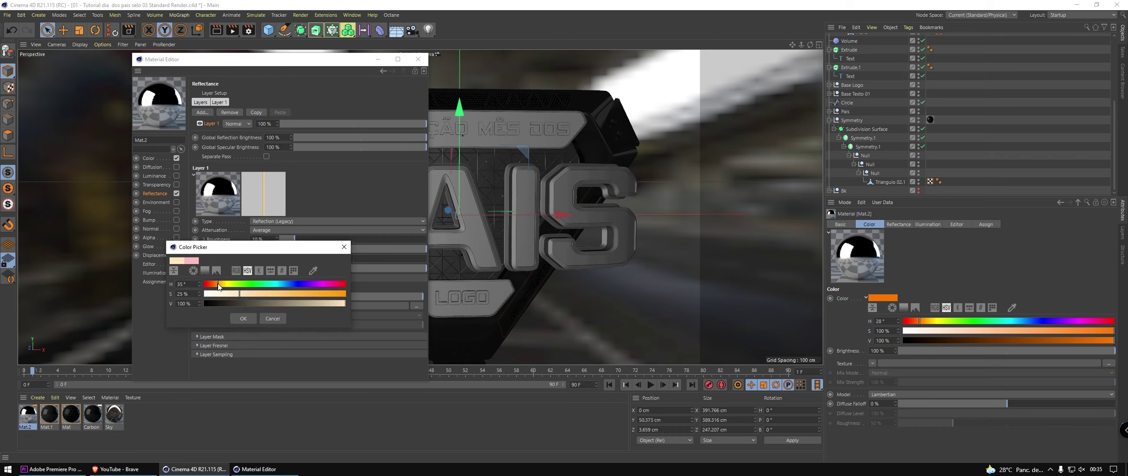
pyautogui.click(247, 318)
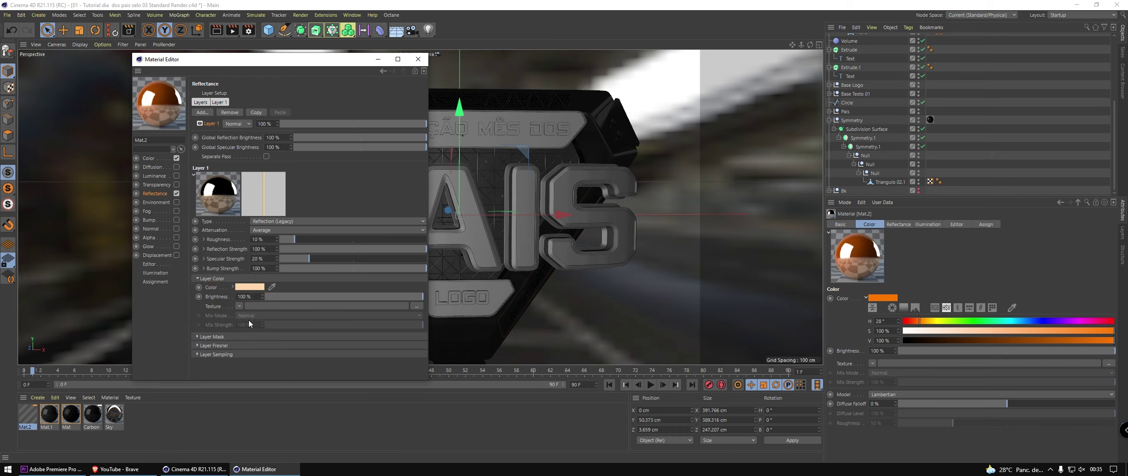
pyautogui.click(338, 299)
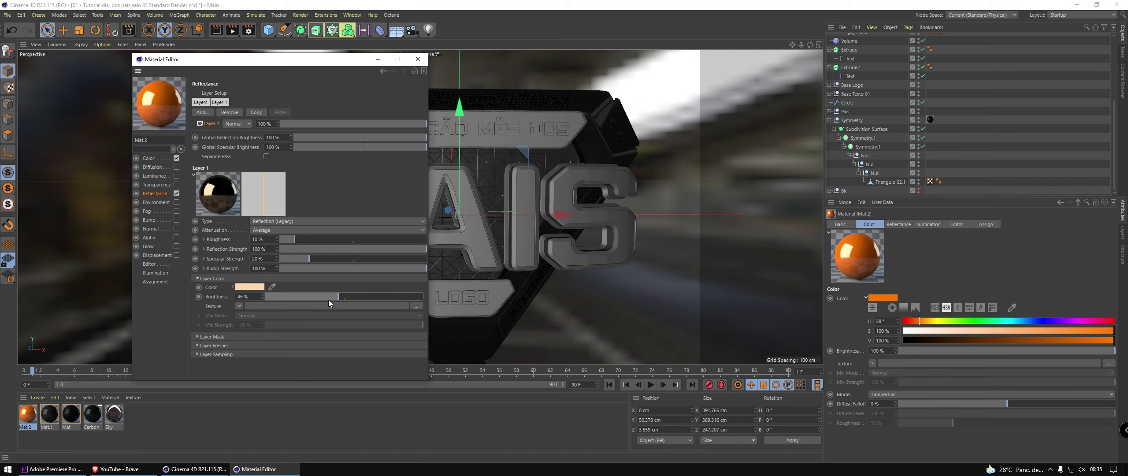
pyautogui.click(326, 296)
pyautogui.hotkey('ctrl', 's')
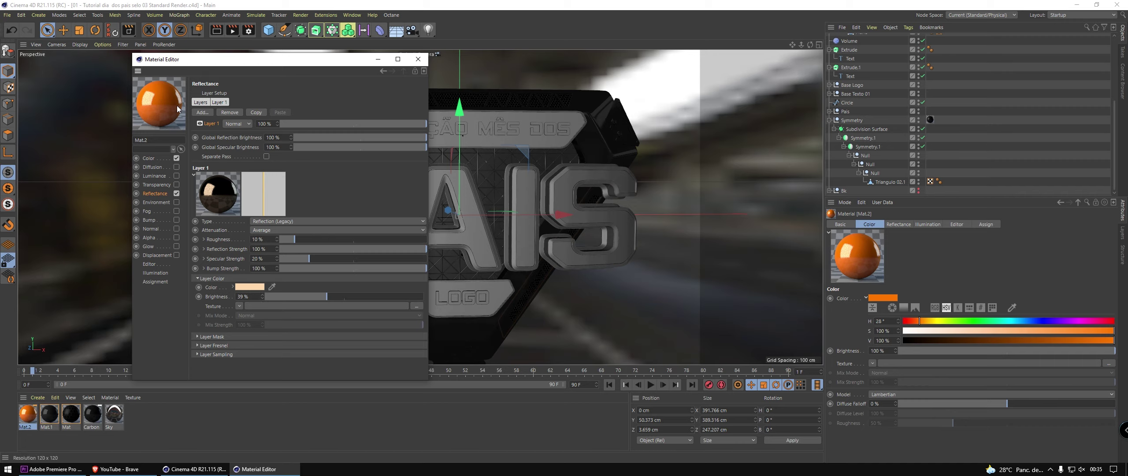
# - Apply Mat.2 to the Pais letters and close the Material Editor
pyautogui.moveTo(299, 64); pyautogui.dragTo(455, 66)
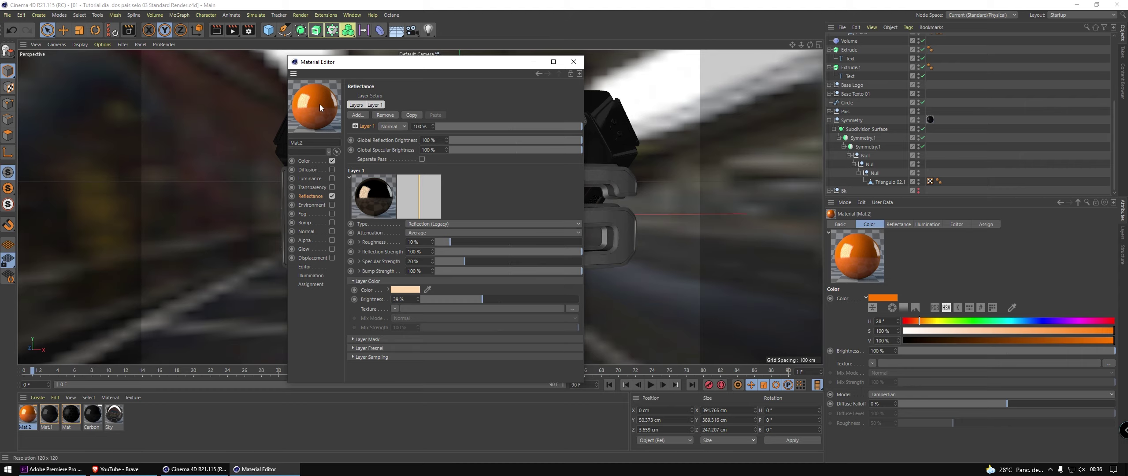
pyautogui.moveTo(900, 123); pyautogui.dragTo(903, 111)
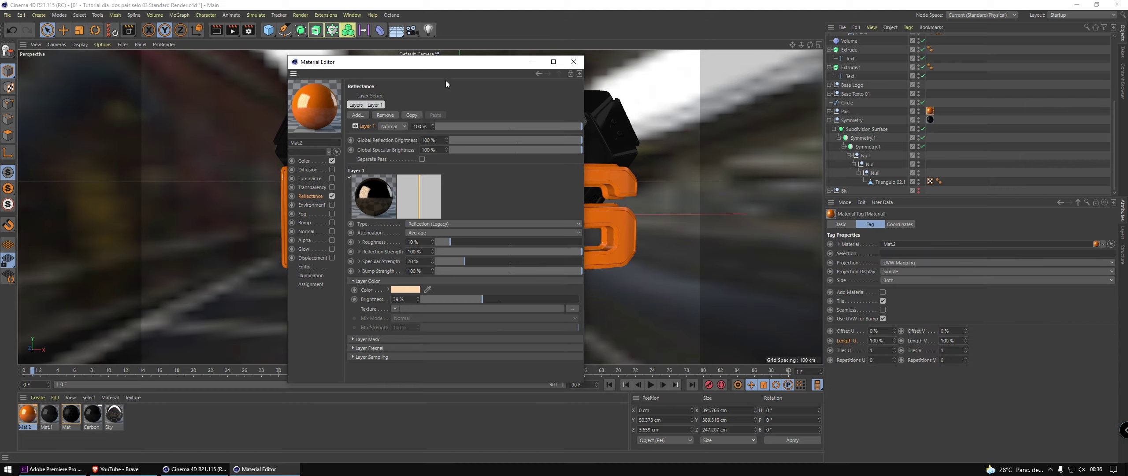
pyautogui.moveTo(446, 67); pyautogui.dragTo(649, 76)
pyautogui.click(780, 72)
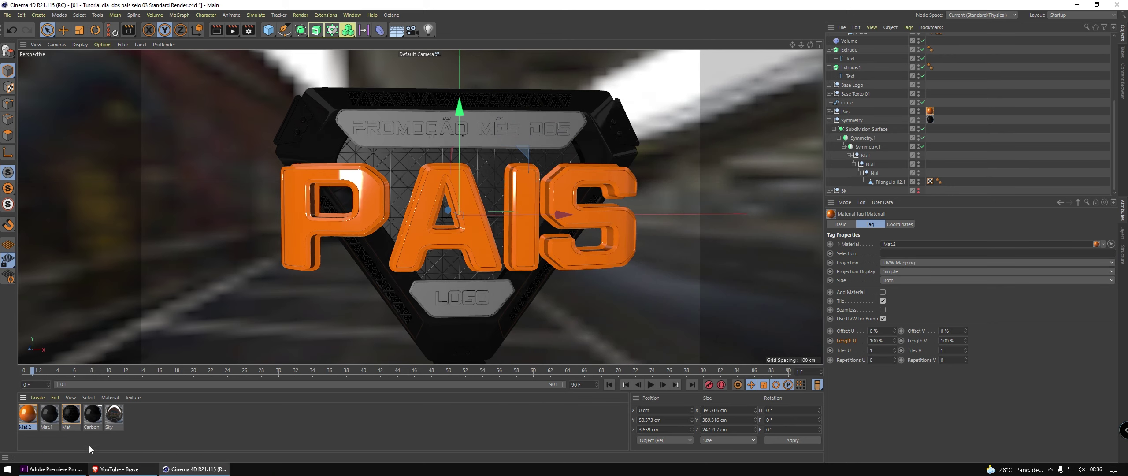
pyautogui.click(34, 397)
# - Create a new material, Mat.3, and add a Reflection (Legacy) layer to it
pyautogui.click(34, 397)
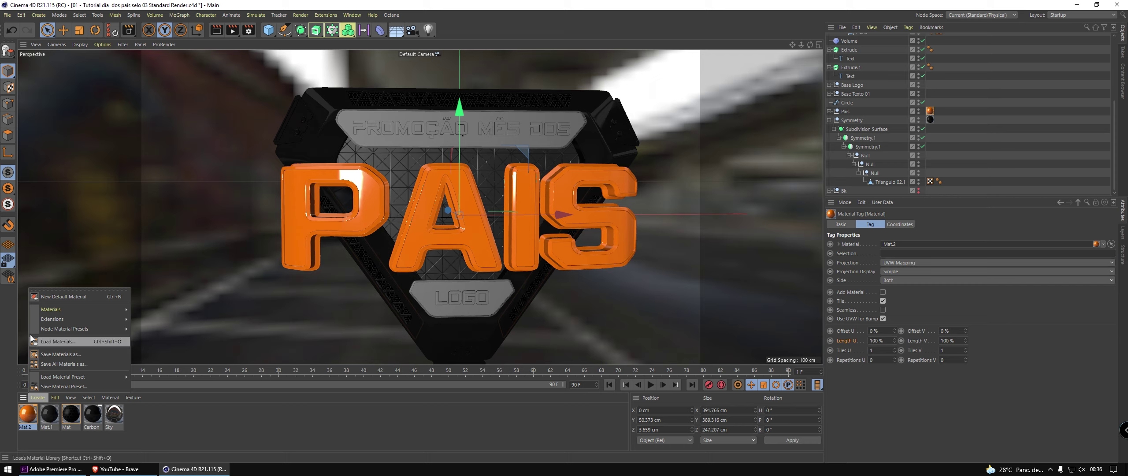
pyautogui.click(46, 297)
pyautogui.doubleClick(26, 415)
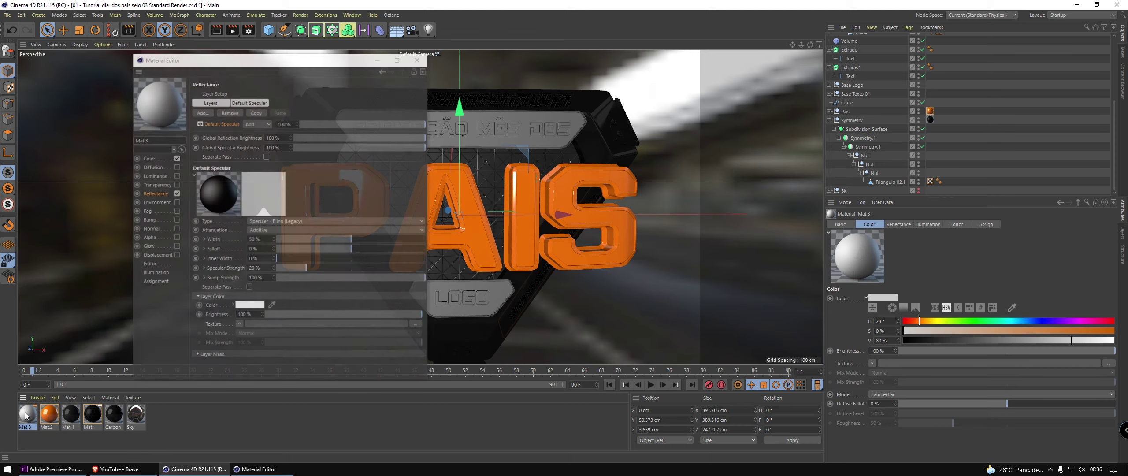
pyautogui.click(162, 158)
pyautogui.click(157, 193)
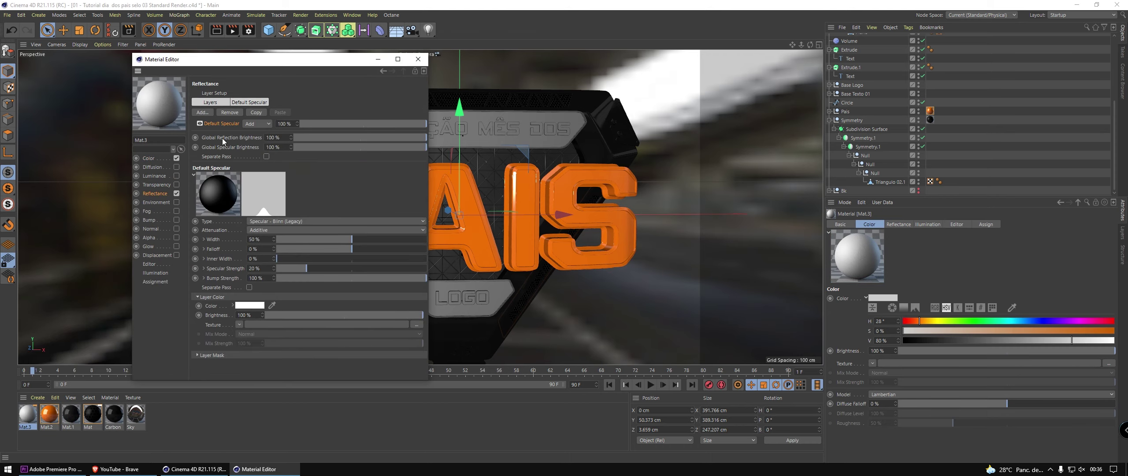
pyautogui.click(202, 113)
pyautogui.click(246, 203)
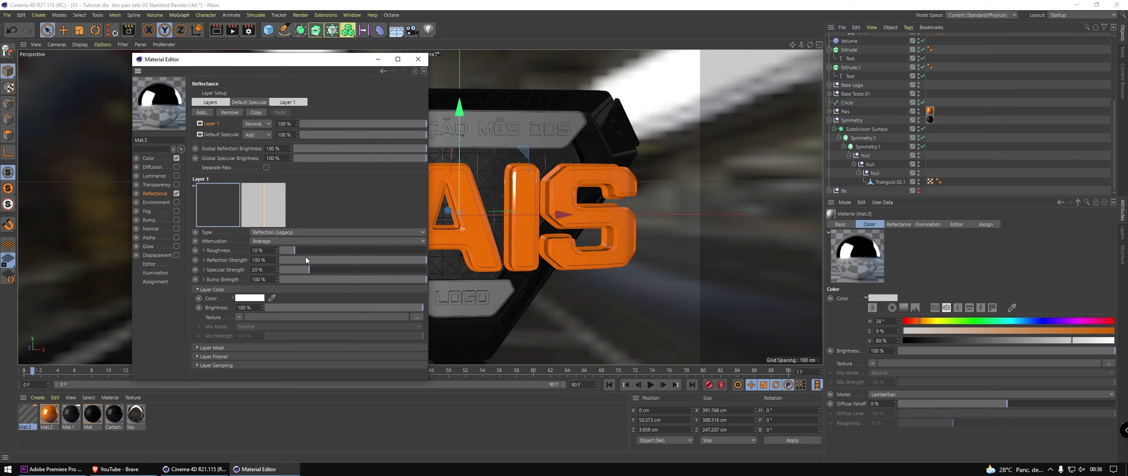
# - Set Mat.3's reflection to 74% brightness and 31% roughness, and apply it to Pais
pyautogui.moveTo(372, 307); pyautogui.dragTo(382, 307)
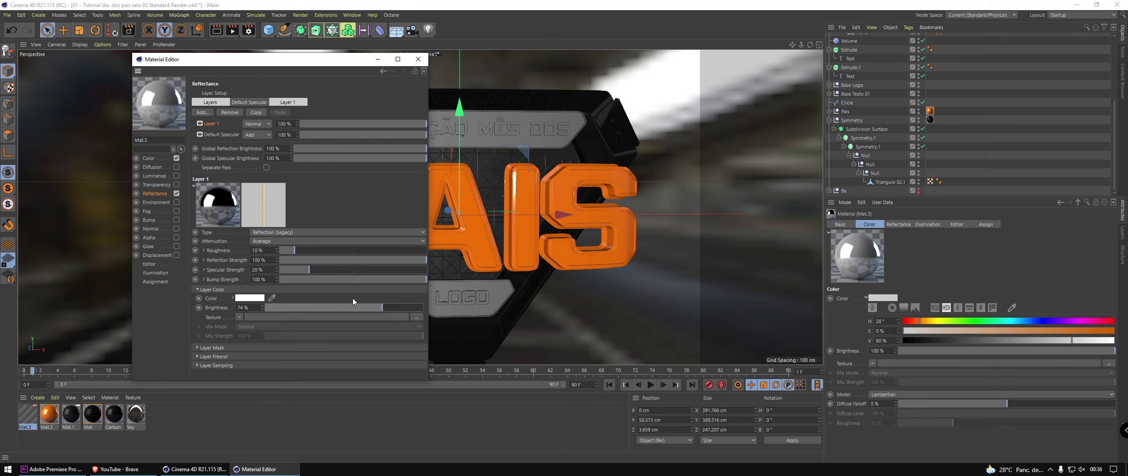
pyautogui.click(298, 249)
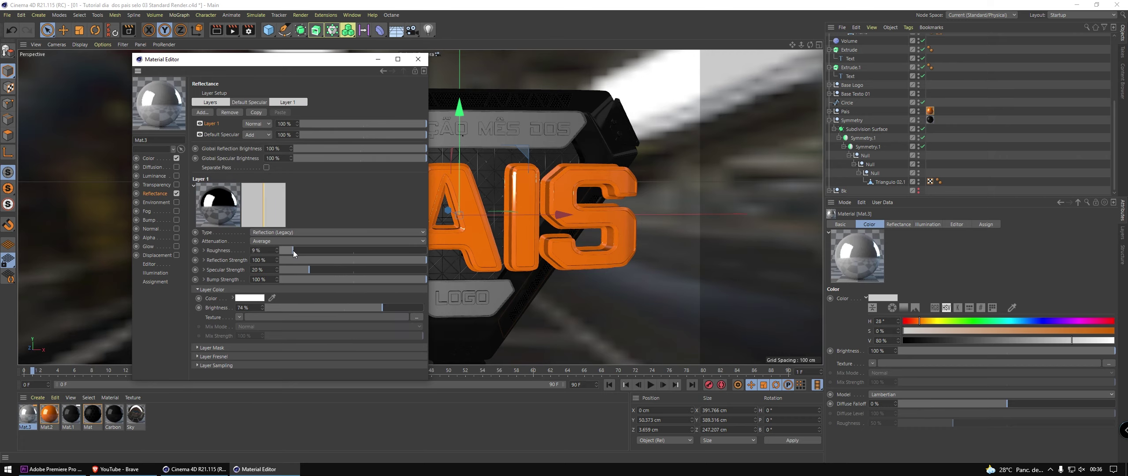
pyautogui.moveTo(293, 250); pyautogui.dragTo(325, 252)
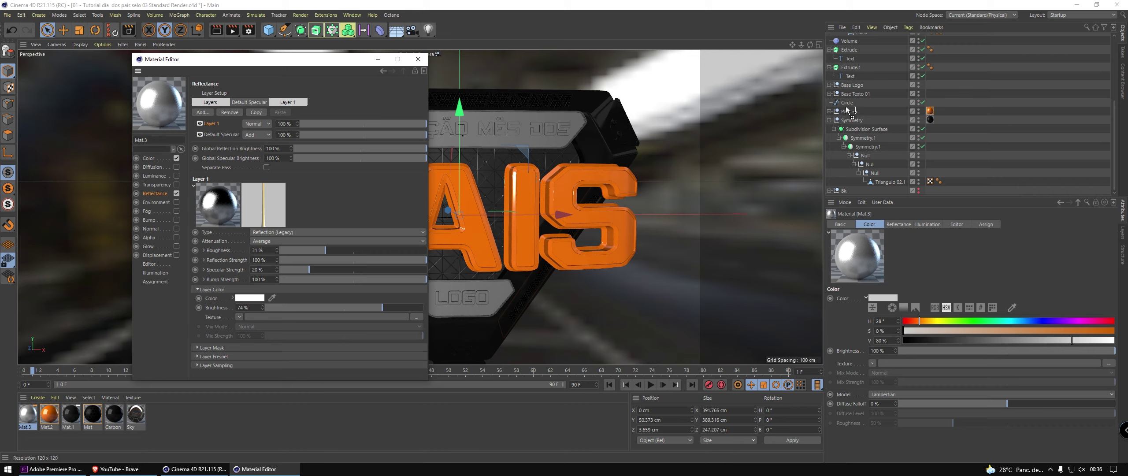
pyautogui.moveTo(856, 128); pyautogui.dragTo(828, 114)
pyautogui.click(829, 111)
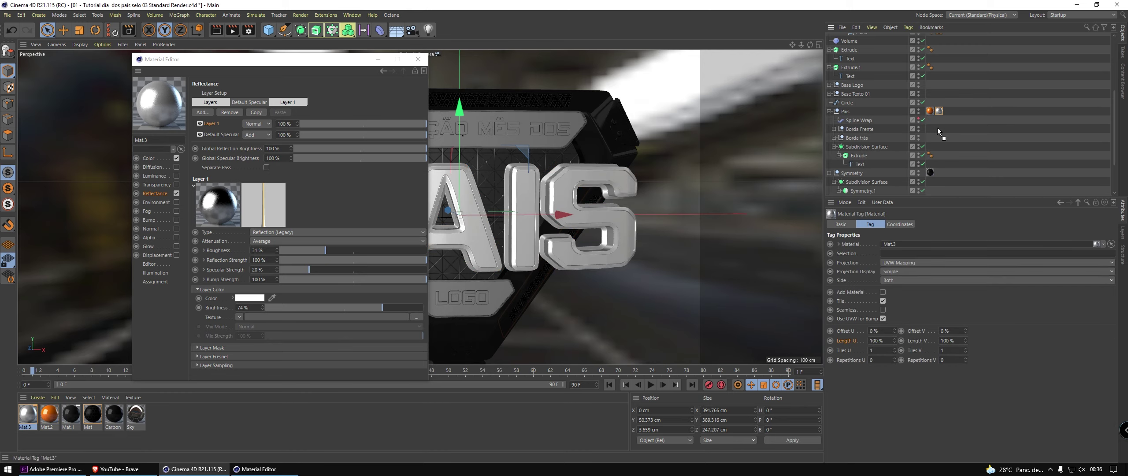
# - Move the silver Mat.3 tag onto Borda trás and preview a test render
pyautogui.moveTo(938, 129); pyautogui.dragTo(932, 138)
pyautogui.click(418, 58)
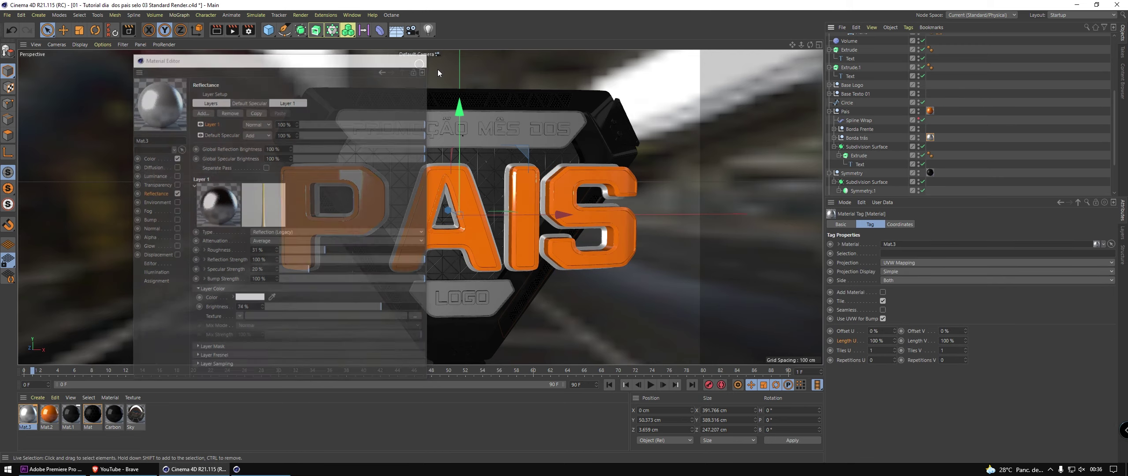
pyautogui.hotkey('ctrl', 'r')
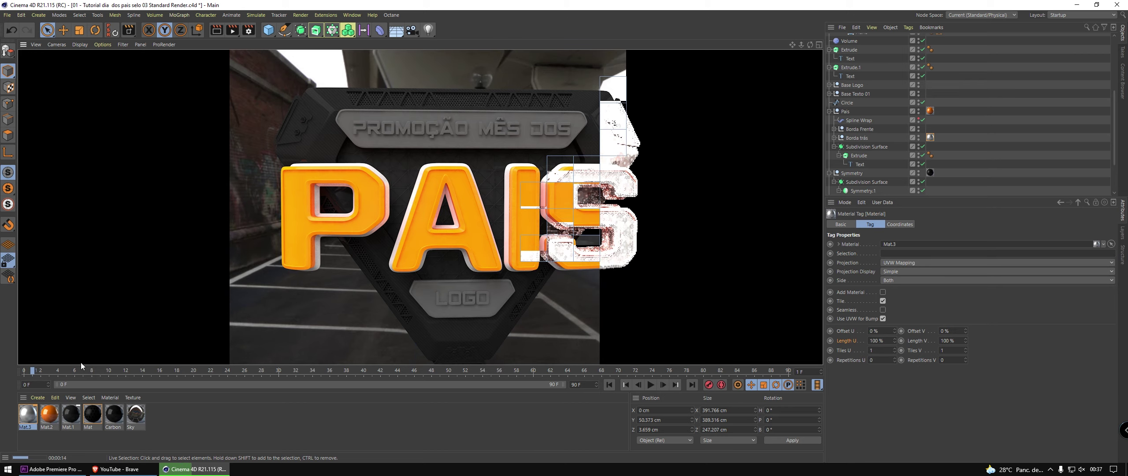
pyautogui.click(50, 418)
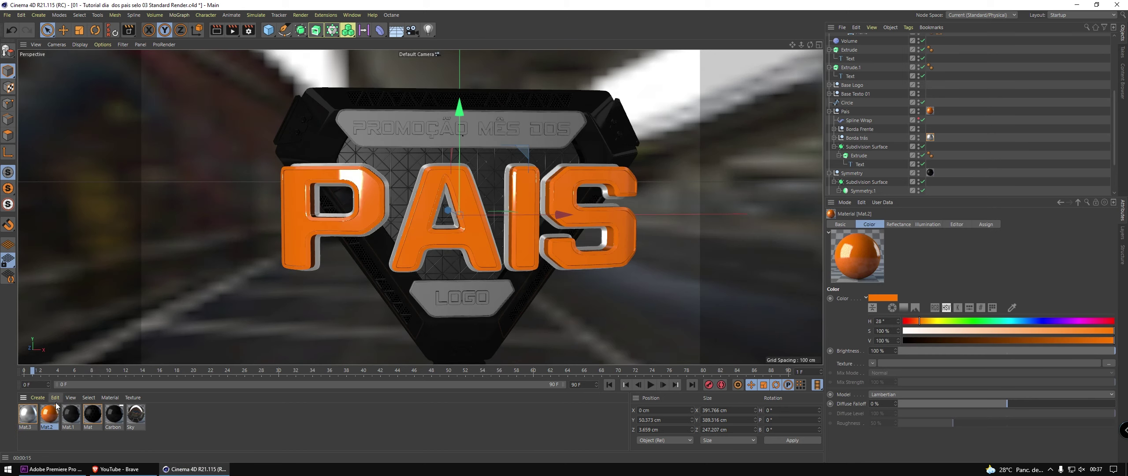
# - Raise Mat.2's reflection brightness to 65% and its hue to 31°, and darken Mat.3's grey
pyautogui.doubleClick(52, 413)
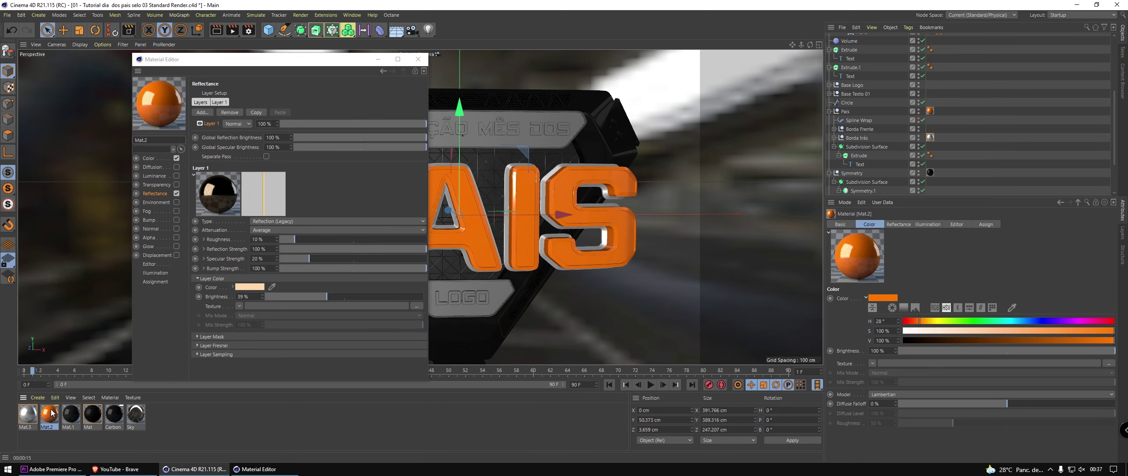
pyautogui.click(368, 296)
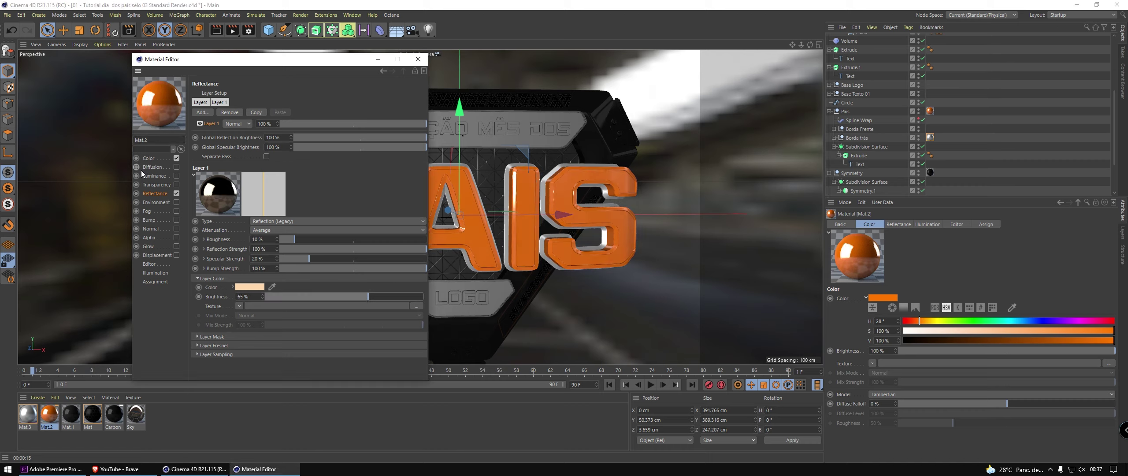
pyautogui.click(161, 159)
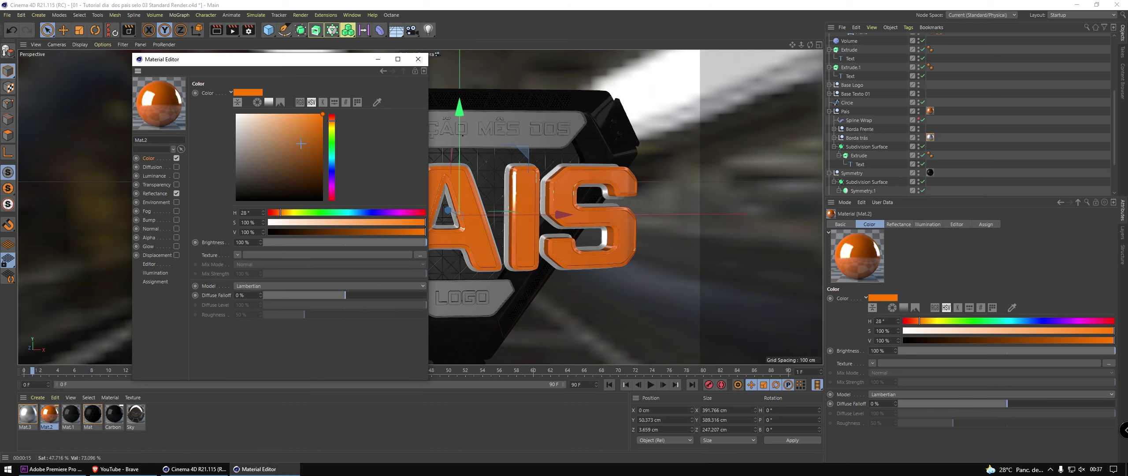
pyautogui.click(334, 128)
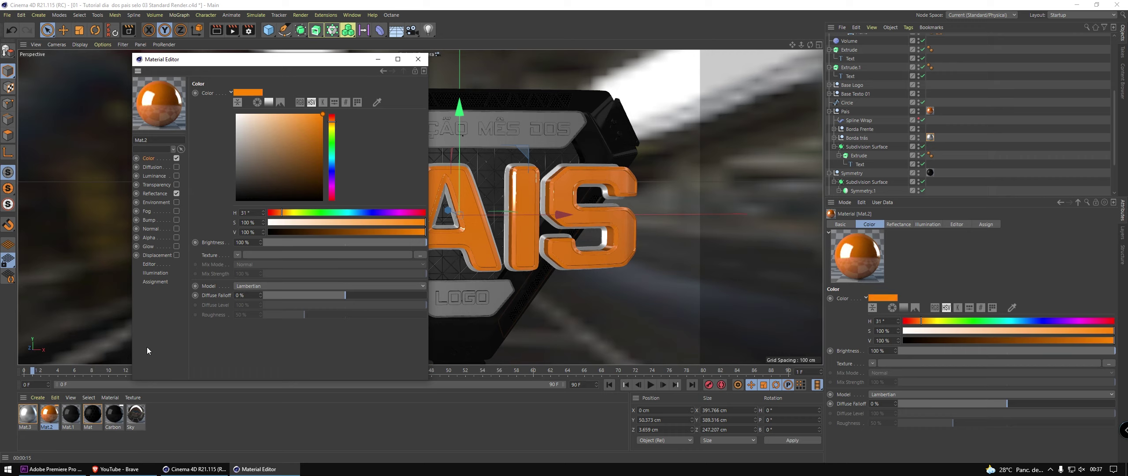
pyautogui.click(27, 414)
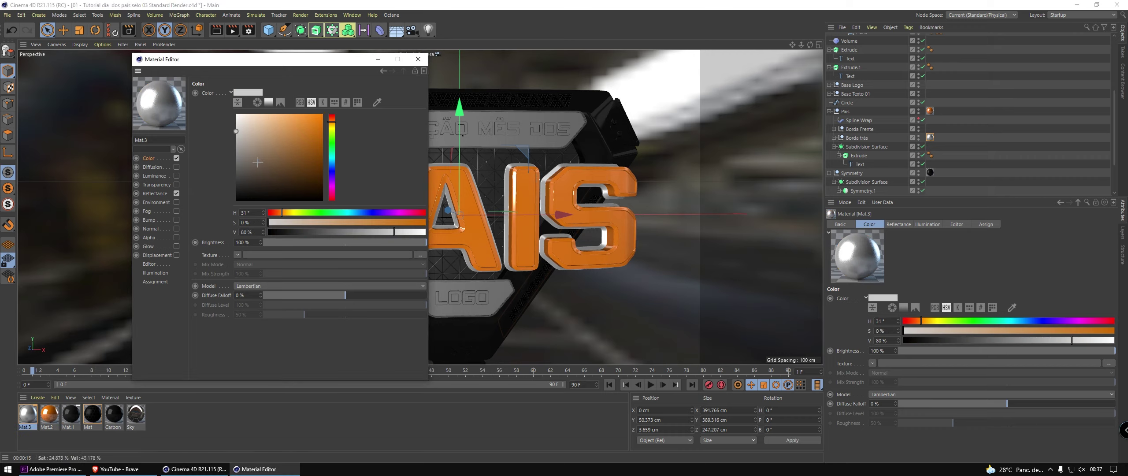
pyautogui.moveTo(239, 134); pyautogui.dragTo(242, 152)
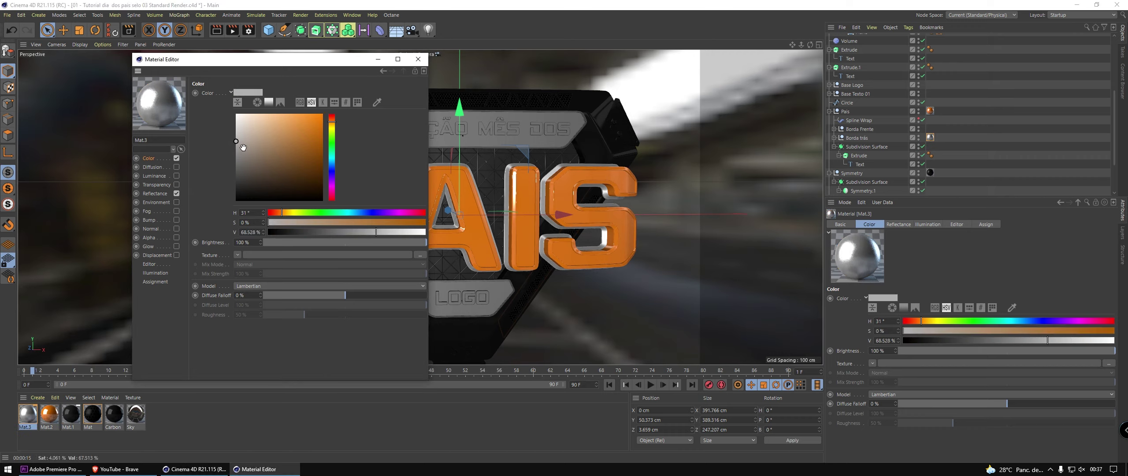
# - Raise Mat.2's reflection brightness to 86%, save, and preview-render the scene
pyautogui.moveTo(183, 61); pyautogui.dragTo(822, 46)
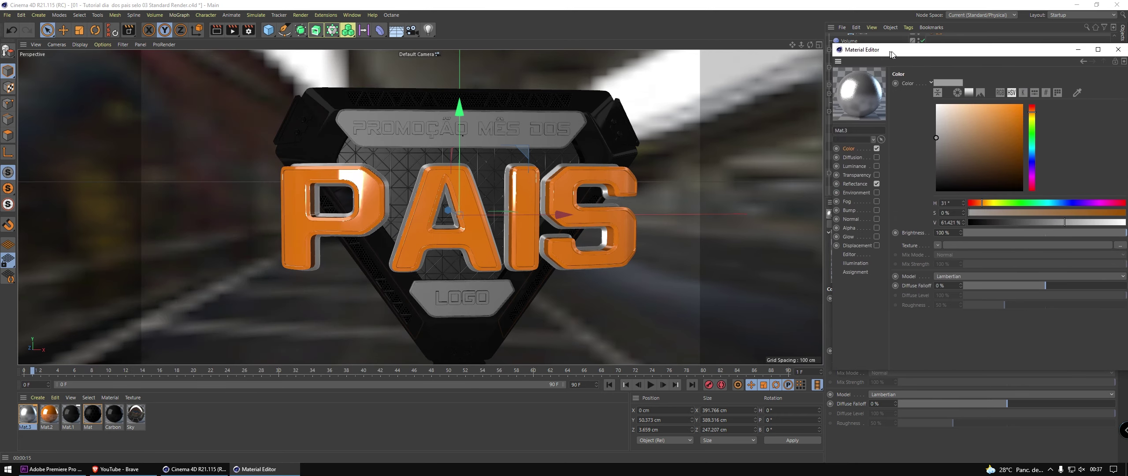
pyautogui.hotkey('ctrl', 'r')
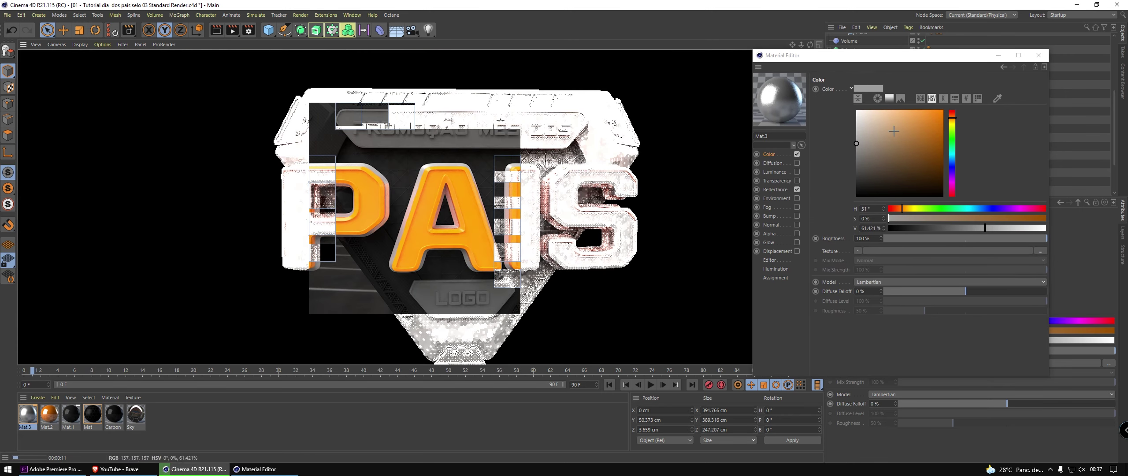
pyautogui.click(50, 415)
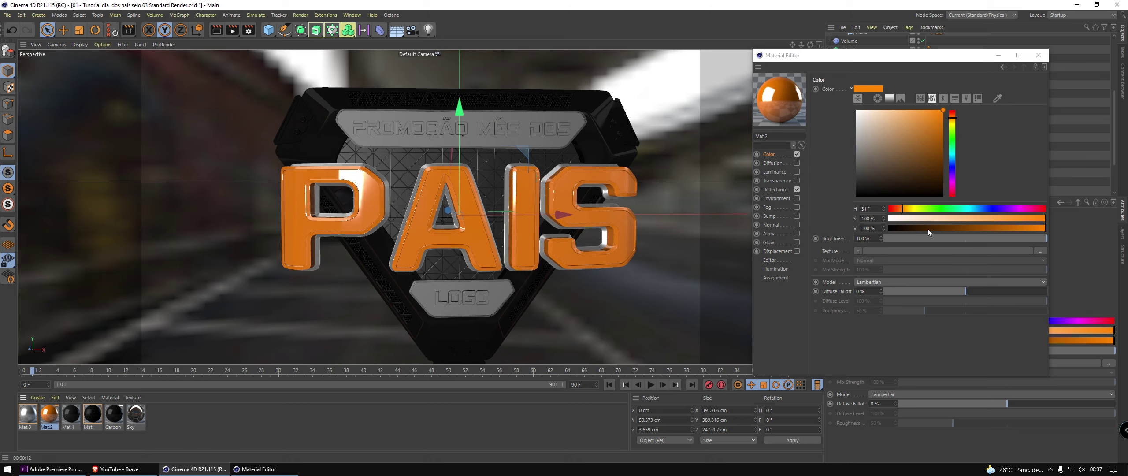
pyautogui.click(775, 189)
pyautogui.moveTo(1013, 296); pyautogui.dragTo(1022, 295)
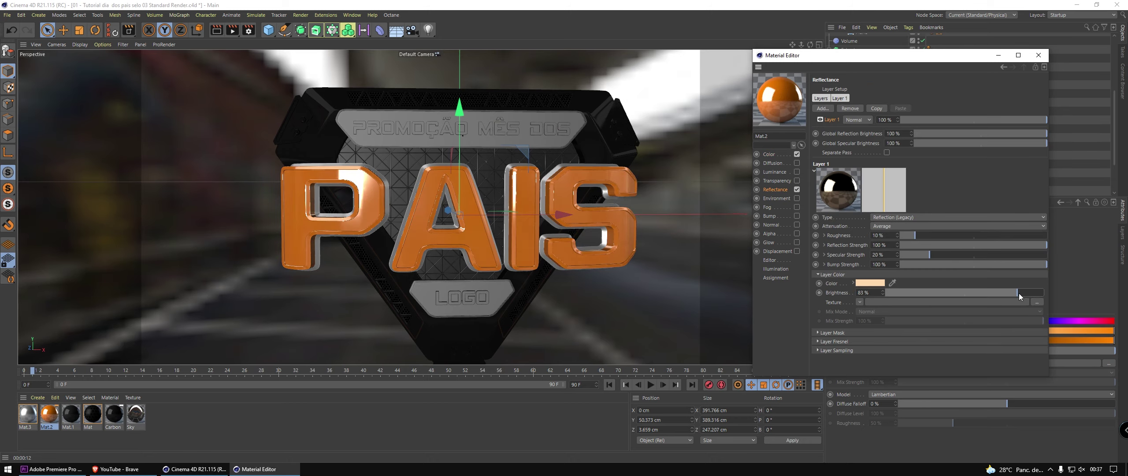
pyautogui.hotkey('ctrl', 's')
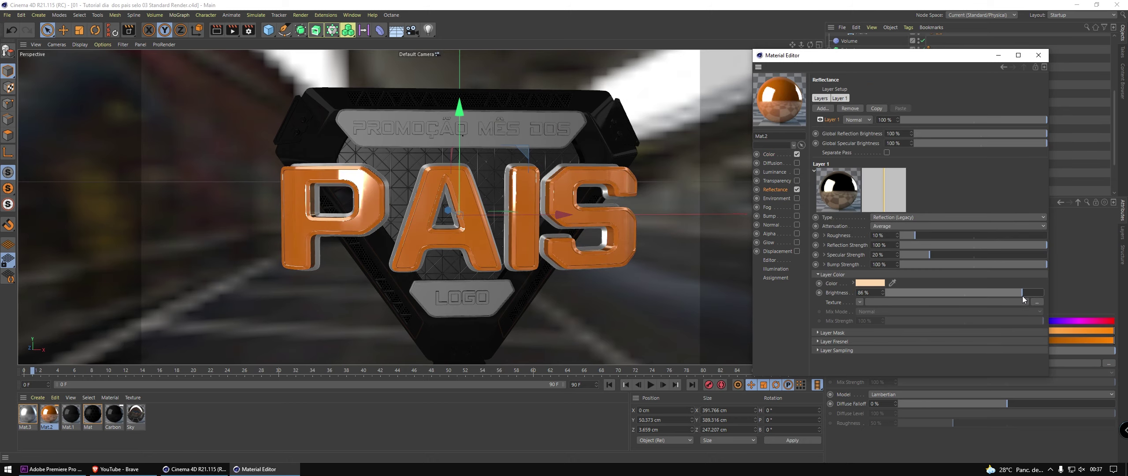
pyautogui.hotkey('ctrl', 'r')
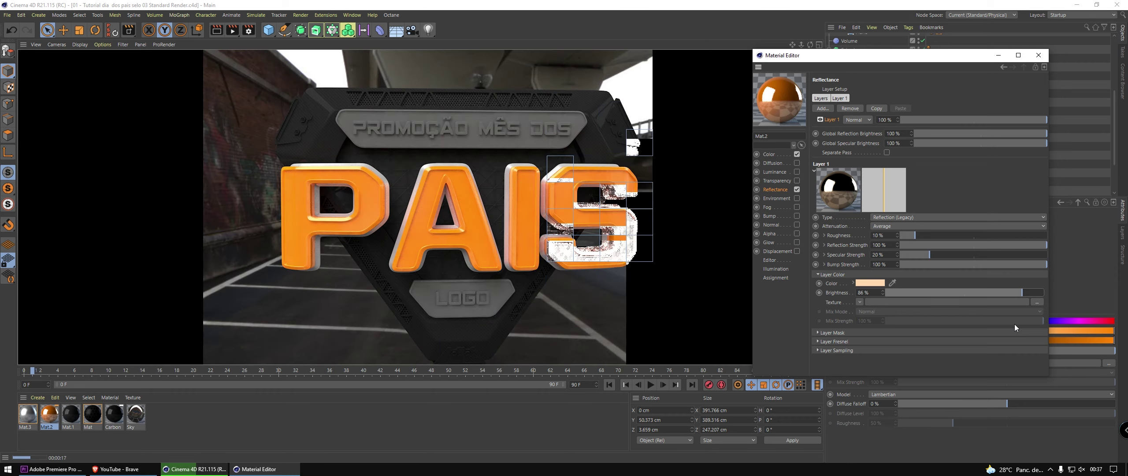
# - Lower Mat.3's reflection roughness to 22% and darken its grey to about 44% V
pyautogui.click(27, 416)
pyautogui.click(932, 245)
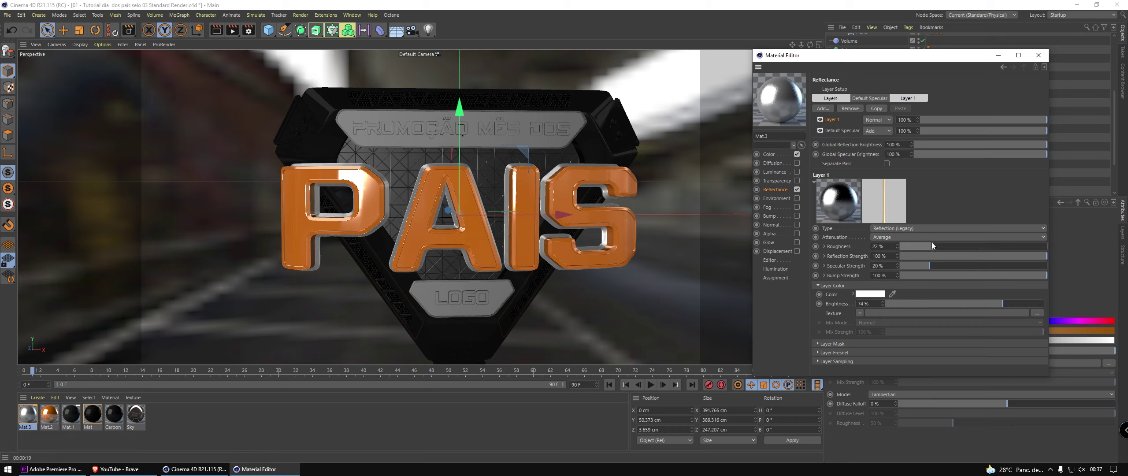
pyautogui.click(778, 156)
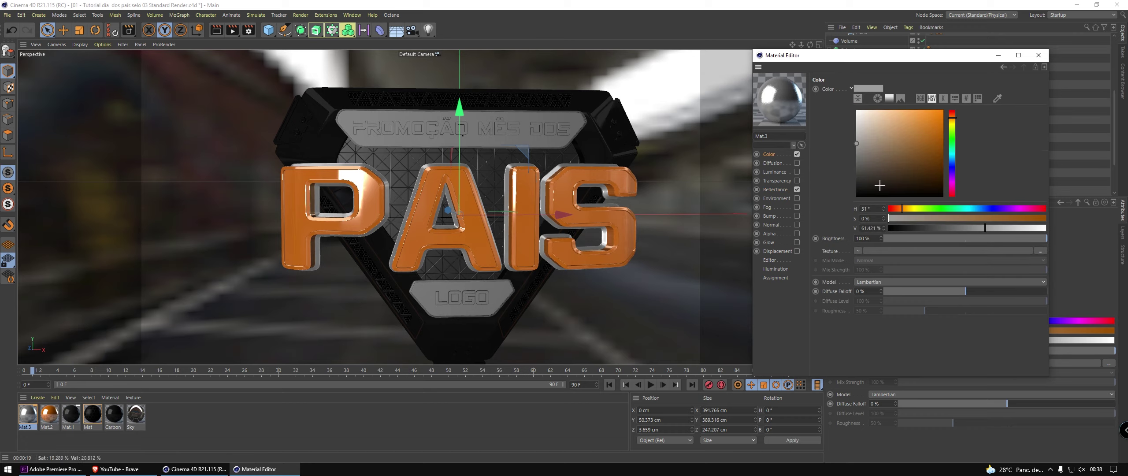
pyautogui.moveTo(856, 159); pyautogui.dragTo(856, 159)
pyautogui.hotkey('ctrl', 'r')
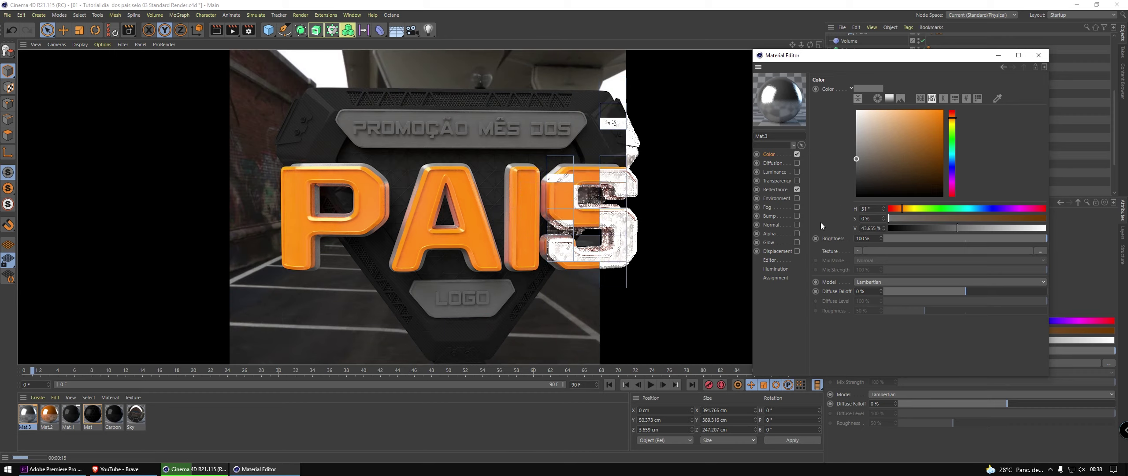
# - Set Mat.3's reflection brightness to 87%, render a region around PAIS, and close the editor
pyautogui.click(776, 190)
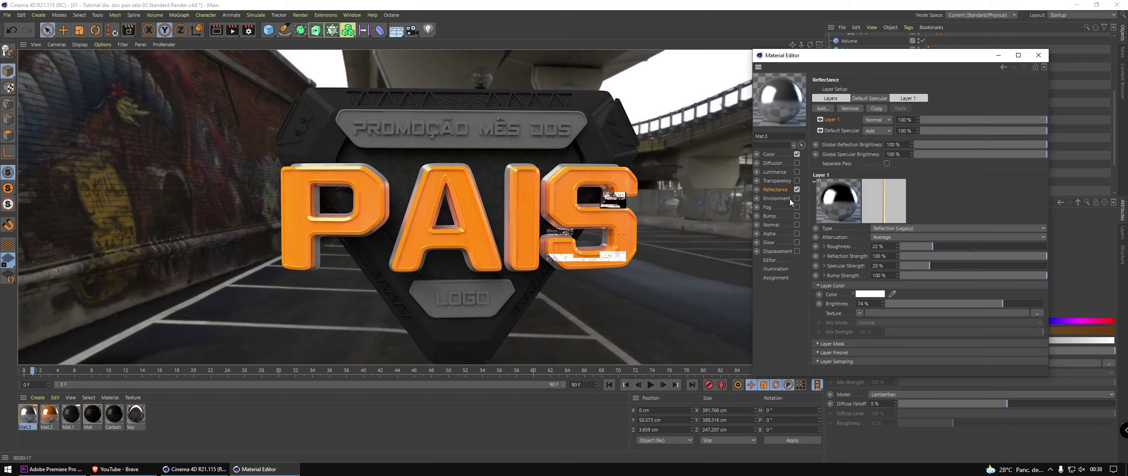
pyautogui.click(1031, 304)
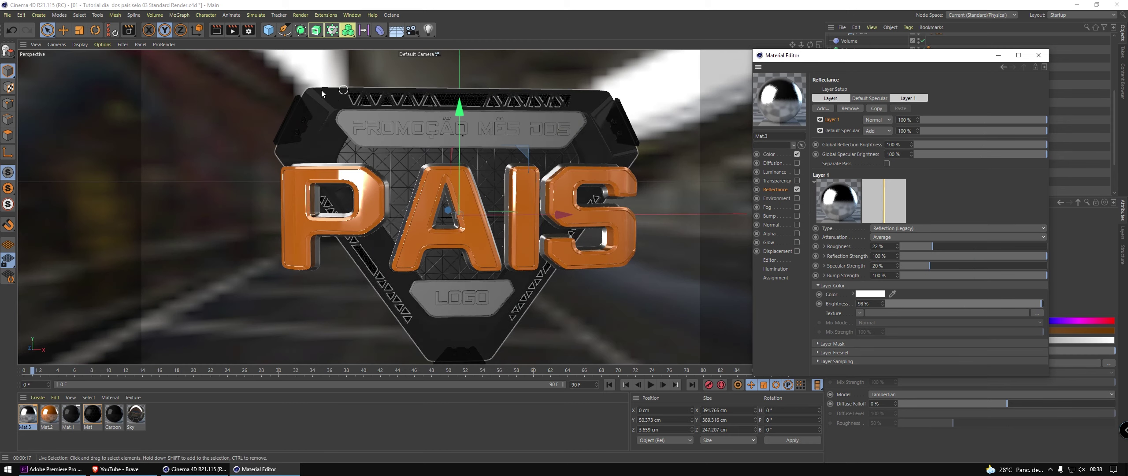
pyautogui.moveTo(1030, 303); pyautogui.dragTo(1024, 302)
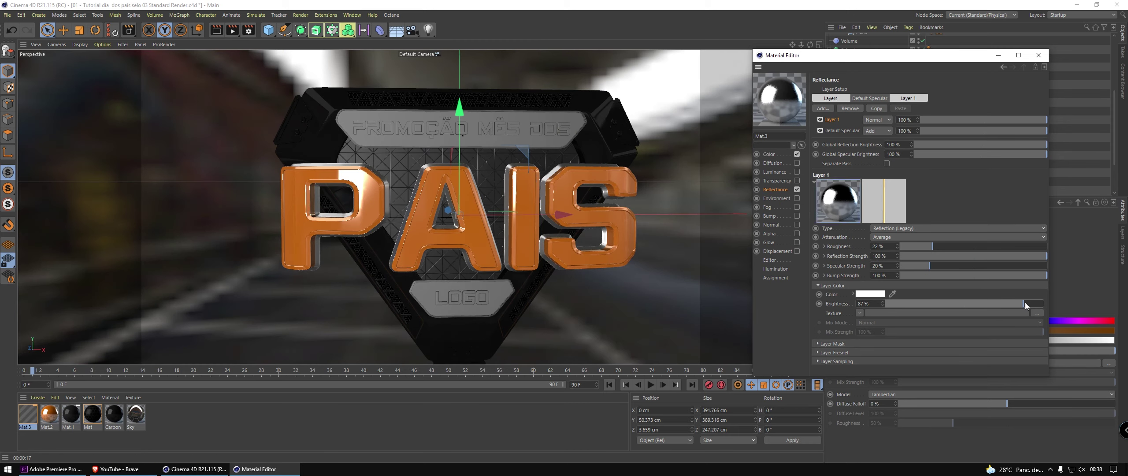
pyautogui.click(232, 30)
pyautogui.moveTo(213, 120); pyautogui.dragTo(694, 304)
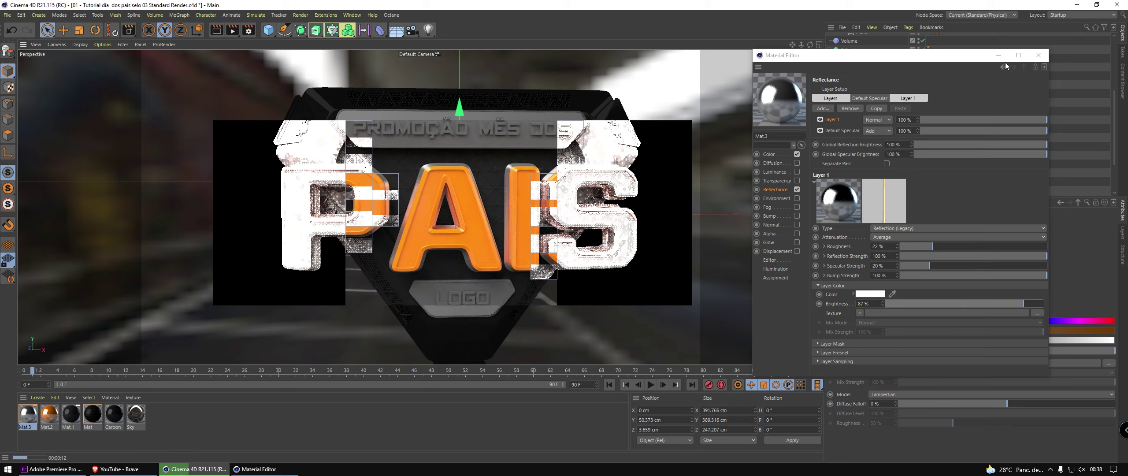
pyautogui.click(1038, 58)
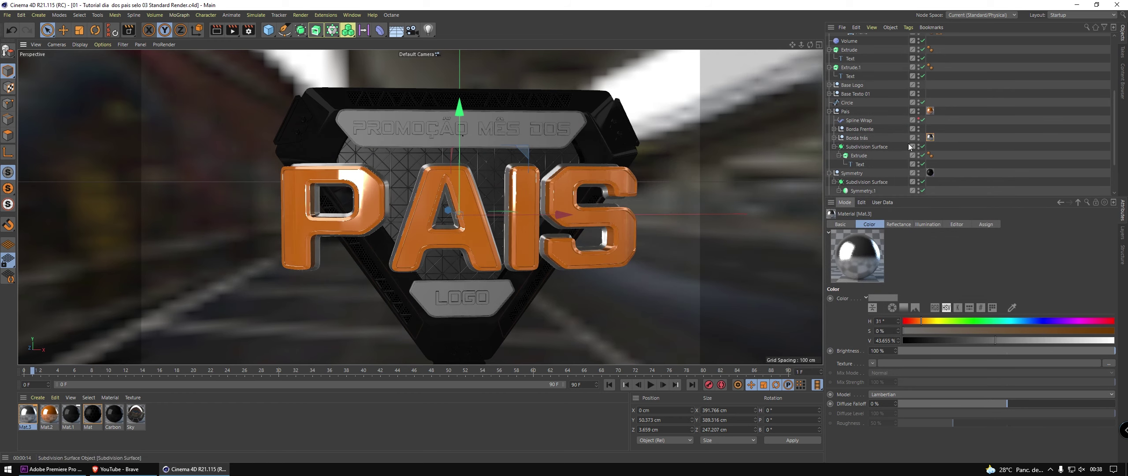
# - Select the LOGO plate's Subdivision Surface under Base Logo and open the hexagon Grid material
pyautogui.click(491, 199)
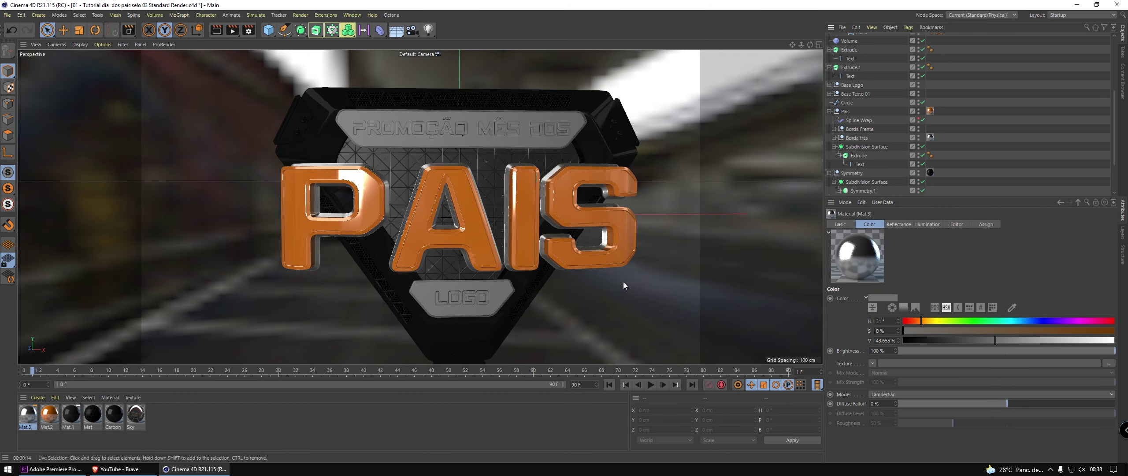
pyautogui.moveTo(989, 209); pyautogui.dragTo(988, 310)
pyautogui.click(851, 233)
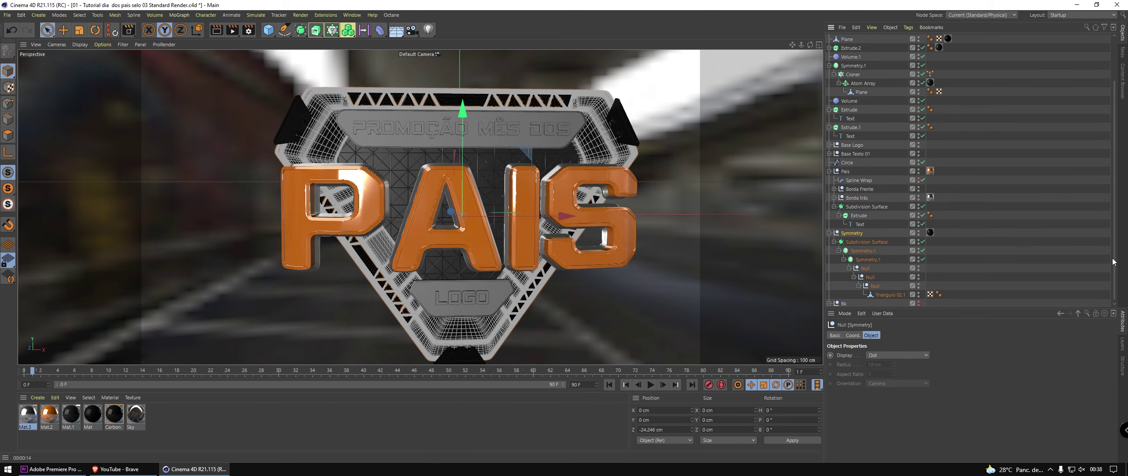
pyautogui.scroll(3, 1115, 264)
pyautogui.click(853, 185)
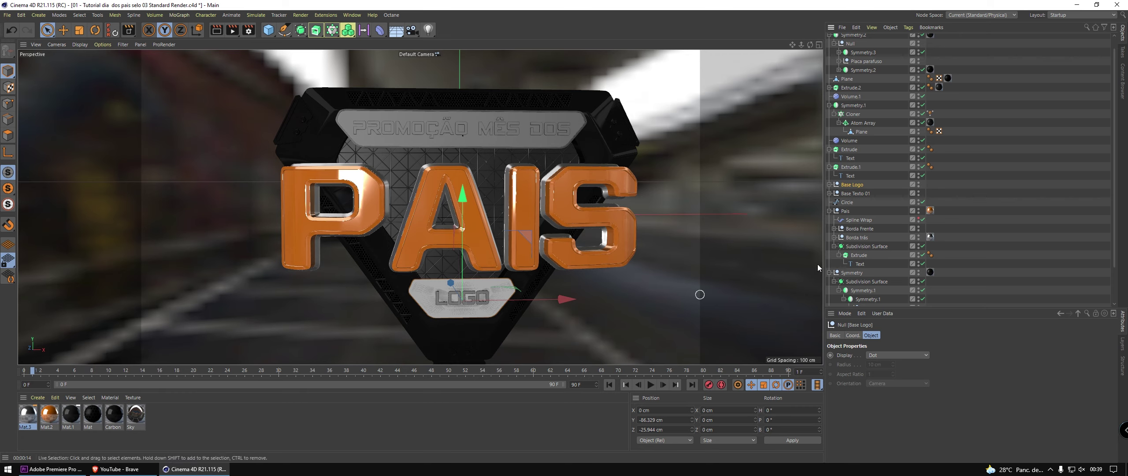
pyautogui.click(829, 184)
pyautogui.click(866, 237)
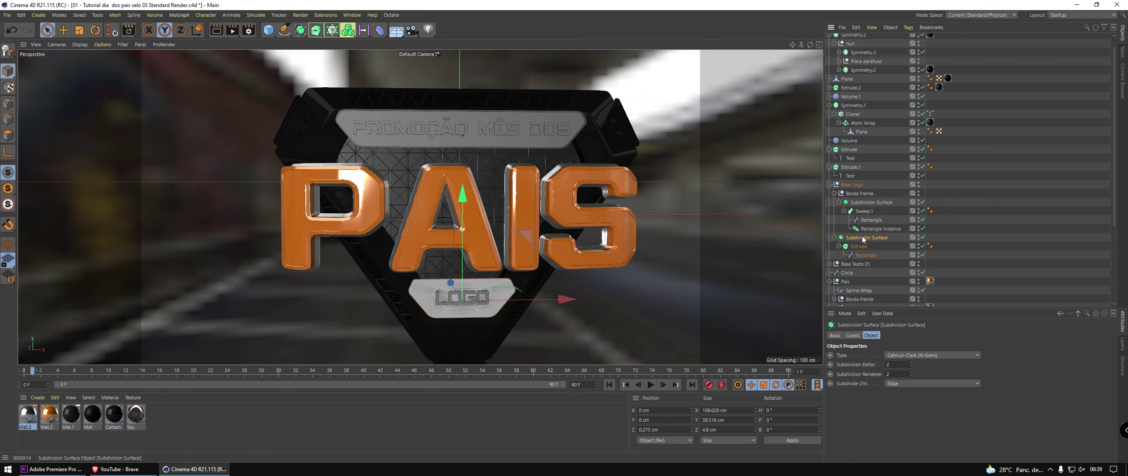
pyautogui.doubleClick(91, 422)
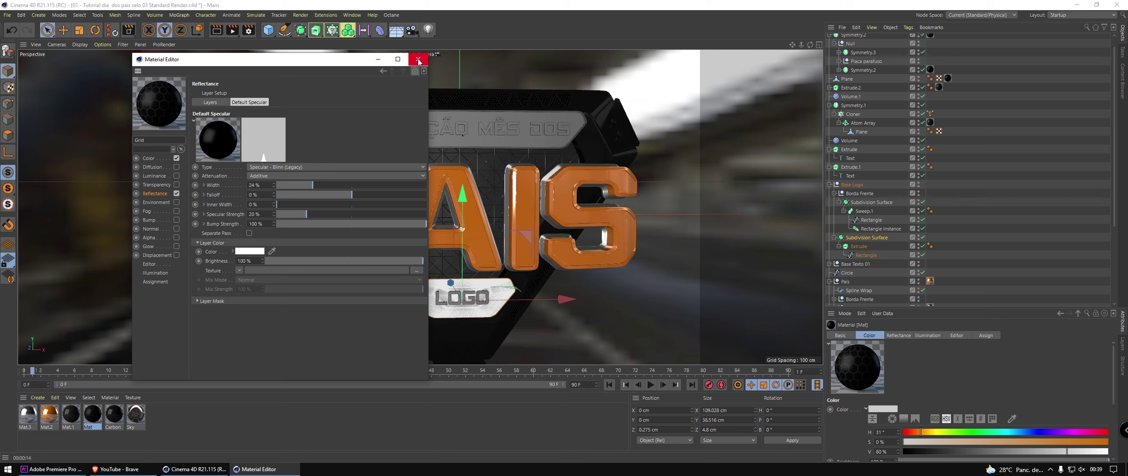
# - Apply the Grid material to the LOGO plate's Subdivision Surface
pyautogui.click(417, 58)
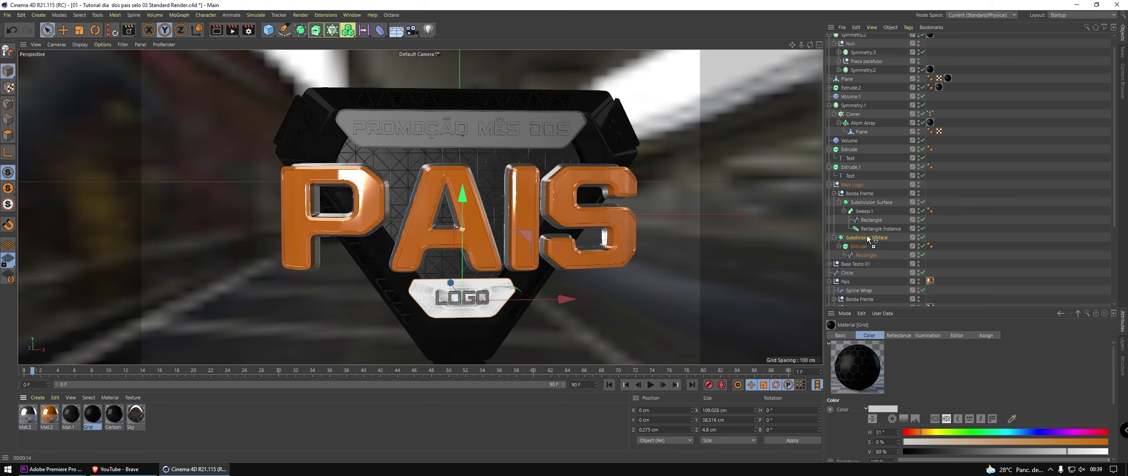
pyautogui.moveTo(868, 239); pyautogui.dragTo(869, 240)
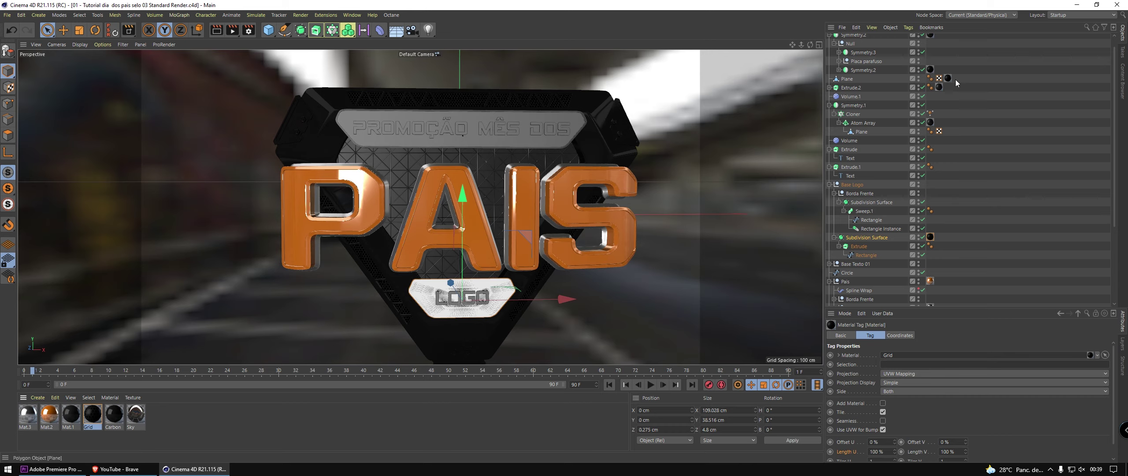
pyautogui.scroll(-4, 1011, 183)
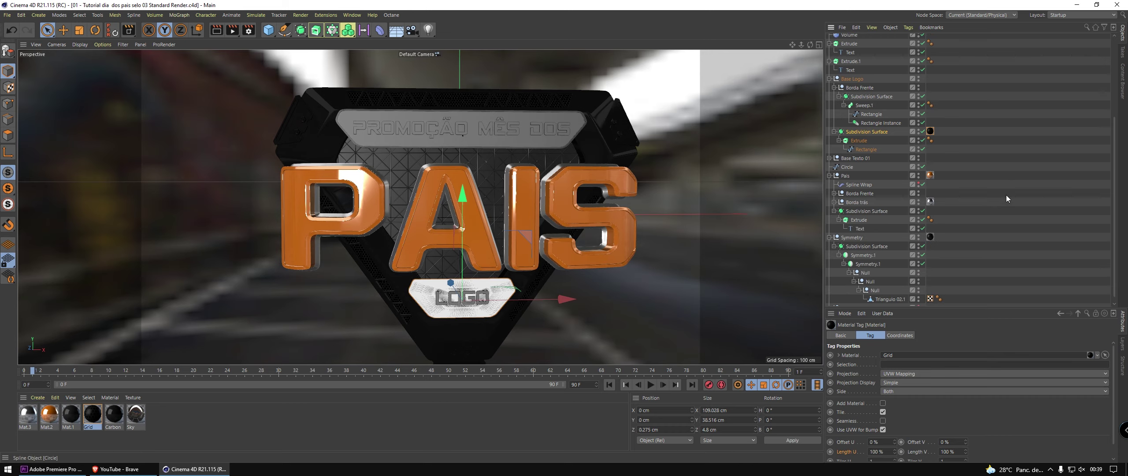
pyautogui.moveTo(952, 141); pyautogui.dragTo(867, 99)
pyautogui.click(968, 94)
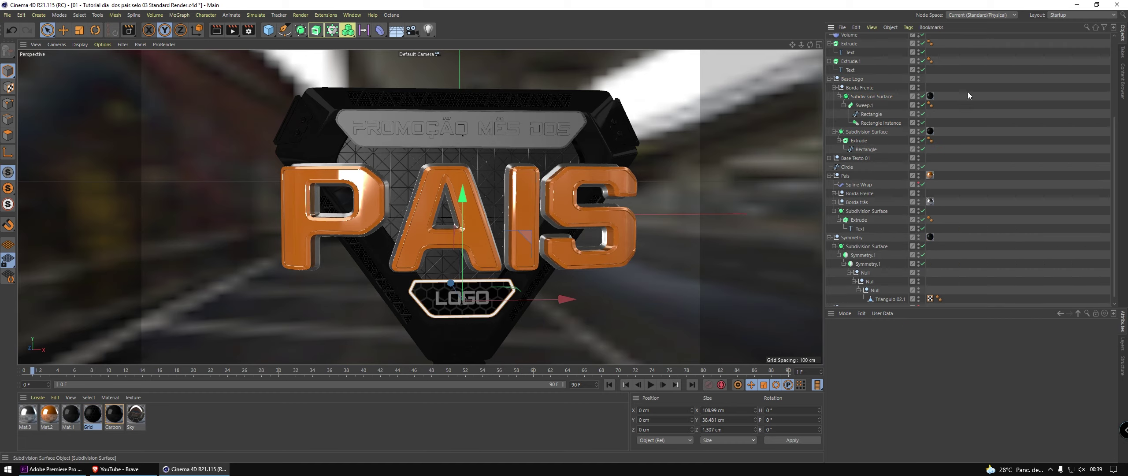
# - Set the Grid tag to Cubic projection at 12% length U/V, save, and region-render the plate
pyautogui.click(930, 131)
pyautogui.click(903, 374)
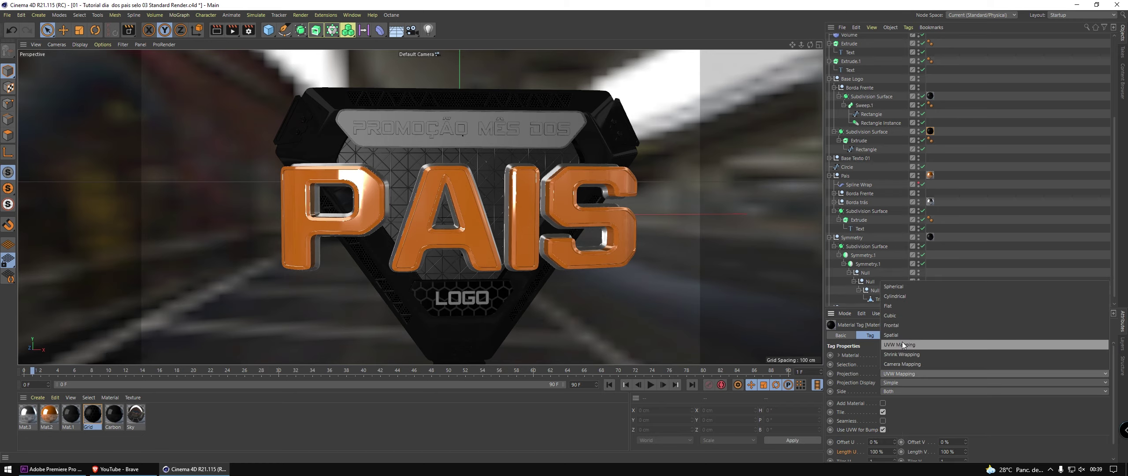
pyautogui.click(905, 317)
pyautogui.click(890, 455)
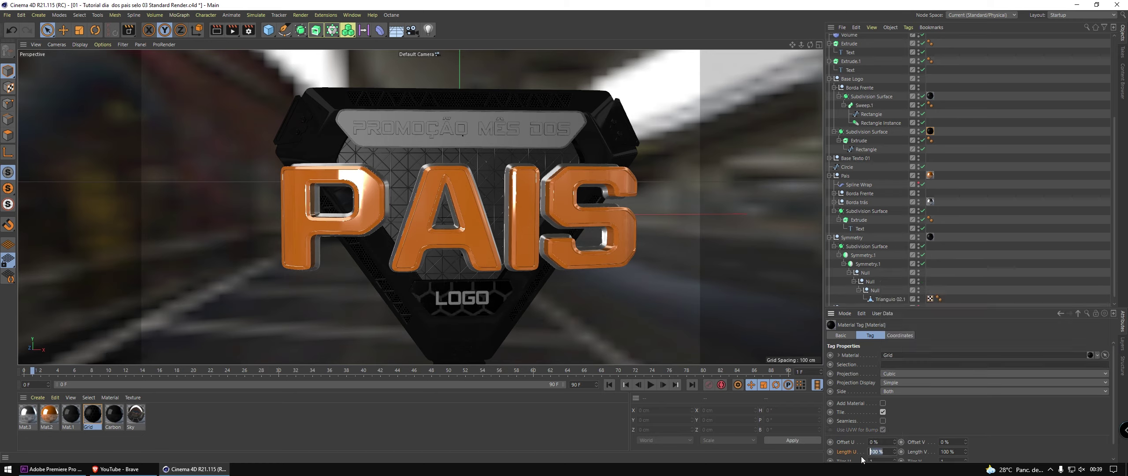
pyautogui.write('9')
pyautogui.click(950, 454)
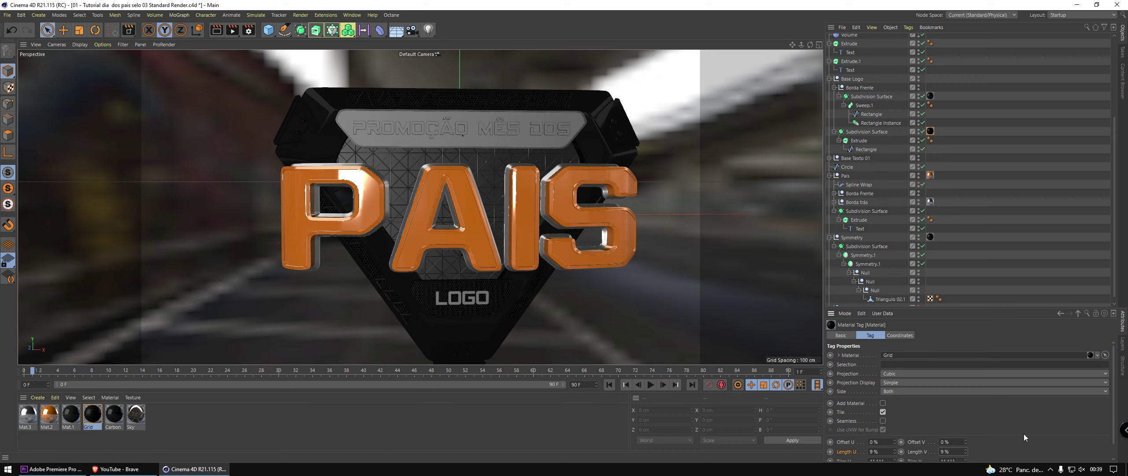
pyautogui.hotkey('ctrl', 's')
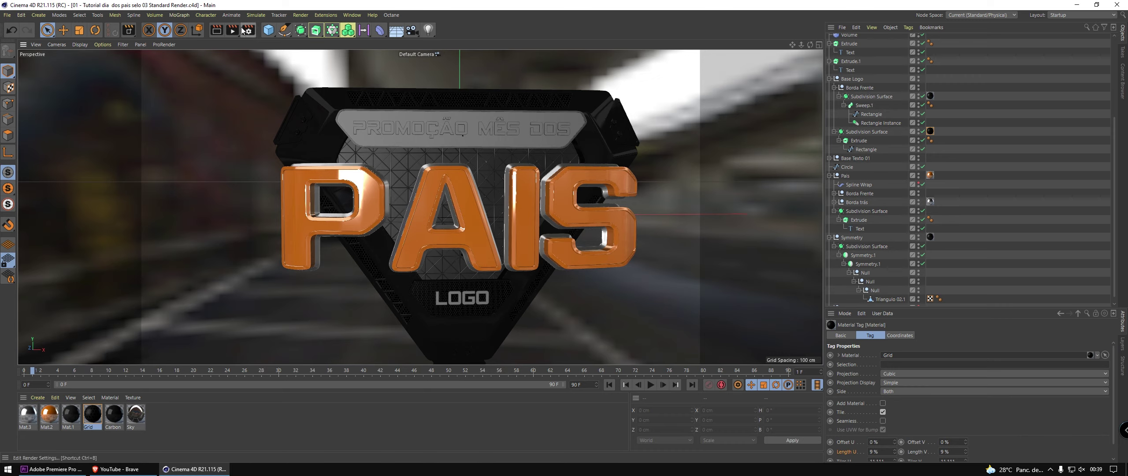
pyautogui.moveTo(358, 270); pyautogui.dragTo(492, 350)
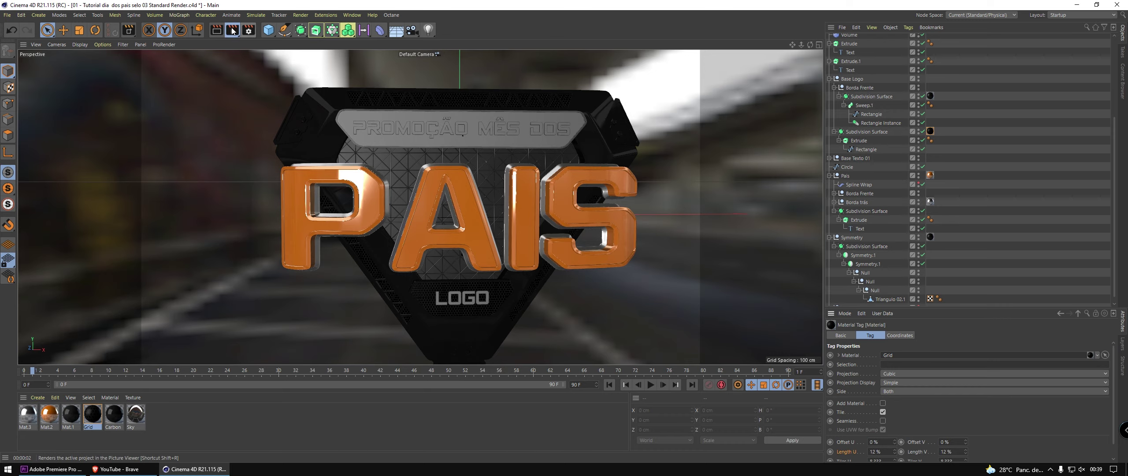
pyautogui.moveTo(356, 261); pyautogui.dragTo(476, 348)
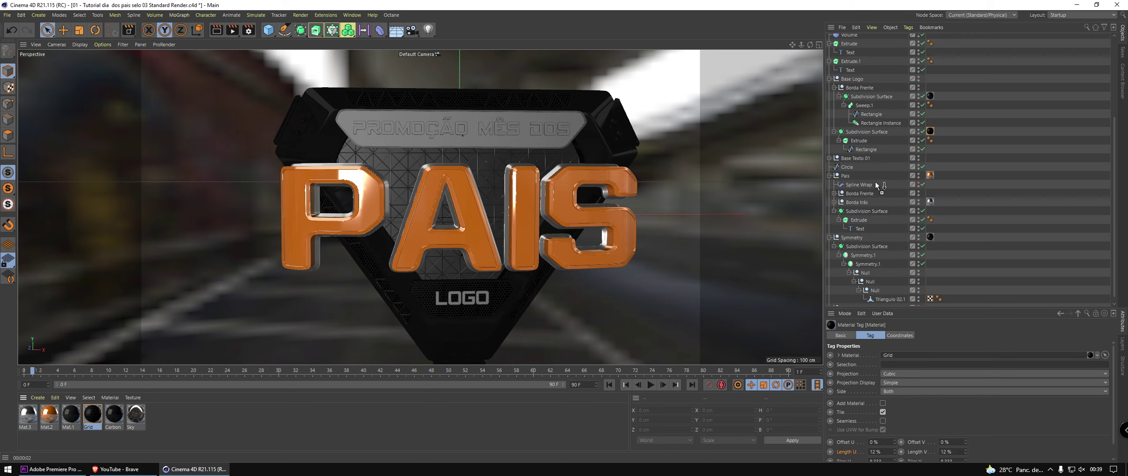
# - Make the LOGO and PROMOÇÃO MÊS DOS text orange with Mat.2 and save
pyautogui.moveTo(876, 184); pyautogui.dragTo(855, 61)
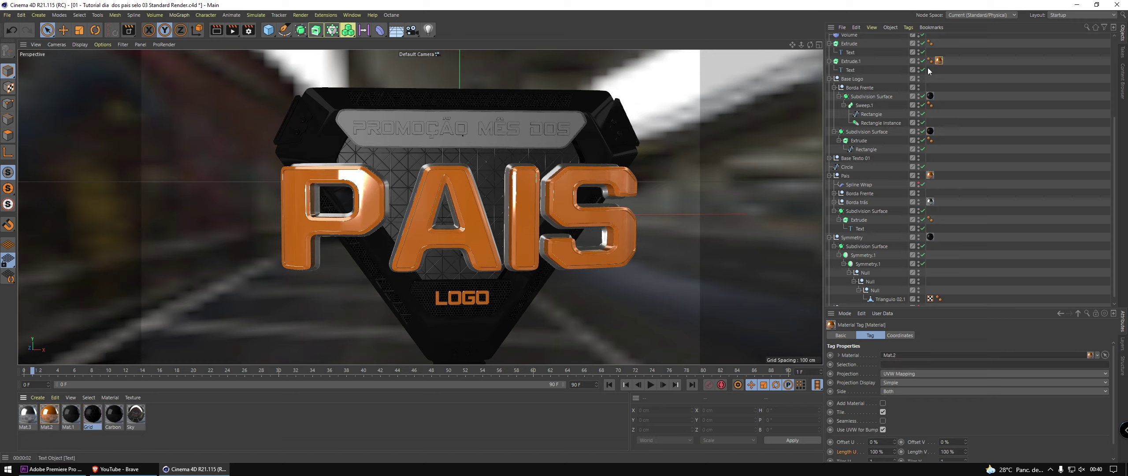
pyautogui.keyDown('ctrl'); pyautogui.moveTo(939, 43); pyautogui.dragTo(940, 44); pyautogui.keyUp('ctrl')
pyautogui.hotkey('ctrl', 's')
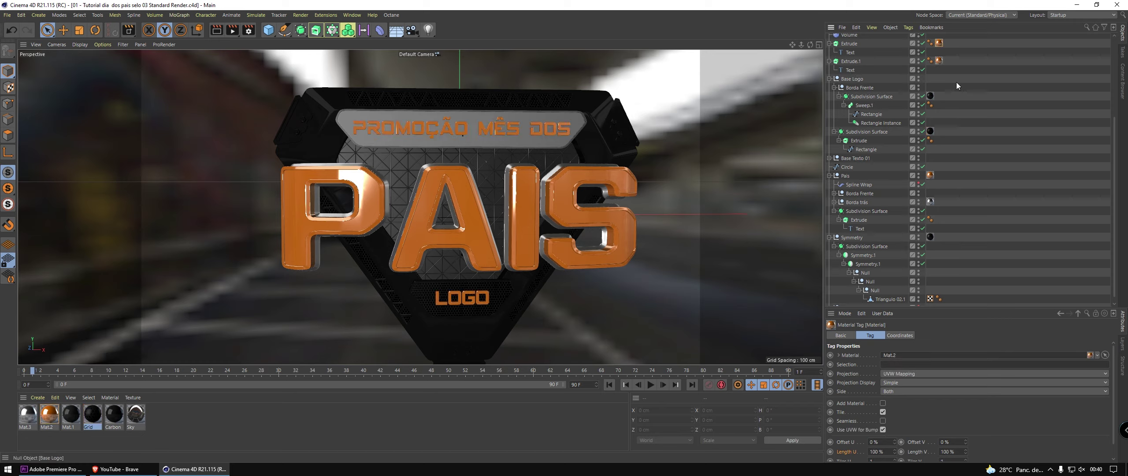
# - Apply the Grid material to Base Texto 01's Subdivision Surface, undoing the duplicate on Borda Frente
pyautogui.click(854, 79)
pyautogui.click(854, 158)
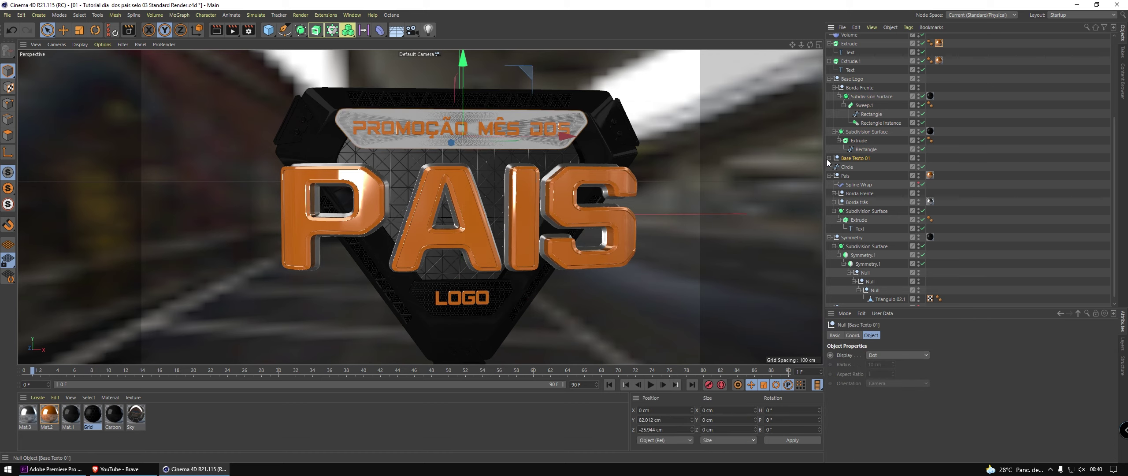
pyautogui.click(829, 158)
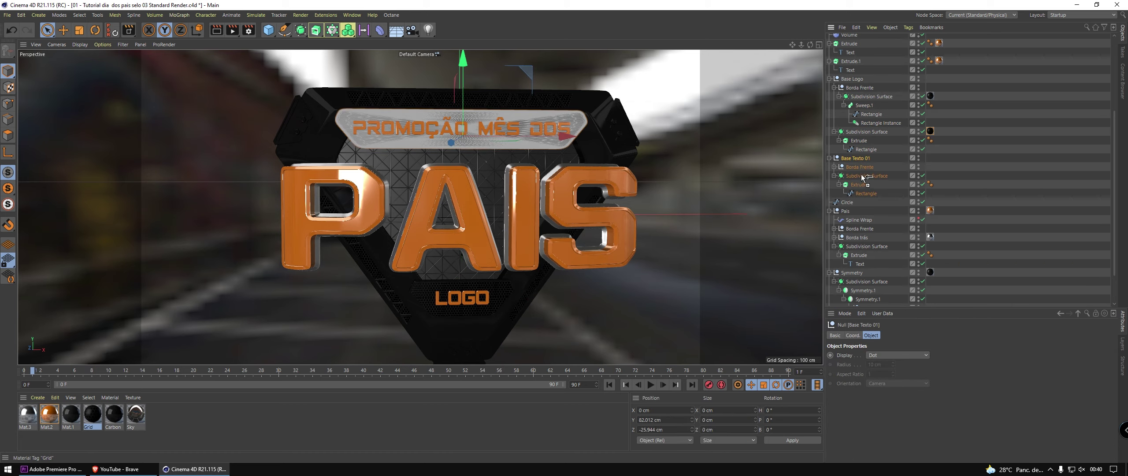
pyautogui.moveTo(940, 180); pyautogui.dragTo(864, 177)
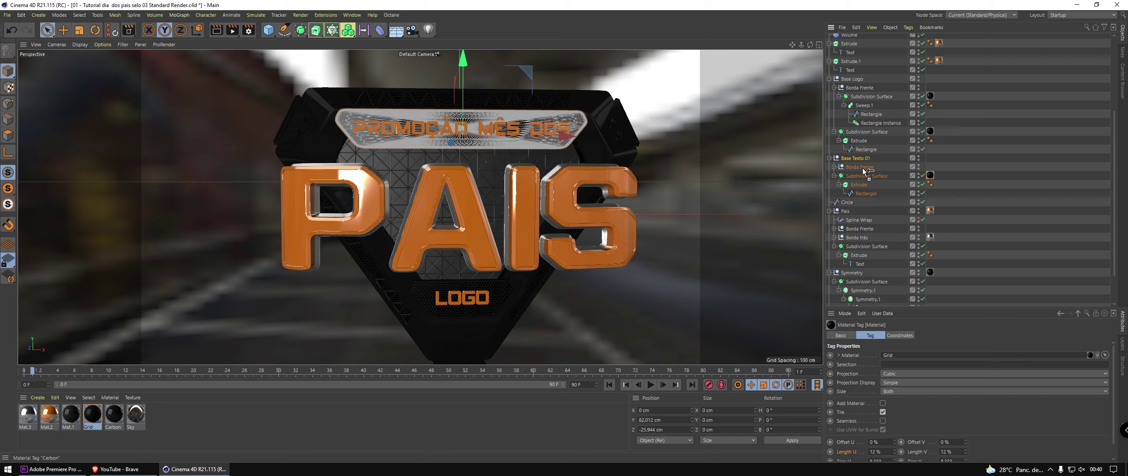
pyautogui.moveTo(927, 166); pyautogui.dragTo(866, 171)
pyautogui.hotkey('ctrl', 'z')
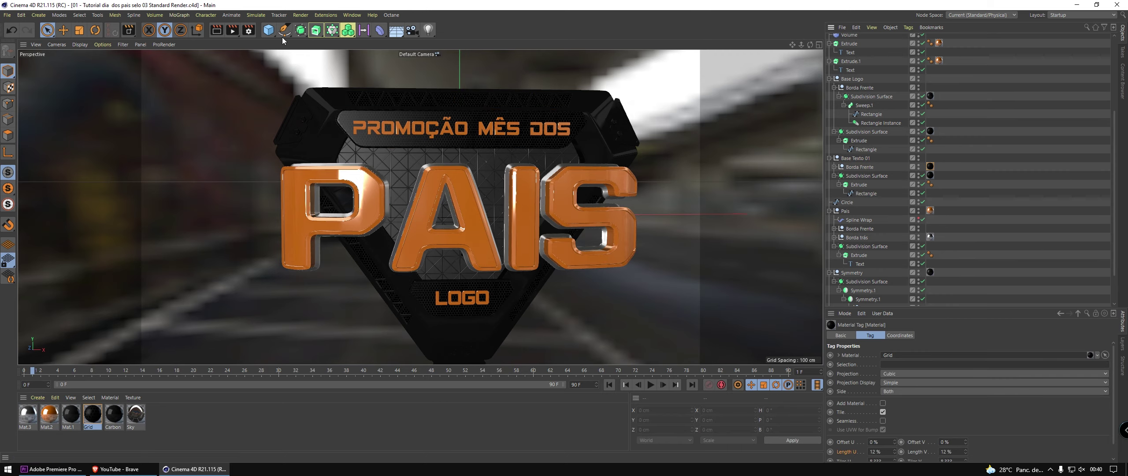
pyautogui.moveTo(232, 31); pyautogui.dragTo(237, 50)
pyautogui.click(237, 50)
pyautogui.click(1105, 126)
# - Make the Placa parafuso bolts orange with Mat.2
pyautogui.scroll(3, 1057, 123)
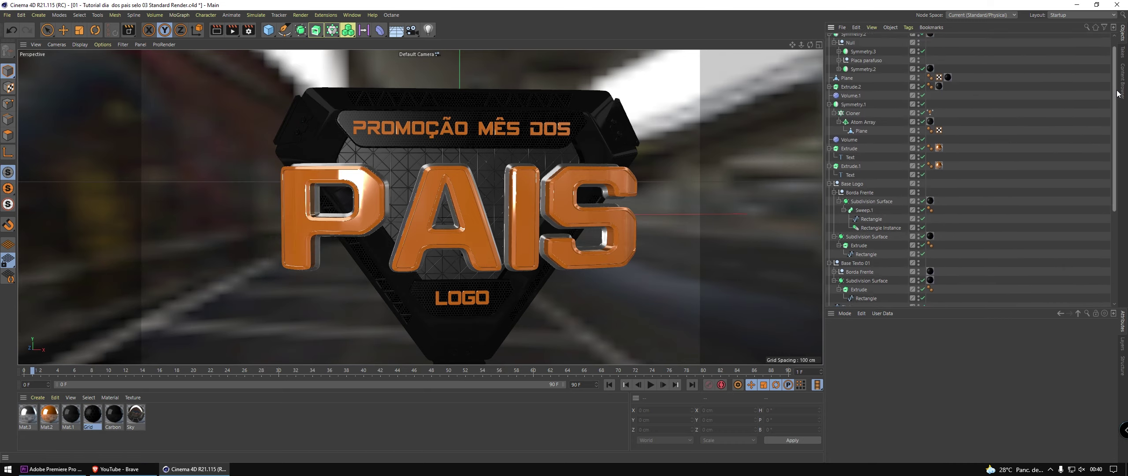
pyautogui.scroll(2, 1013, 110)
pyautogui.click(852, 75)
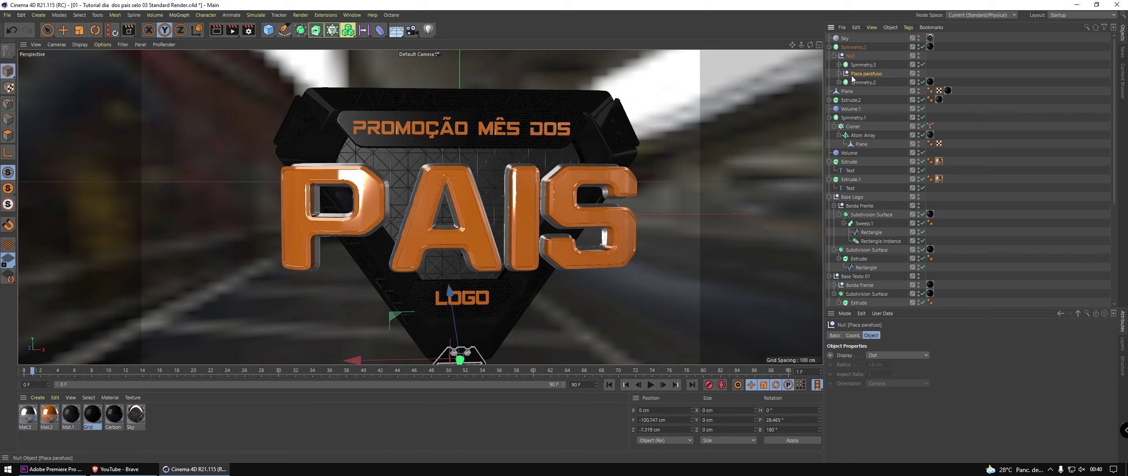
pyautogui.click(839, 74)
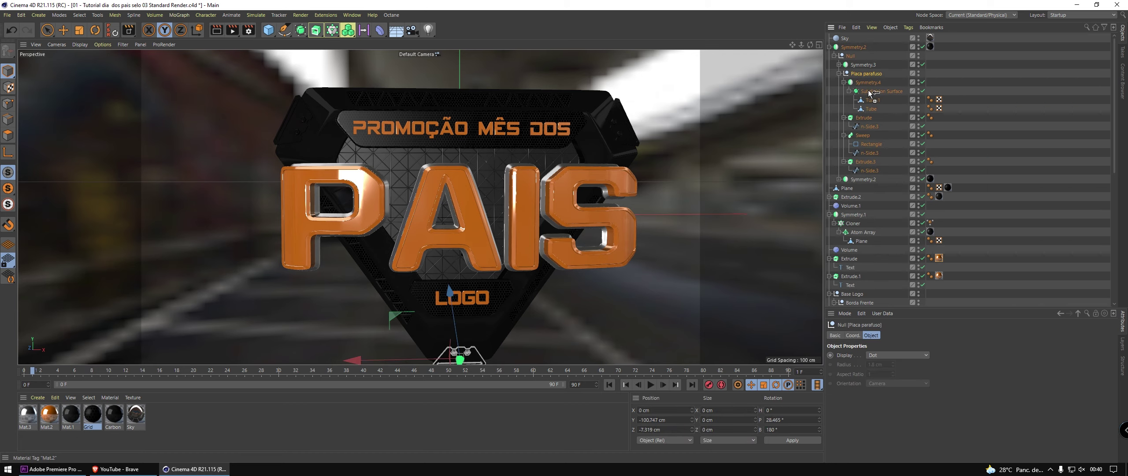
pyautogui.moveTo(870, 94)
pyautogui.mouseDown()
pyautogui.moveTo(935, 97)
pyautogui.moveTo(946, 109)
pyautogui.mouseUp()
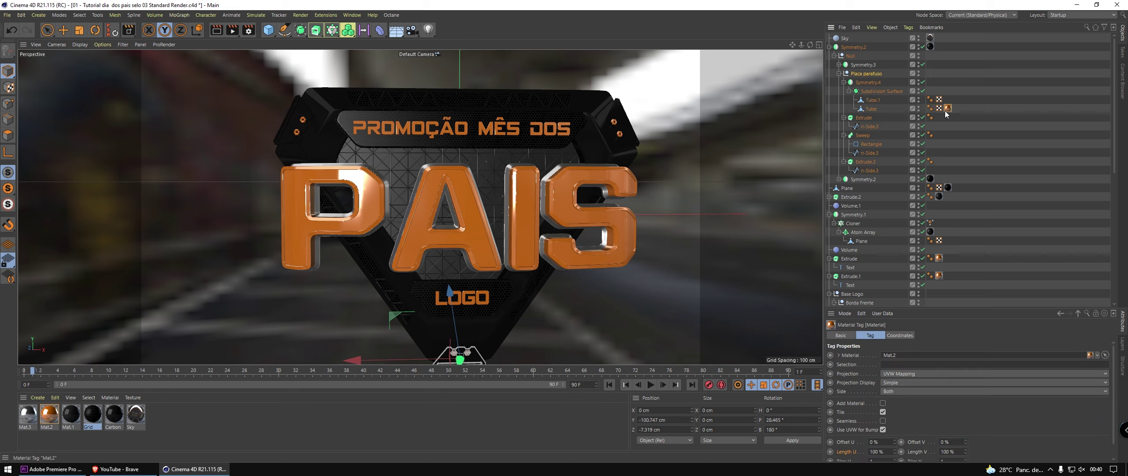
# - Make the bolt plate's Sweep trim orange, save, and orbit to review the badge
pyautogui.click(873, 103)
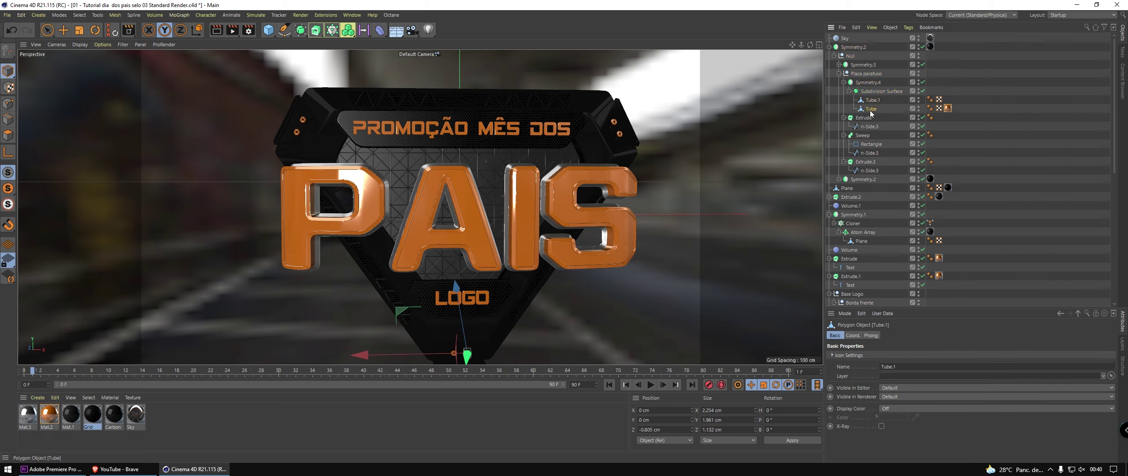
pyautogui.click(864, 118)
pyautogui.click(862, 136)
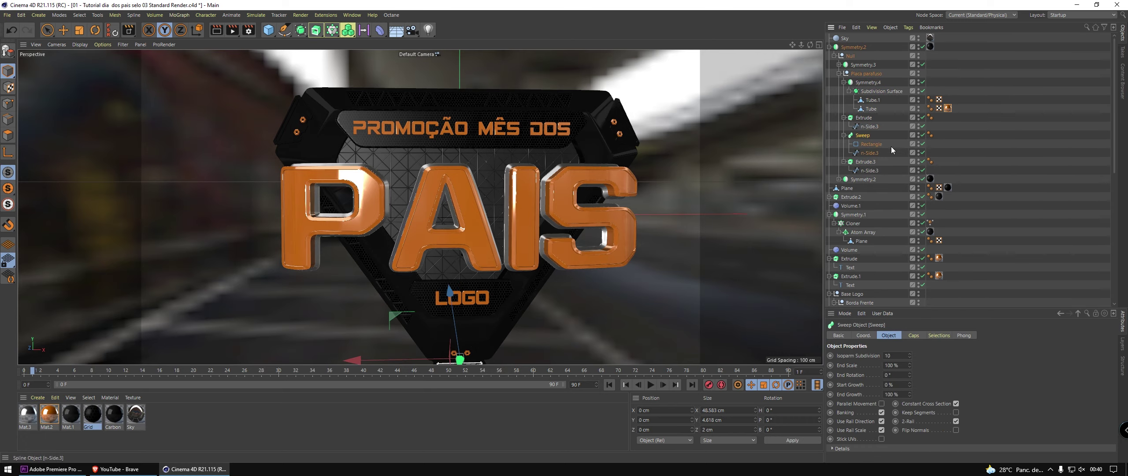
pyautogui.moveTo(877, 137); pyautogui.dragTo(942, 128)
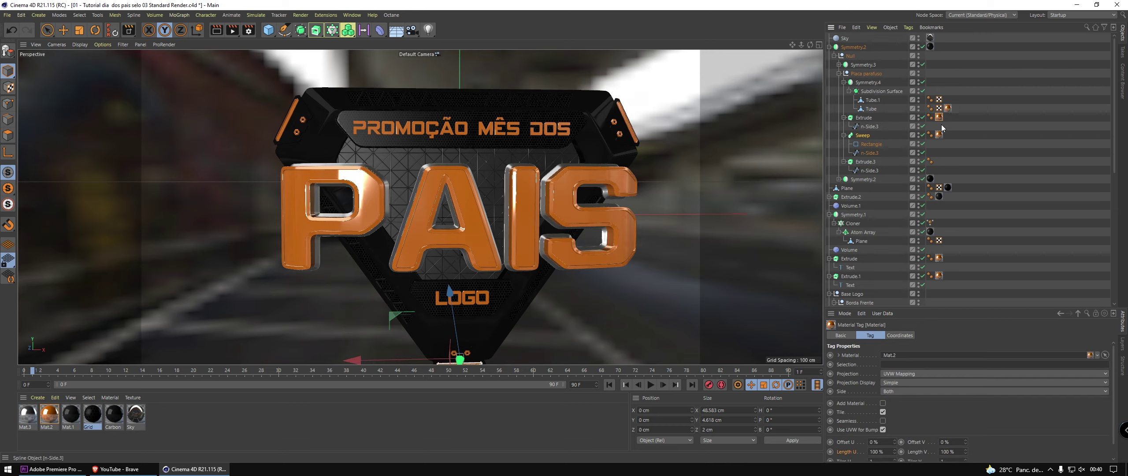
pyautogui.hotkey('ctrl', 's')
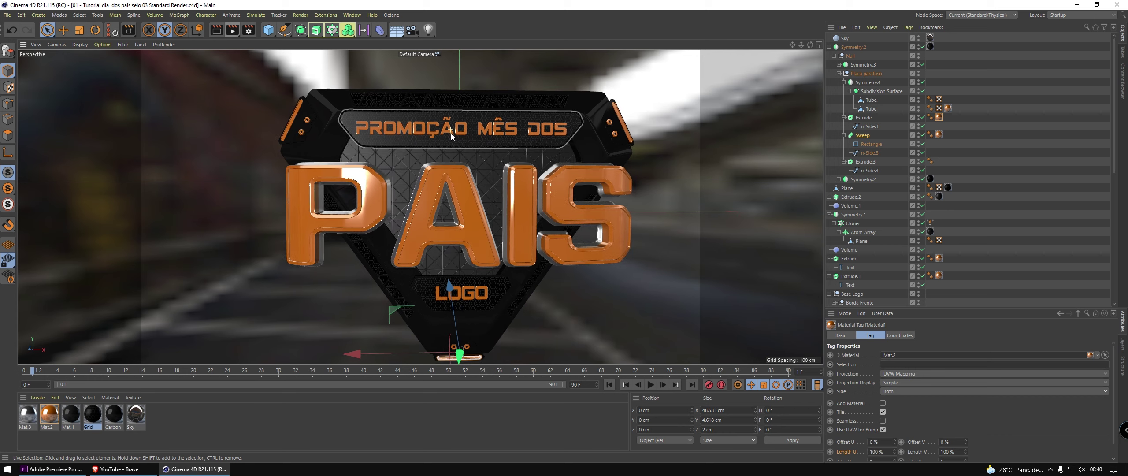
pyautogui.moveTo(451, 133)
pyautogui.keyDown('alt'); pyautogui.mouseDown()
pyautogui.moveTo(455, 145)
pyautogui.moveTo(454, 132)
pyautogui.mouseUp(); pyautogui.keyUp('alt')
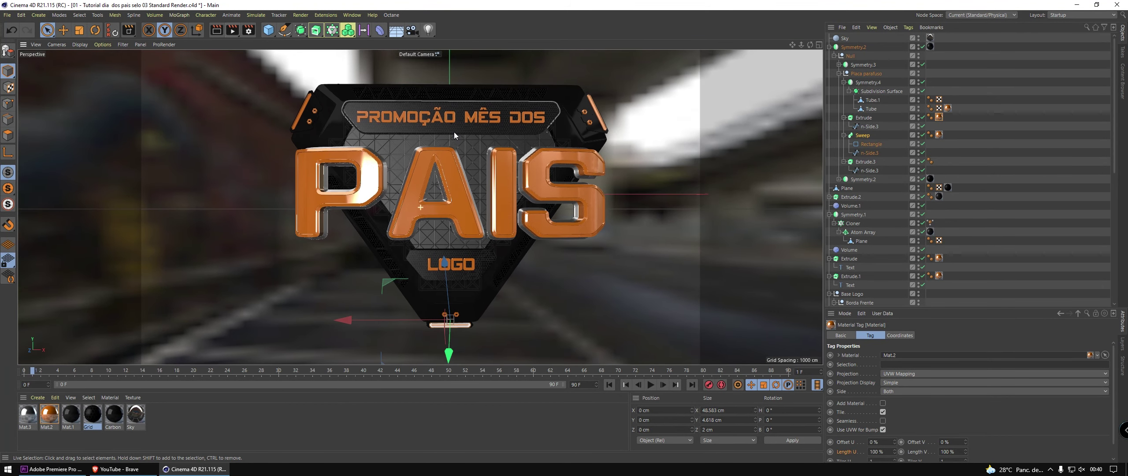
pyautogui.click(950, 91)
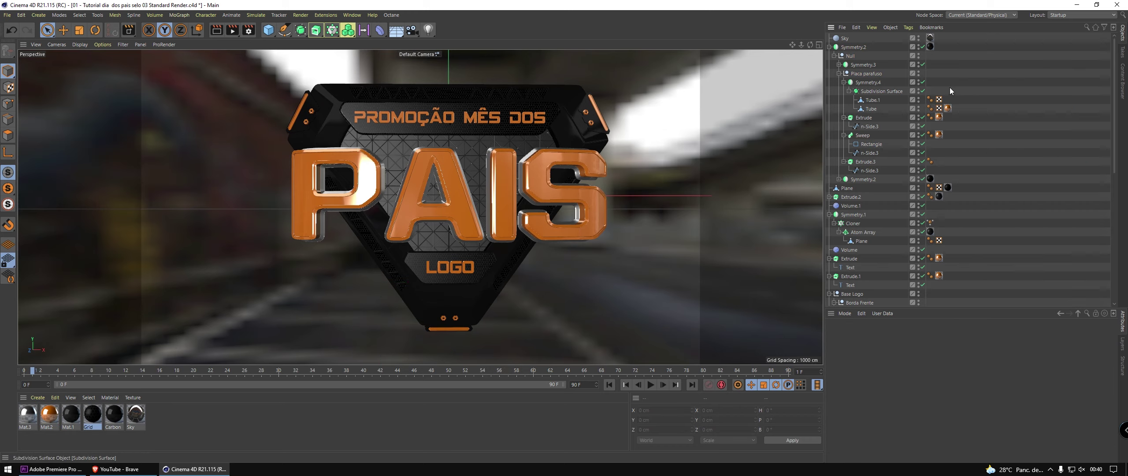
# - Add a Compositing tag to Sky with Seen by Camera off, then test-render the black background
pyautogui.click(829, 47)
pyautogui.click(829, 161)
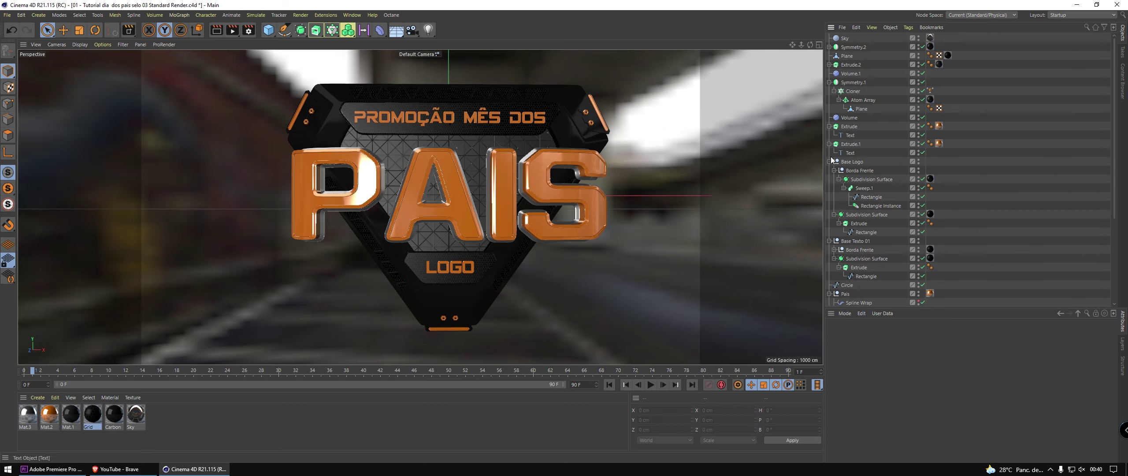
pyautogui.click(844, 38)
pyautogui.click(909, 28)
pyautogui.moveTo(947, 51)
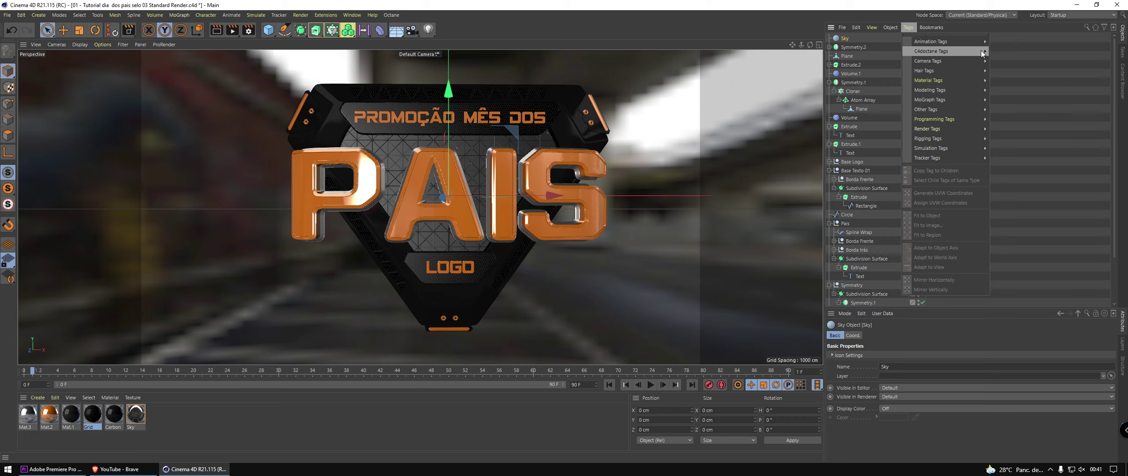
pyautogui.moveTo(927, 128)
pyautogui.click(1011, 139)
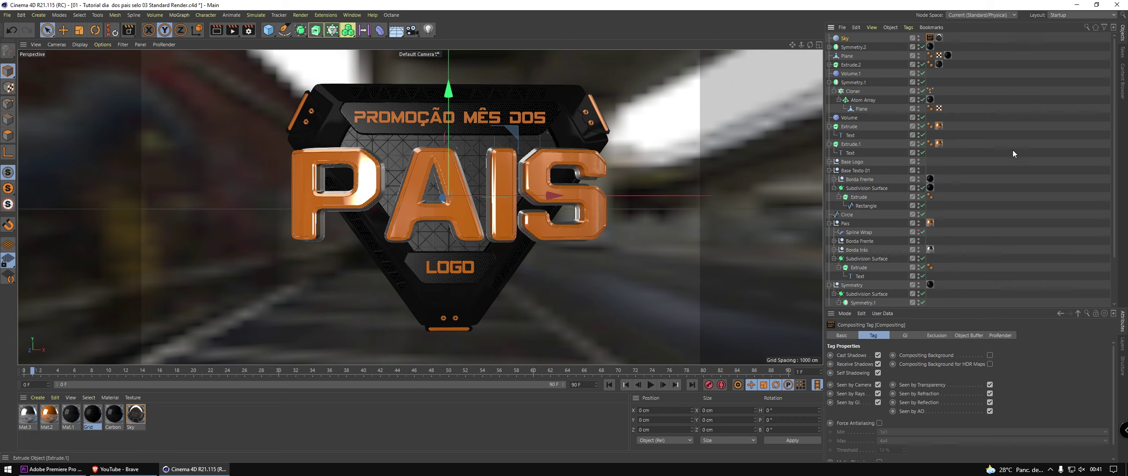
pyautogui.click(877, 385)
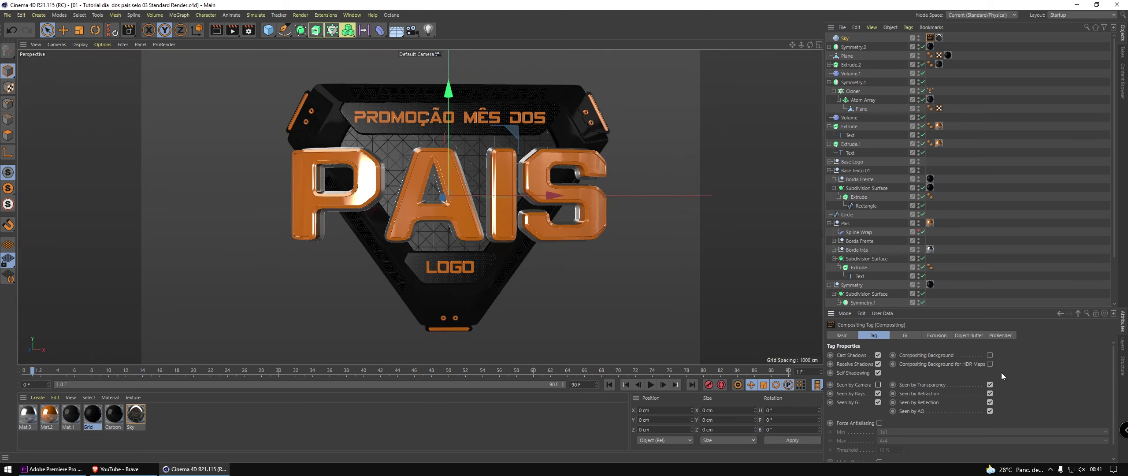
pyautogui.hotkey('ctrl', 'r')
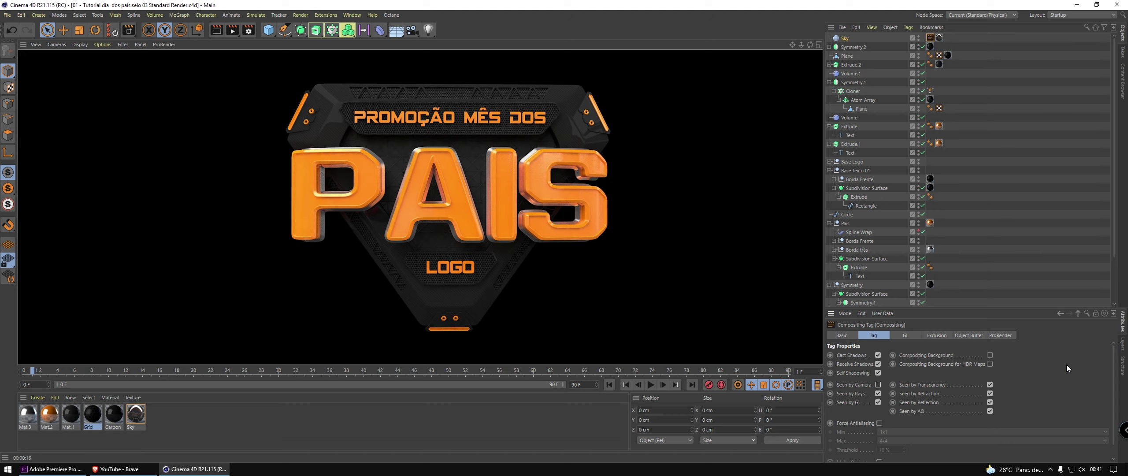
pyautogui.click(545, 243)
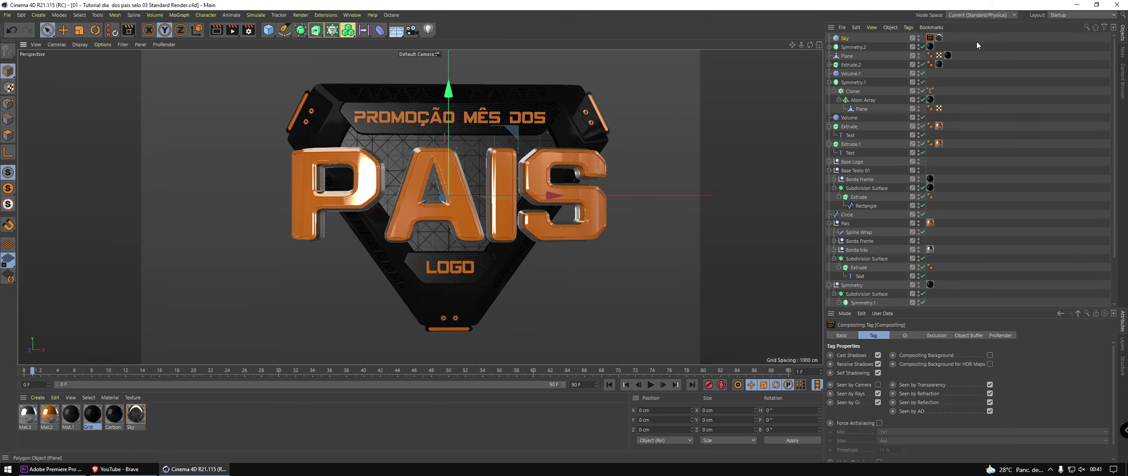
# - Rotate the Sky object's heading to 87°, then on to 227°
pyautogui.click(938, 37)
pyautogui.click(863, 38)
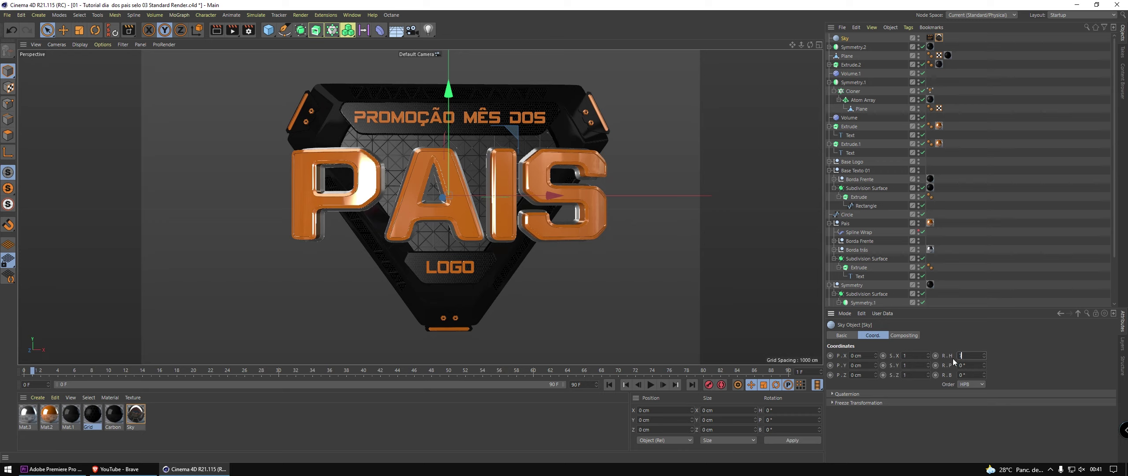
pyautogui.press('Return')
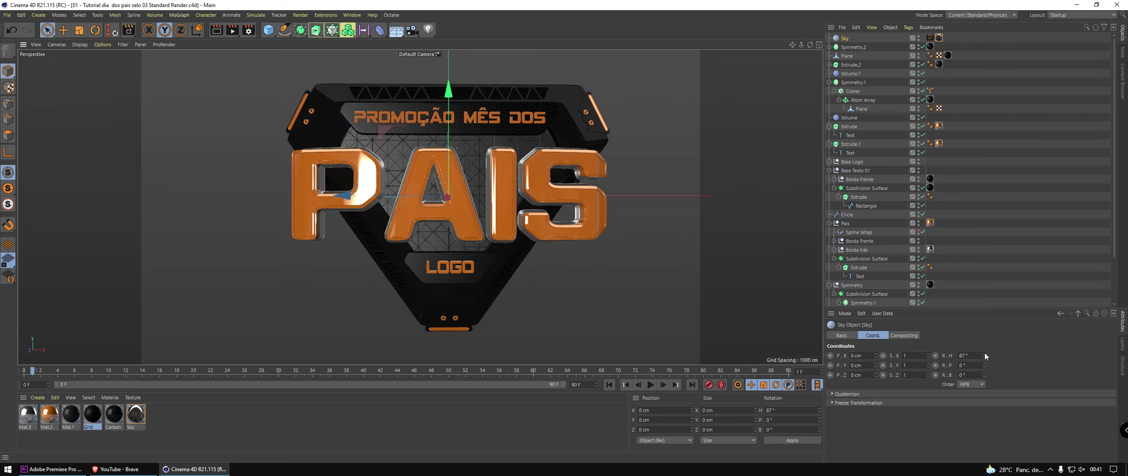
pyautogui.moveTo(984, 355)
pyautogui.mouseDown()
pyautogui.moveTo(1008, 348)
pyautogui.moveTo(989, 352)
pyautogui.mouseUp()
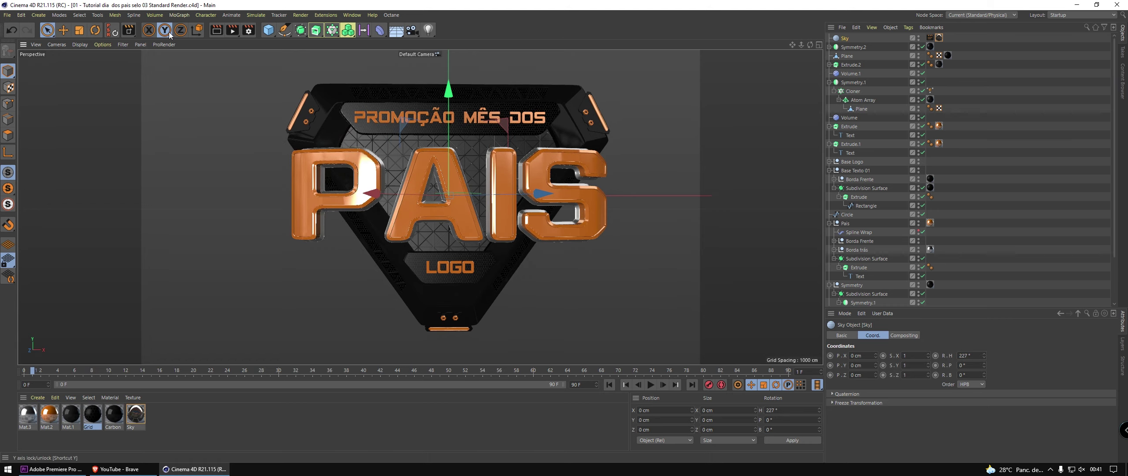
# - Render a region around the logo to preview the new reflections
pyautogui.click(217, 29)
pyautogui.click(251, 48)
pyautogui.moveTo(245, 55)
pyautogui.mouseDown()
pyautogui.moveTo(548, 372)
pyautogui.moveTo(679, 352)
pyautogui.mouseUp()
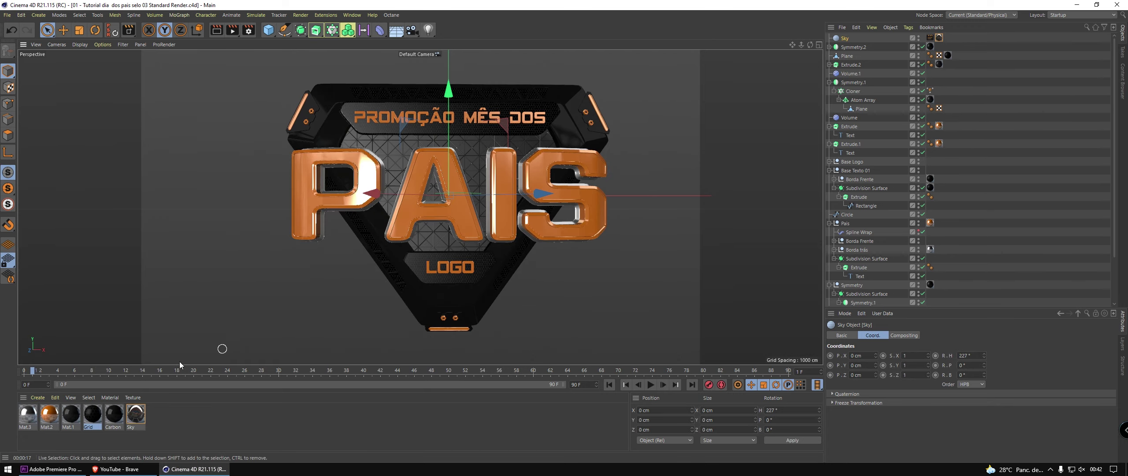
# - In the Carbon material, raise the Color layer opacity to 86% and increase the diffuse falloff
pyautogui.click(112, 416)
pyautogui.doubleClick(112, 417)
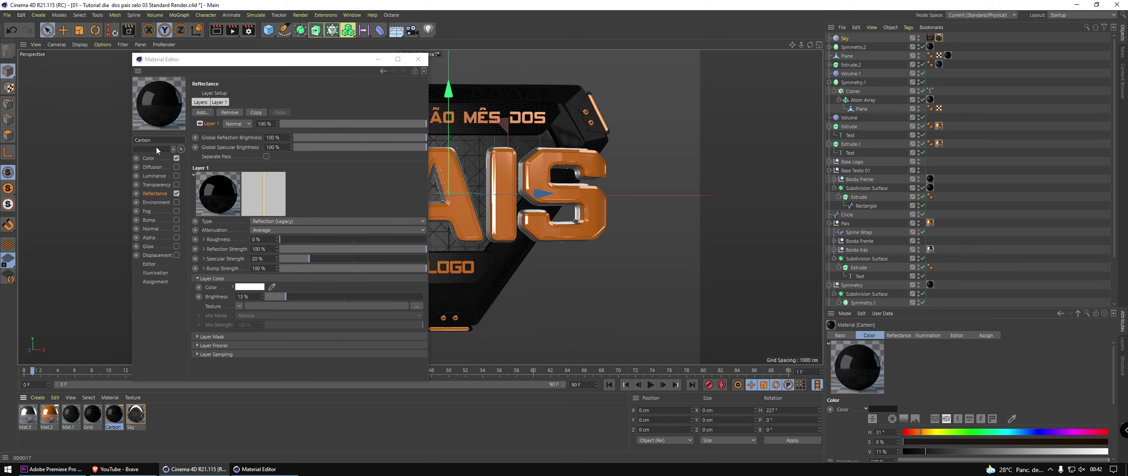
pyautogui.click(148, 157)
pyautogui.click(250, 273)
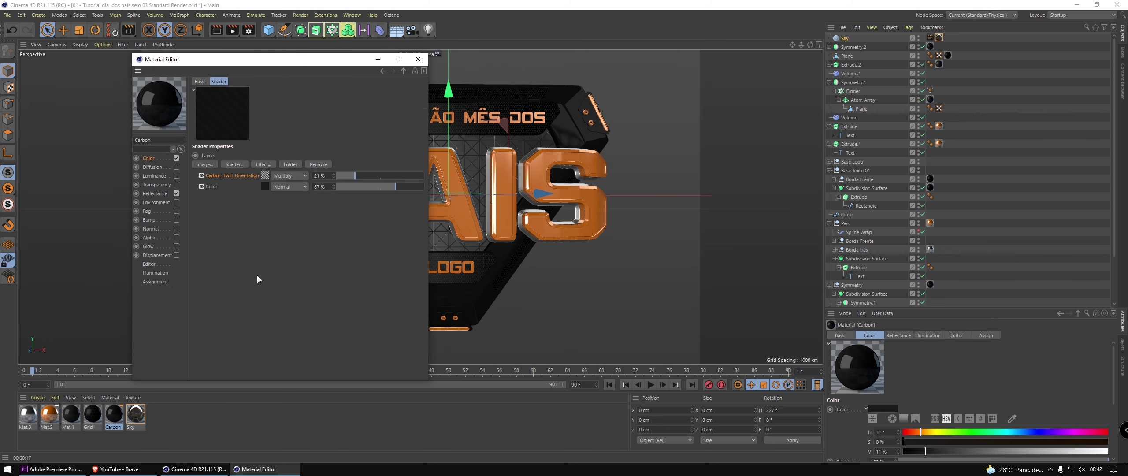
pyautogui.moveTo(409, 187); pyautogui.dragTo(361, 174)
pyautogui.click(162, 158)
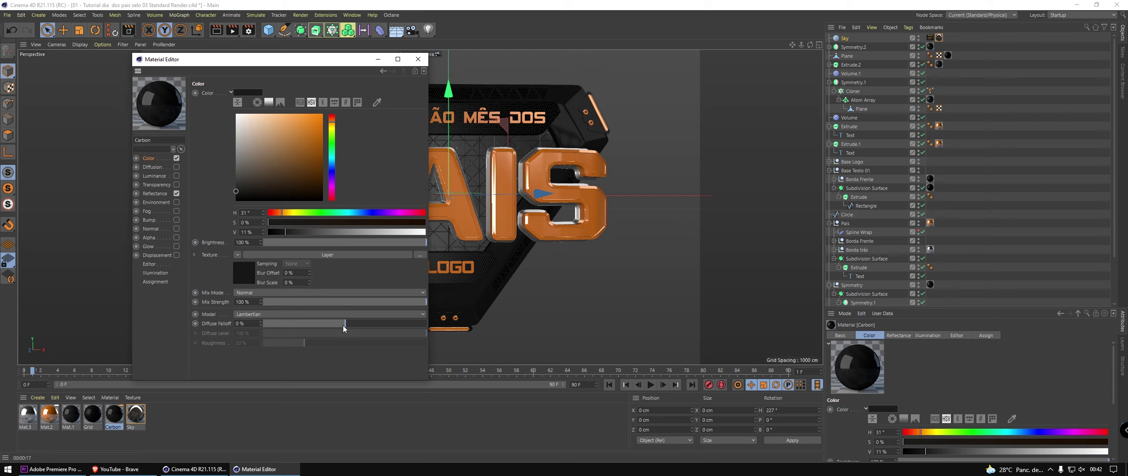
pyautogui.moveTo(343, 325); pyautogui.dragTo(360, 323)
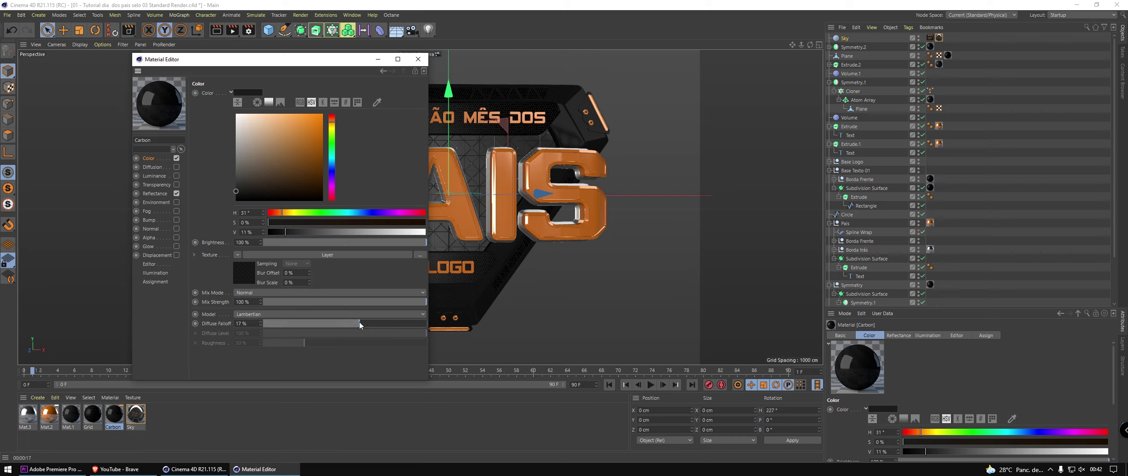
pyautogui.click(245, 273)
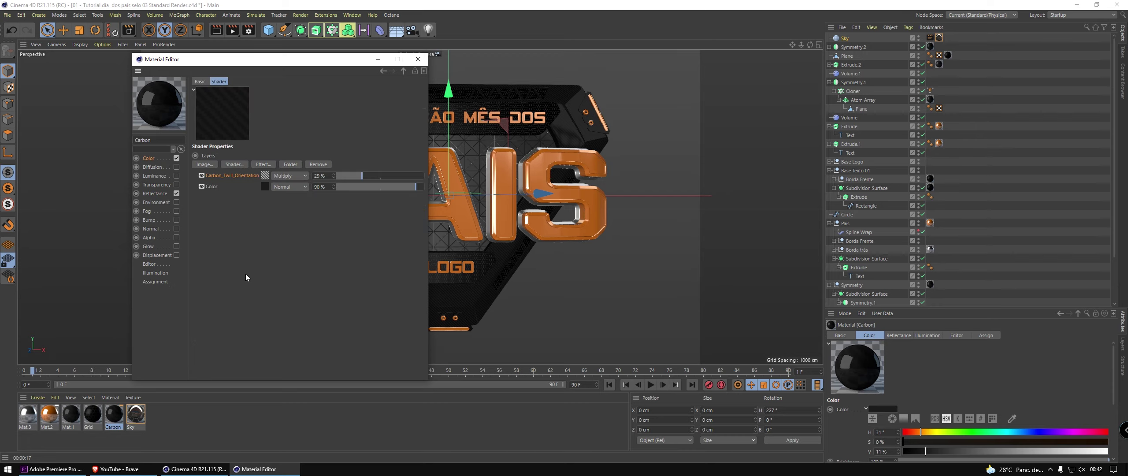
pyautogui.click(263, 185)
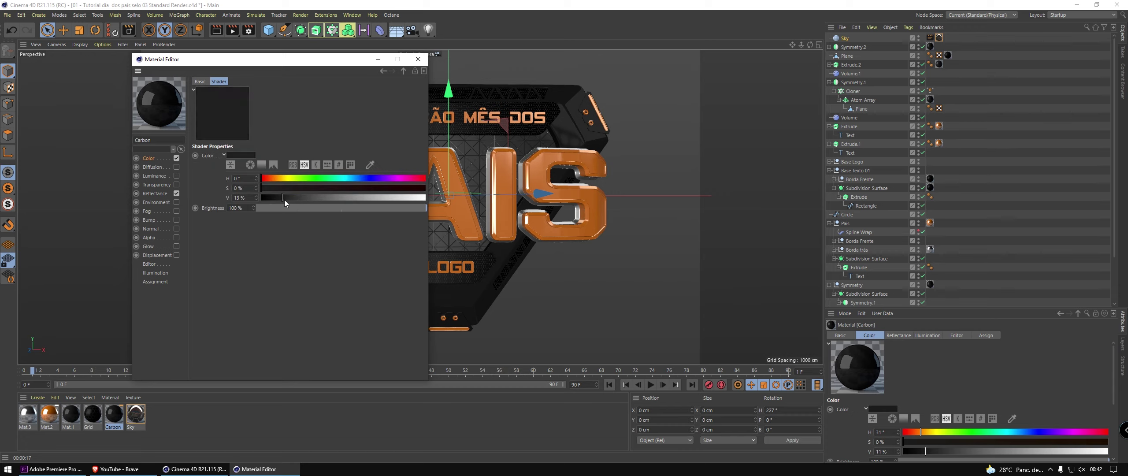
pyautogui.click(418, 59)
# - Render a region over the logo to check the lighter Carbon plate
pyautogui.click(232, 30)
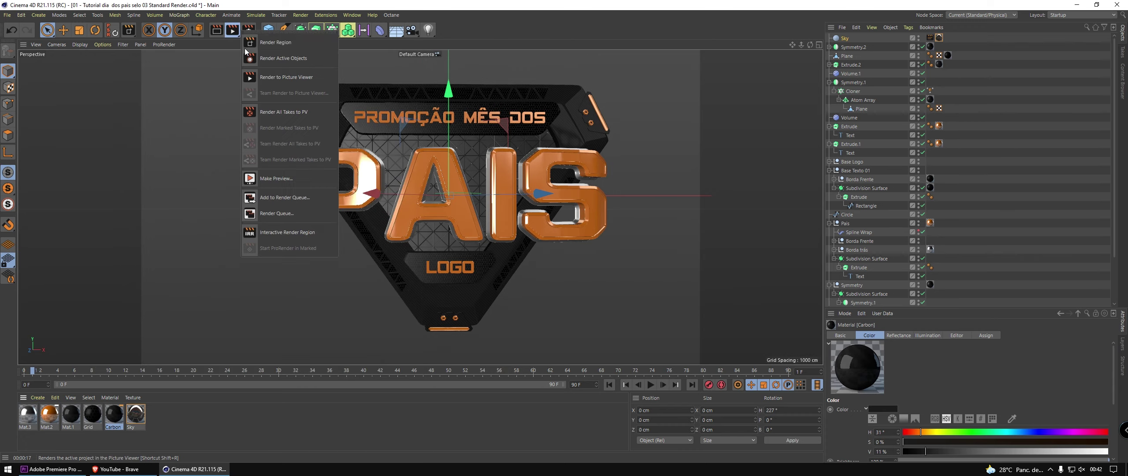
pyautogui.click(265, 58)
pyautogui.moveTo(251, 74); pyautogui.dragTo(641, 354)
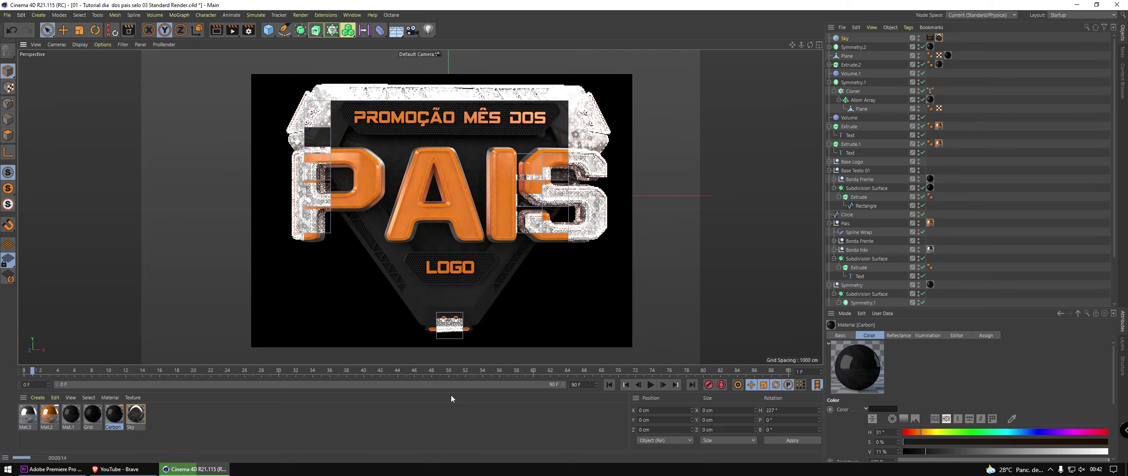
# - Lower the Grid material's Tiles layer to 71% and brighten Mat.1's colour value to 15.553%
pyautogui.click(90, 416)
pyautogui.doubleClick(90, 416)
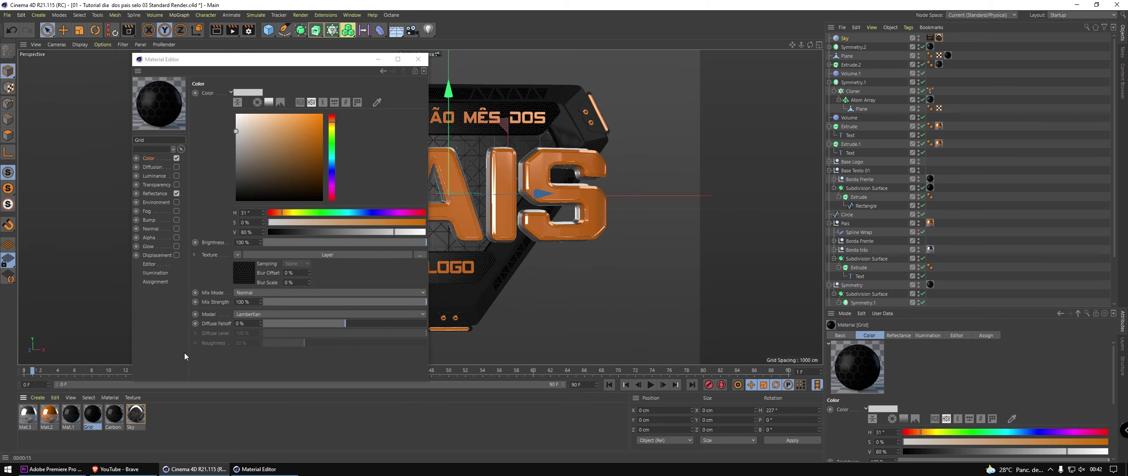
pyautogui.click(245, 278)
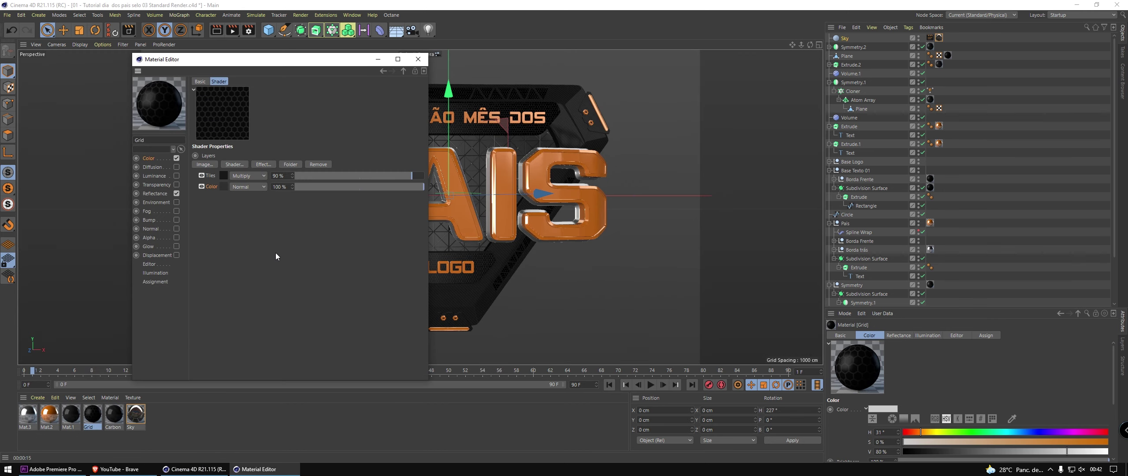
pyautogui.click(388, 178)
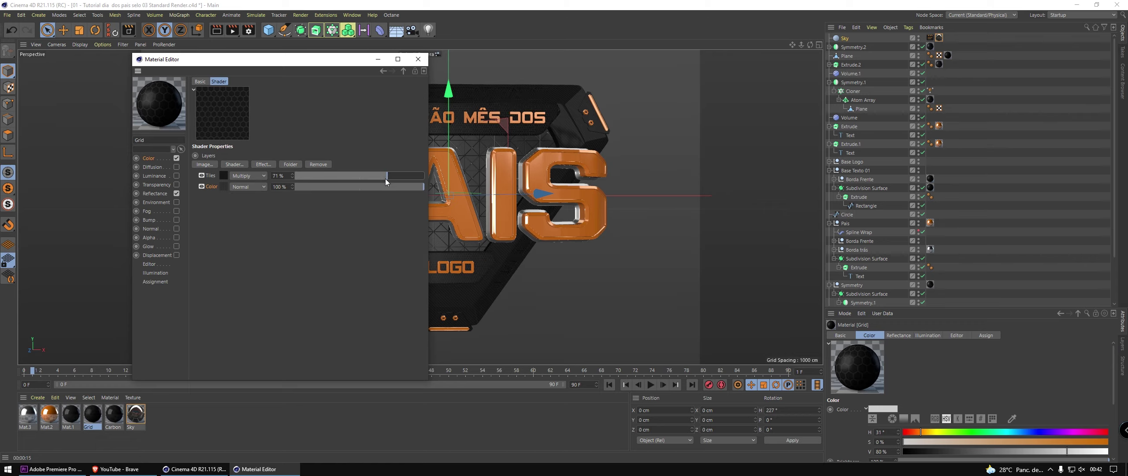
pyautogui.click(70, 414)
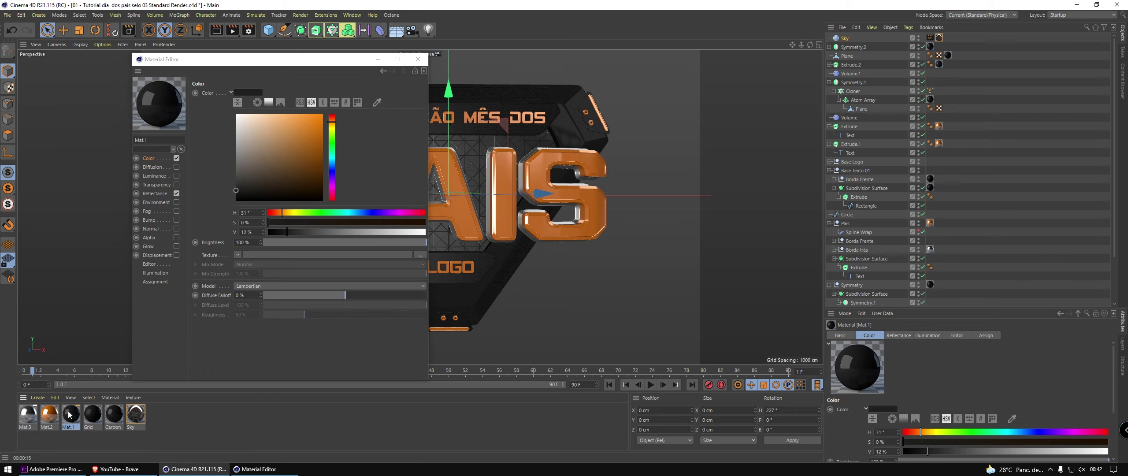
pyautogui.click(236, 190)
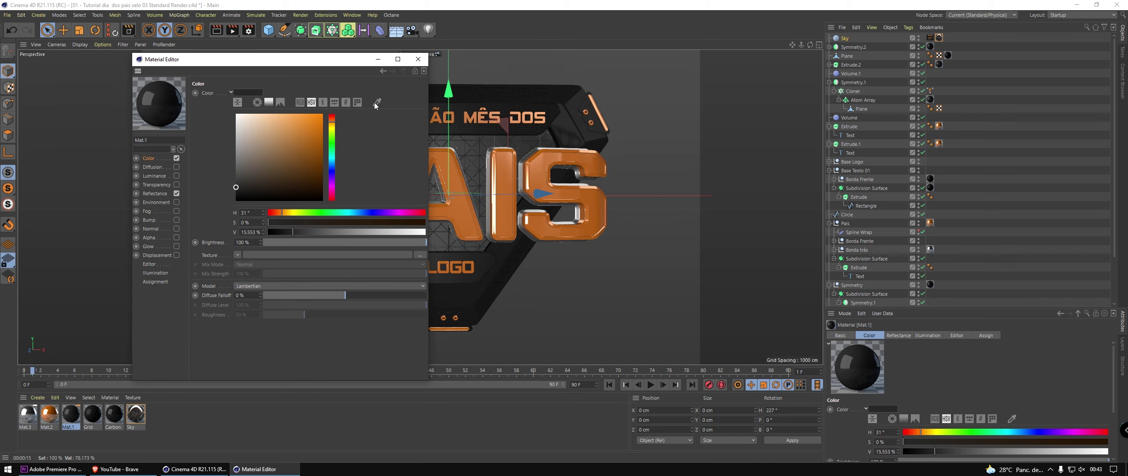
pyautogui.click(418, 59)
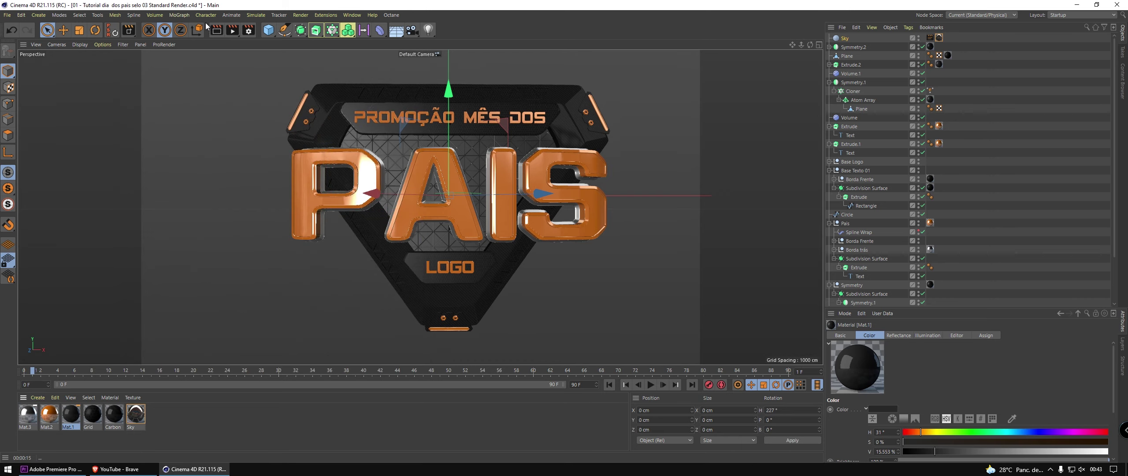
# - Save the project, shift Mat.2's hue from 31° to 37°, and re-render the viewport
pyautogui.hotkey('ctrl', 's')
pyautogui.click(224, 37)
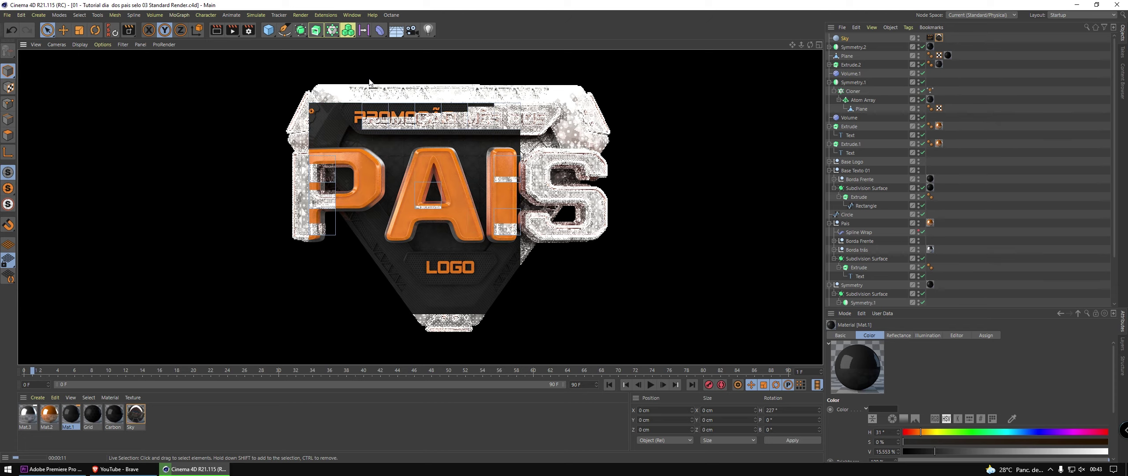
pyautogui.doubleClick(49, 414)
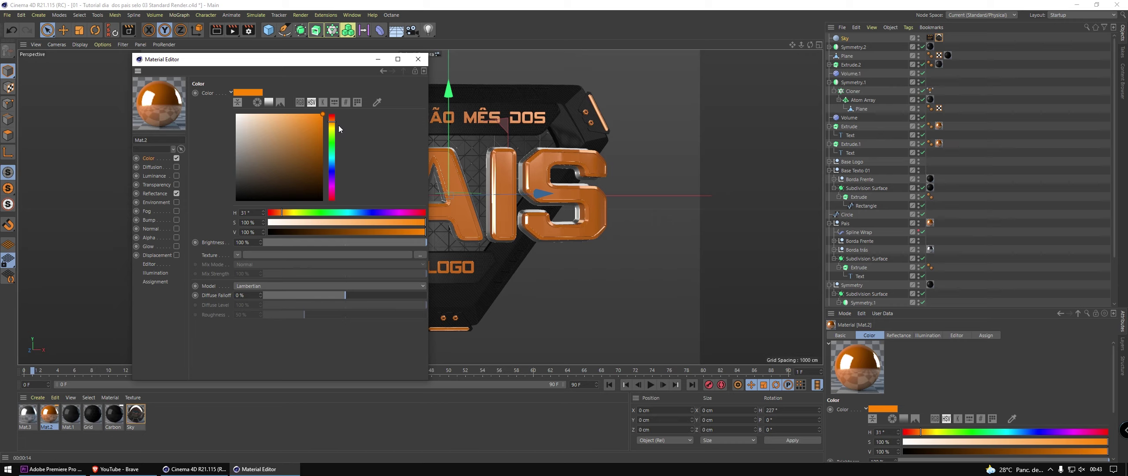
pyautogui.moveTo(333, 126); pyautogui.dragTo(334, 126)
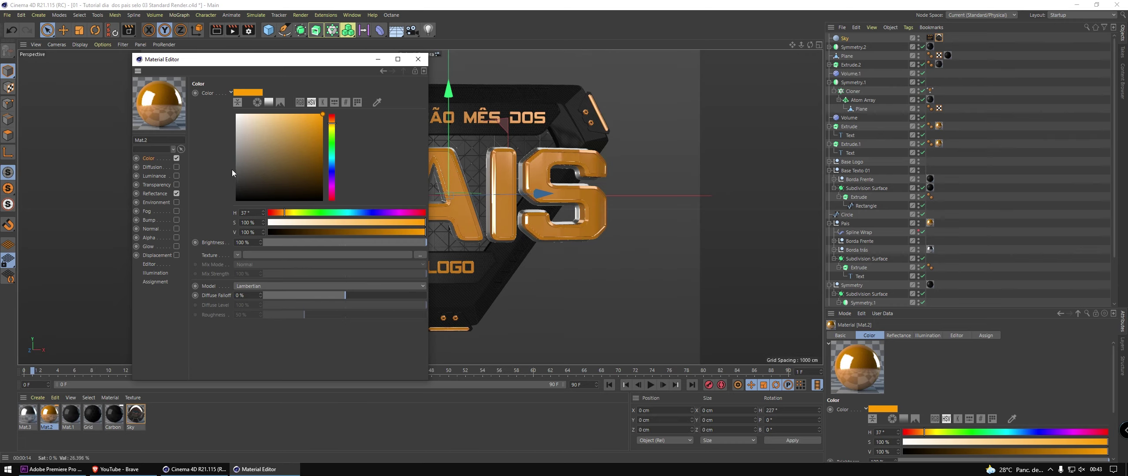
pyautogui.click(155, 194)
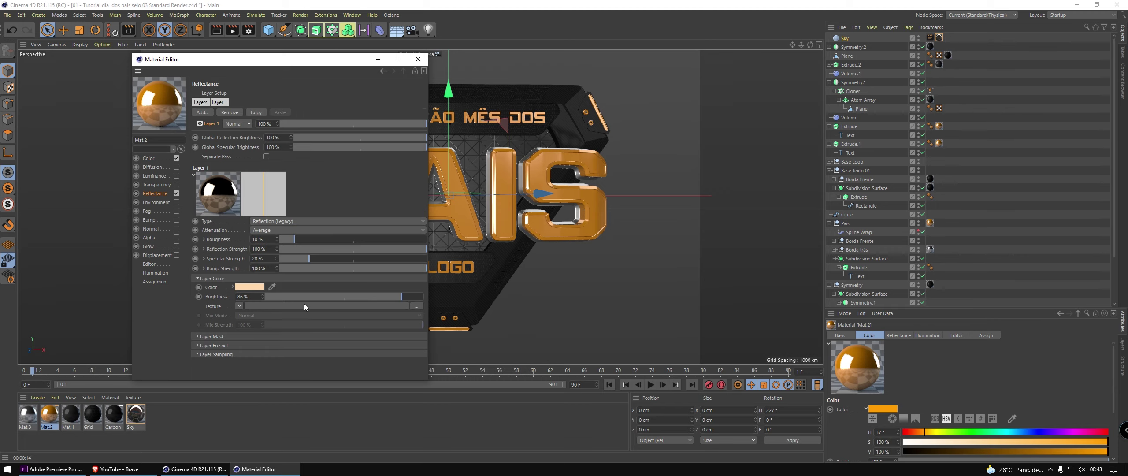
pyautogui.click(418, 59)
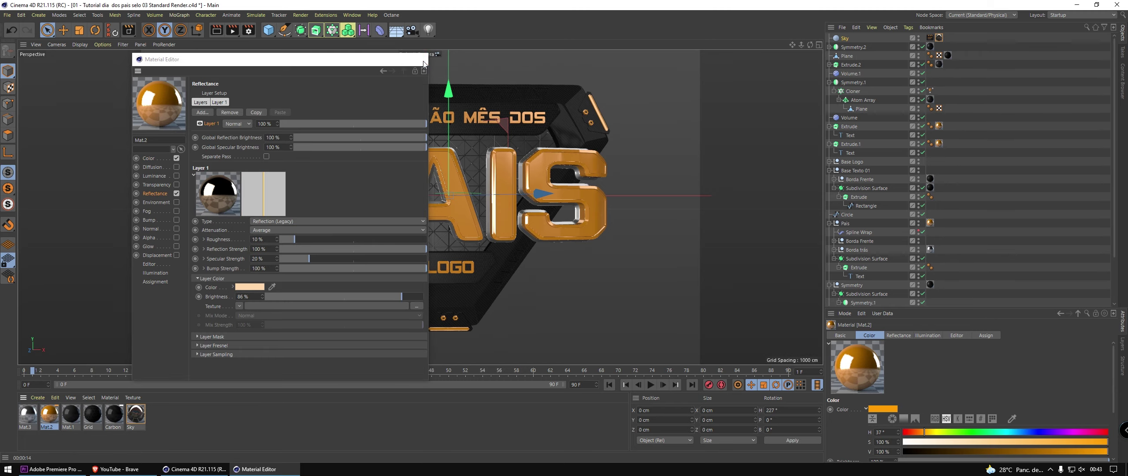
pyautogui.hotkey('ctrl', 'r')
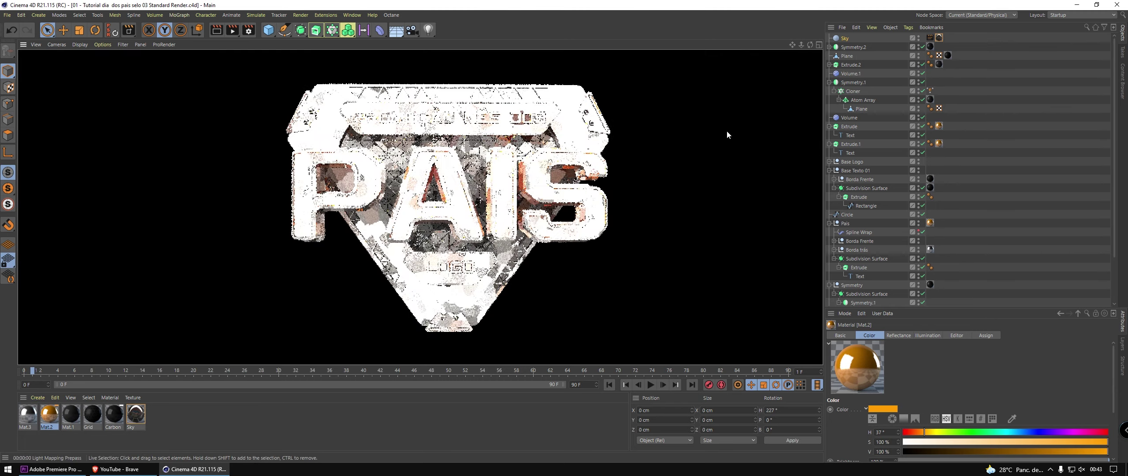
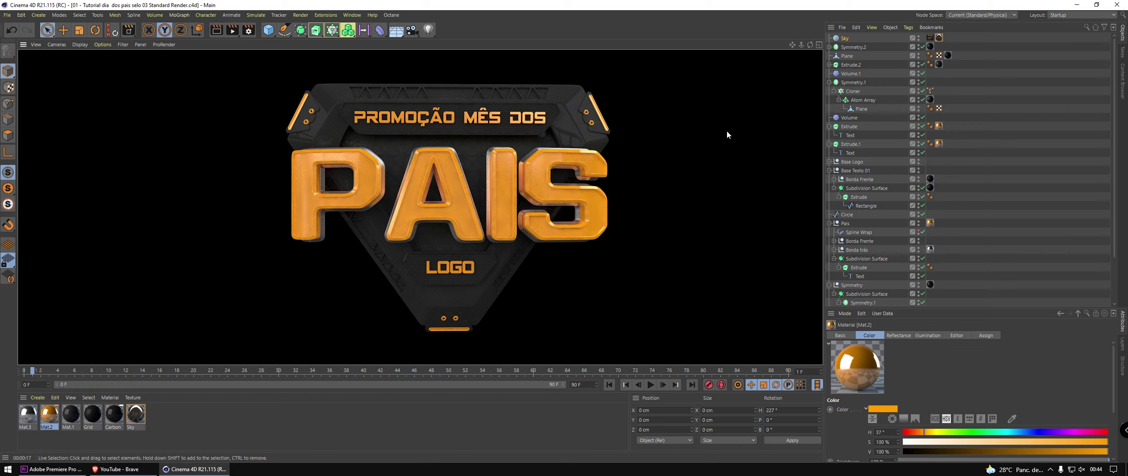
# - Clear the viewport render and add a Denoiser post effect in the render settings
pyautogui.click(727, 132)
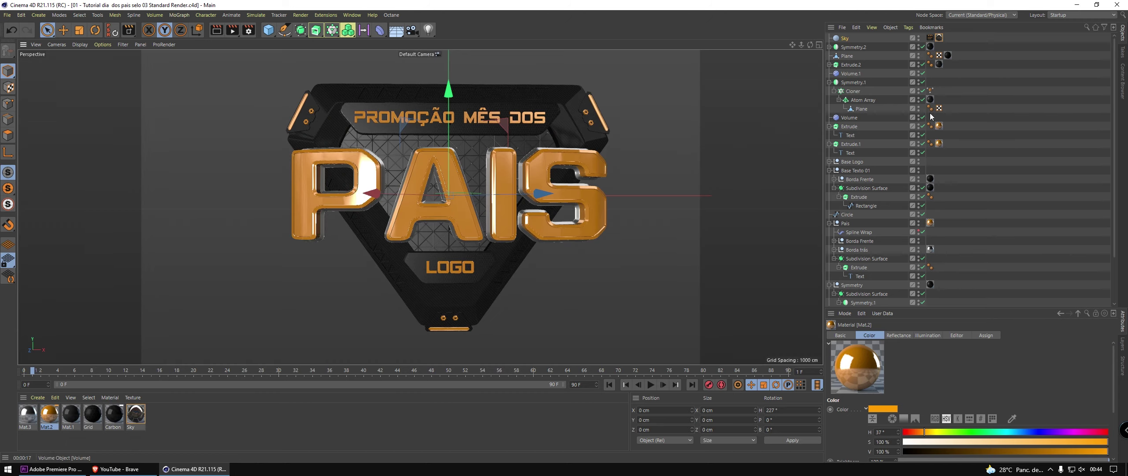
pyautogui.click(251, 31)
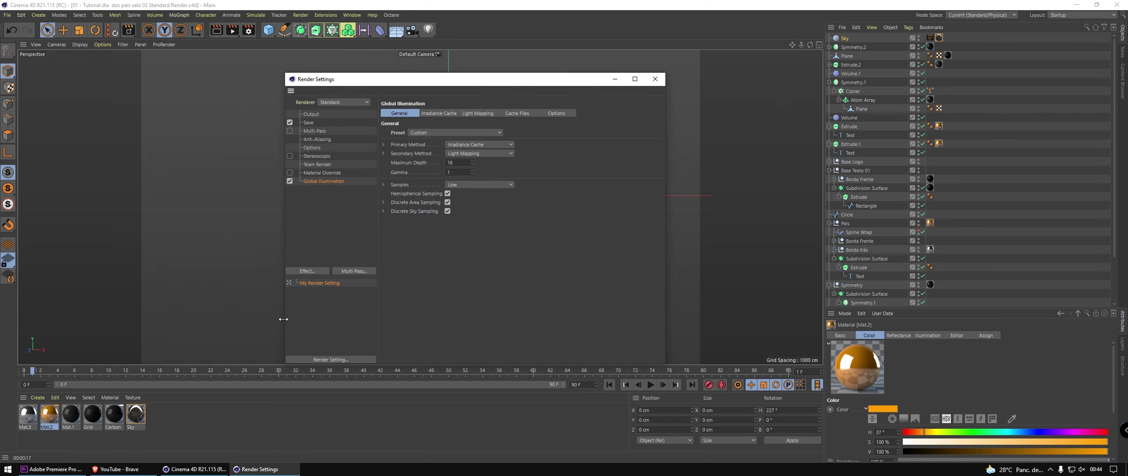
pyautogui.click(316, 272)
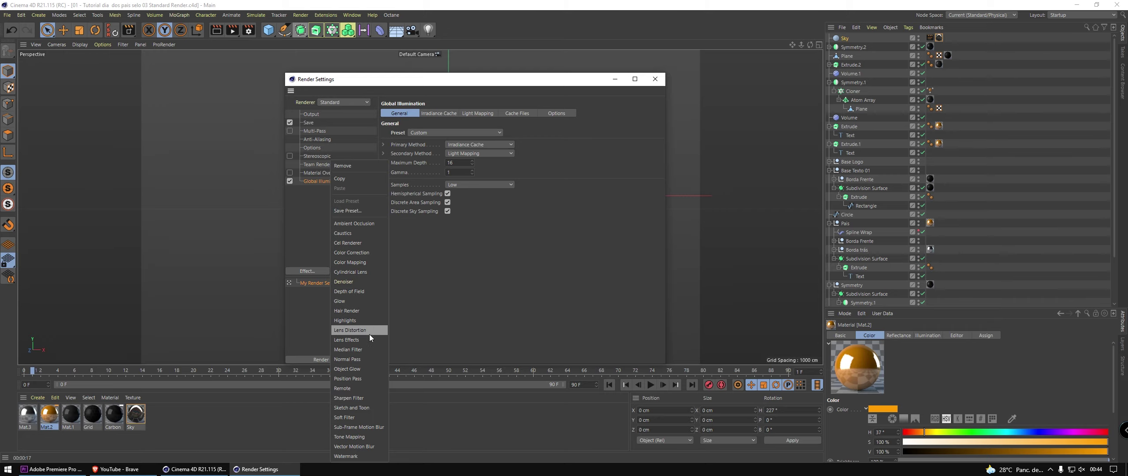
pyautogui.click(363, 281)
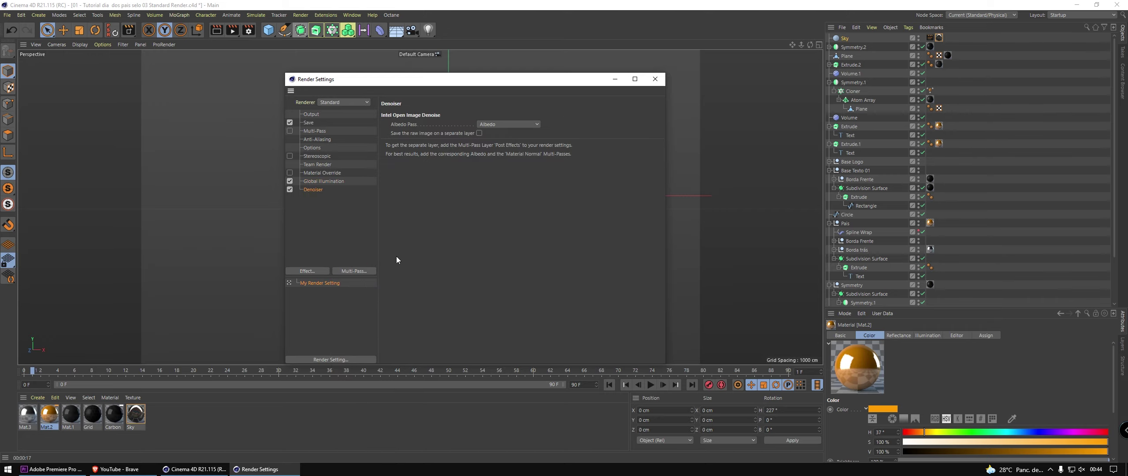
# - Save the scene and render the PAIS badge to the Picture Viewer
pyautogui.hotkey('ctrl', 's')
pyautogui.hotkey('shift', 'r')
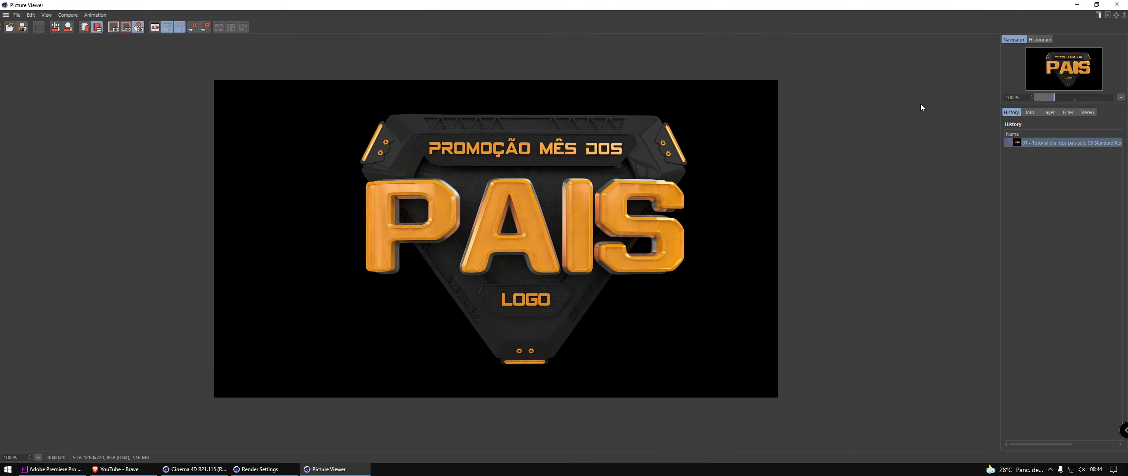
pyautogui.click(1118, 5)
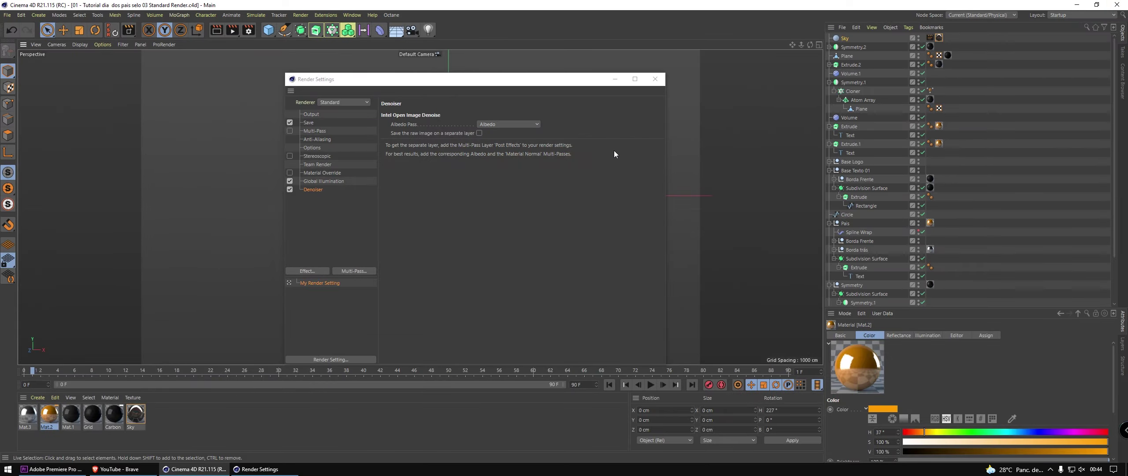
pyautogui.click(660, 75)
# - Add a +Z-oriented plane and move it in front of the logo
pyautogui.click(283, 32)
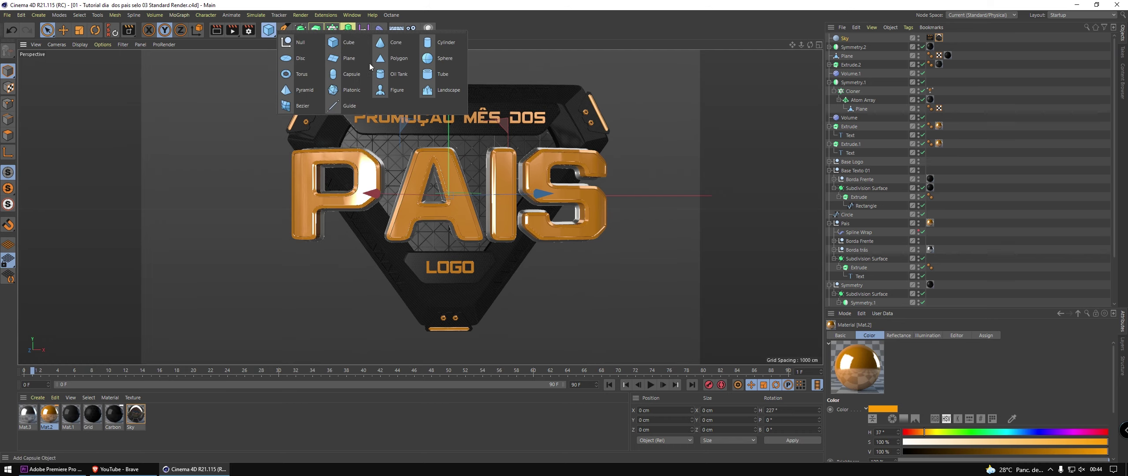
pyautogui.click(369, 63)
pyautogui.click(871, 335)
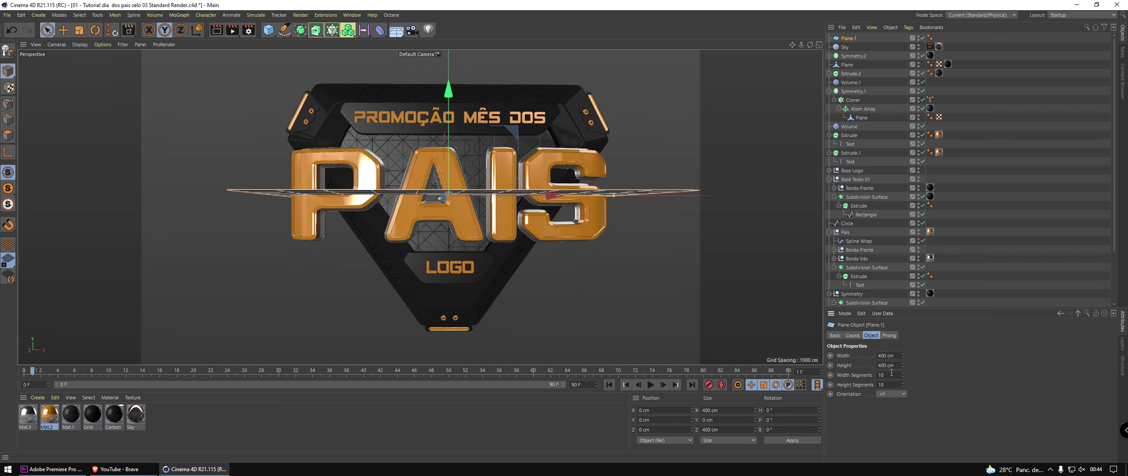
pyautogui.click(893, 440)
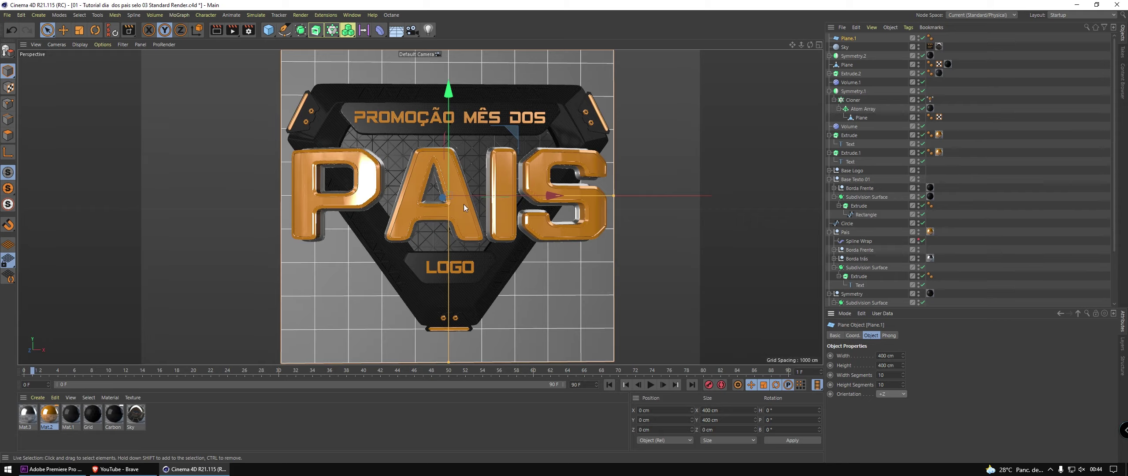
pyautogui.press('F2')
pyautogui.scroll(-5, 491, 133)
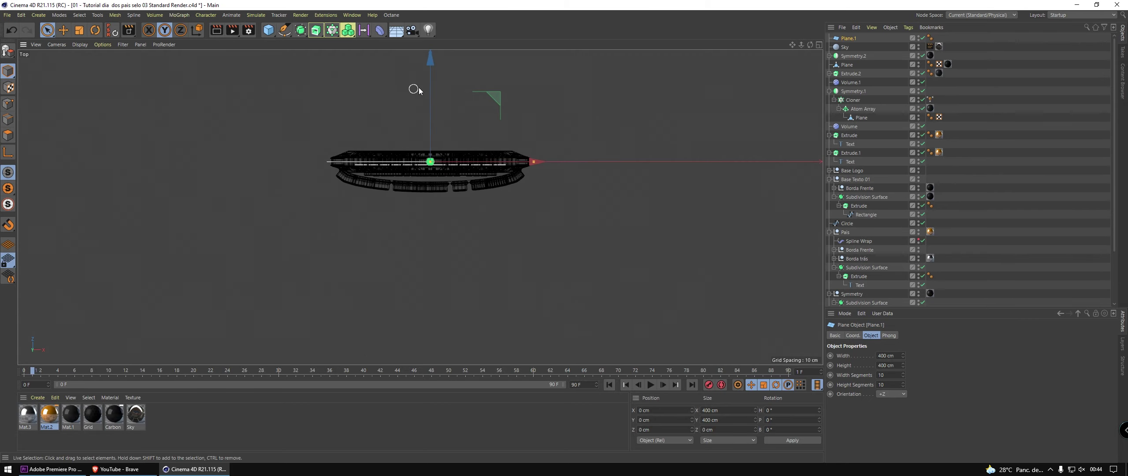
pyautogui.moveTo(428, 111); pyautogui.dragTo(448, 155)
# - Narrow the plane, give it one segment, and tilt it about 20°
pyautogui.press('F4')
pyautogui.scroll(-5, 504, 191)
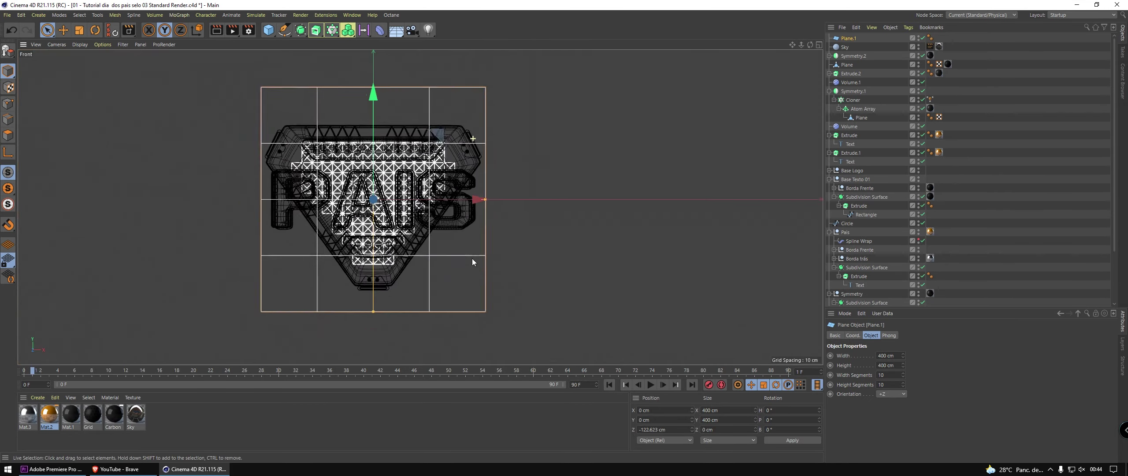
pyautogui.moveTo(452, 196); pyautogui.dragTo(400, 196)
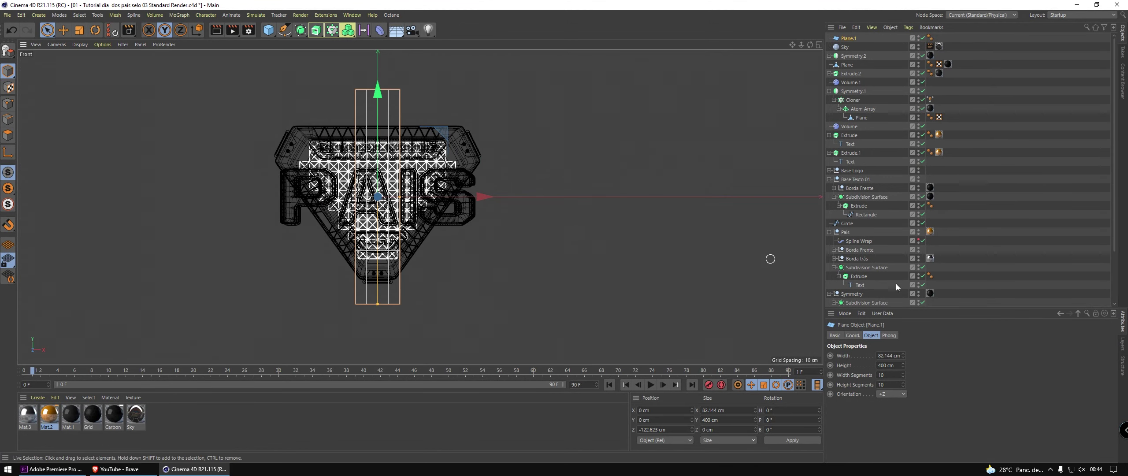
pyautogui.click(889, 375)
pyautogui.write('1')
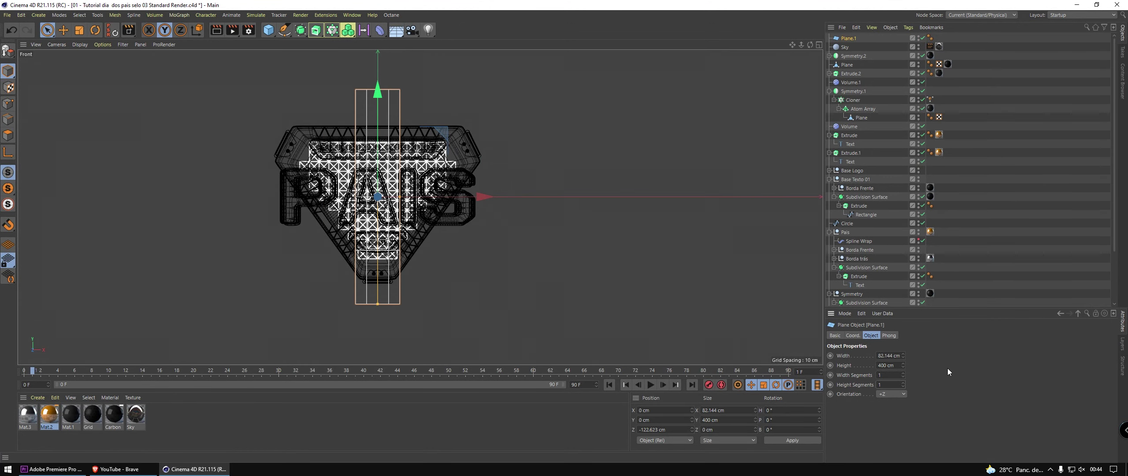
pyautogui.write('r')
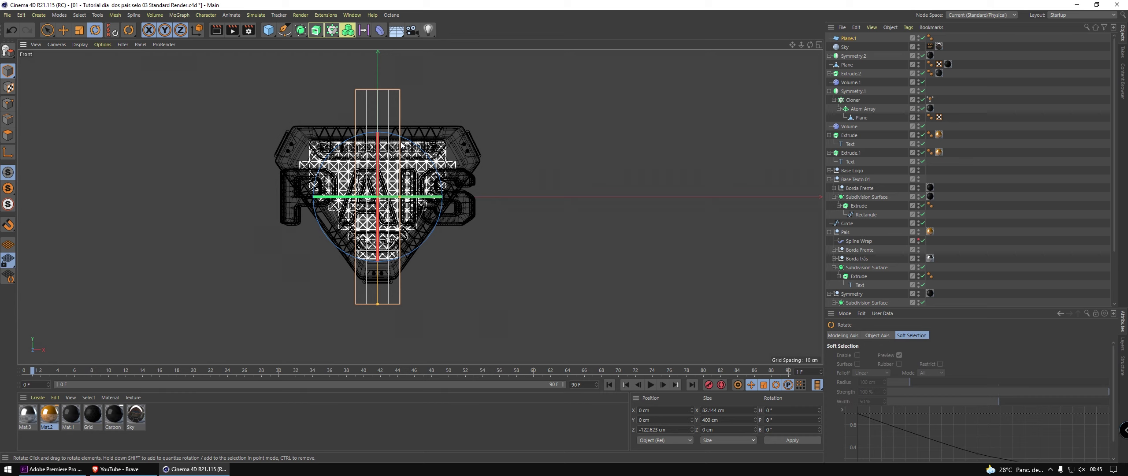
pyautogui.moveTo(402, 144); pyautogui.dragTo(318, 362)
pyautogui.press('space')
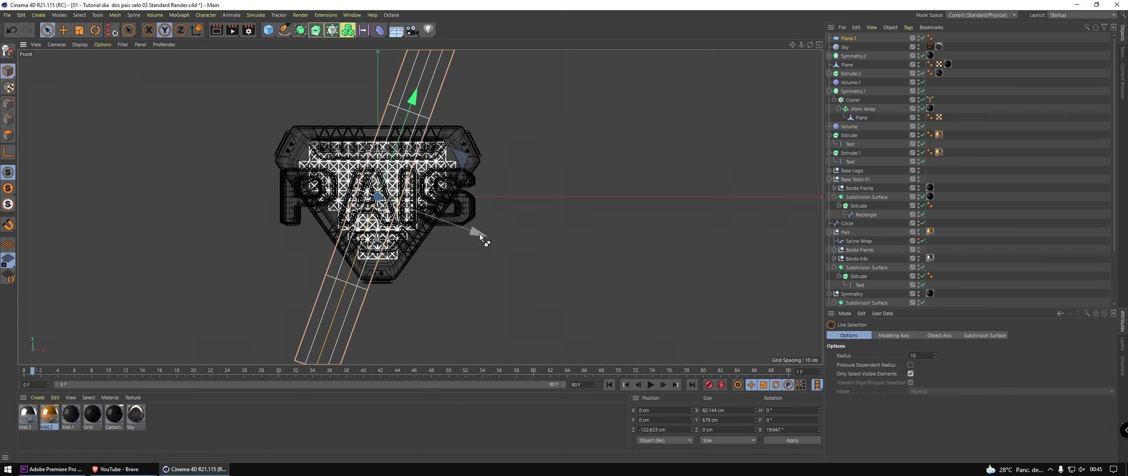
# - Copy the plane into three tilted stripes and group them under a Null
pyautogui.moveTo(479, 234)
pyautogui.mouseDown()
pyautogui.moveTo(328, 180)
pyautogui.moveTo(552, 245)
pyautogui.mouseUp()
pyautogui.press('F1')
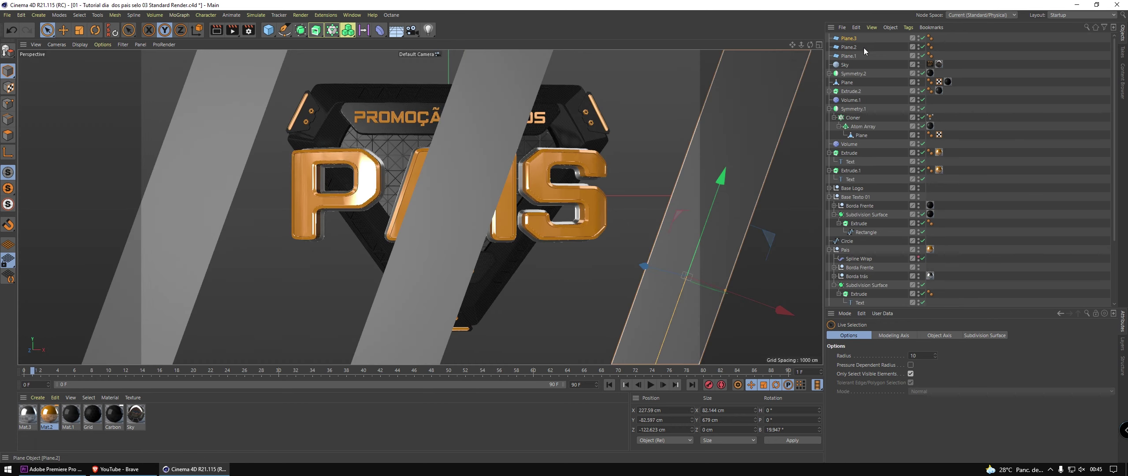
pyautogui.click(864, 47)
pyautogui.click(852, 38)
pyautogui.keyDown('shift'); pyautogui.click(853, 56); pyautogui.keyUp('shift')
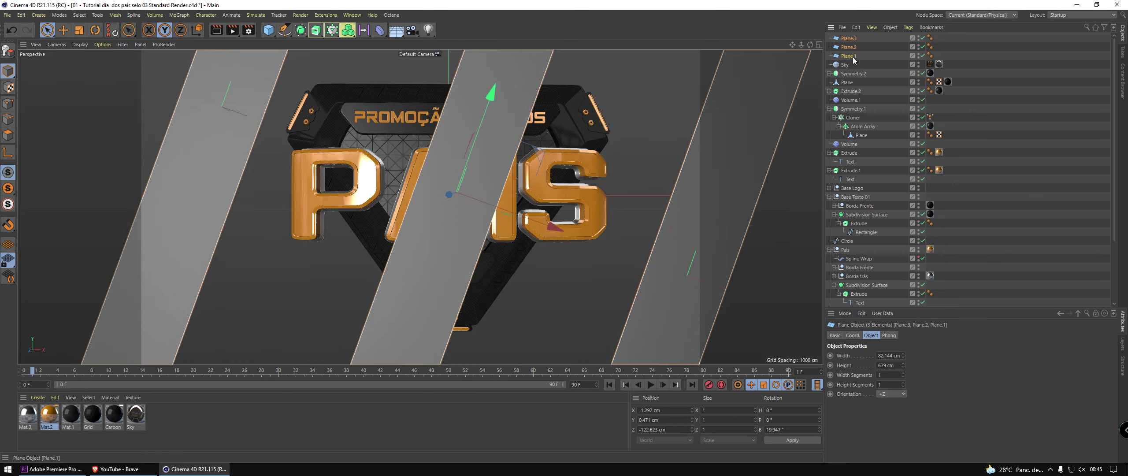
pyautogui.hotkey('alt', 'g')
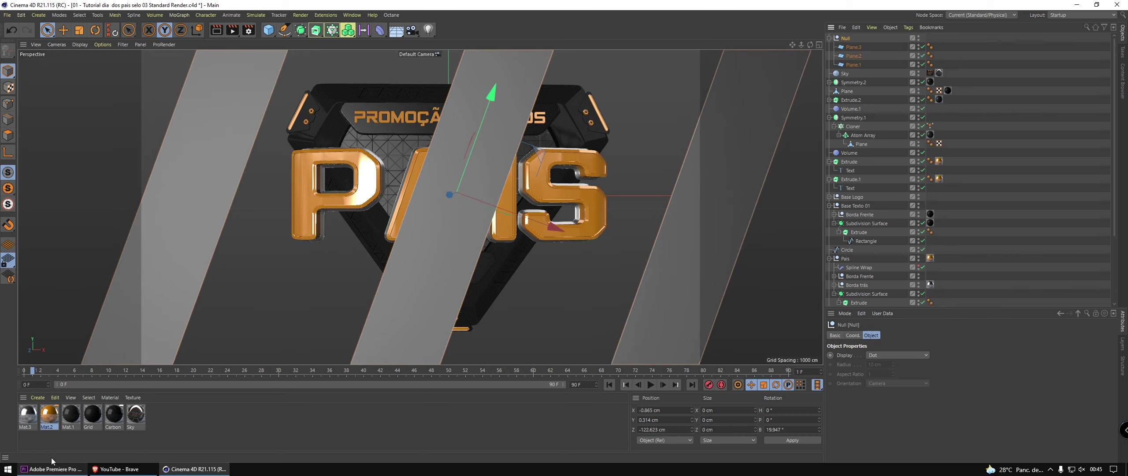
# - Create a new Sky material and apply it to the plane group
pyautogui.click(37, 397)
pyautogui.click(53, 293)
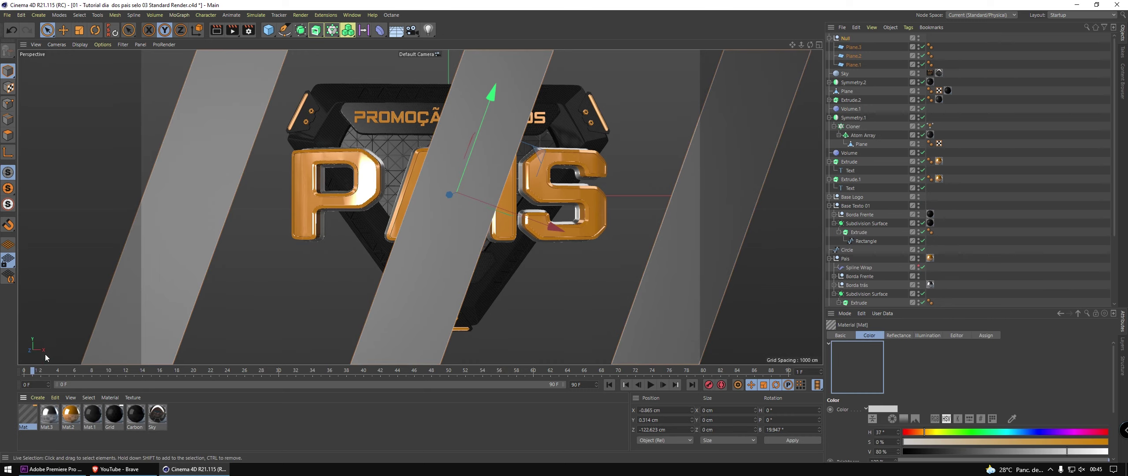
pyautogui.doubleClick(27, 413)
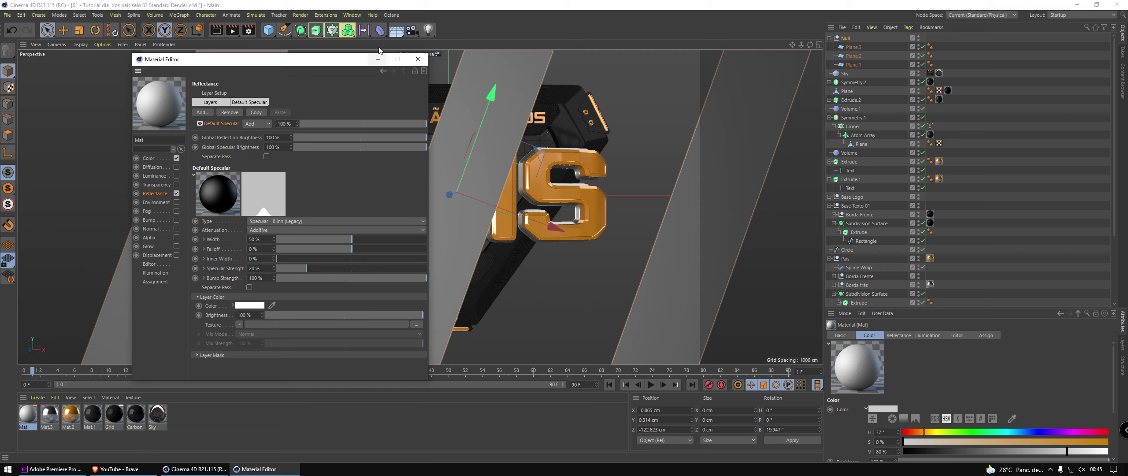
pyautogui.click(417, 59)
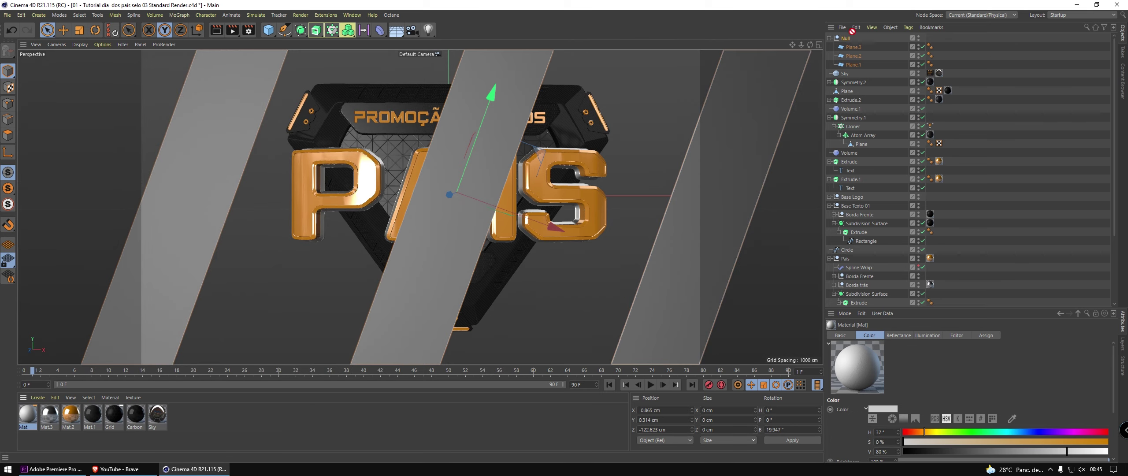
pyautogui.moveTo(157, 413); pyautogui.dragTo(844, 39)
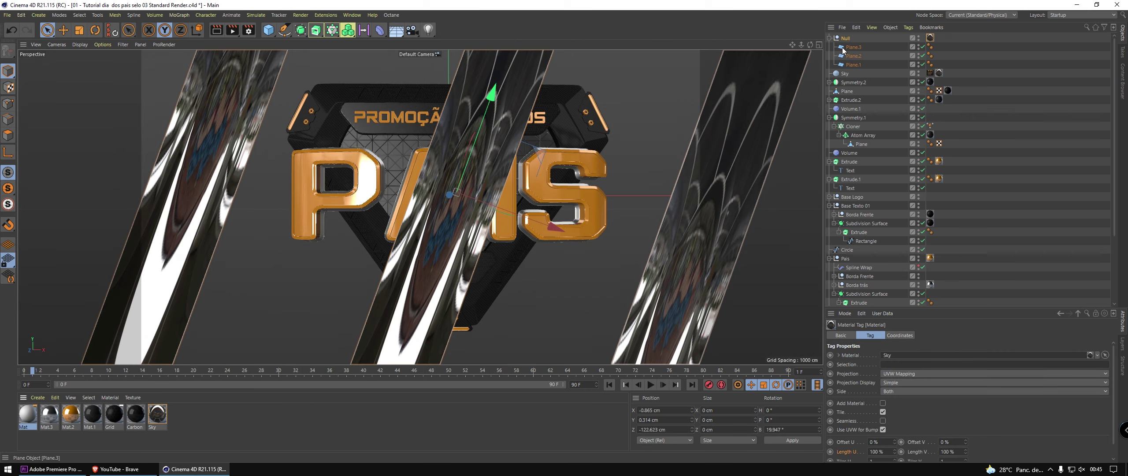
# - Add a Compositing tag with Receive Shadows and Seen by AO turned off
pyautogui.click(856, 38)
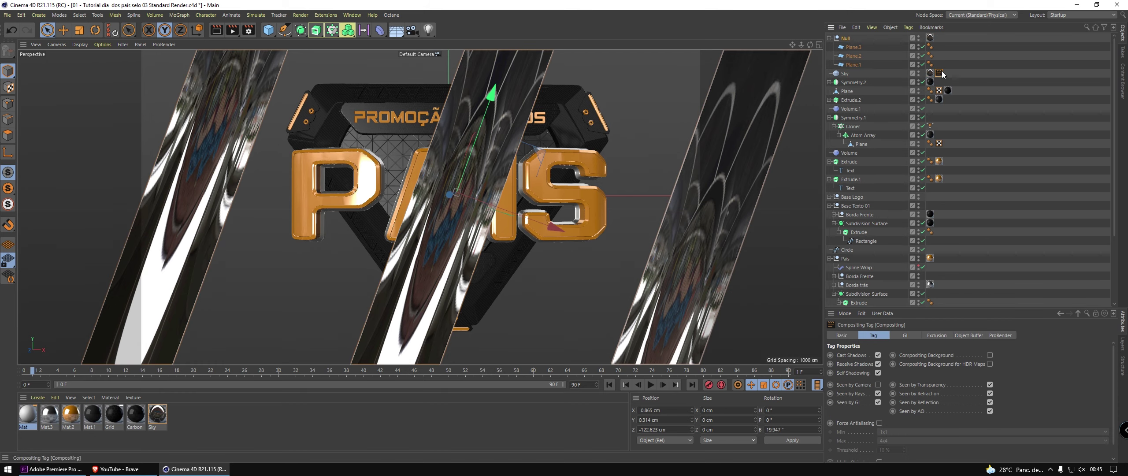
pyautogui.keyDown('ctrl'); pyautogui.moveTo(940, 74); pyautogui.dragTo(939, 39); pyautogui.keyUp('ctrl')
pyautogui.click(878, 364)
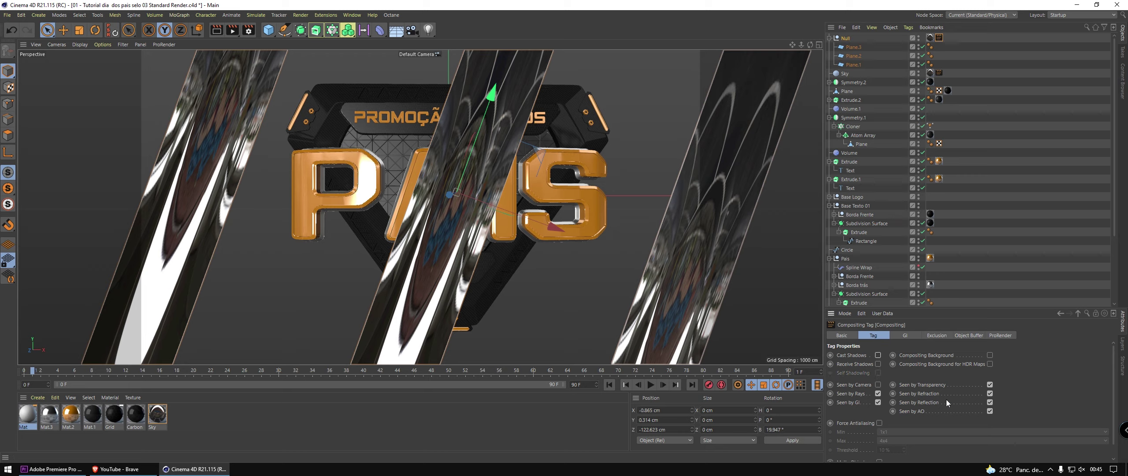
pyautogui.click(990, 412)
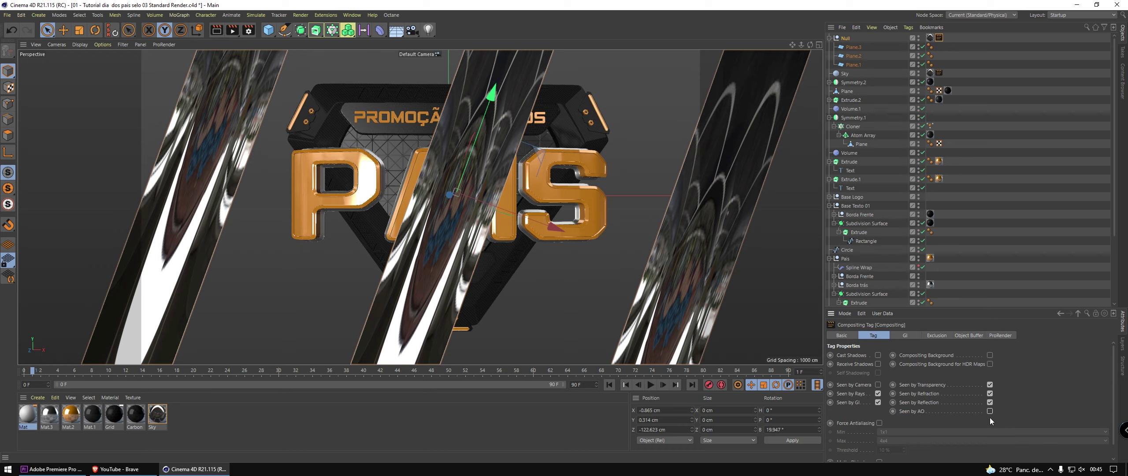
# - Hide the plane group in the editor, save, and render a viewport preview
pyautogui.click(845, 38)
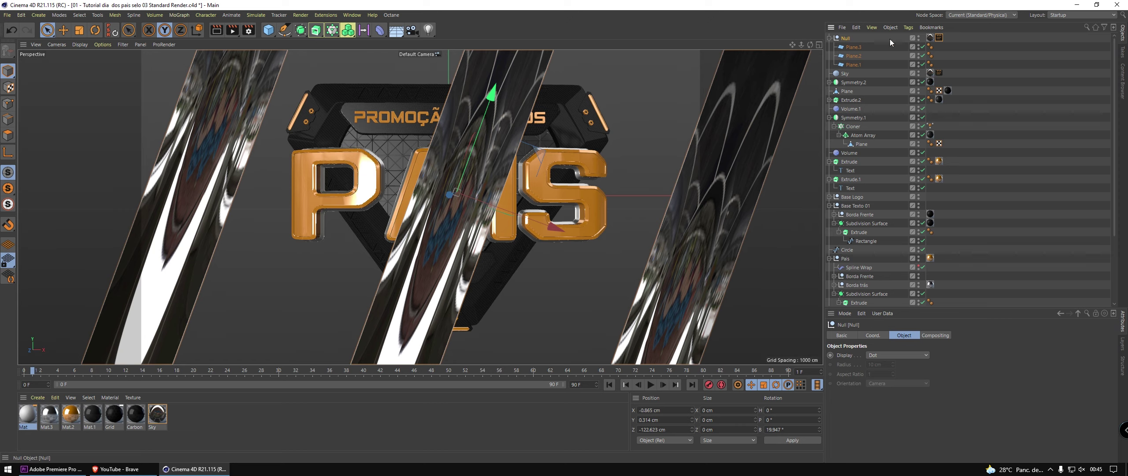
pyautogui.click(918, 37)
pyautogui.click(918, 37)
pyautogui.hotkey('ctrl', 's')
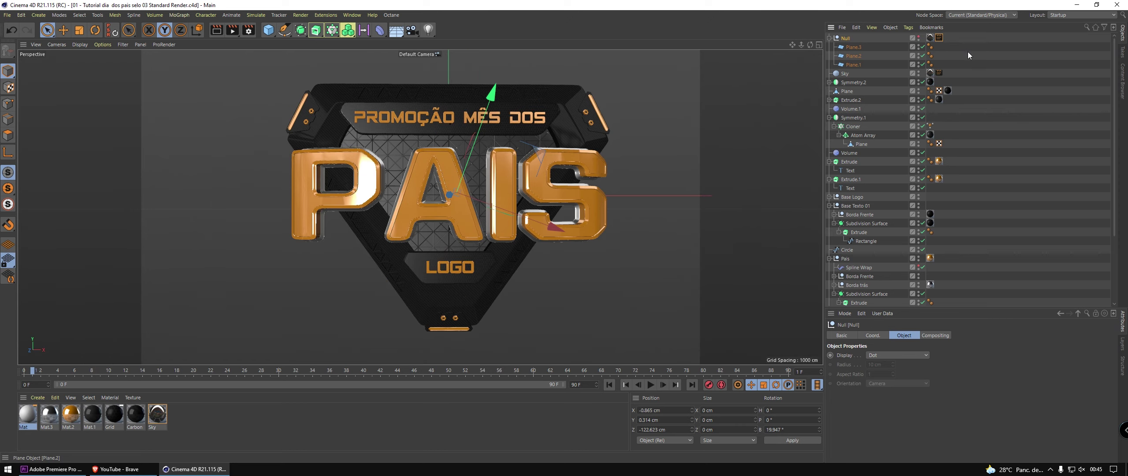
pyautogui.hotkey('ctrl', 'r')
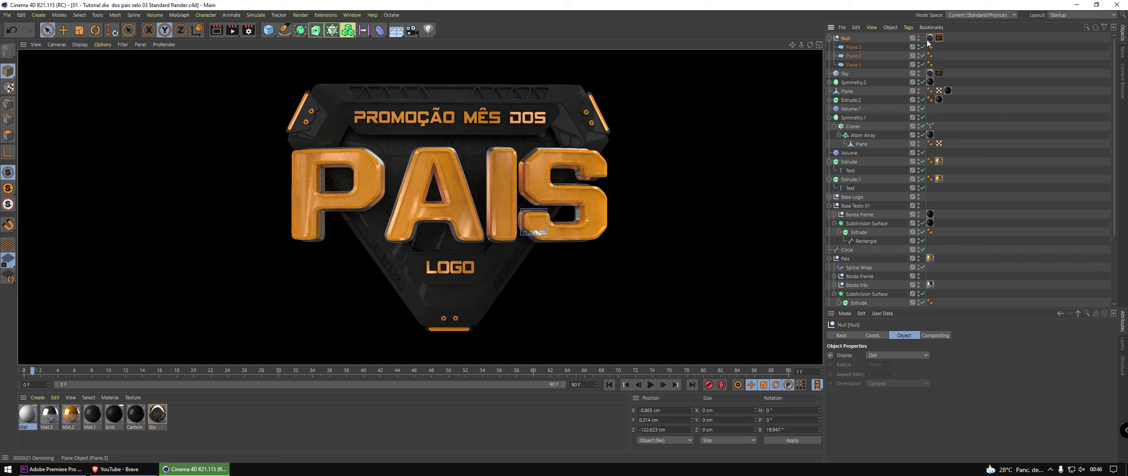
# - Assign the white Mat material to Null.1 with only Luminance enabled, Color and Reflectance off
pyautogui.moveTo(930, 37); pyautogui.dragTo(843, 38)
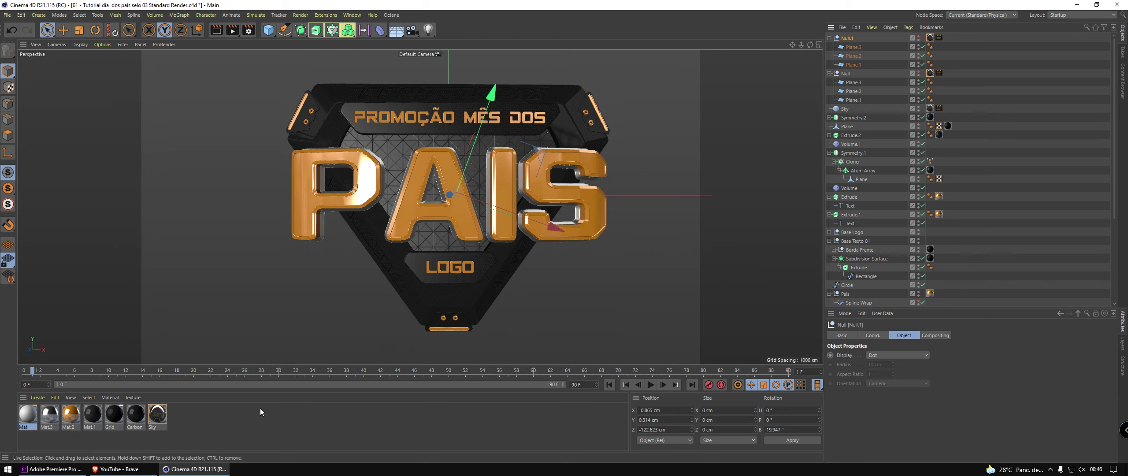
pyautogui.moveTo(27, 414); pyautogui.dragTo(930, 38)
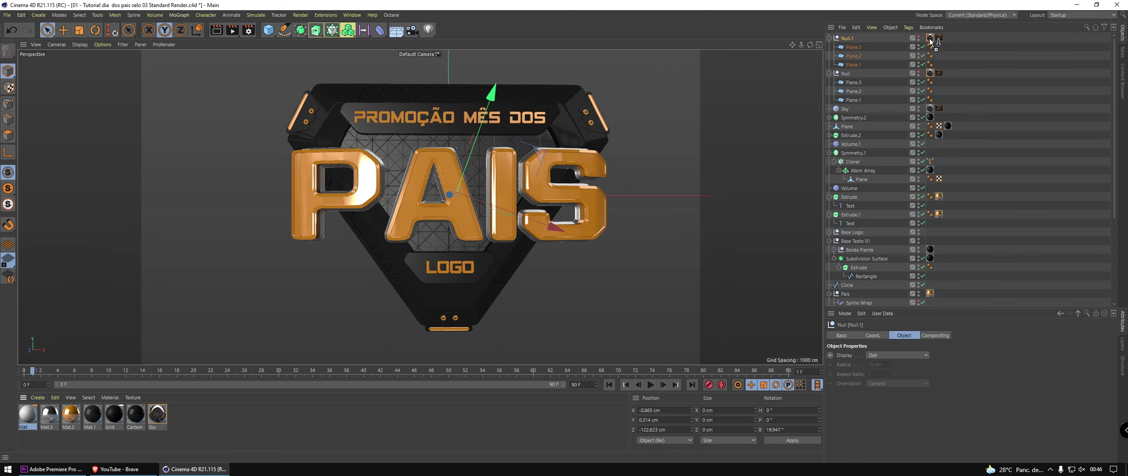
pyautogui.doubleClick(28, 416)
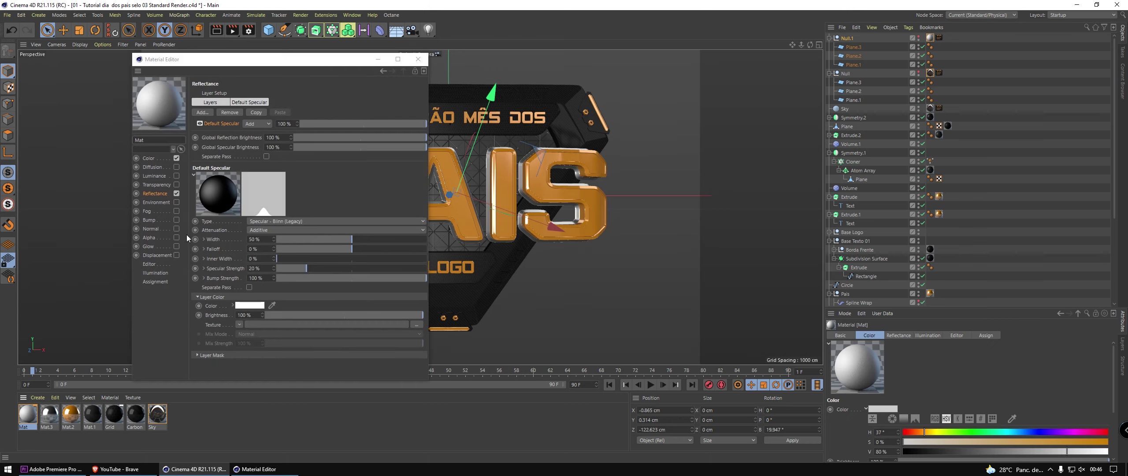
pyautogui.click(176, 158)
pyautogui.click(176, 175)
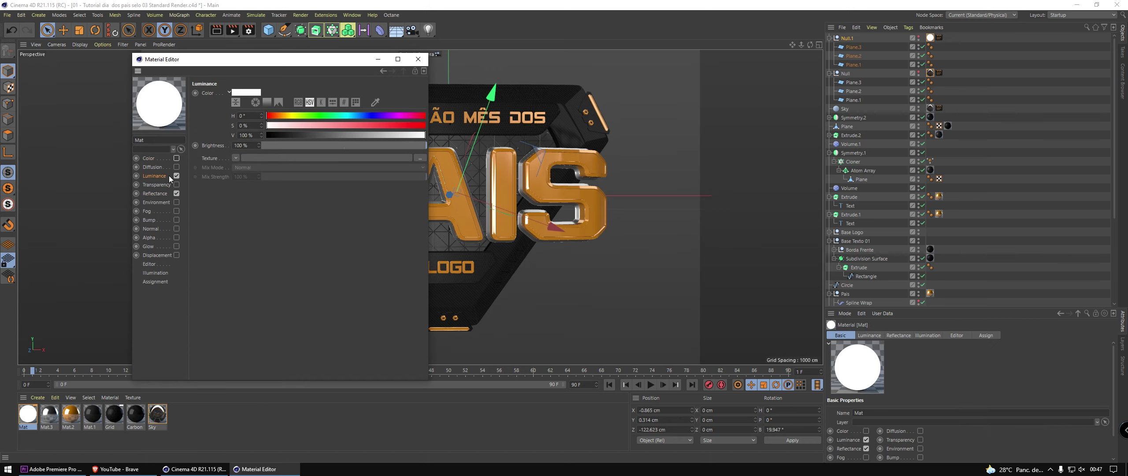
pyautogui.click(176, 193)
# - Hide the Null group in the editor and start an interactive preview render
pyautogui.click(417, 58)
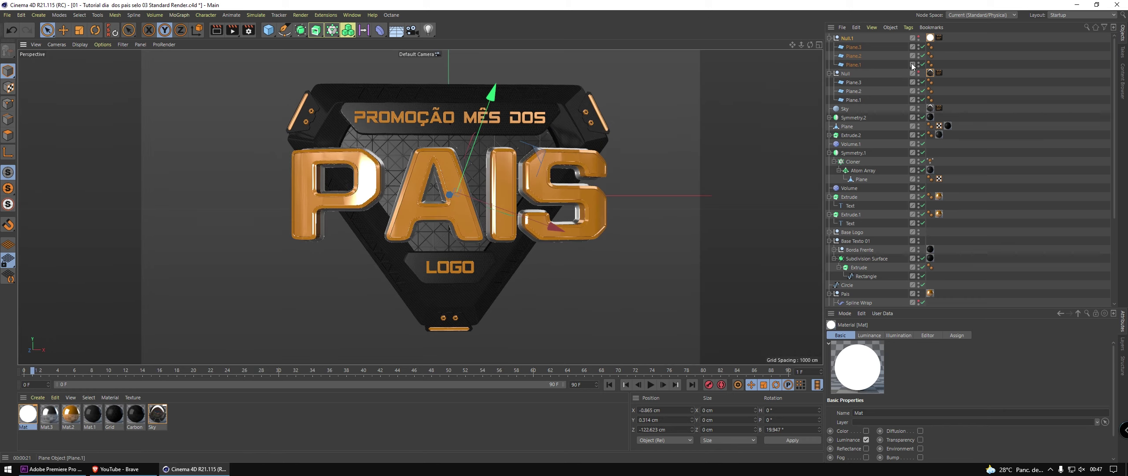
pyautogui.click(917, 73)
pyautogui.hotkey('ctrl', 'r')
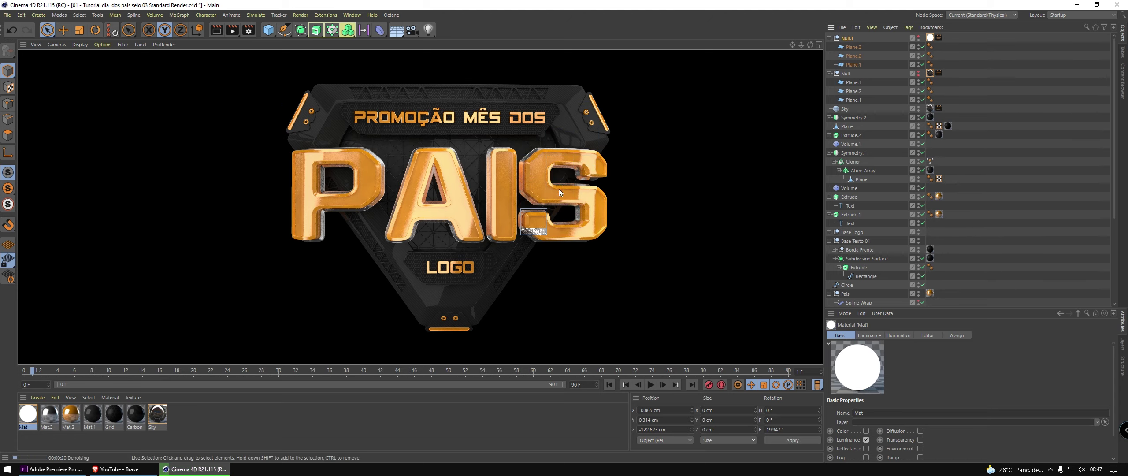
# - Lower the Grid material's Layer 1 reflection brightness to 33%, save, and preview the render
pyautogui.doubleClick(113, 415)
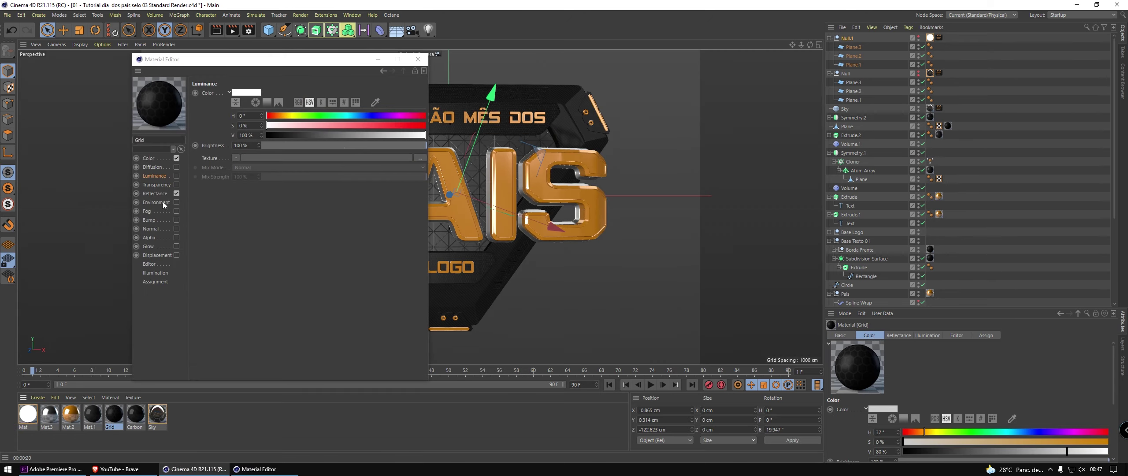
pyautogui.click(155, 193)
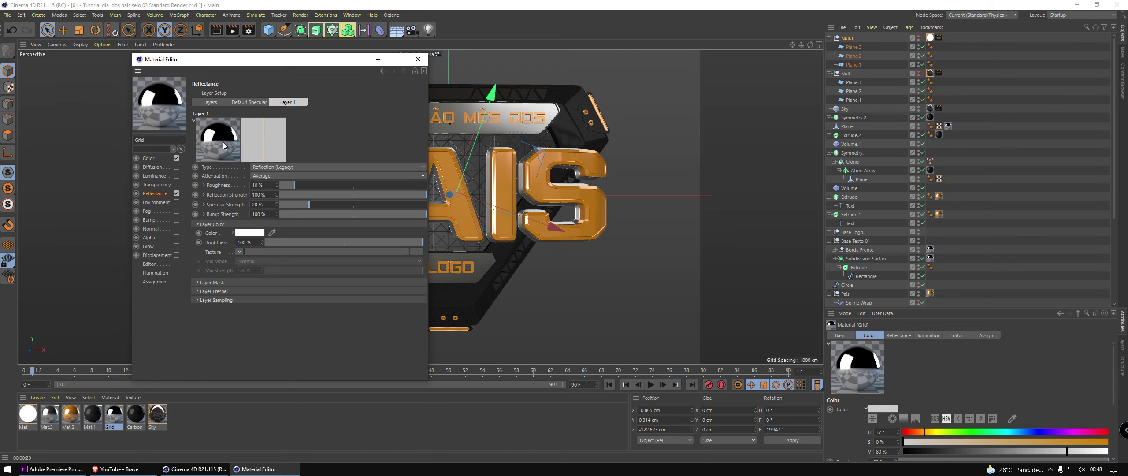
pyautogui.click(247, 102)
pyautogui.click(234, 102)
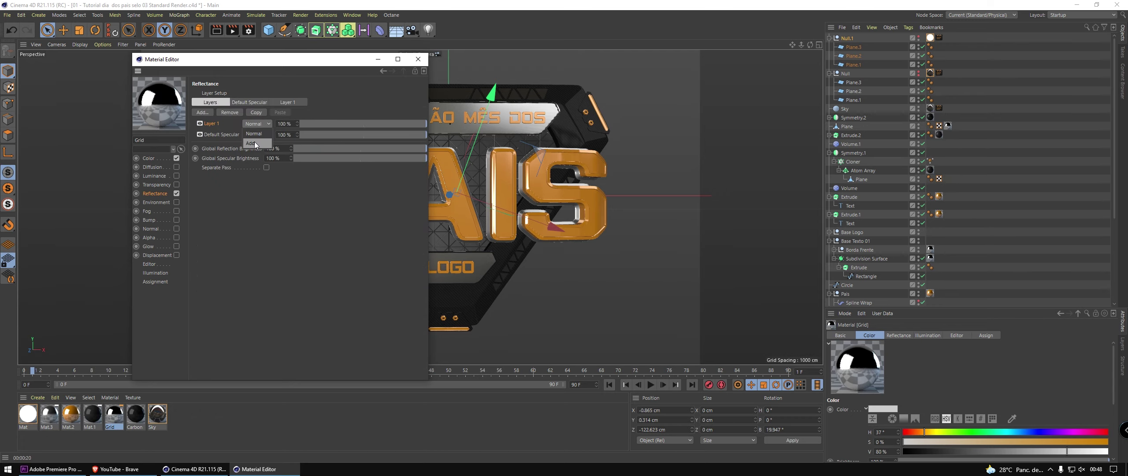
pyautogui.click(285, 103)
pyautogui.click(324, 242)
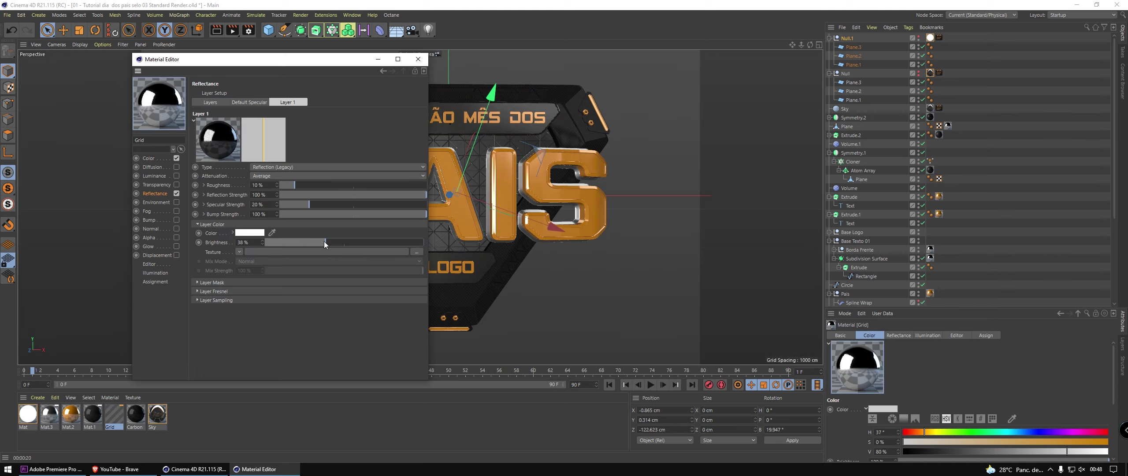
pyautogui.click(418, 58)
pyautogui.hotkey('ctrl', 's')
pyautogui.hotkey('ctrl', 'r')
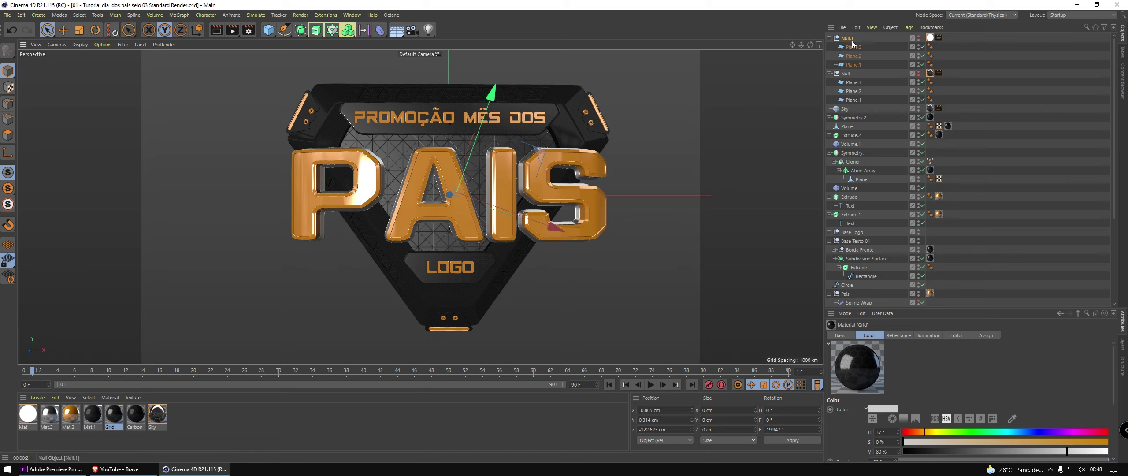
# - Give Null.1 a Display tag with visibility set to 23%
pyautogui.click(895, 37)
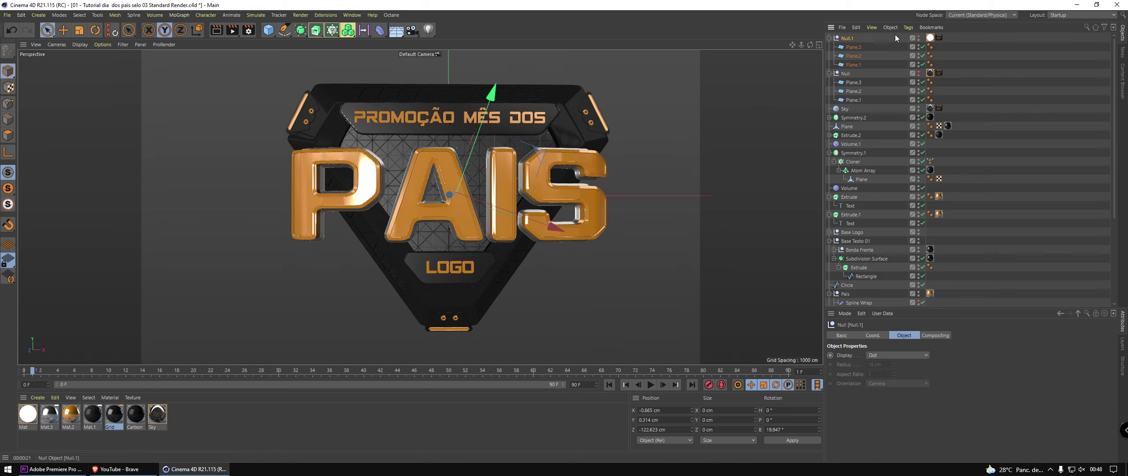
pyautogui.moveTo(928, 129)
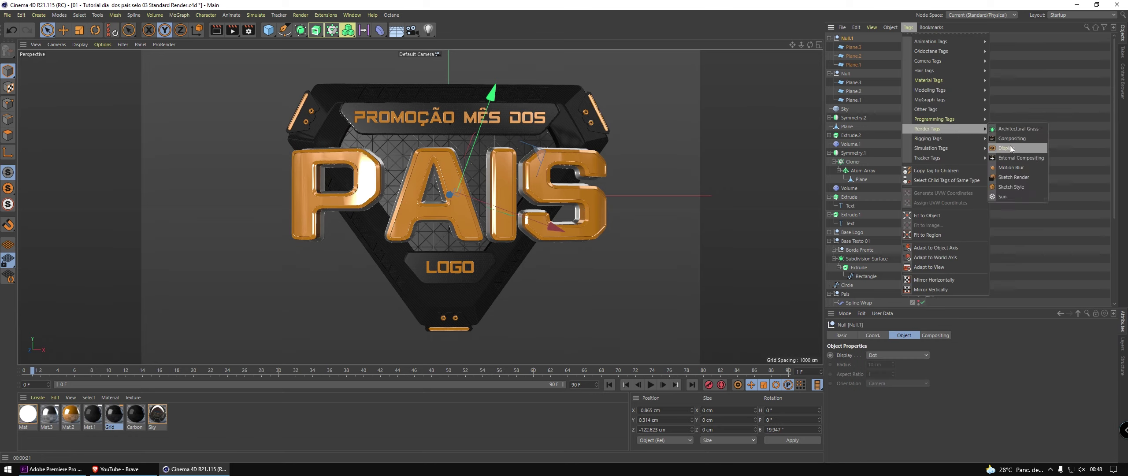
pyautogui.click(1010, 149)
pyautogui.click(850, 392)
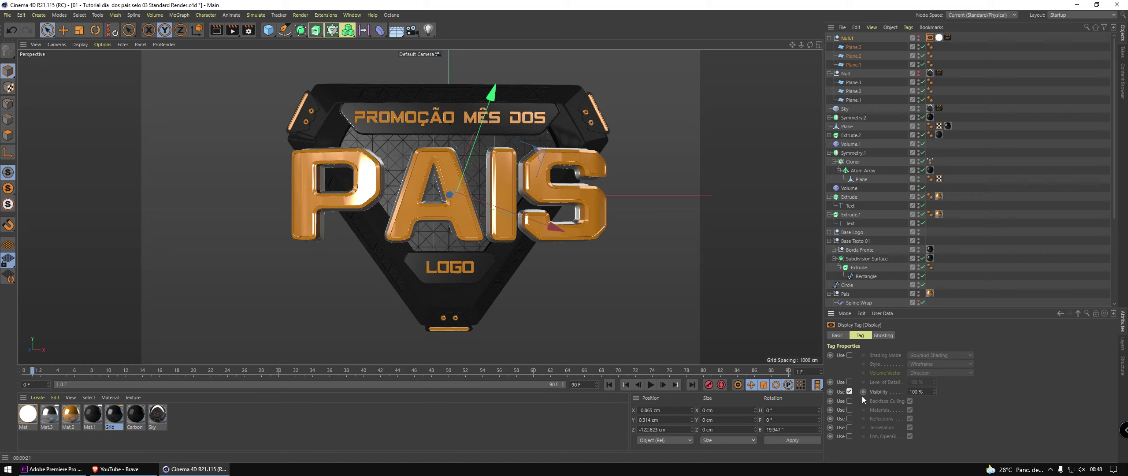
pyautogui.write('23')
pyautogui.press('Return')
# - Test-render a region around the logo, then save the scene
pyautogui.moveTo(217, 35)
pyautogui.mouseDown()
pyautogui.moveTo(264, 50)
pyautogui.moveTo(671, 374)
pyautogui.mouseUp()
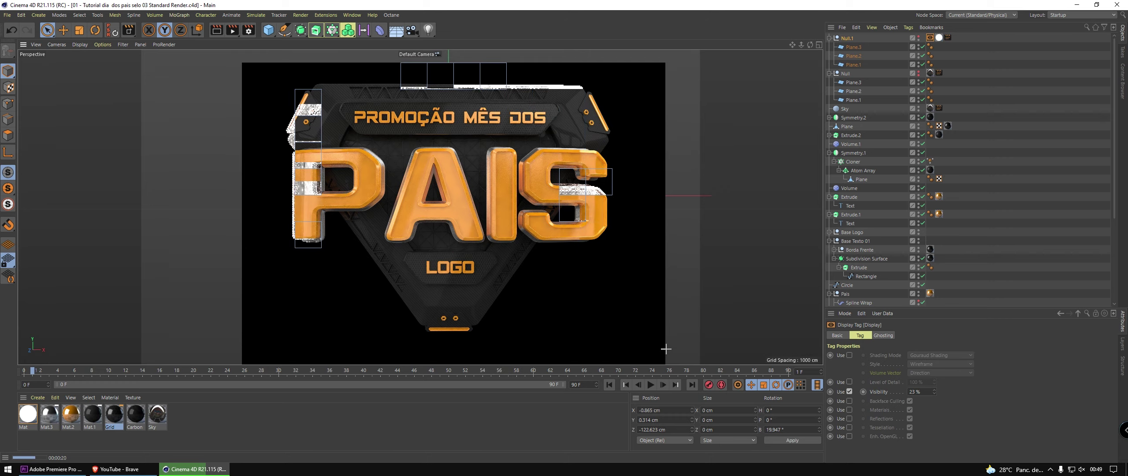
pyautogui.click(518, 160)
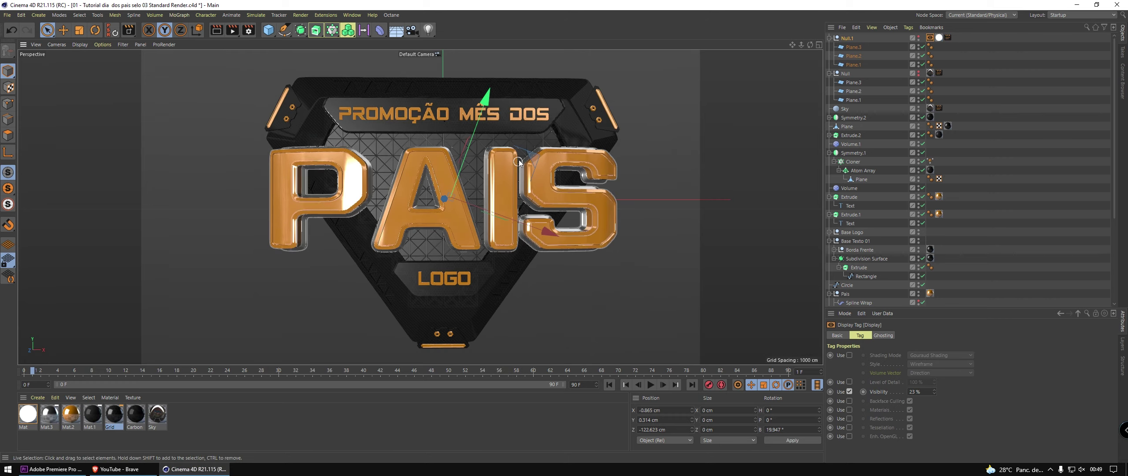
pyautogui.hotkey('ctrl', 's')
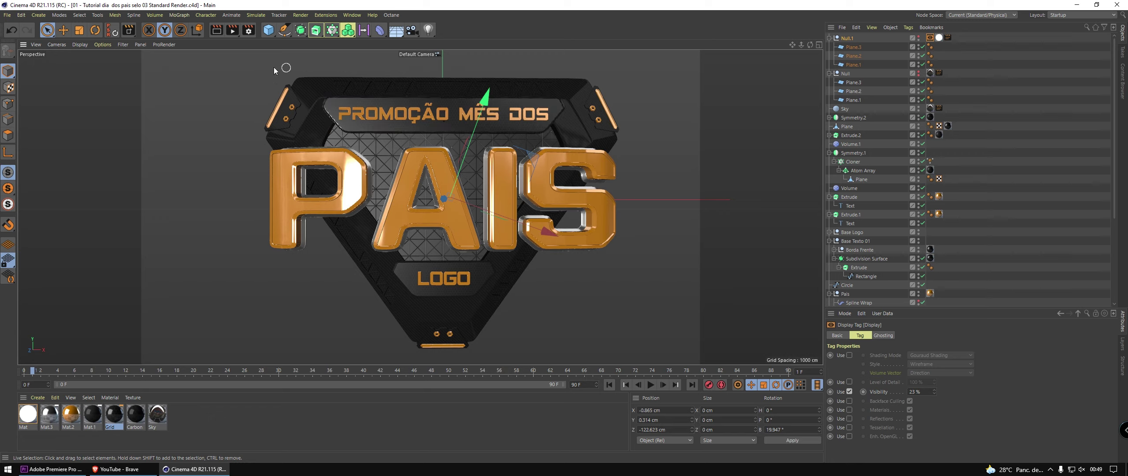
# - Set the render save format to PNG at 16 bits per channel
pyautogui.click(250, 30)
pyautogui.moveTo(278, 29); pyautogui.dragTo(274, 36)
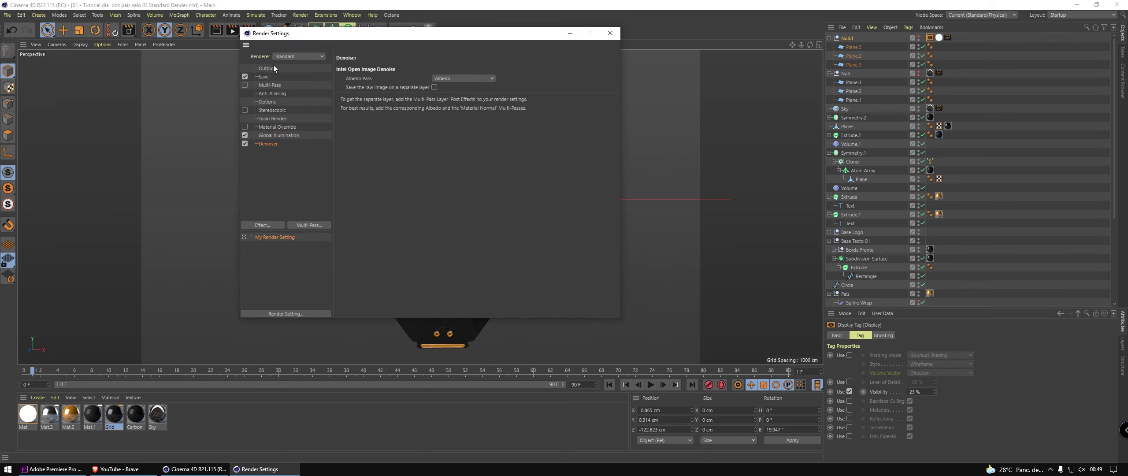
pyautogui.click(267, 68)
pyautogui.click(416, 94)
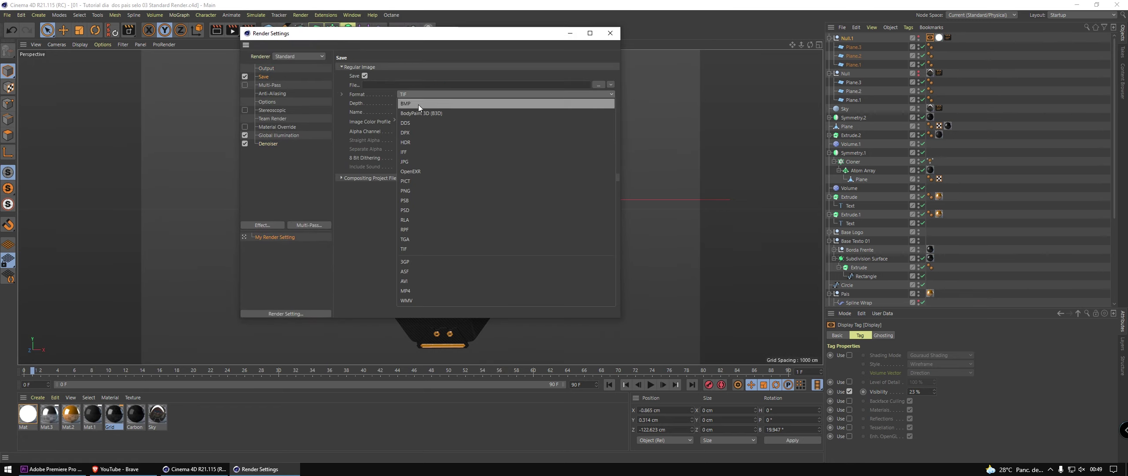
pyautogui.click(421, 189)
pyautogui.click(413, 103)
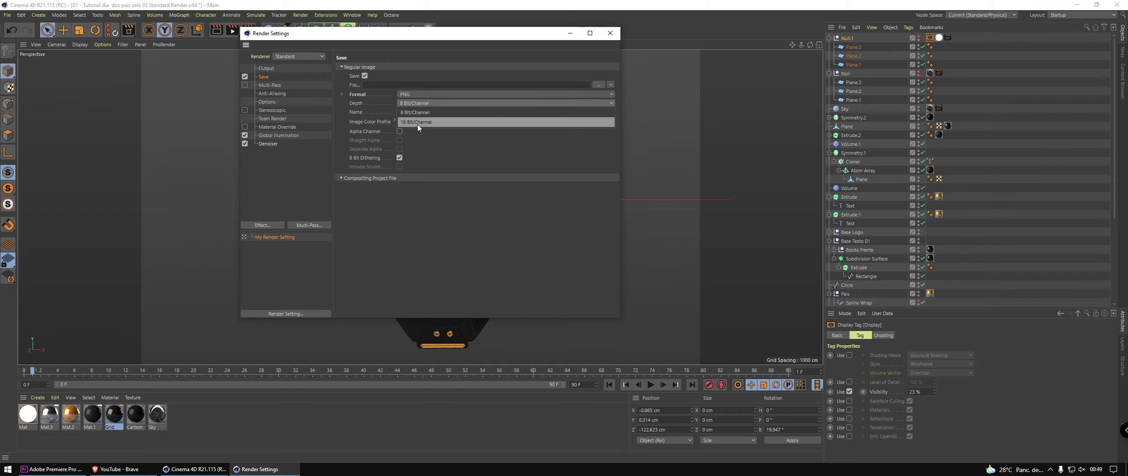
pyautogui.click(413, 124)
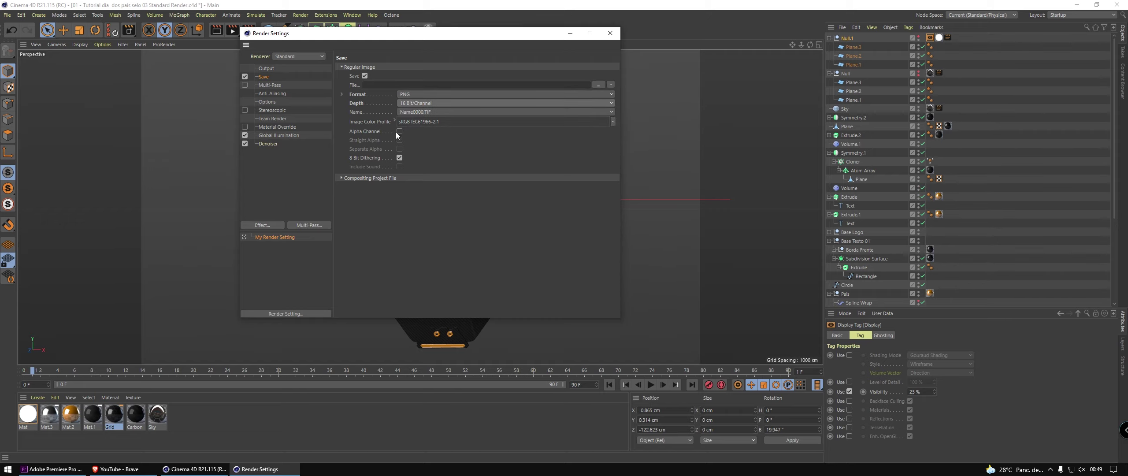
# - Set the render output size to 2250 × 2500 pixels
pyautogui.click(272, 69)
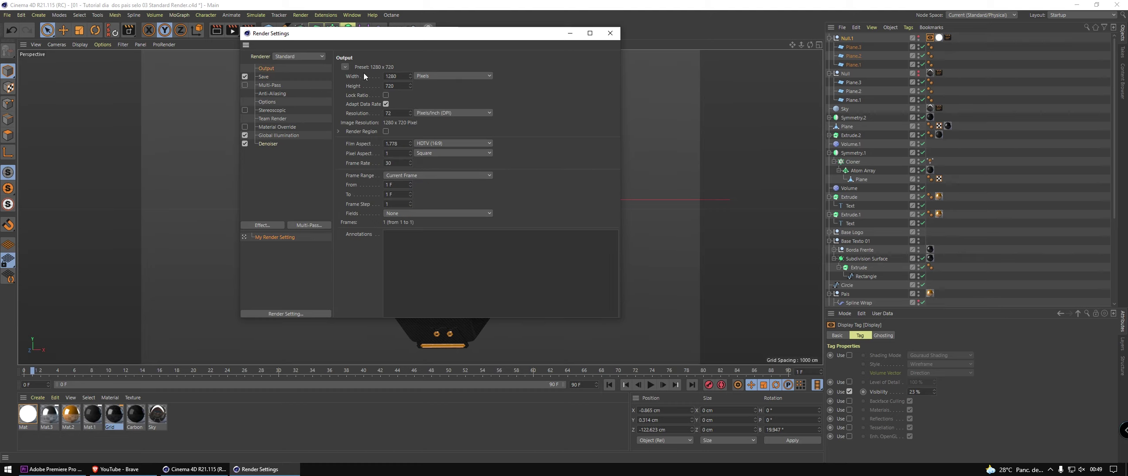
pyautogui.click(346, 67)
pyautogui.moveTo(362, 95)
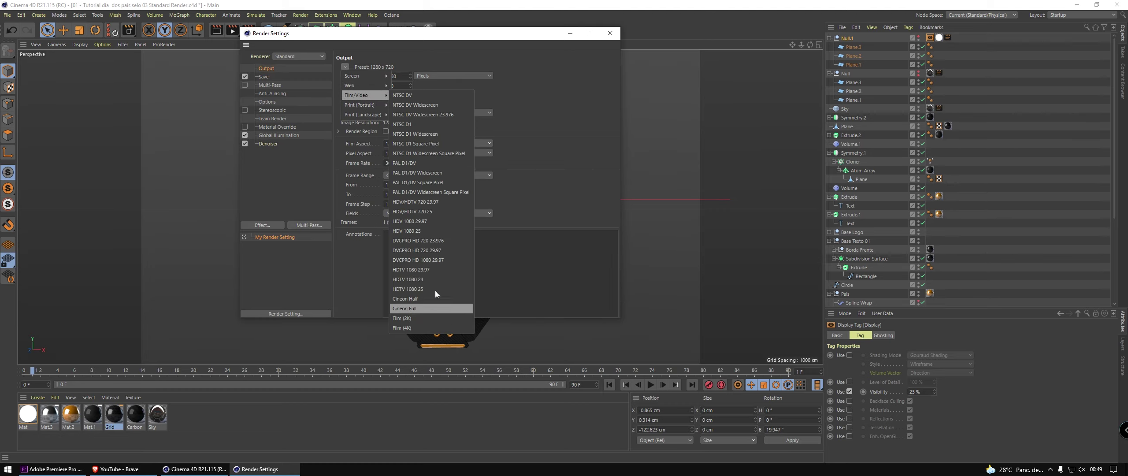
pyautogui.click(558, 174)
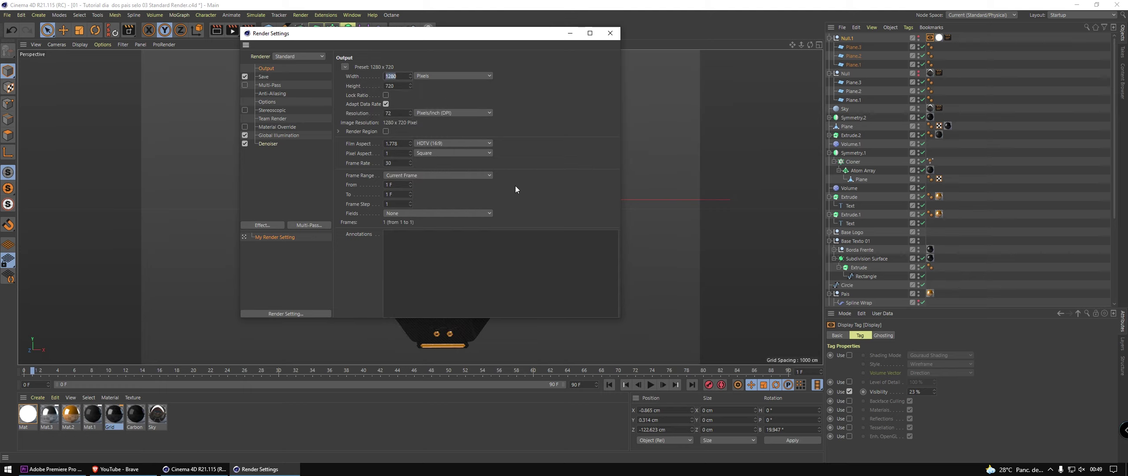
pyautogui.write('2')
pyautogui.press('Tab')
pyautogui.write('2')
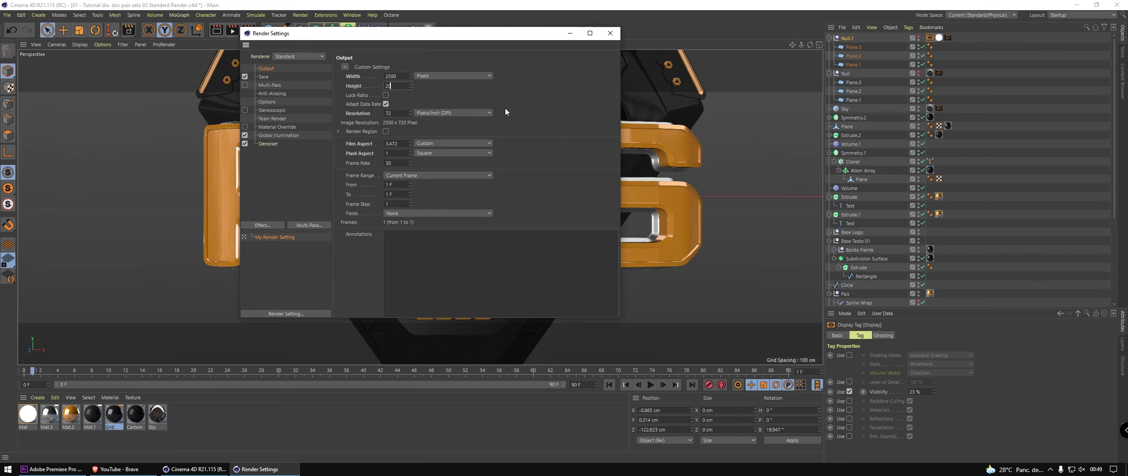
pyautogui.write('0')
pyautogui.write('2')
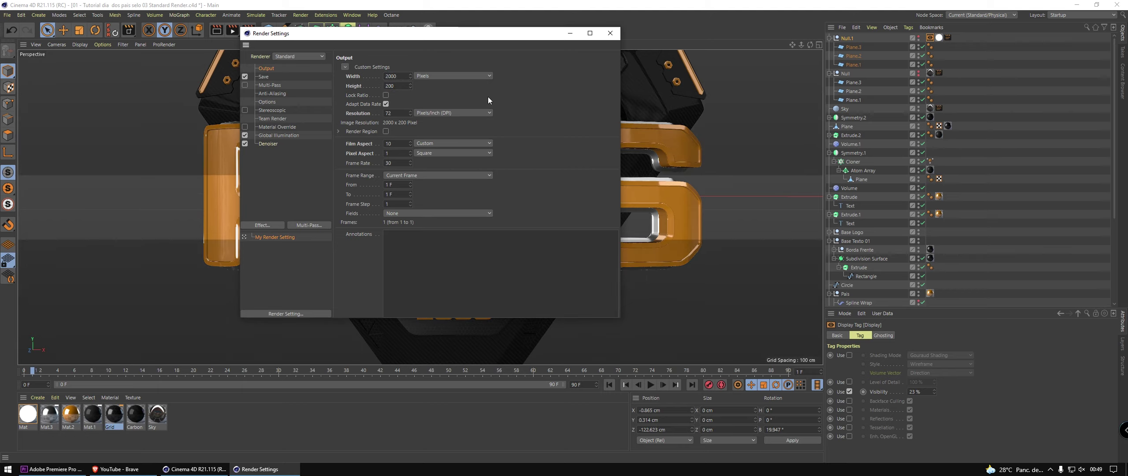
pyautogui.write('0')
pyautogui.press('Tab')
pyautogui.write('20')
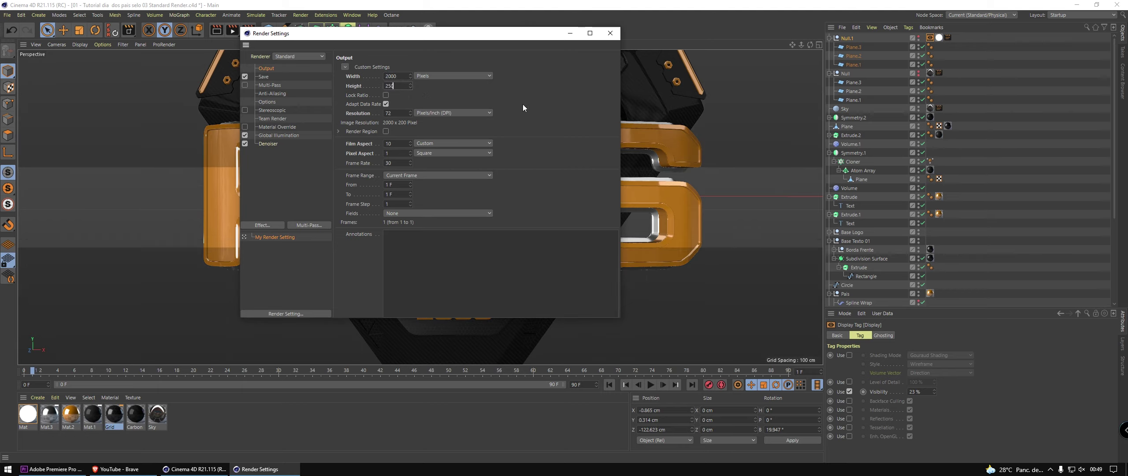
pyautogui.write('0')
pyautogui.press('Return')
pyautogui.click(609, 33)
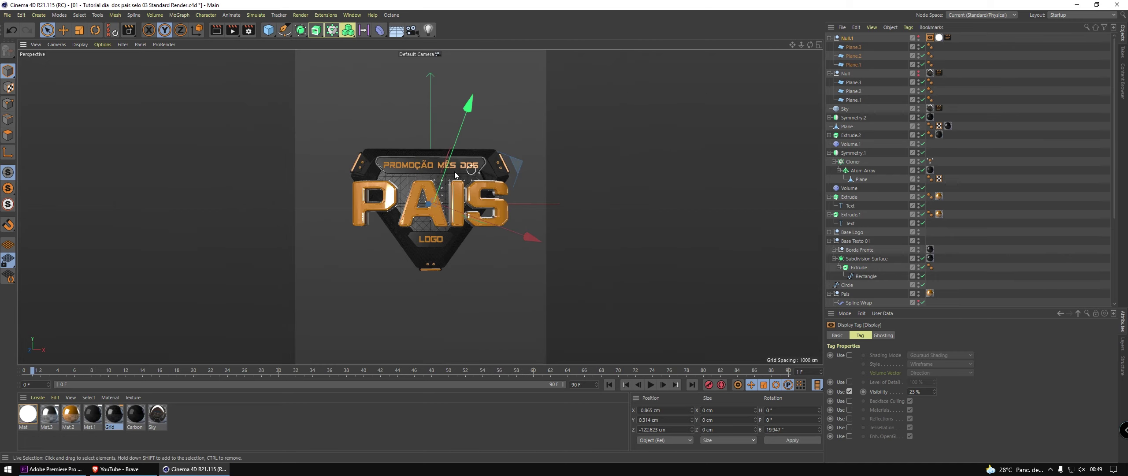
pyautogui.click(249, 30)
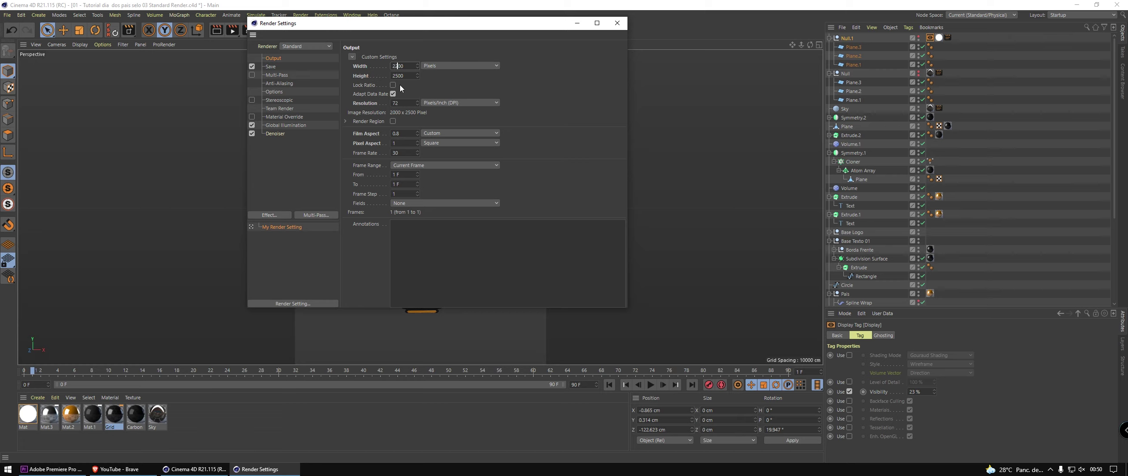
pyautogui.press('Return')
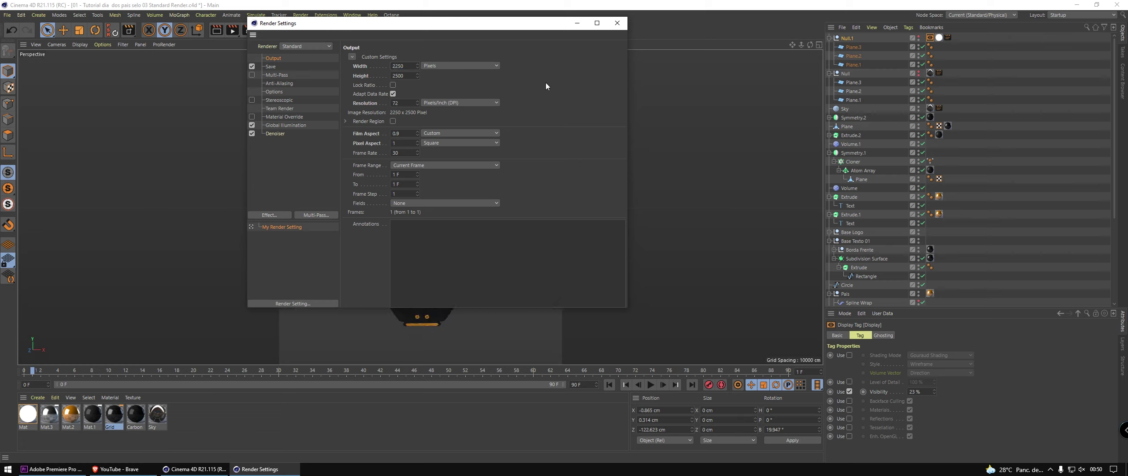
pyautogui.click(623, 23)
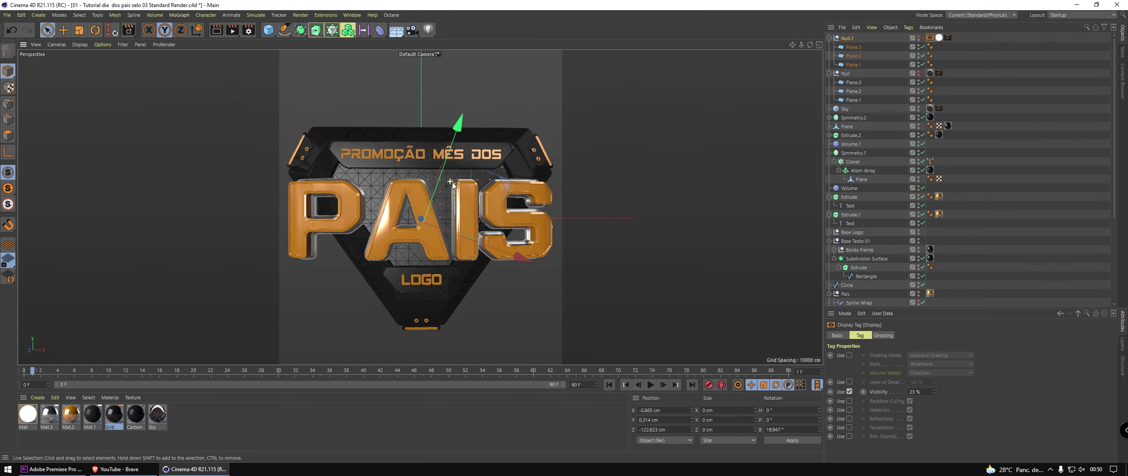
# - Save the scene, orbit around the badge, and select the extrusion objects in turn
pyautogui.hotkey('ctrl', 's')
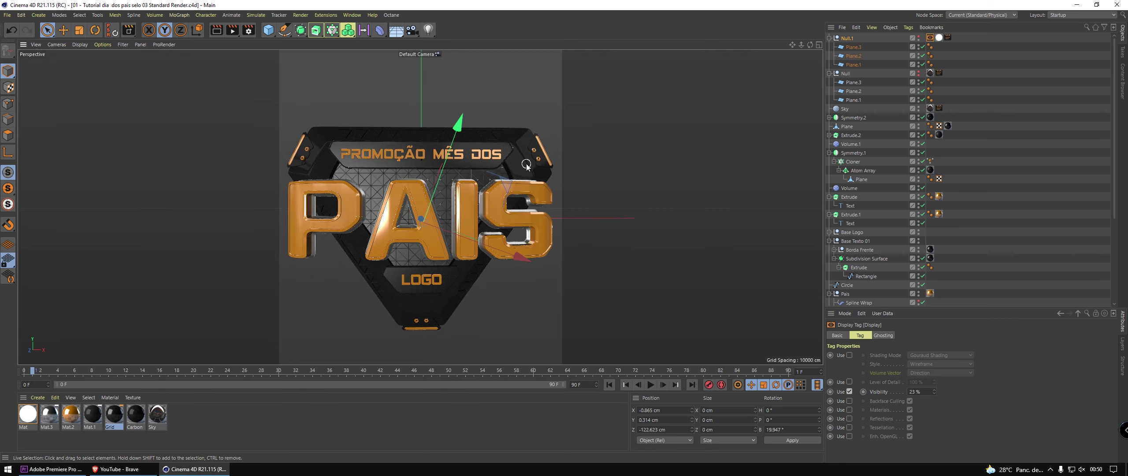
pyautogui.click(361, 94)
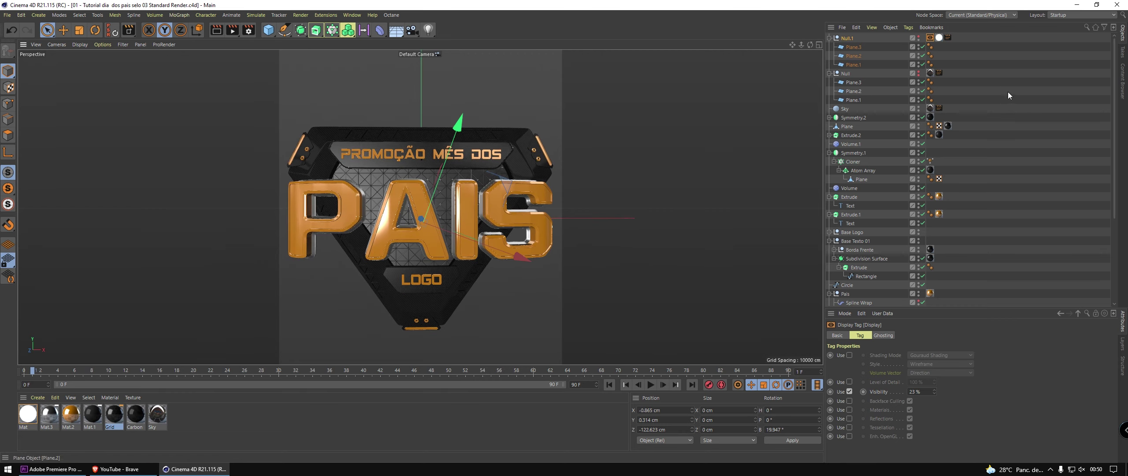
pyautogui.moveTo(494, 233)
pyautogui.keyDown('alt'); pyautogui.mouseDown()
pyautogui.moveTo(488, 188)
pyautogui.moveTo(416, 222)
pyautogui.moveTo(449, 206)
pyautogui.moveTo(436, 213)
pyautogui.mouseUp(); pyautogui.keyUp('alt')
pyautogui.scroll(2, 427, 213)
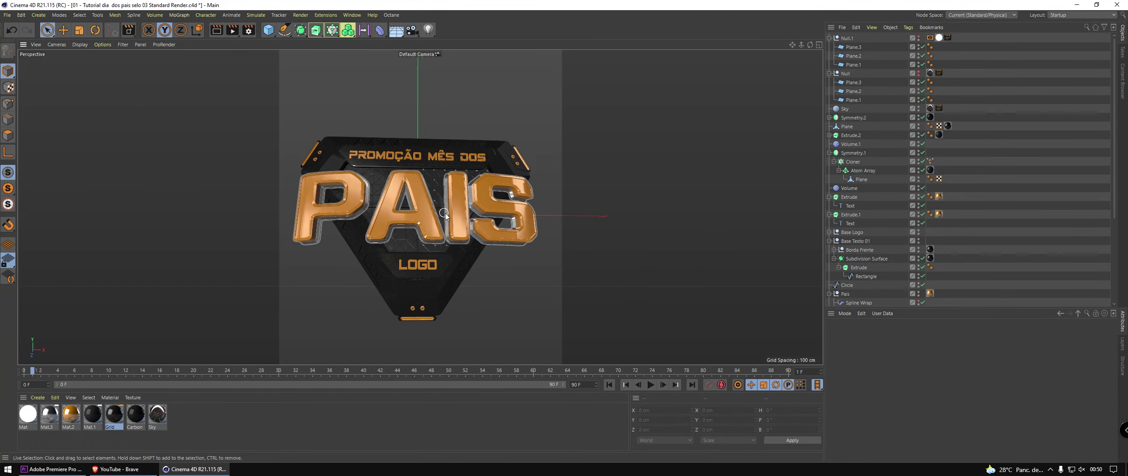
pyautogui.click(850, 83)
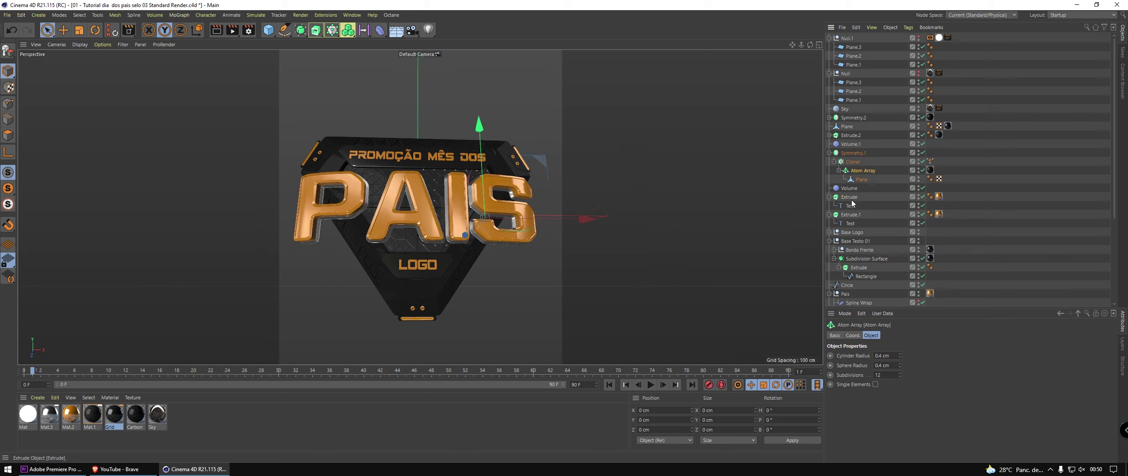
pyautogui.click(850, 224)
pyautogui.click(855, 241)
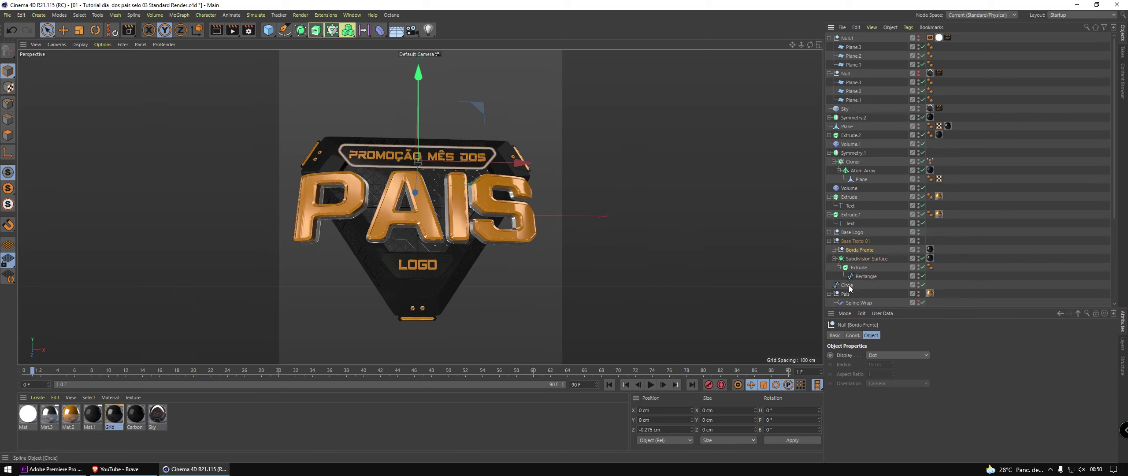
# - Tilt the Circle spline slightly, deselect everything, and save
pyautogui.click(847, 285)
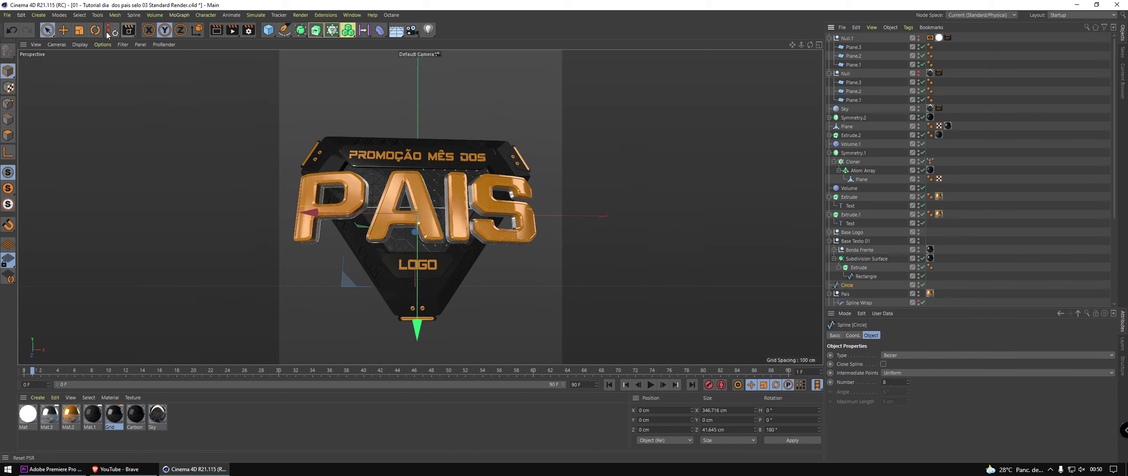
pyautogui.press('r')
pyautogui.moveTo(422, 223); pyautogui.dragTo(418, 253)
pyautogui.press('space')
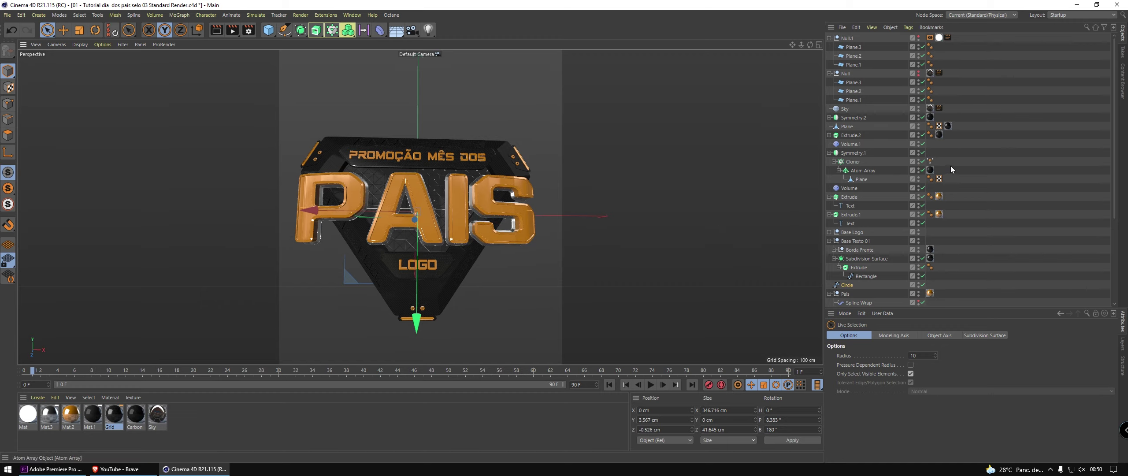
pyautogui.click(744, 182)
pyautogui.hotkey('ctrl', 's')
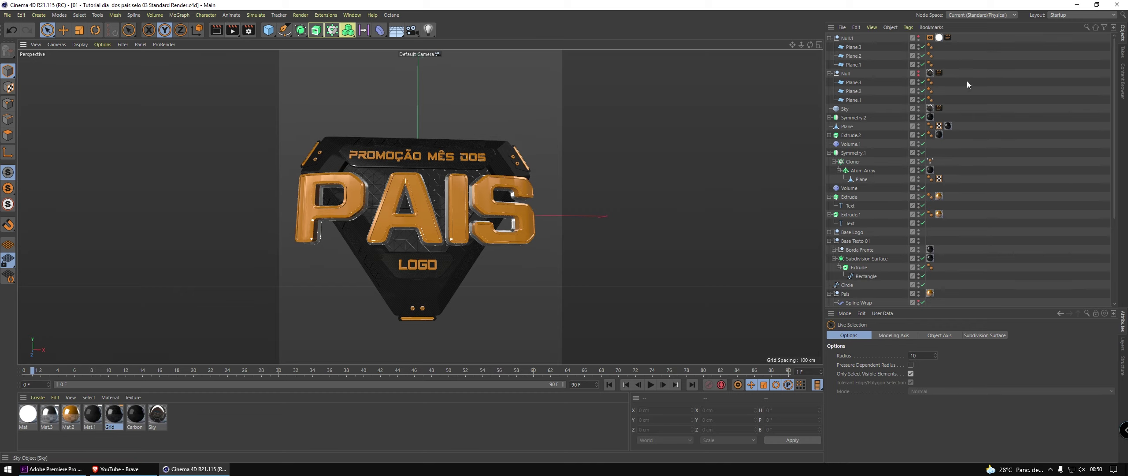
# - Add a camera at heading 0° and X 0 cm, then open the render settings
pyautogui.click(412, 30)
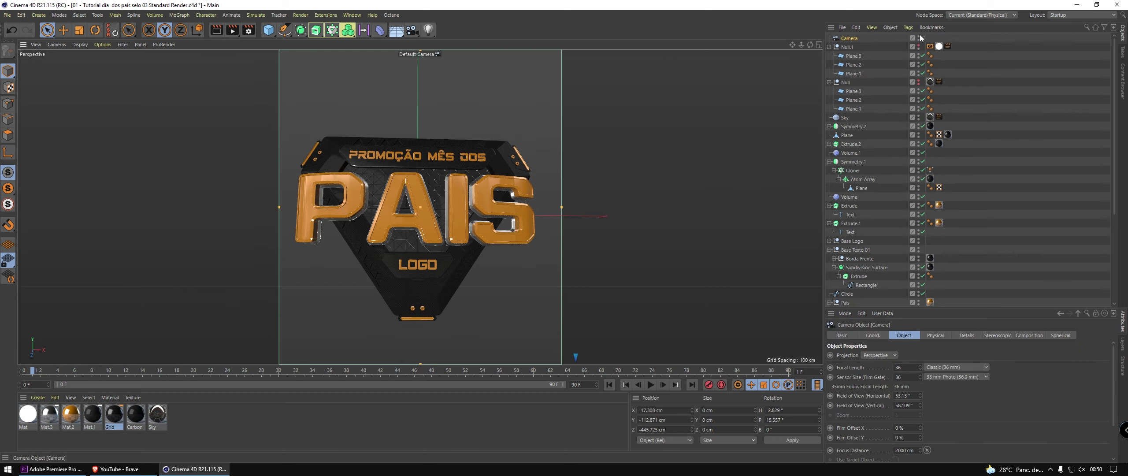
pyautogui.click(881, 332)
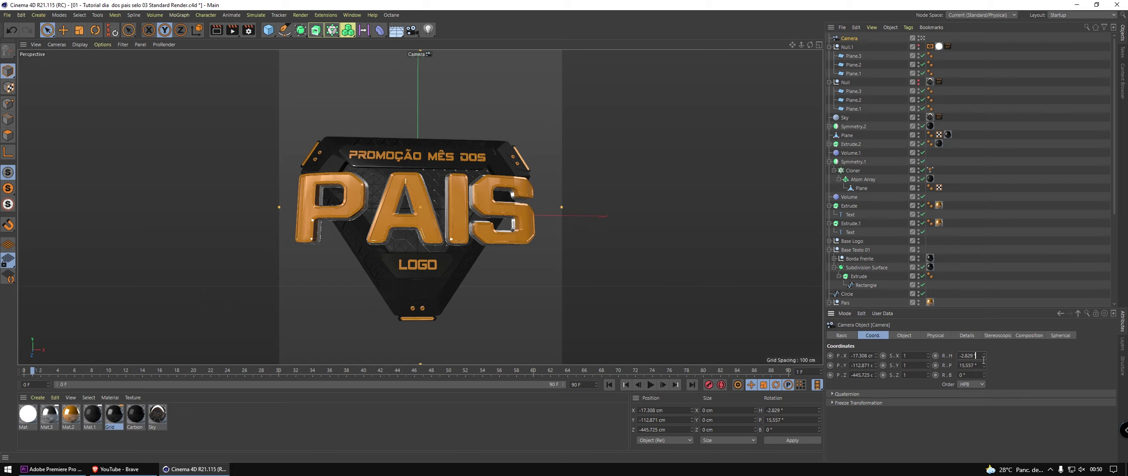
pyautogui.write('0')
pyautogui.press('Return')
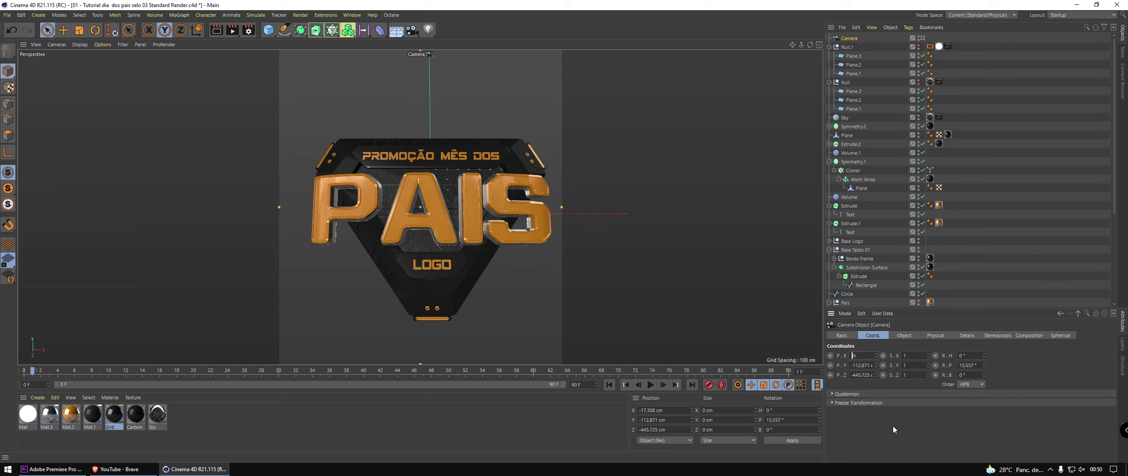
pyautogui.press('Return')
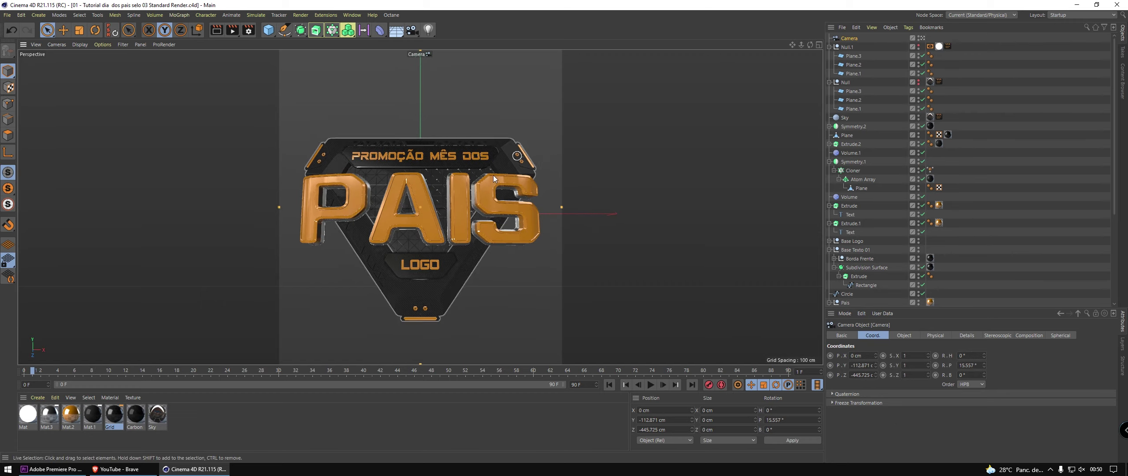
pyautogui.click(249, 30)
pyautogui.moveTo(318, 28); pyautogui.dragTo(442, 70)
# - Set anti-aliasing to Best with a 5% threshold
pyautogui.click(406, 127)
pyautogui.click(562, 100)
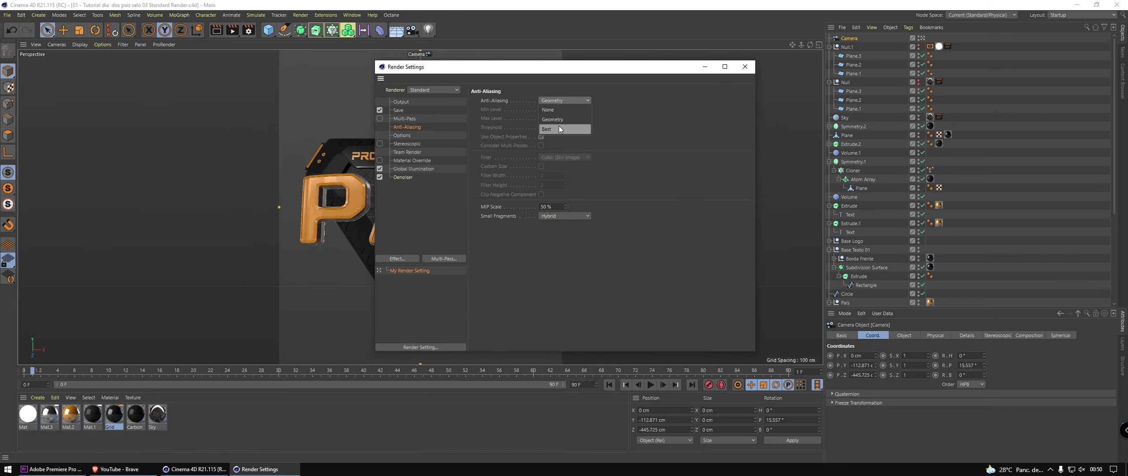
pyautogui.click(557, 134)
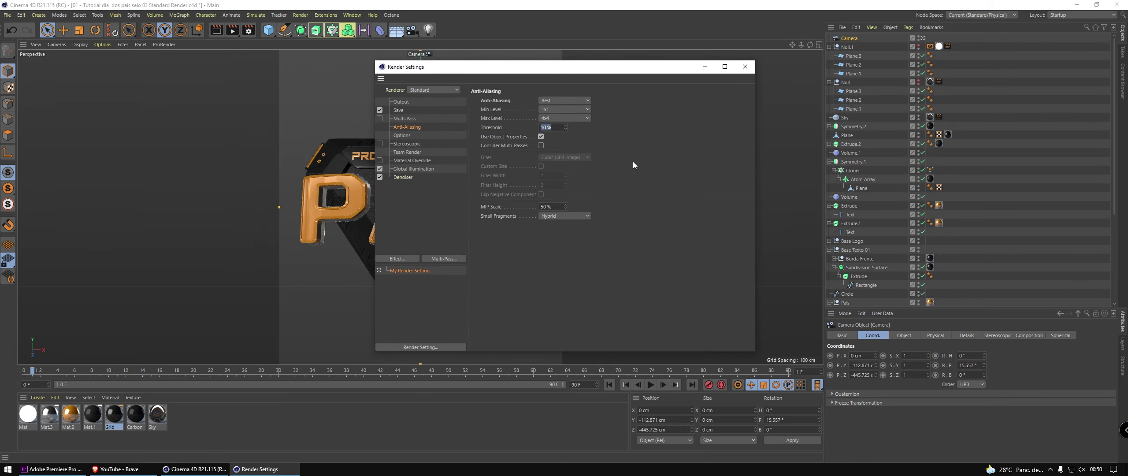
pyautogui.write('5')
pyautogui.press('Return')
# - Set the light-mapping path count to 4000 and GI samples to Medium
pyautogui.click(414, 169)
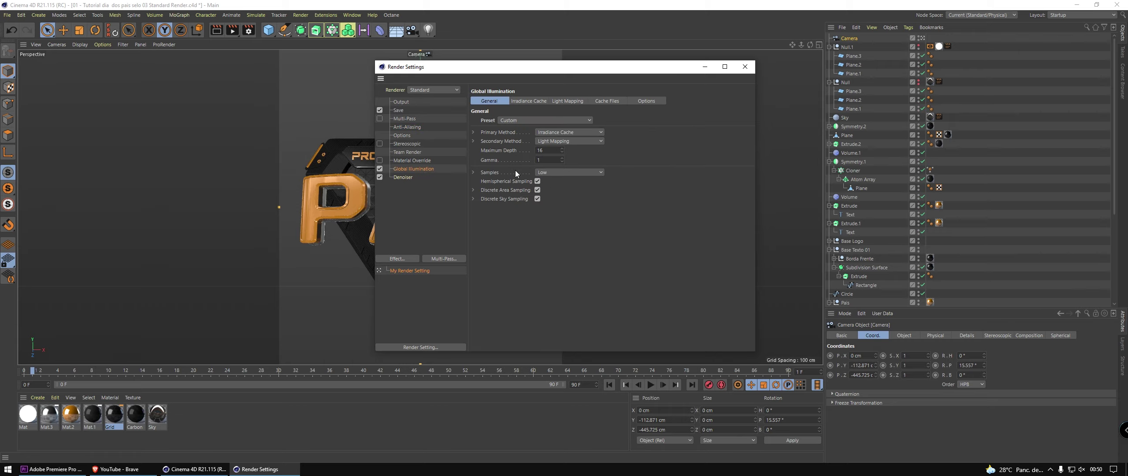
pyautogui.click(529, 103)
pyautogui.click(531, 120)
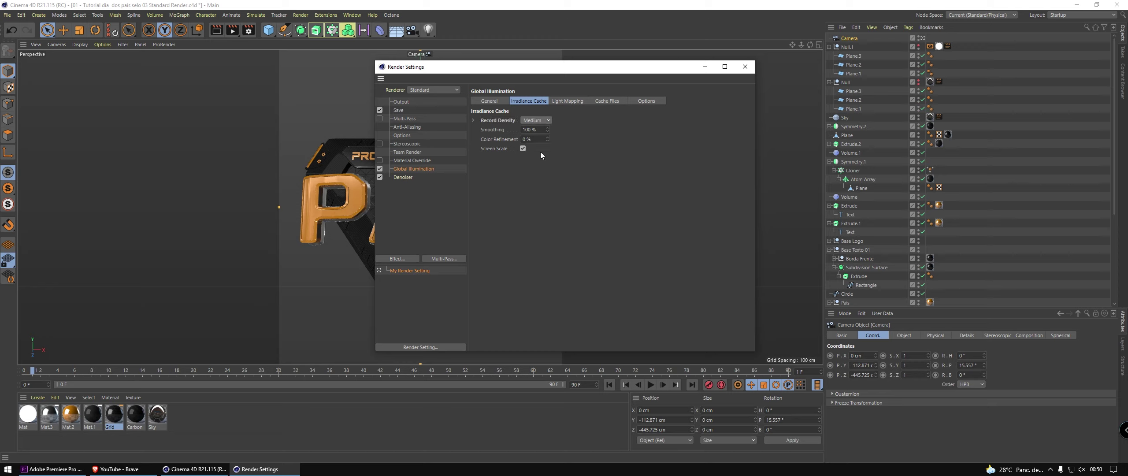
pyautogui.click(564, 102)
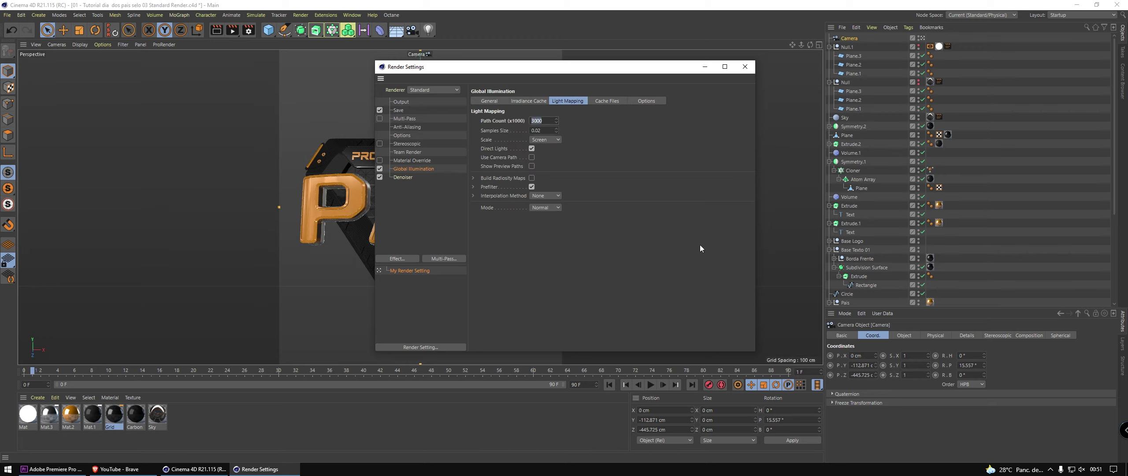
pyautogui.write('4')
pyautogui.press('Return')
pyautogui.click(620, 130)
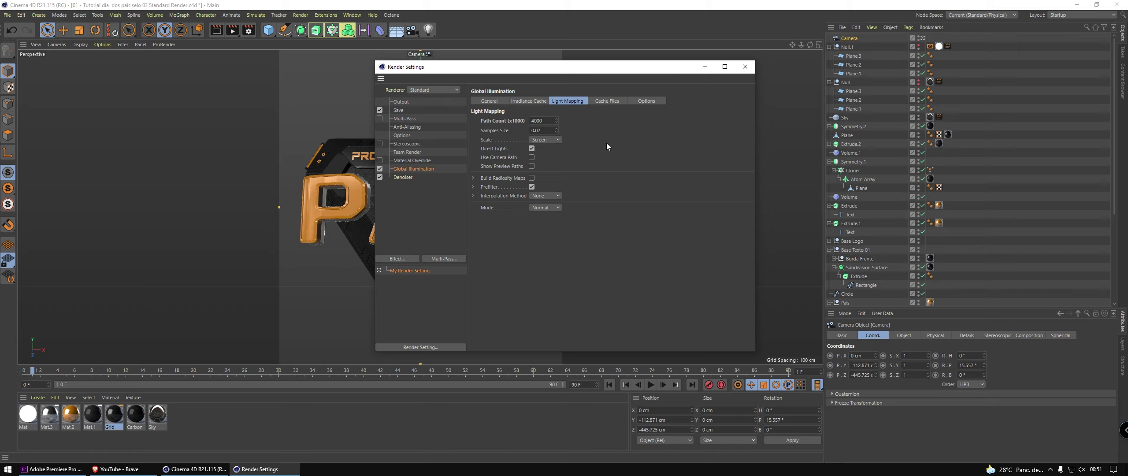
pyautogui.click(405, 177)
pyautogui.click(414, 169)
pyautogui.click(490, 101)
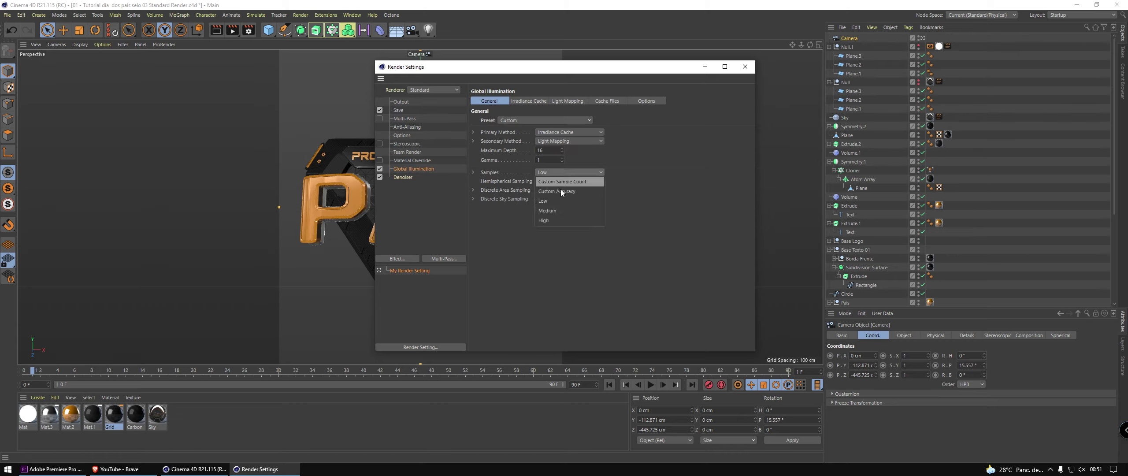
pyautogui.click(560, 211)
# - Save renders into a new Render folder and start rendering the badge
pyautogui.hotkey('ctrl', 's')
pyautogui.click(398, 110)
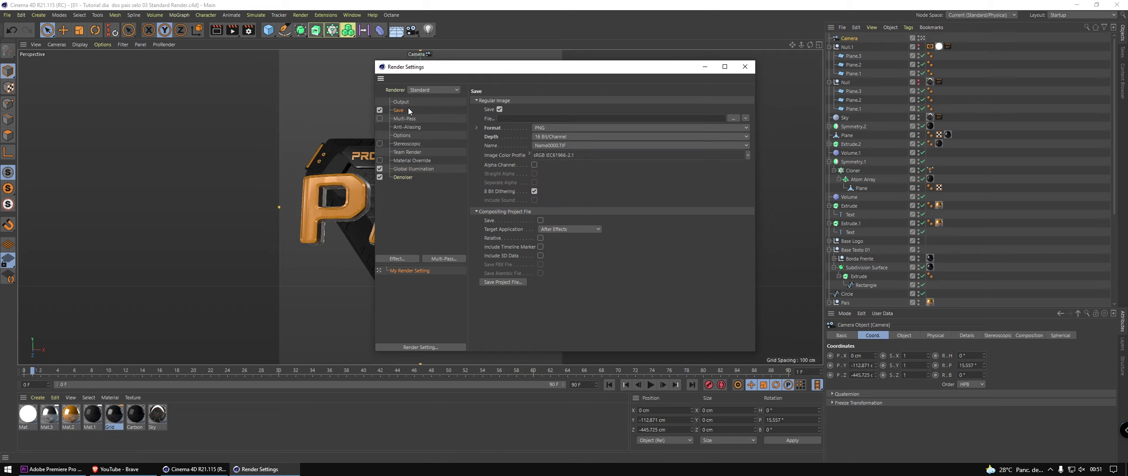
pyautogui.click(733, 117)
pyautogui.hotkey('ctrl', 'shift', 'n')
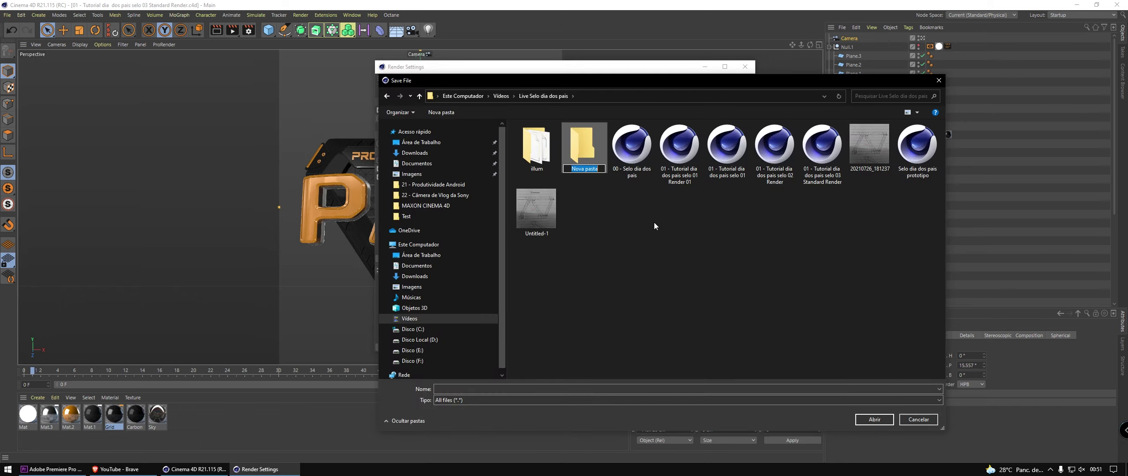
pyautogui.write('Rended')
pyautogui.press('BackSpace')
pyautogui.write('r')
pyautogui.press('Return')
pyautogui.press('Return')
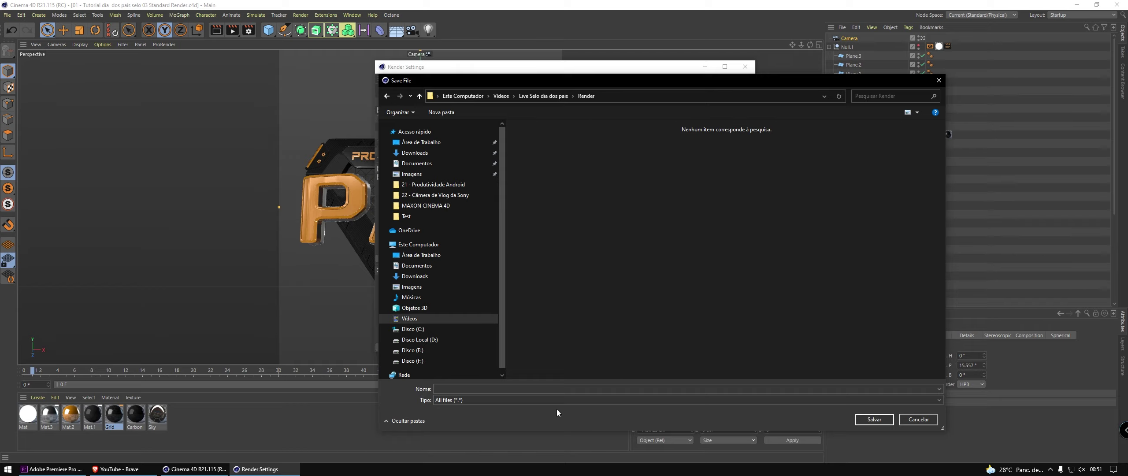
pyautogui.click(566, 388)
pyautogui.write('Render 01')
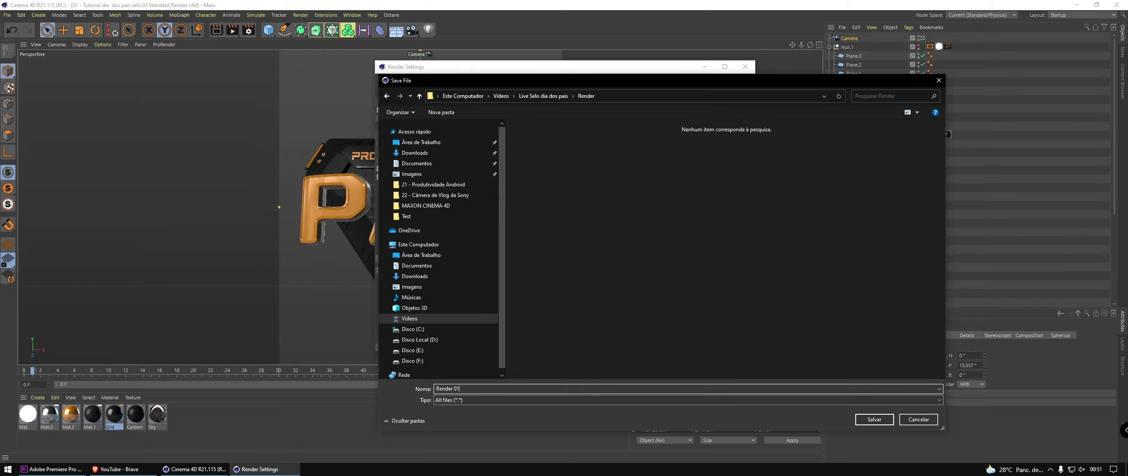
pyautogui.press('Return')
pyautogui.hotkey('shift', 'r')
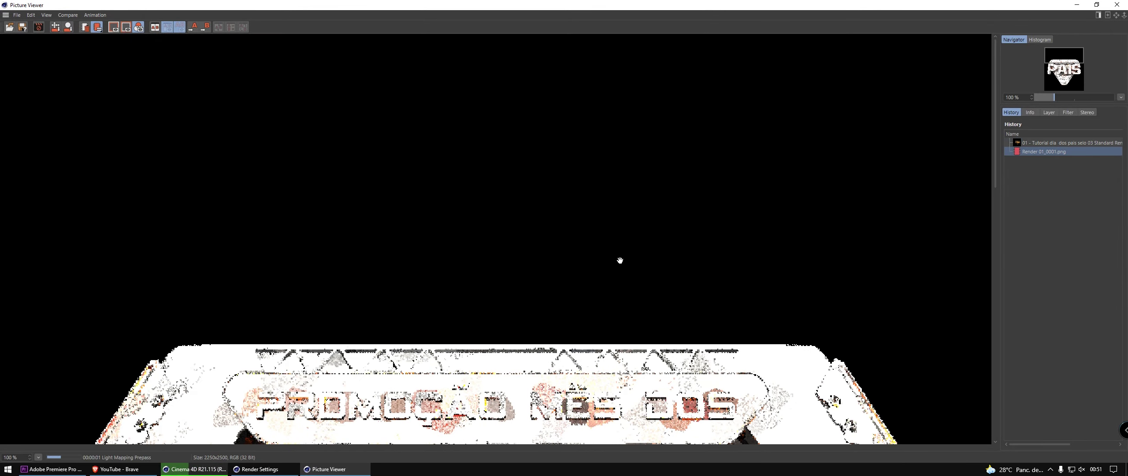
pyautogui.moveTo(632, 267); pyautogui.dragTo(630, 118)
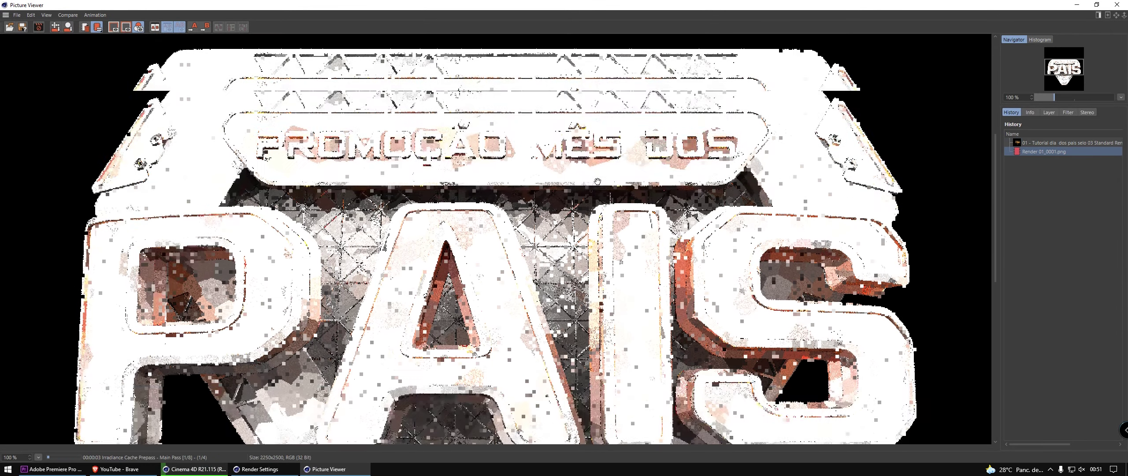
pyautogui.scroll(-5, 588, 196)
pyautogui.scroll(-1, 589, 195)
pyautogui.scroll(3, 616, 229)
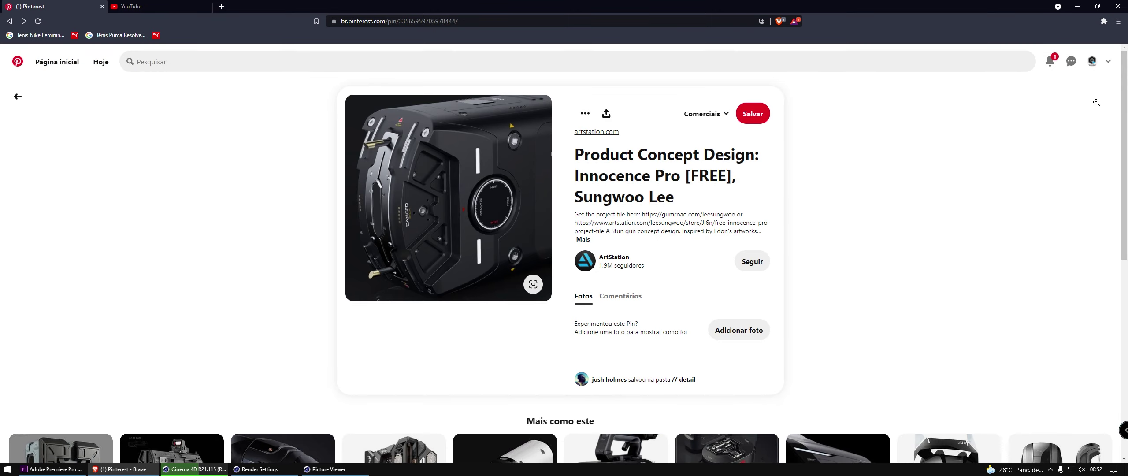
# - Open the IAR-52 ELITE pin and scroll through its related pins
pyautogui.scroll(-1, 1125, 110)
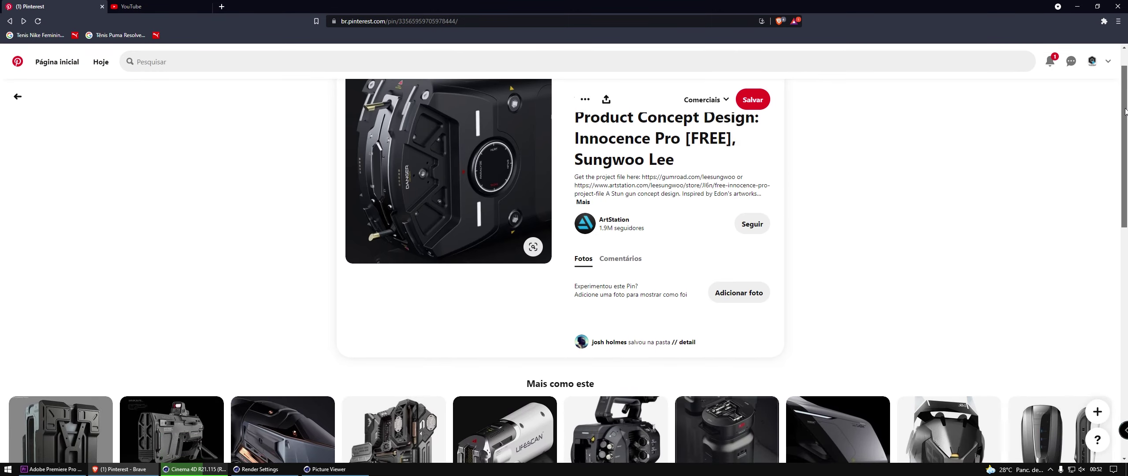
pyautogui.moveTo(1125, 110); pyautogui.dragTo(1125, 194)
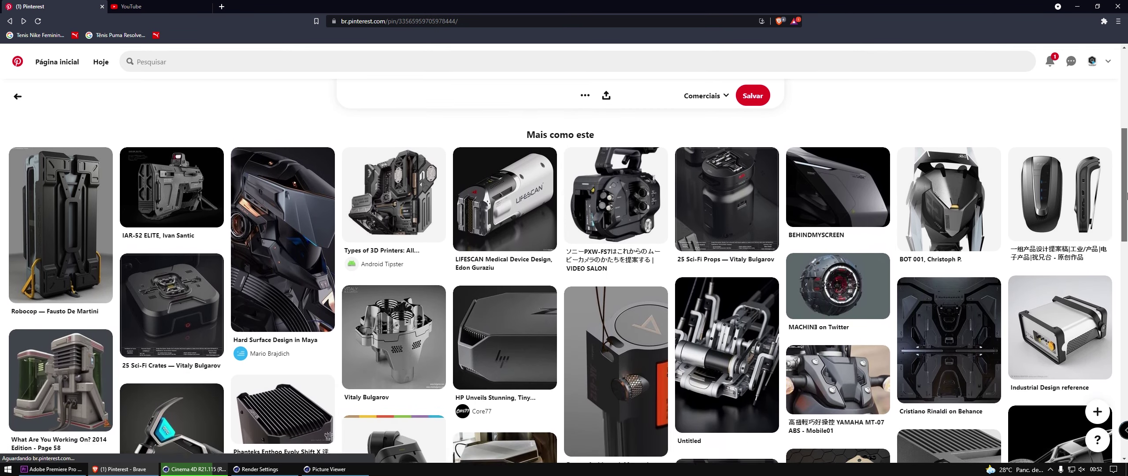
pyautogui.click(200, 191)
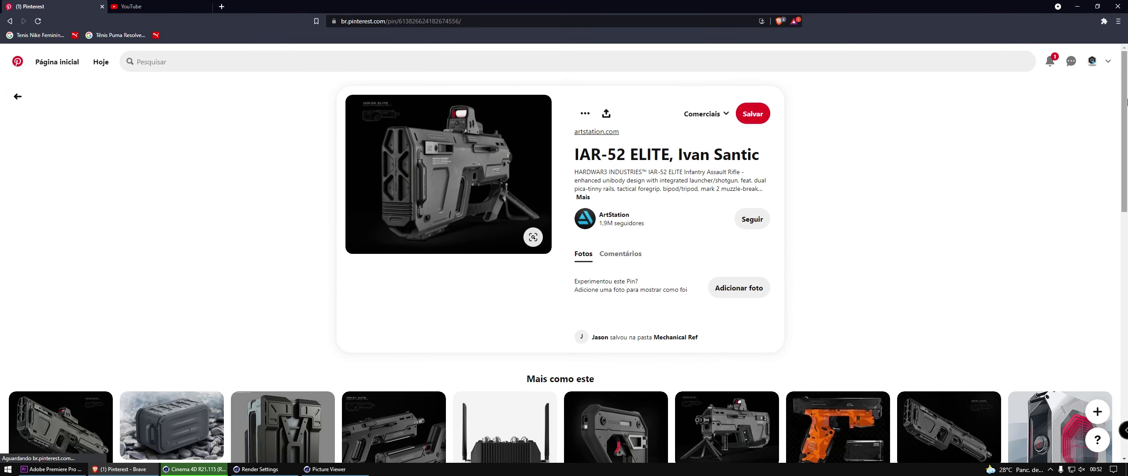
pyautogui.moveTo(1126, 102); pyautogui.dragTo(1108, 200)
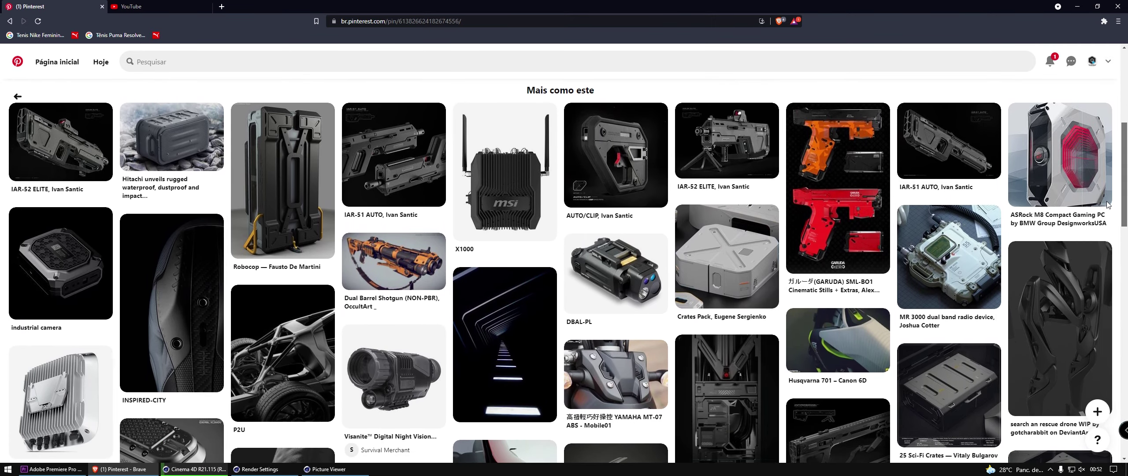
pyautogui.moveTo(1108, 200); pyautogui.dragTo(1108, 207)
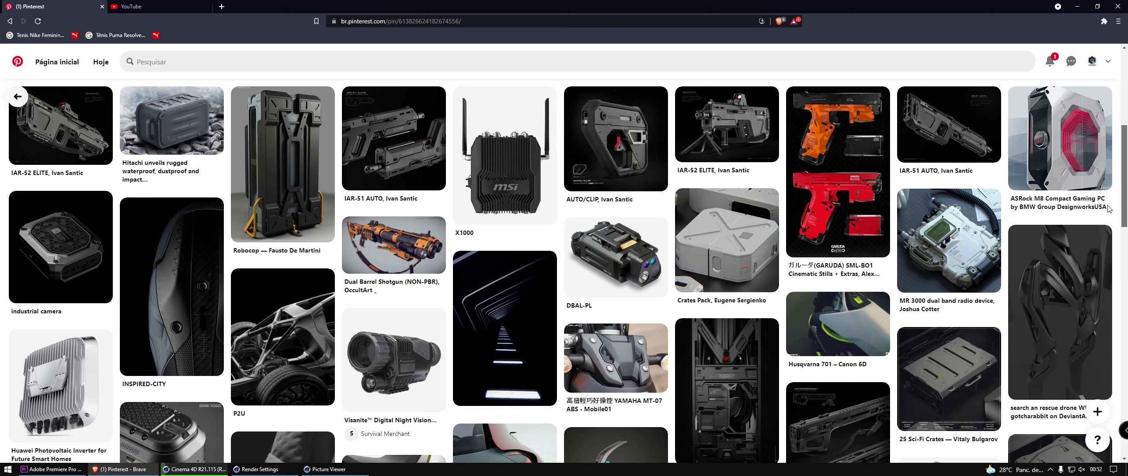
pyautogui.scroll(-2, 1108, 207)
pyautogui.scroll(-3, 1097, 262)
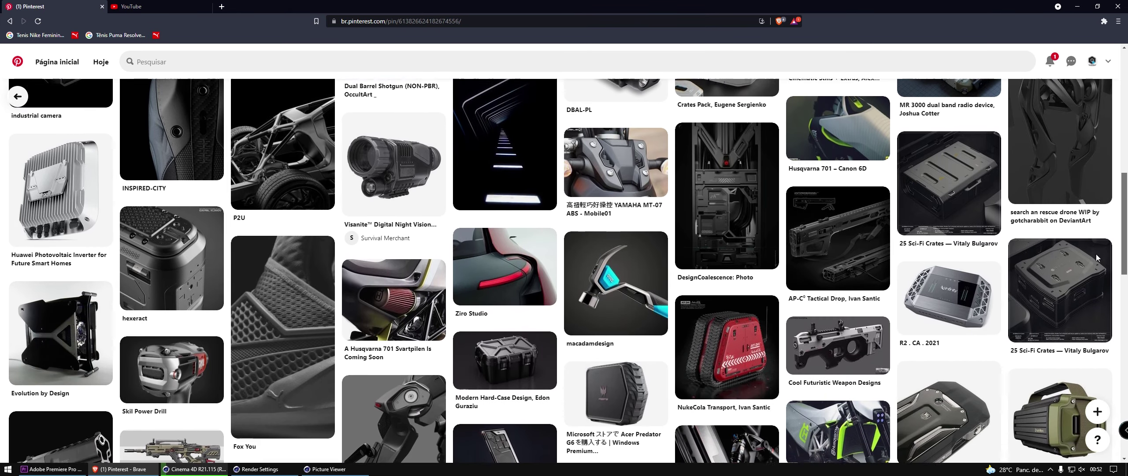
pyautogui.scroll(-3, 1097, 263)
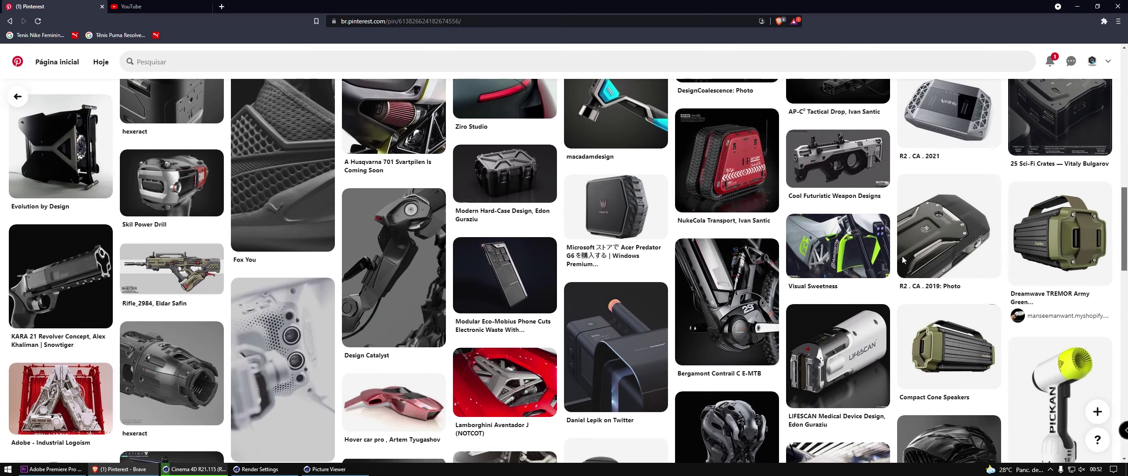
# - Open the hard-case, industrial camera and R2 . CA . 2021 pins in turn
pyautogui.click(552, 193)
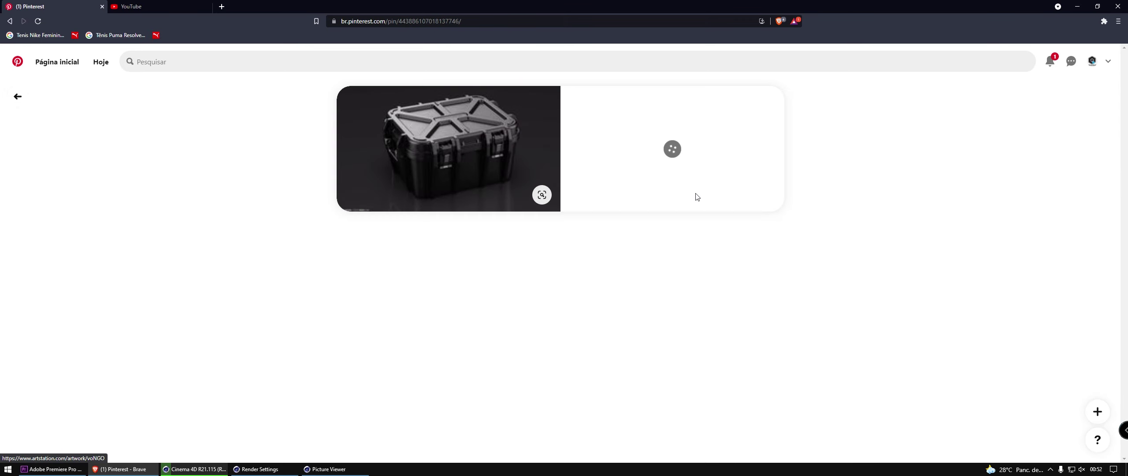
pyautogui.scroll(-4, 1125, 105)
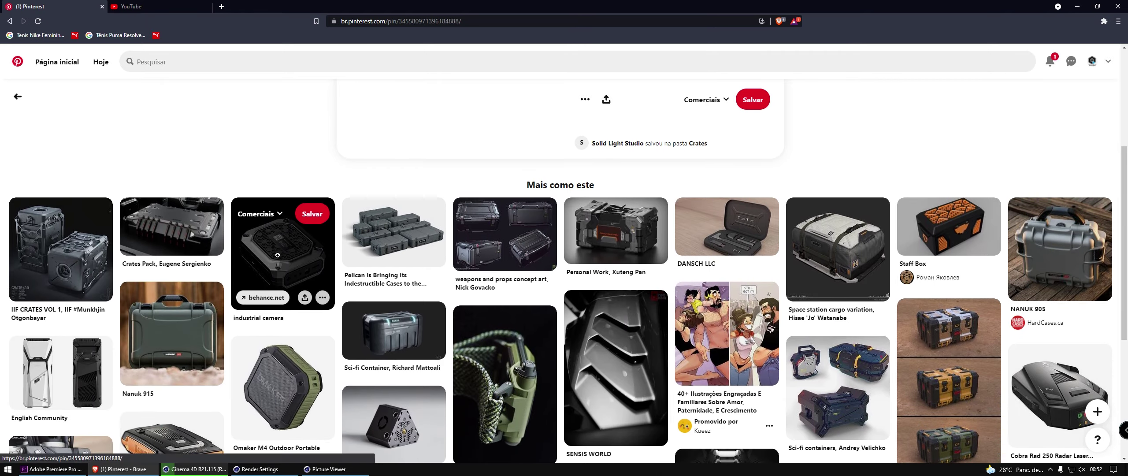
pyautogui.click(280, 252)
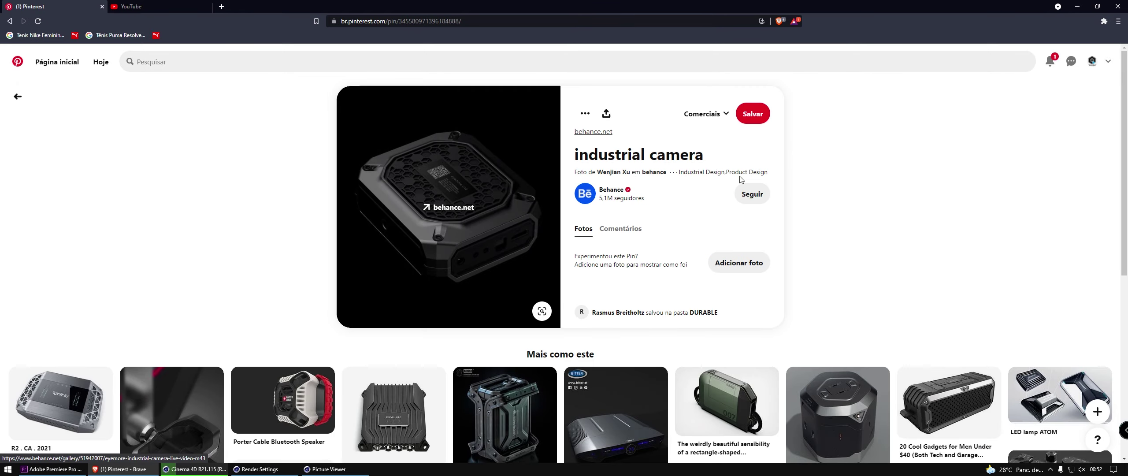
pyautogui.moveTo(1126, 106); pyautogui.dragTo(1127, 149)
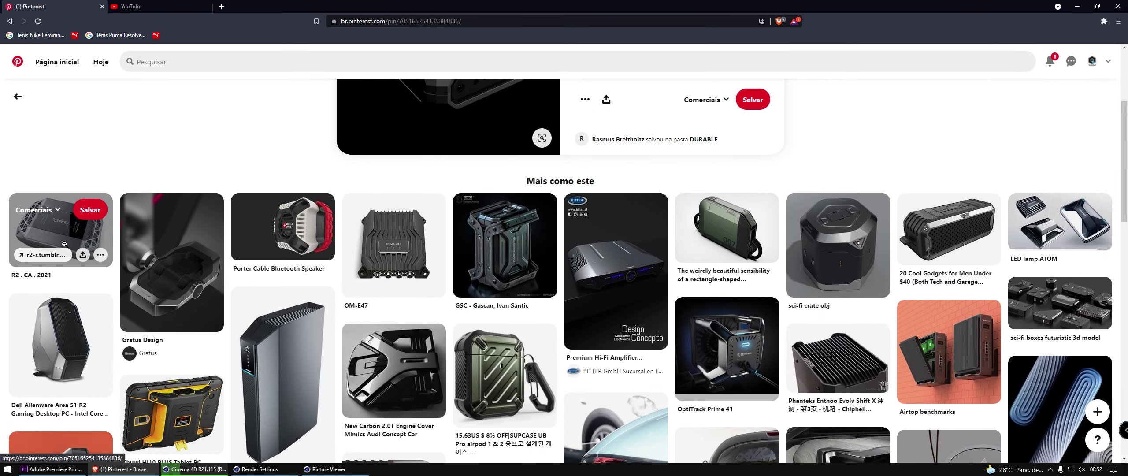
pyautogui.click(64, 243)
pyautogui.moveTo(448, 168)
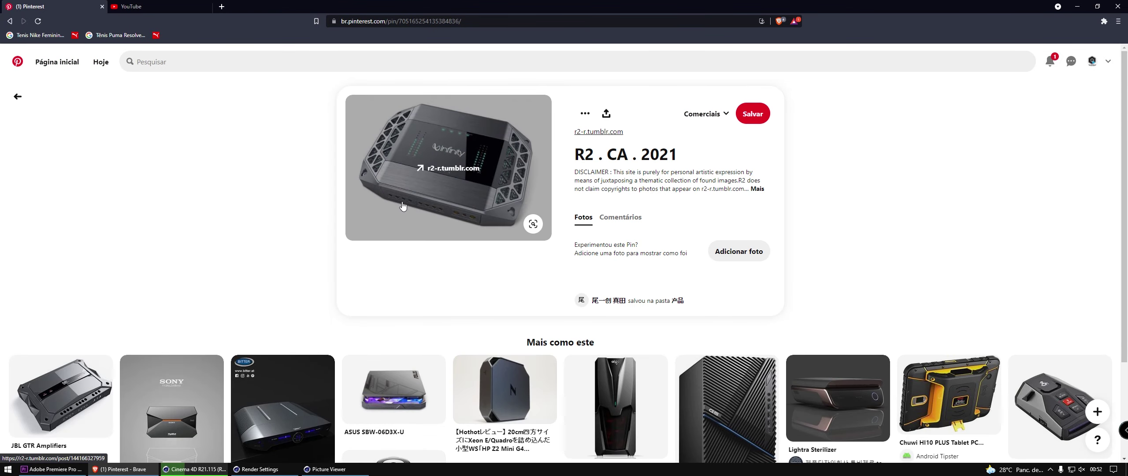
pyautogui.scroll(-1, 1008, 311)
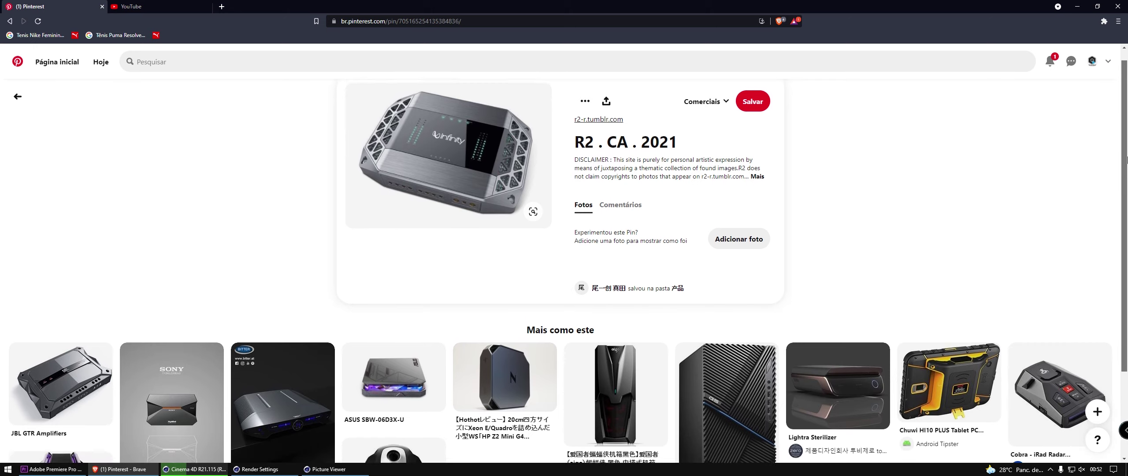
# - Browse on through the Chuwi HI10 PLUS tablet, VW Golf R 400 concept and M2 golf club pins
pyautogui.click(927, 350)
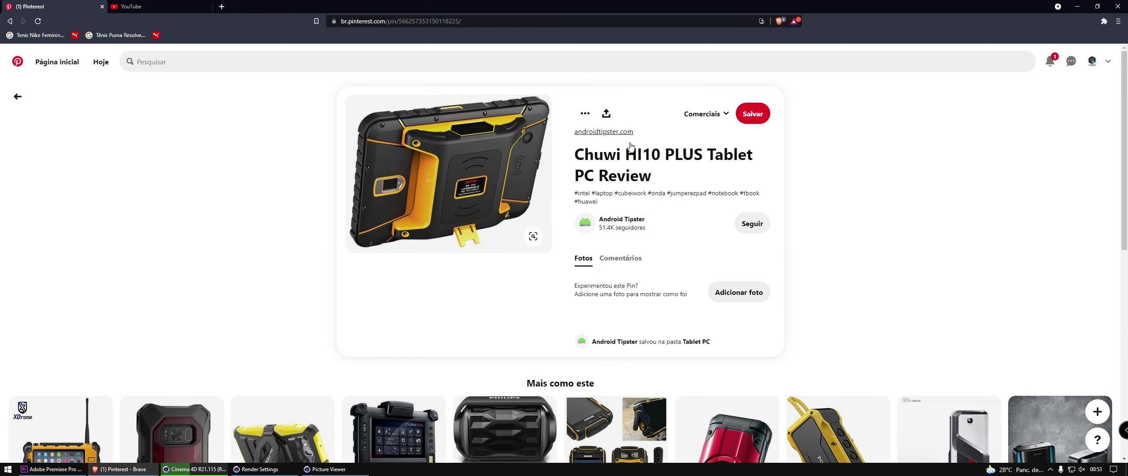
pyautogui.moveTo(1125, 93); pyautogui.dragTo(1116, 204)
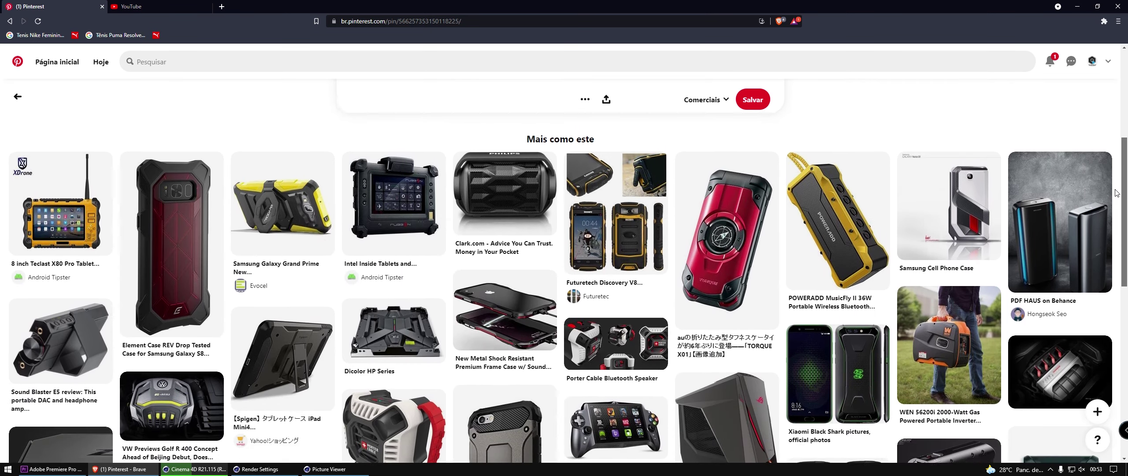
pyautogui.scroll(-2, 1116, 203)
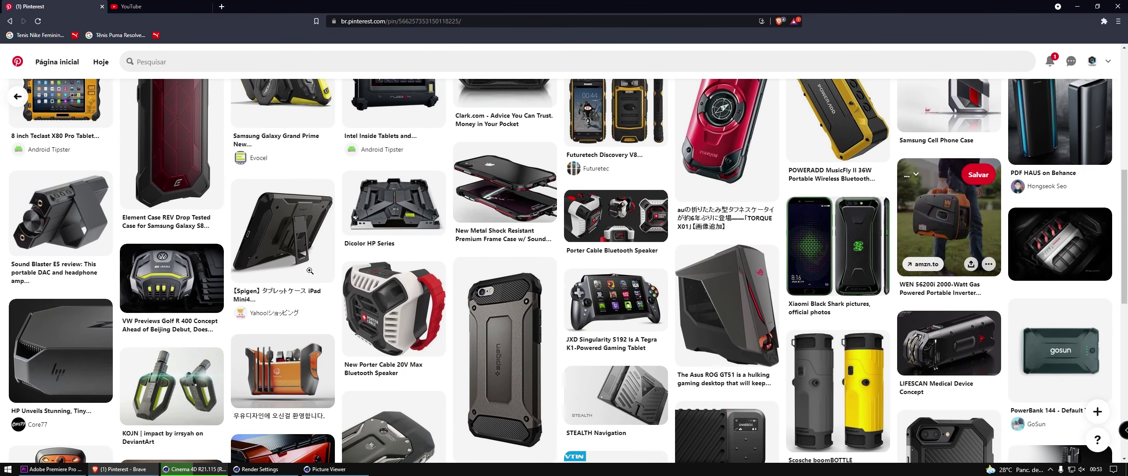
pyautogui.click(172, 288)
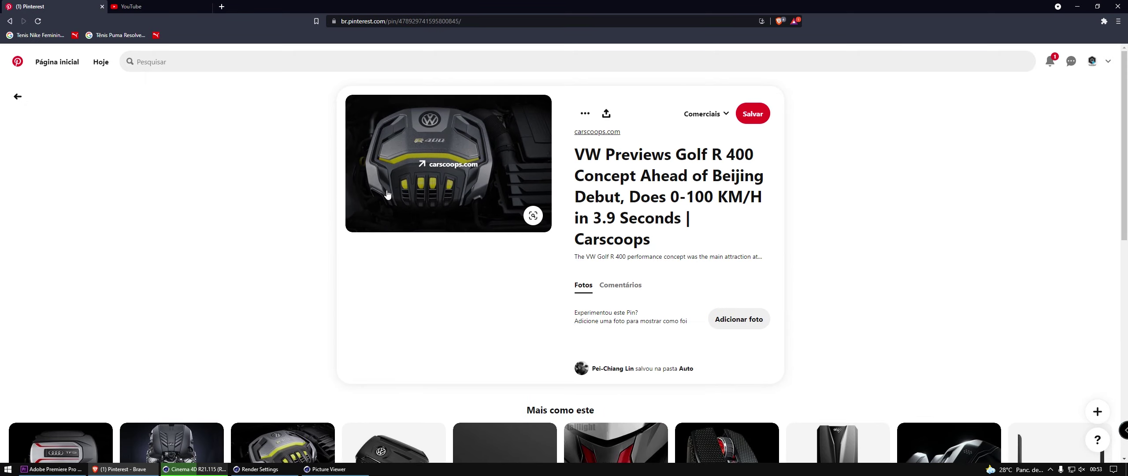
pyautogui.scroll(-4, 1119, 178)
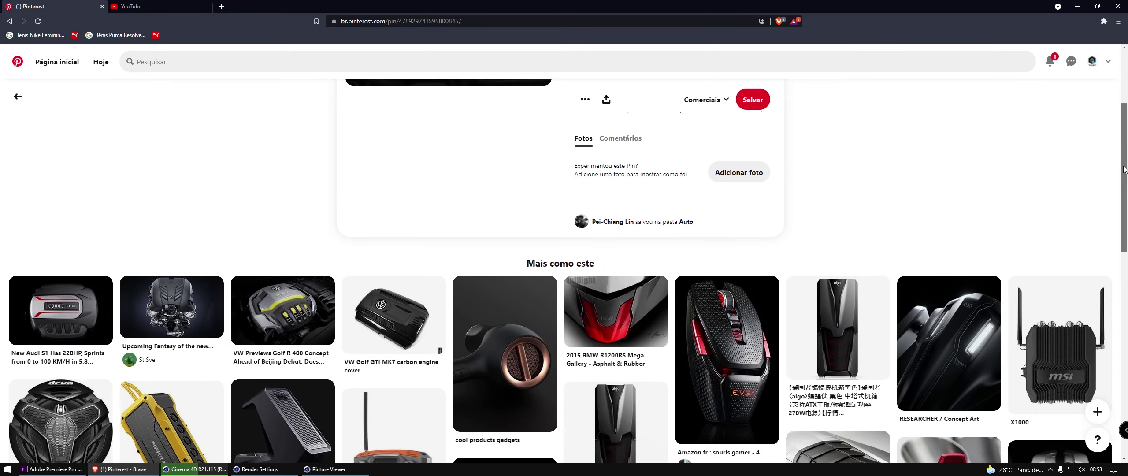
pyautogui.scroll(-1, 1118, 187)
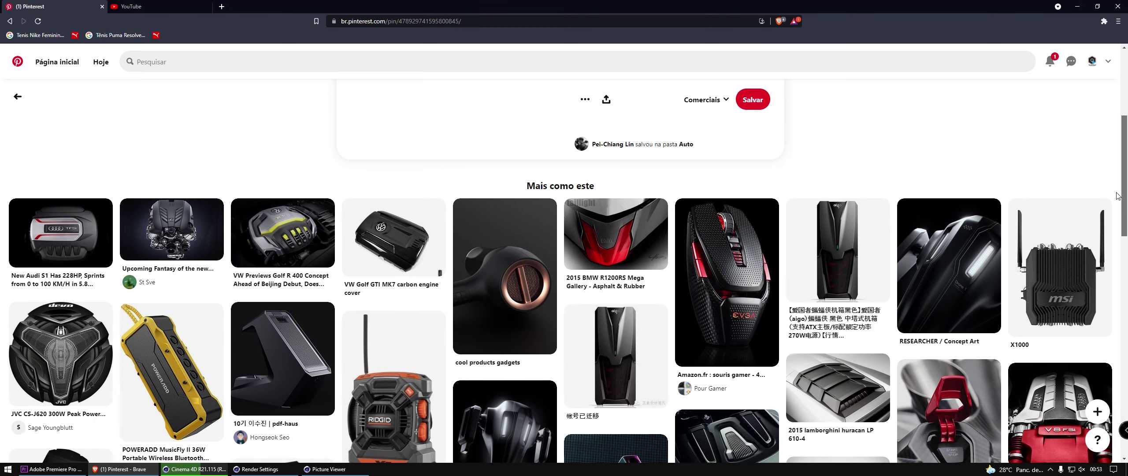
pyautogui.moveTo(171, 421)
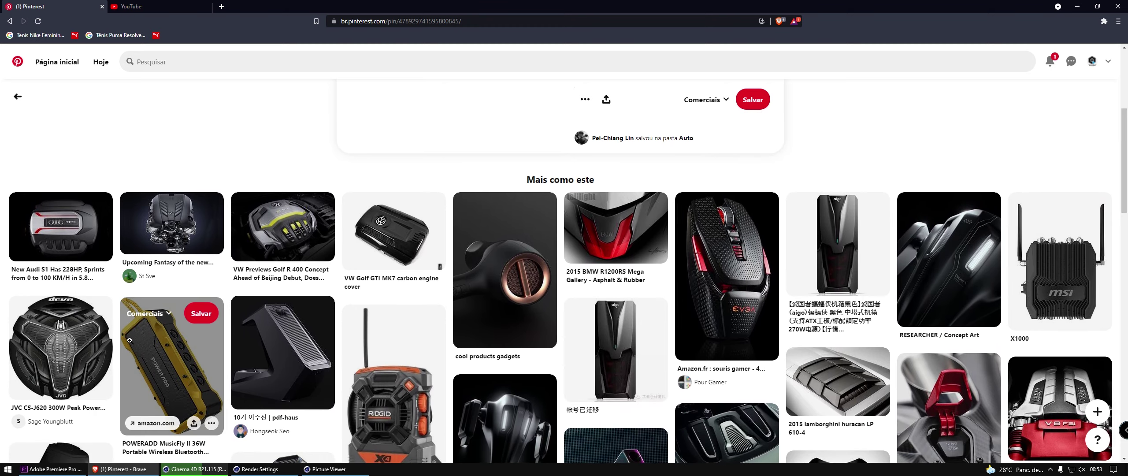
pyautogui.click(979, 262)
# - Scroll the M2 golf club pin page, then open the red hoz3 cylinder pin and scroll its related grid
pyautogui.scroll(-3, 1092, 238)
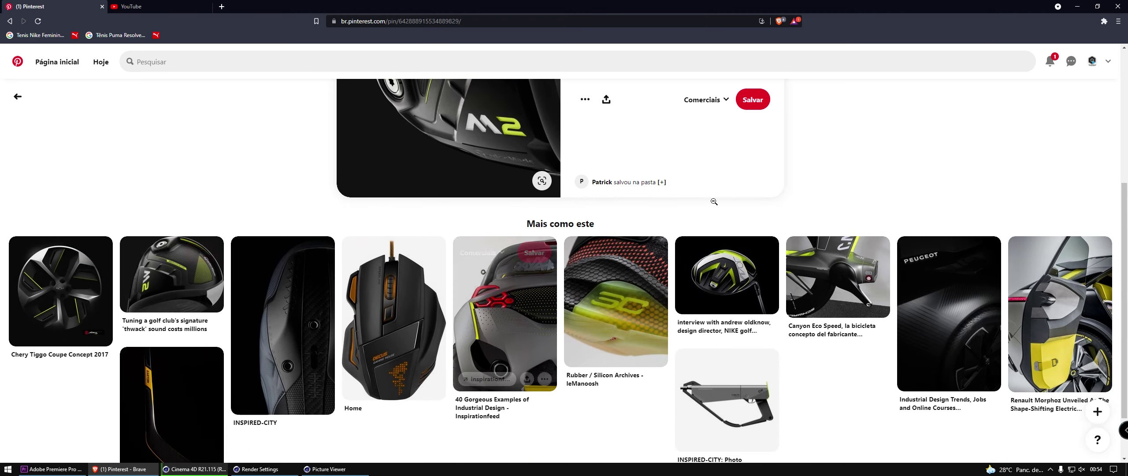
pyautogui.scroll(5, 1126, 200)
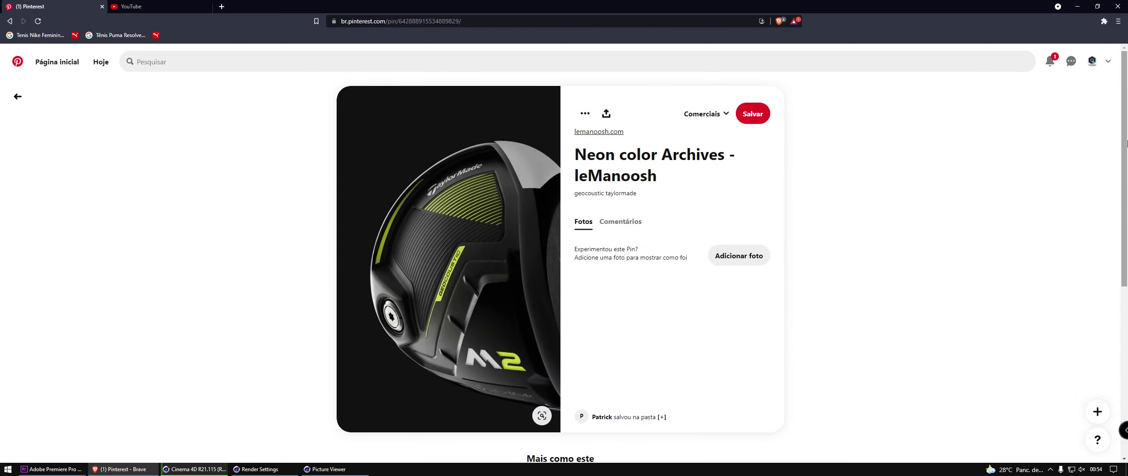
pyautogui.scroll(-5, 1126, 201)
pyautogui.click(281, 273)
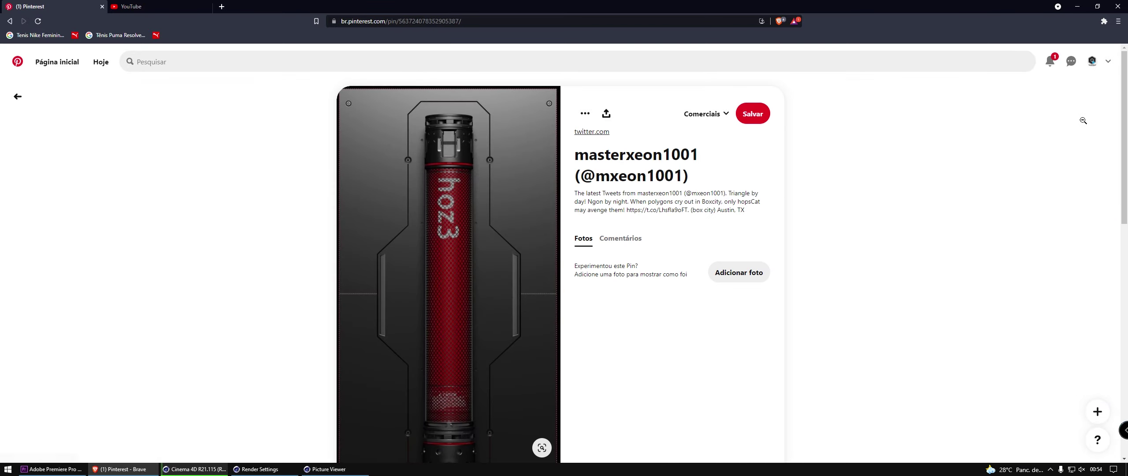
pyautogui.scroll(-2, 1126, 136)
pyautogui.moveTo(1126, 137); pyautogui.dragTo(1123, 206)
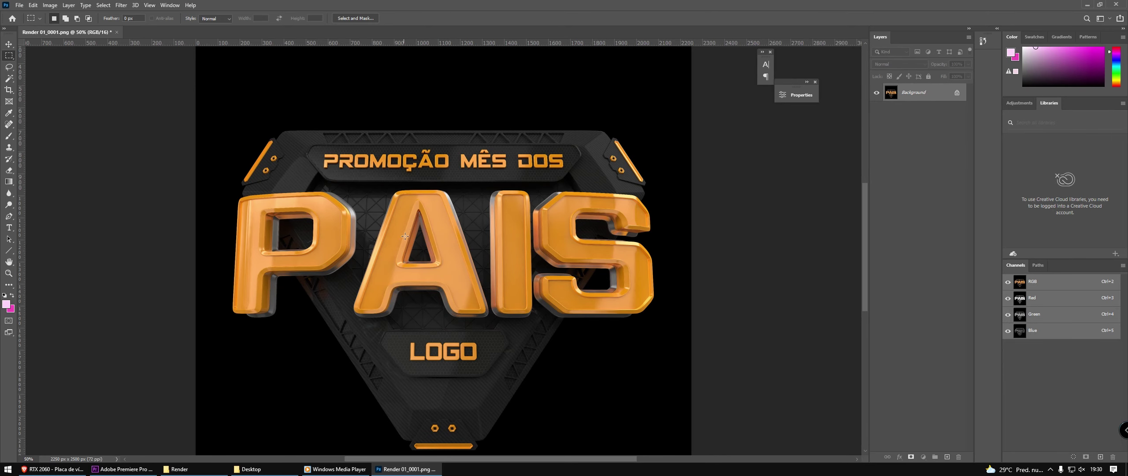
# - Duplicate the render to Layer 1, then duplicate again and name the copy Screen
pyautogui.moveTo(459, 250); pyautogui.dragTo(485, 236)
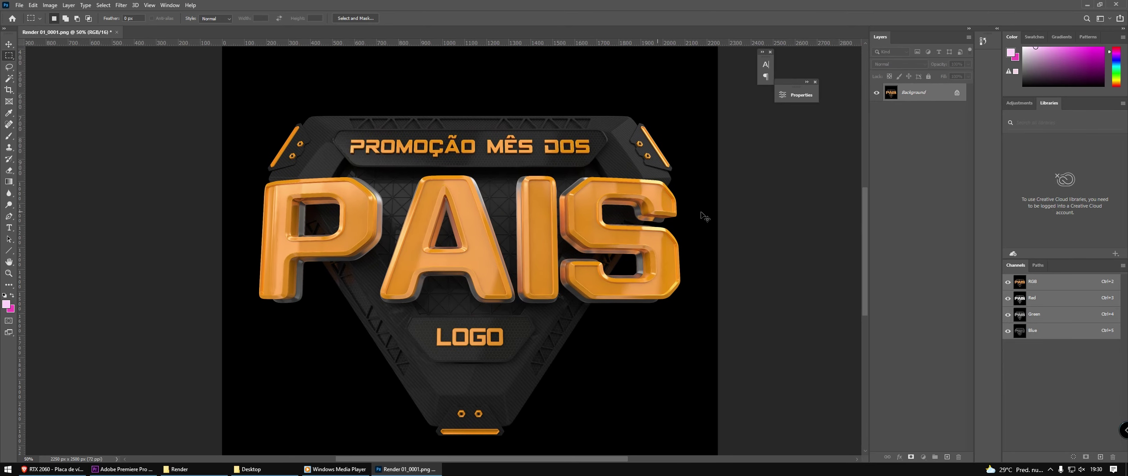
pyautogui.hotkey('ctrl', 'j')
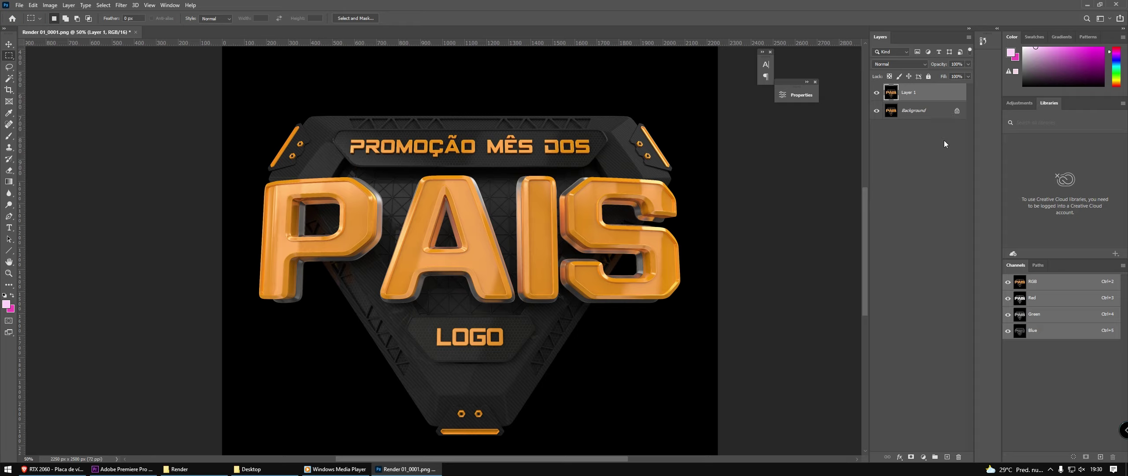
pyautogui.hotkey('ctrl', 'j')
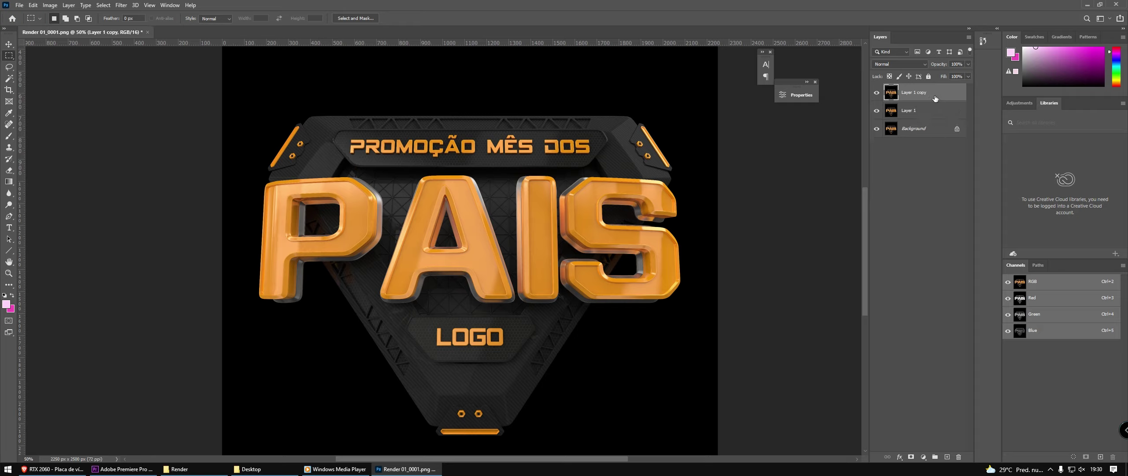
pyautogui.doubleClick(925, 93)
pyautogui.write('Screen')
pyautogui.press('Return')
# - Duplicate the Screen layer and name the new copy soft
pyautogui.hotkey('ctrl', 'j')
pyautogui.doubleClick(914, 93)
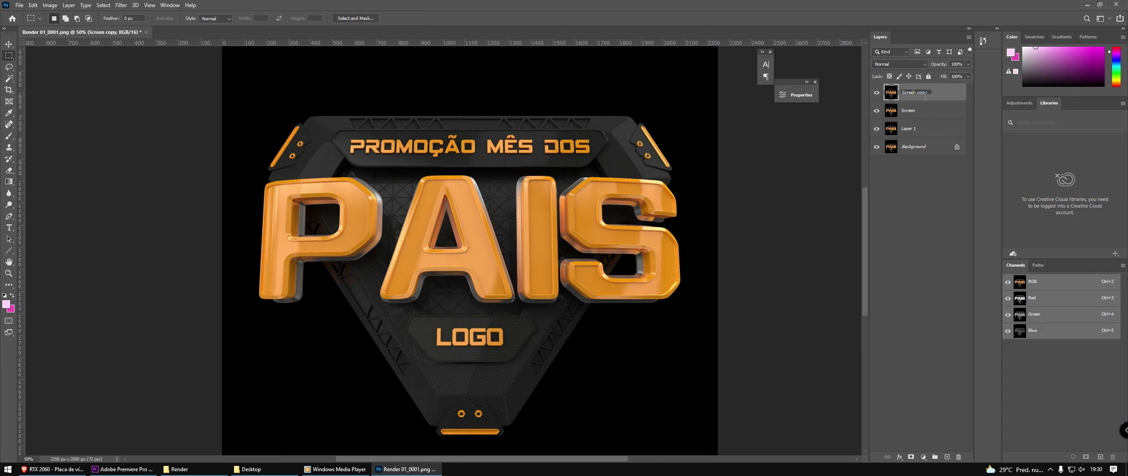
pyautogui.write('sc')
pyautogui.press('Return')
# - Set the Screen layer to Screen blending and the soft layer to Soft Light
pyautogui.click(931, 114)
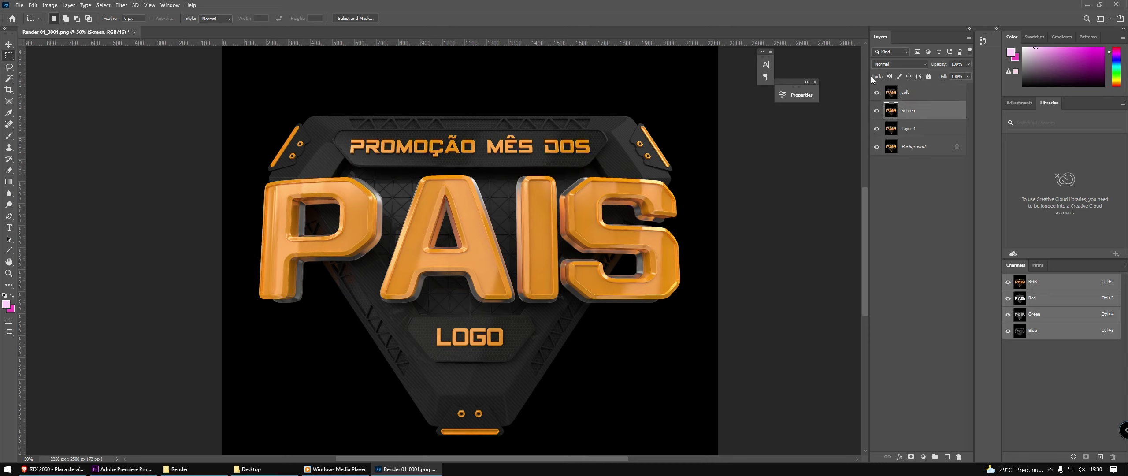
pyautogui.click(898, 63)
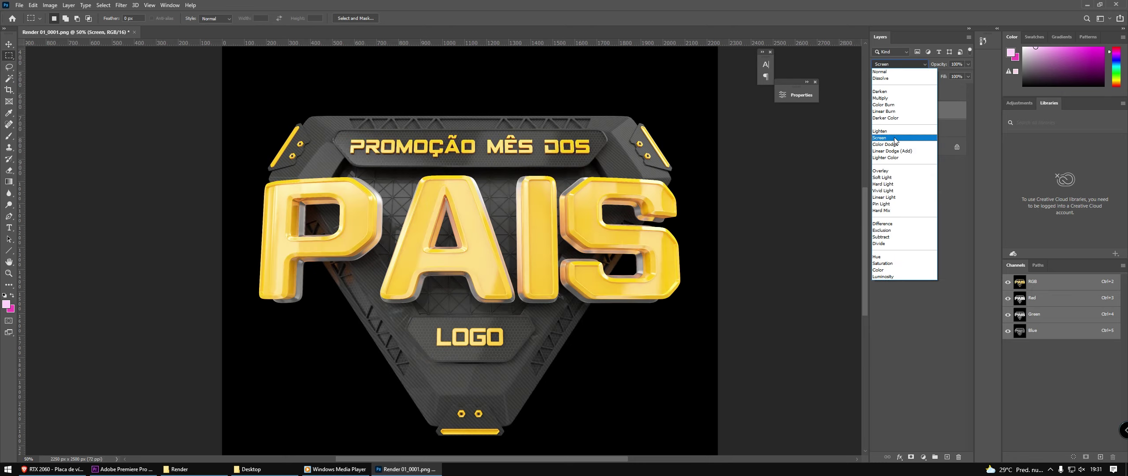
pyautogui.click(922, 116)
pyautogui.click(925, 93)
pyautogui.click(876, 92)
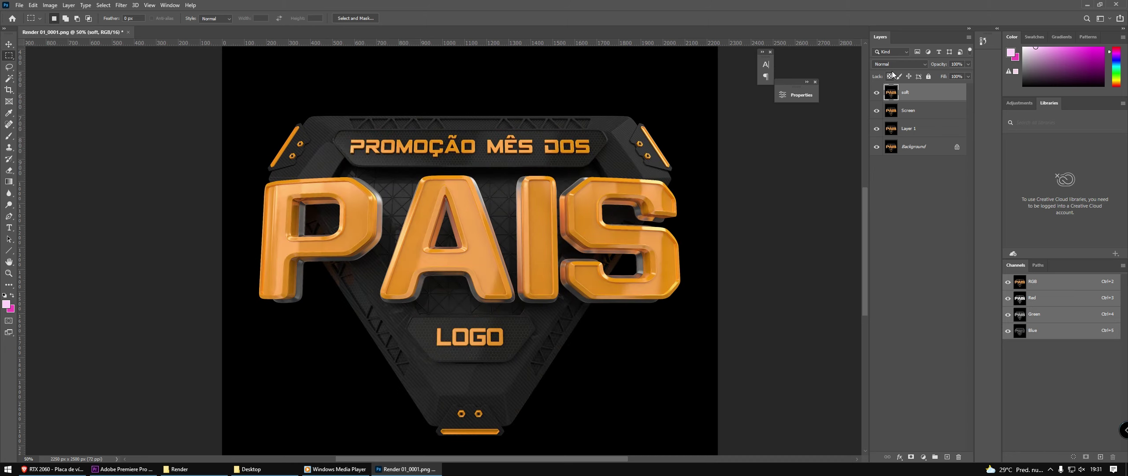
pyautogui.click(894, 65)
pyautogui.click(897, 180)
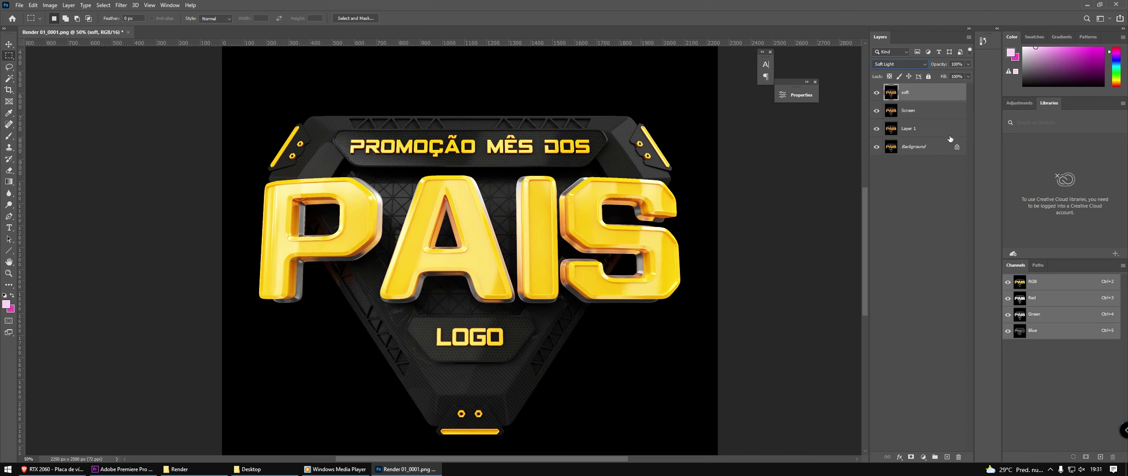
pyautogui.click(876, 92)
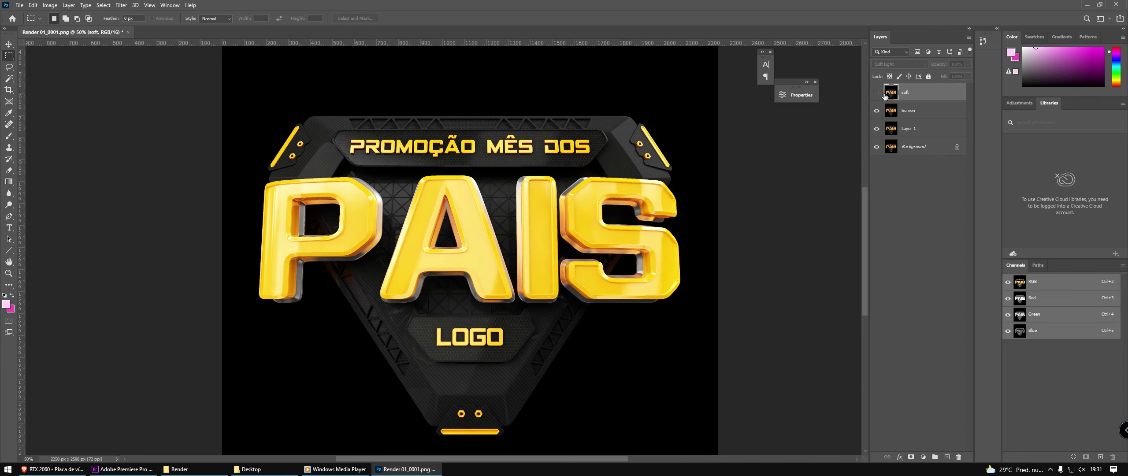
pyautogui.hotkey('ctrl', '+')
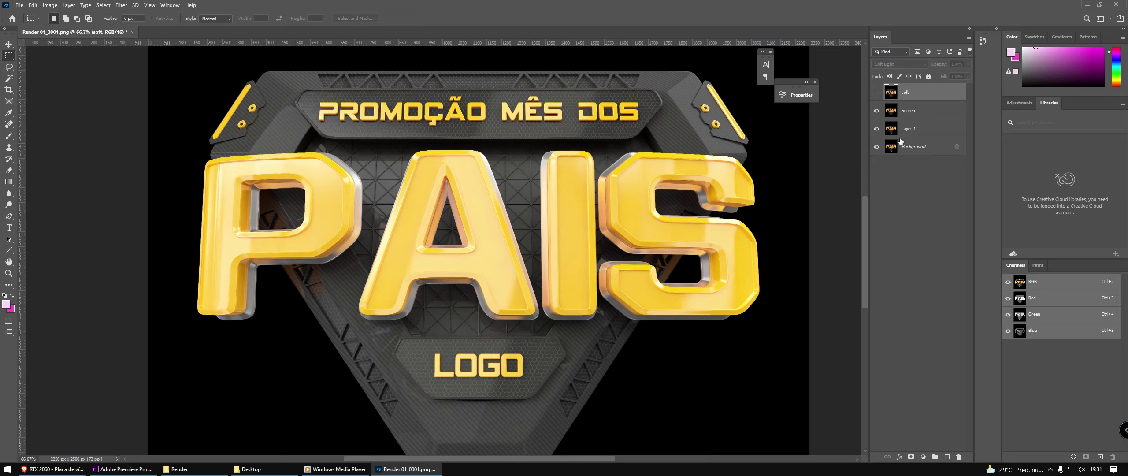
# - Lower the Screen layer's opacity to 58% and the soft layer's opacity to 33%
pyautogui.click(929, 113)
pyautogui.keyDown('alt'); pyautogui.scroll(4, 463, 339); pyautogui.keyUp('alt')
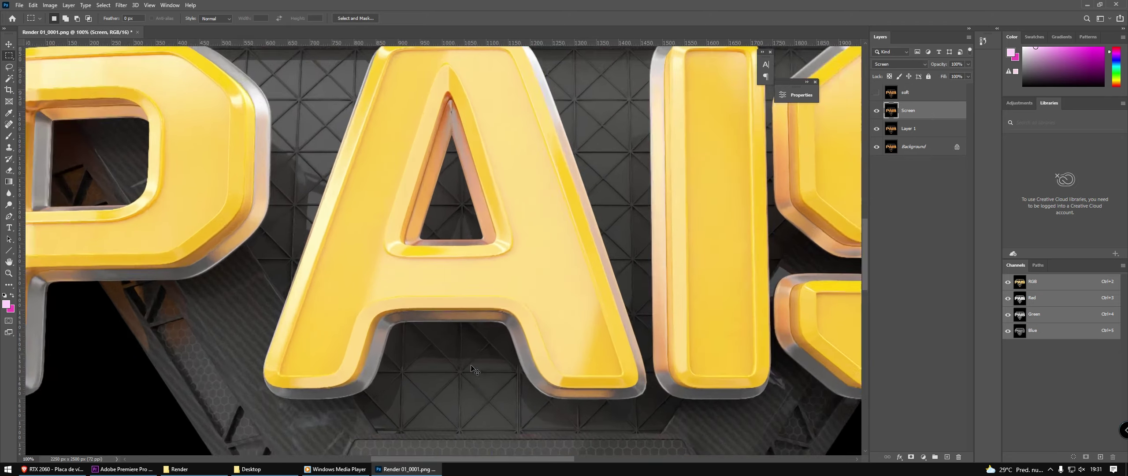
pyautogui.keyDown('alt'); pyautogui.scroll(-1, 431, 253); pyautogui.keyUp('alt')
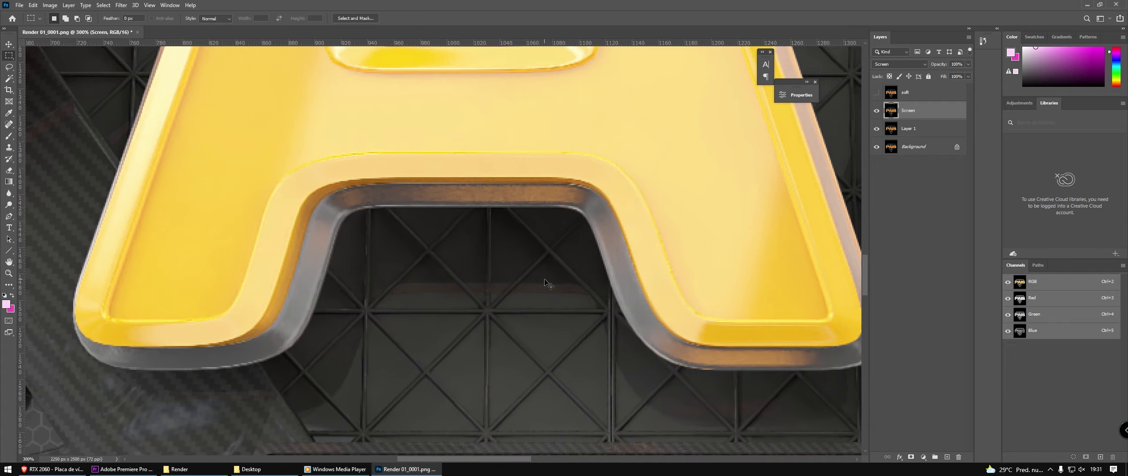
pyautogui.keyDown('alt'); pyautogui.scroll(-2, 467, 292); pyautogui.keyUp('alt')
pyautogui.keyDown('alt'); pyautogui.scroll(-1, 503, 331); pyautogui.keyUp('alt')
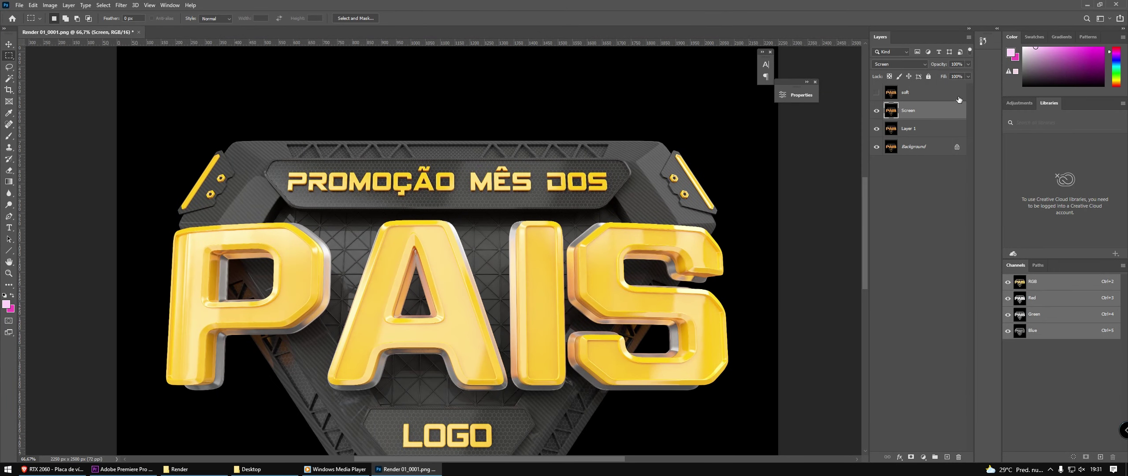
pyautogui.click(945, 75)
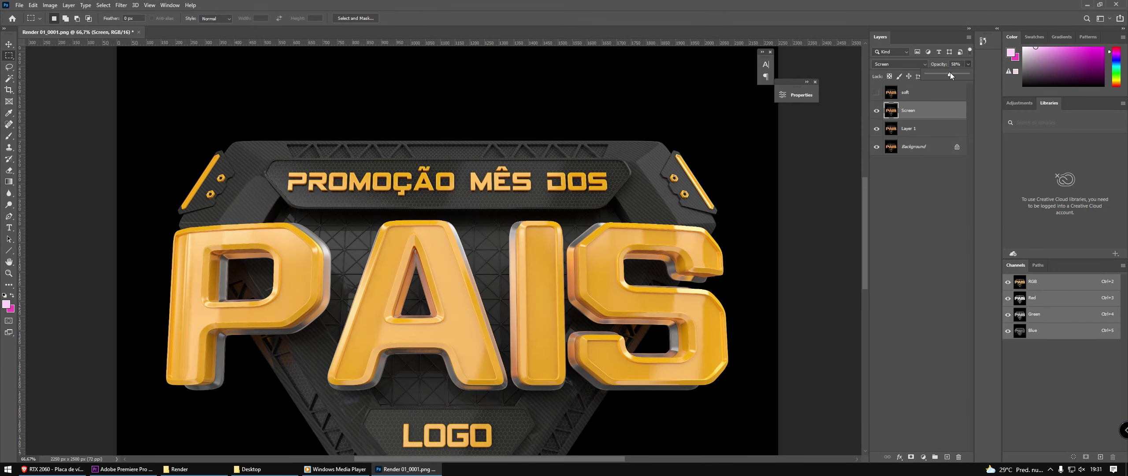
pyautogui.click(904, 95)
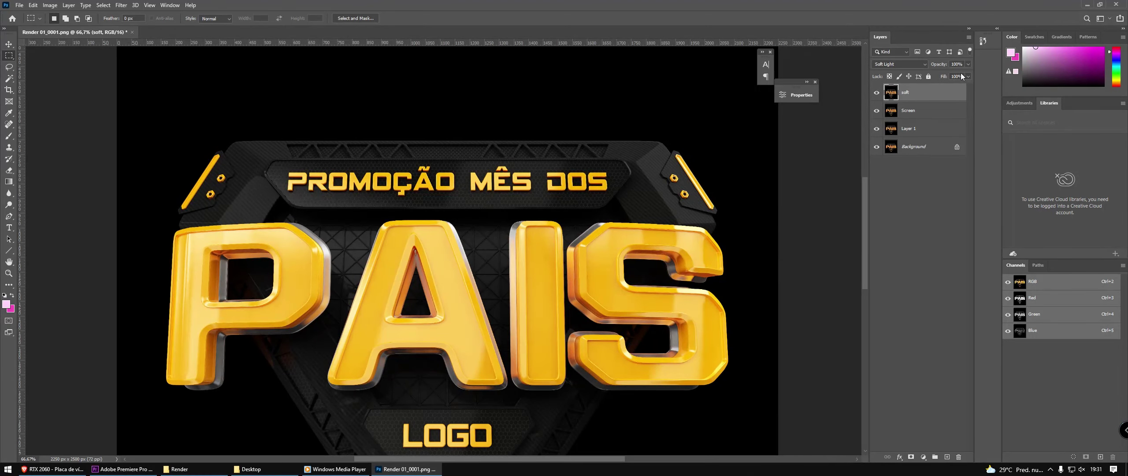
pyautogui.click(969, 65)
pyautogui.moveTo(944, 74); pyautogui.dragTo(940, 74)
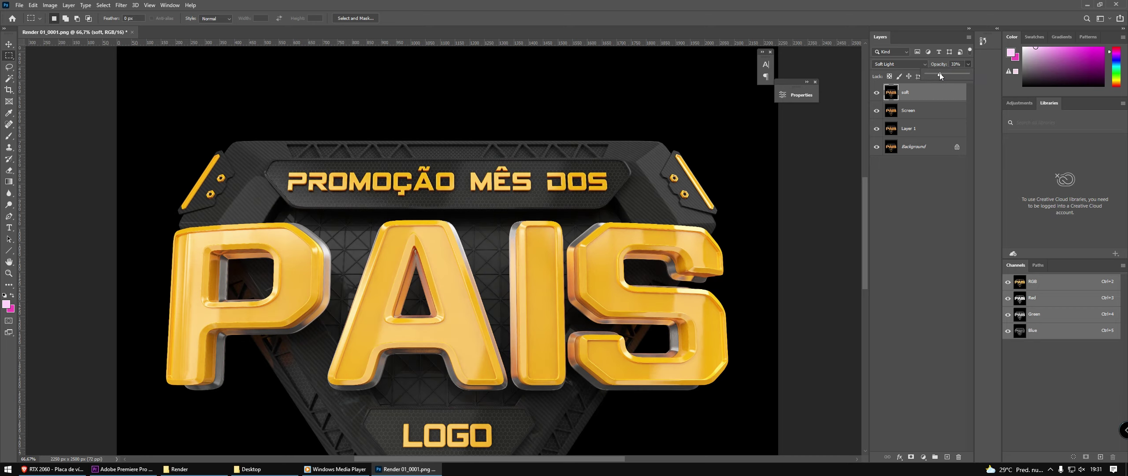
# - Hide the soft and Screen layers to compare the look, zooming back to 66.7%
pyautogui.hotkey('ctrl', '-')
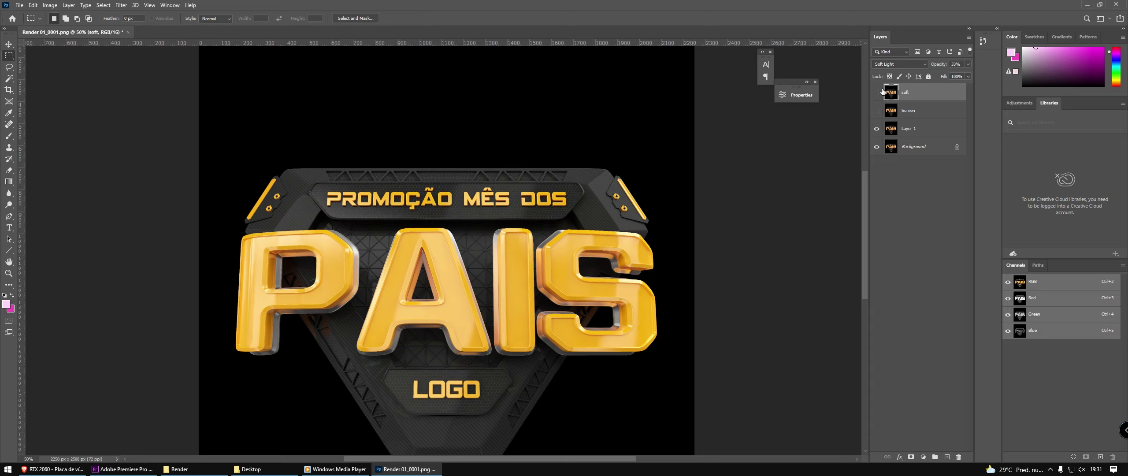
pyautogui.moveTo(876, 111); pyautogui.dragTo(876, 93)
pyautogui.hotkey('ctrl', '-')
pyautogui.hotkey('ctrl', '+')
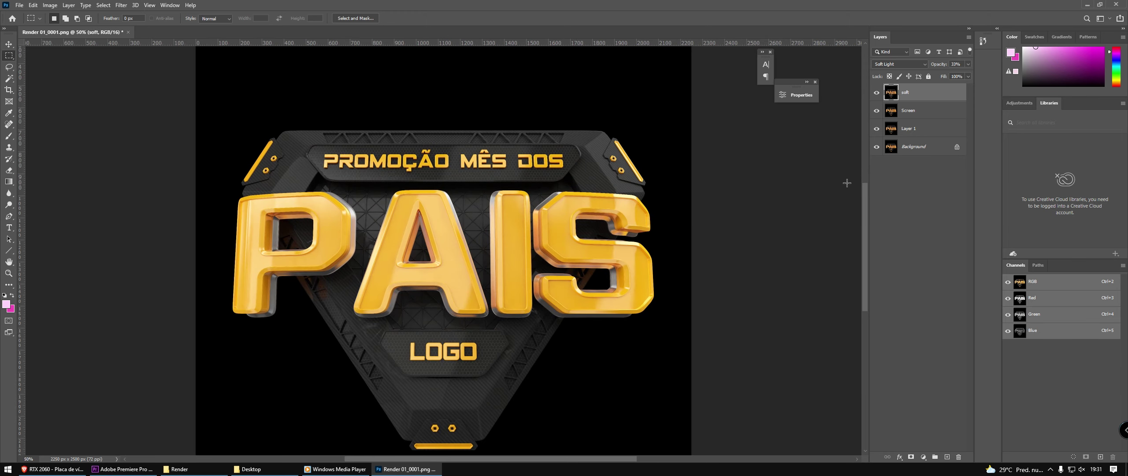
pyautogui.hotkey('ctrl', '+')
# - Add a layer mask to the Screen layer and paint black over the P and A letters
pyautogui.click(912, 114)
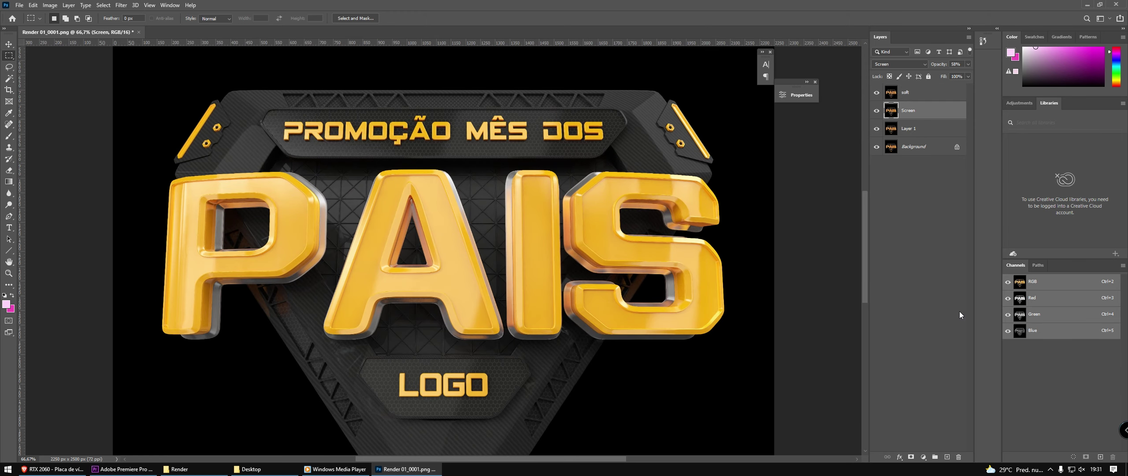
pyautogui.click(911, 457)
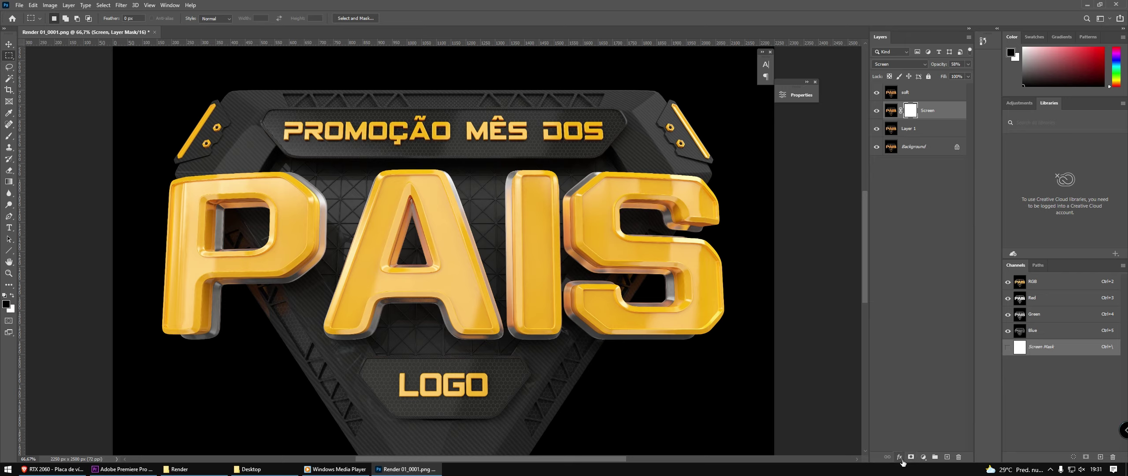
pyautogui.press('b')
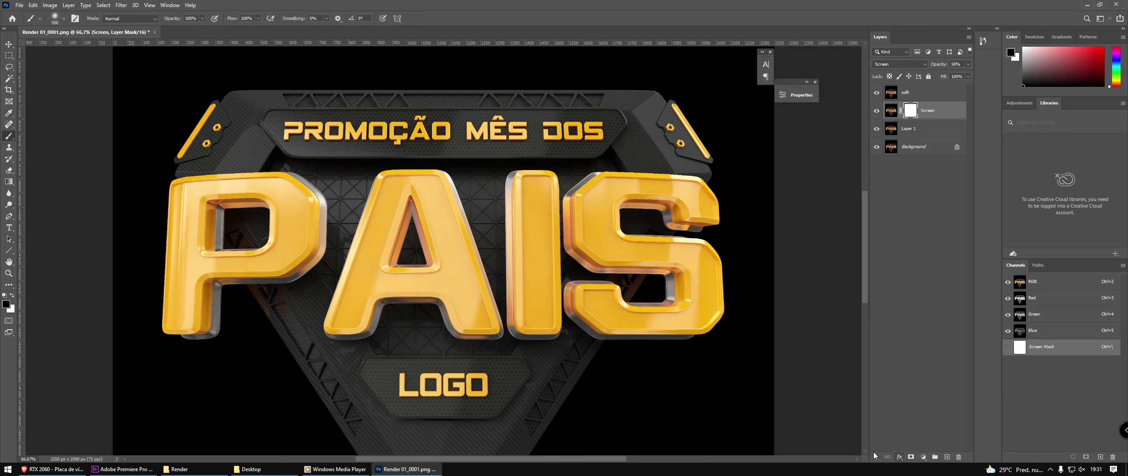
pyautogui.press('[')
pyautogui.press('[')
pyautogui.moveTo(246, 190)
pyautogui.mouseDown()
pyautogui.moveTo(212, 247)
pyautogui.moveTo(207, 343)
pyautogui.moveTo(220, 317)
pyautogui.mouseUp()
pyautogui.moveTo(492, 245)
pyautogui.mouseDown()
pyautogui.moveTo(375, 286)
pyautogui.moveTo(476, 212)
pyautogui.moveTo(480, 309)
pyautogui.moveTo(446, 338)
pyautogui.moveTo(581, 278)
pyautogui.moveTo(582, 236)
pyautogui.moveTo(642, 254)
pyautogui.moveTo(695, 235)
pyautogui.moveTo(638, 273)
pyautogui.moveTo(722, 308)
pyautogui.moveTo(669, 343)
pyautogui.moveTo(627, 338)
pyautogui.mouseUp()
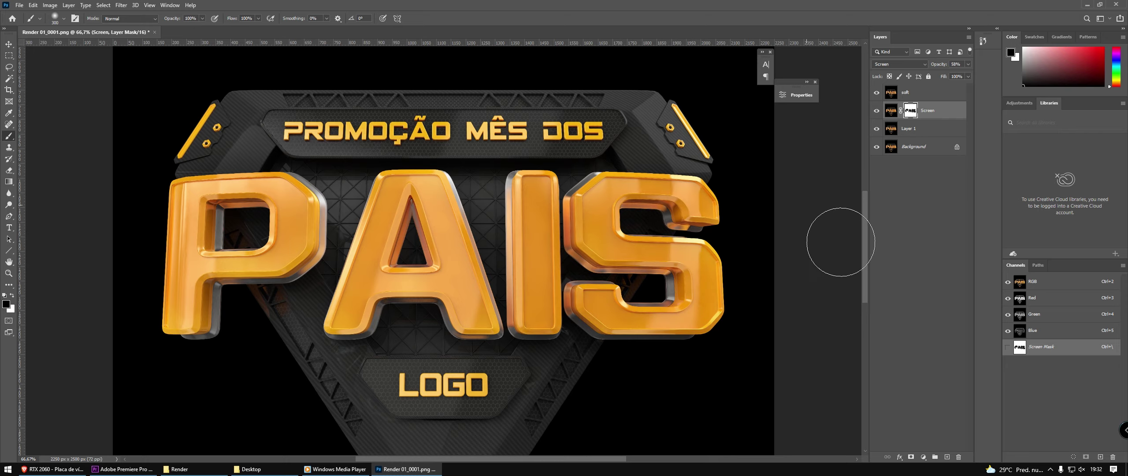
# - Switch to the Move tool, cancel a Save a Copy, and select the soft layer at 50% zoom
pyautogui.click(8, 43)
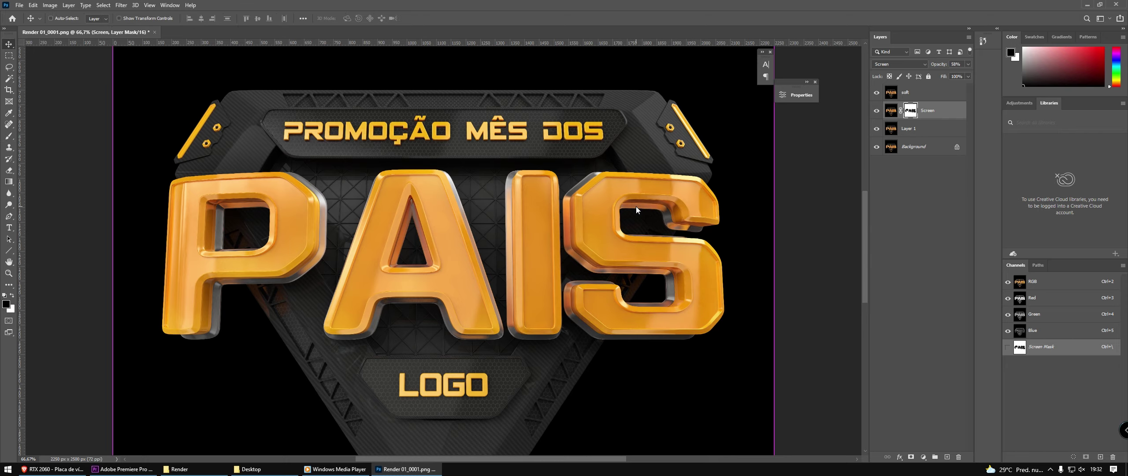
pyautogui.hotkey('ctrl', 'shift', 's')
pyautogui.press('Escape')
pyautogui.hotkey('alt', 'z')
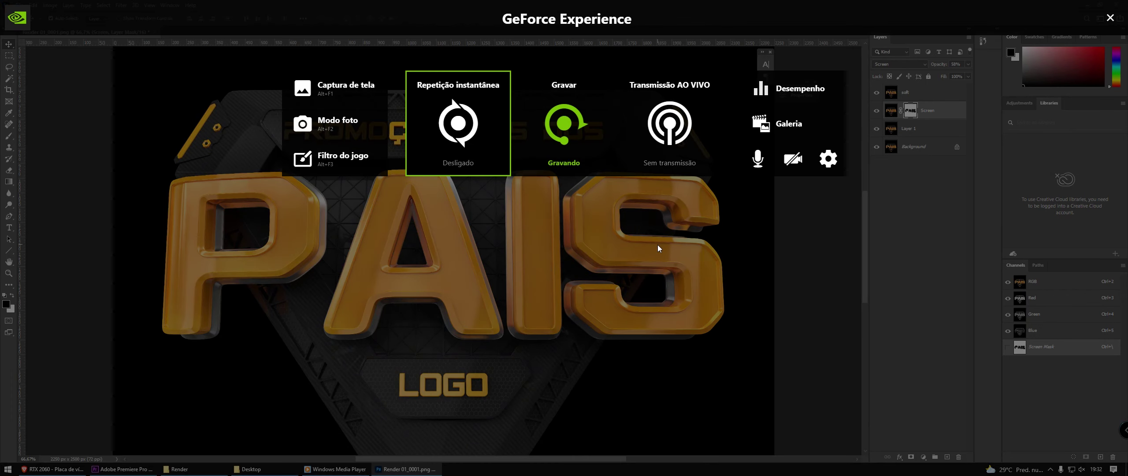
pyautogui.click(656, 243)
pyautogui.click(921, 93)
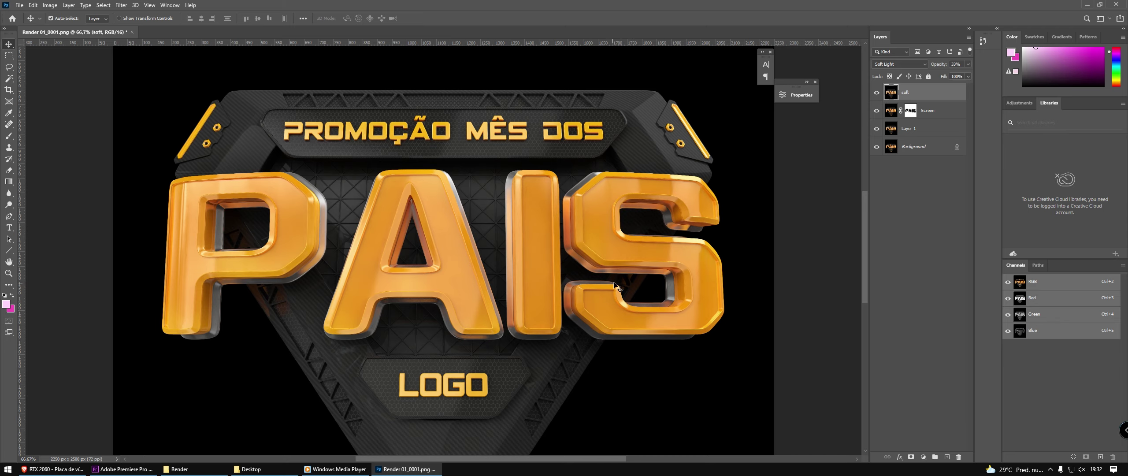
pyautogui.hotkey('ctrl', '-')
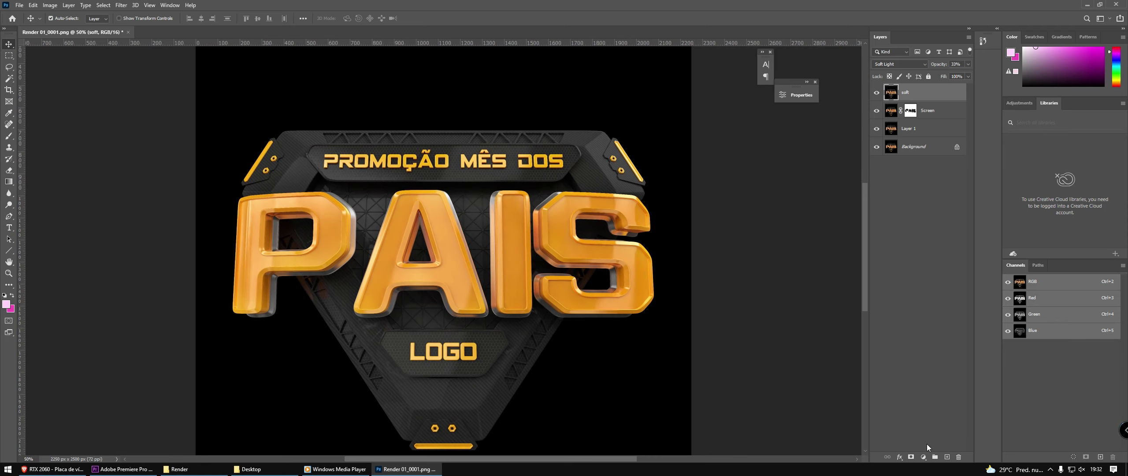
# - Add a Selective Color adjustment layer and raise Yellow in the Reds to +23
pyautogui.click(924, 457)
pyautogui.click(934, 450)
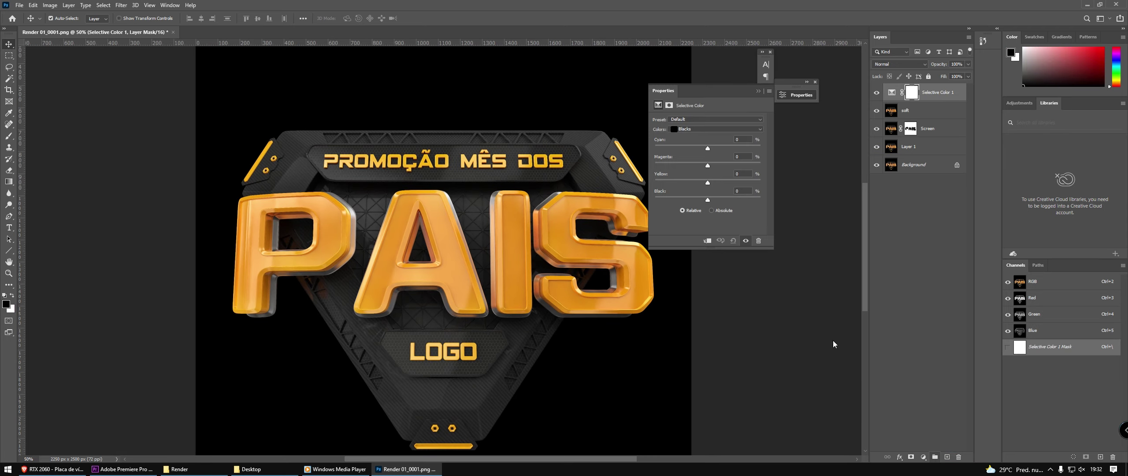
pyautogui.hotkey('ctrl', '+')
pyautogui.click(699, 129)
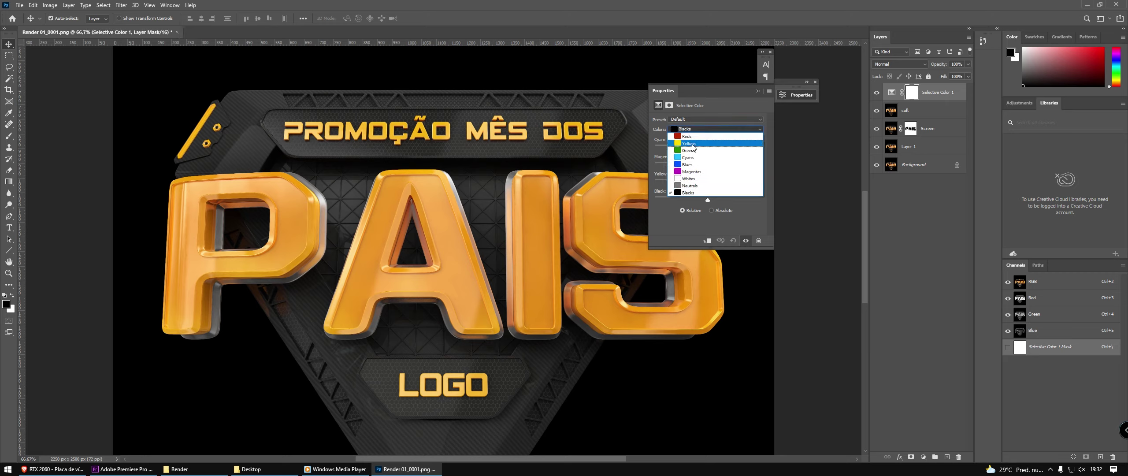
pyautogui.click(696, 137)
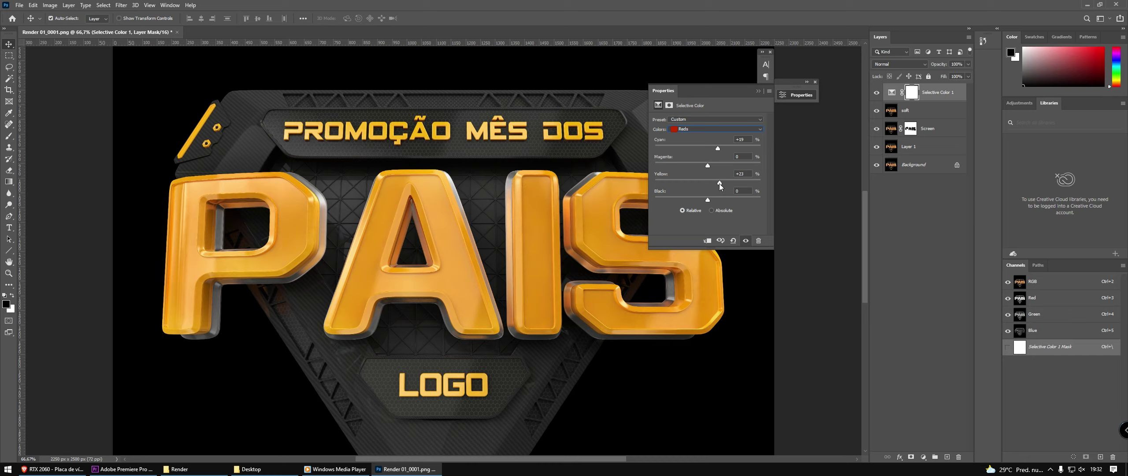
pyautogui.moveTo(707, 182); pyautogui.dragTo(720, 180)
# - Set the Yellows to Magenta -2 and Yellow +38, and the Neutrals Cyan to +7
pyautogui.click(695, 128)
pyautogui.click(691, 138)
pyautogui.moveTo(707, 164); pyautogui.dragTo(697, 165)
pyautogui.moveTo(720, 184); pyautogui.dragTo(728, 184)
pyautogui.click(698, 129)
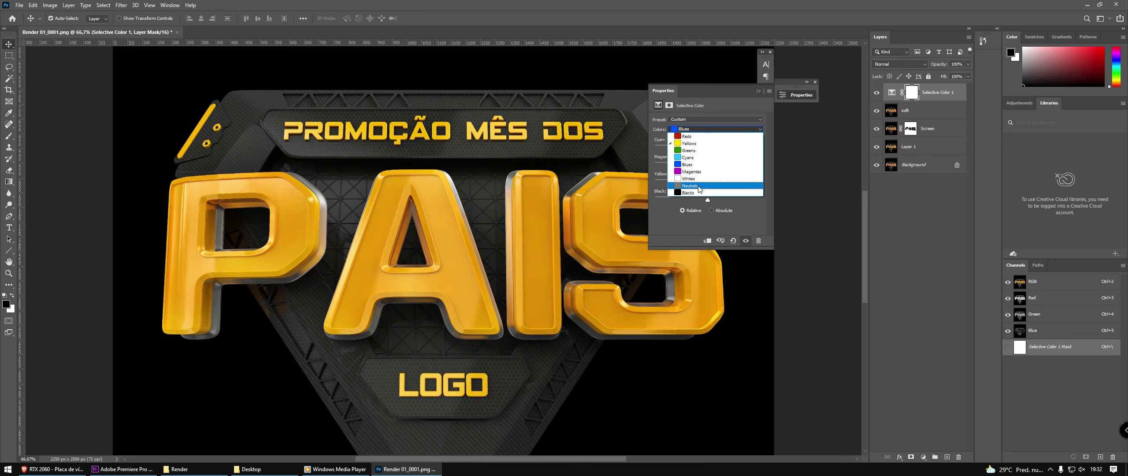
pyautogui.click(698, 190)
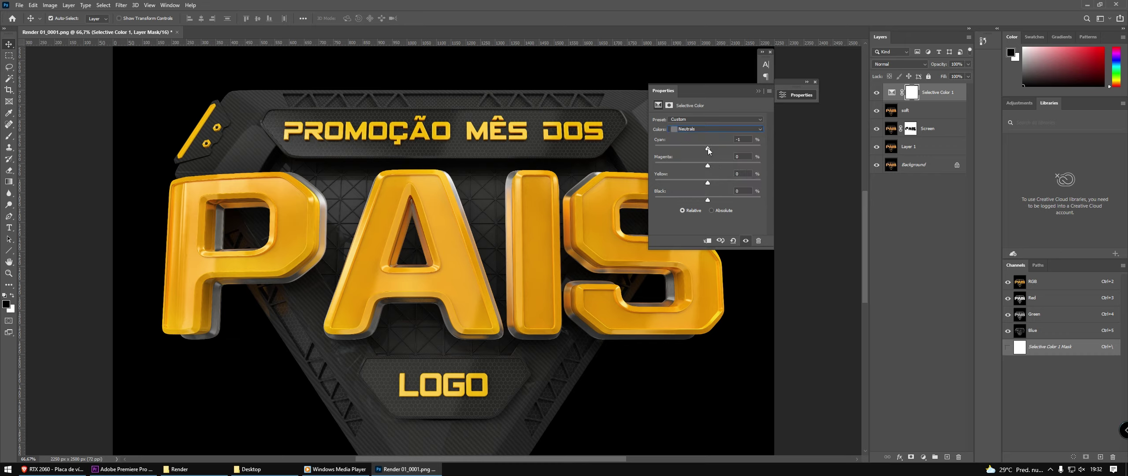
pyautogui.moveTo(707, 149); pyautogui.dragTo(711, 149)
# - Review the Blacks and Neutrals ranges, close the properties and toggle the adjustment to compare
pyautogui.click(705, 129)
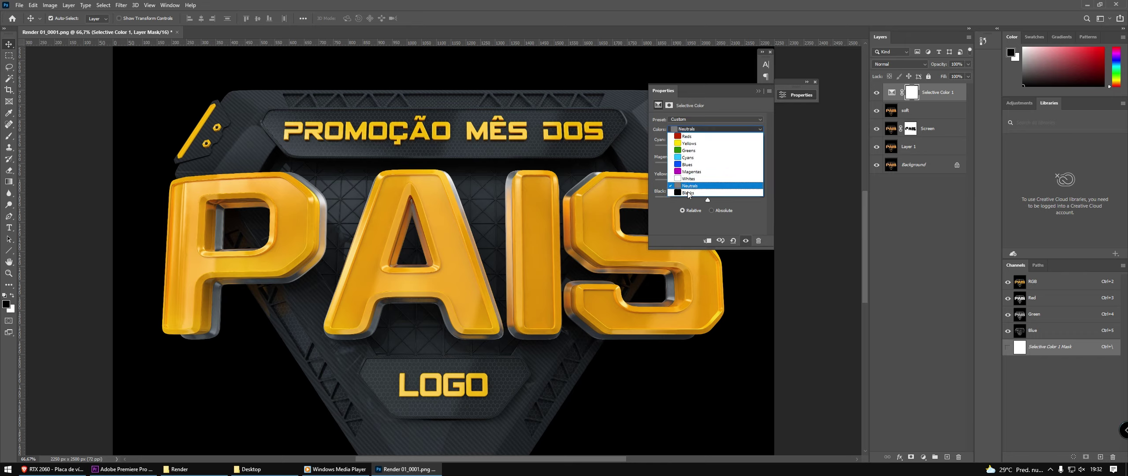
pyautogui.click(696, 194)
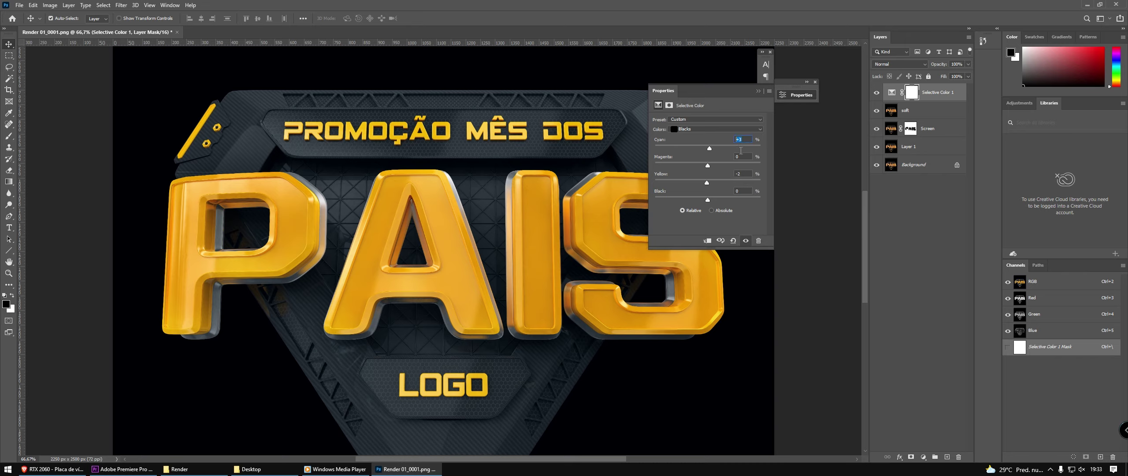
pyautogui.click(705, 129)
pyautogui.click(692, 184)
pyautogui.click(759, 91)
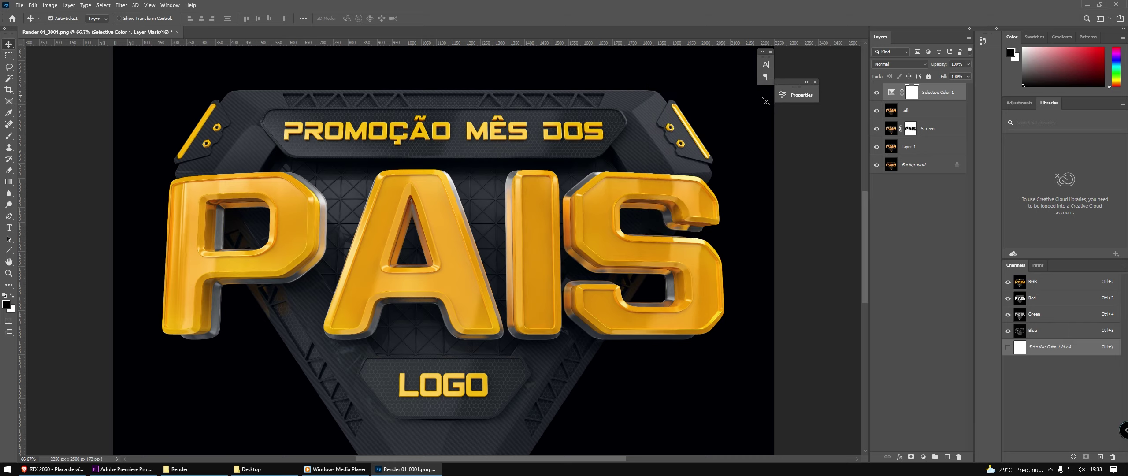
pyautogui.click(878, 93)
pyautogui.click(878, 94)
pyautogui.click(879, 98)
# - Select the Pen tool and zoom in on the PROMOÇÃO MÊS DOS banner
pyautogui.hotkey('ctrl', '-')
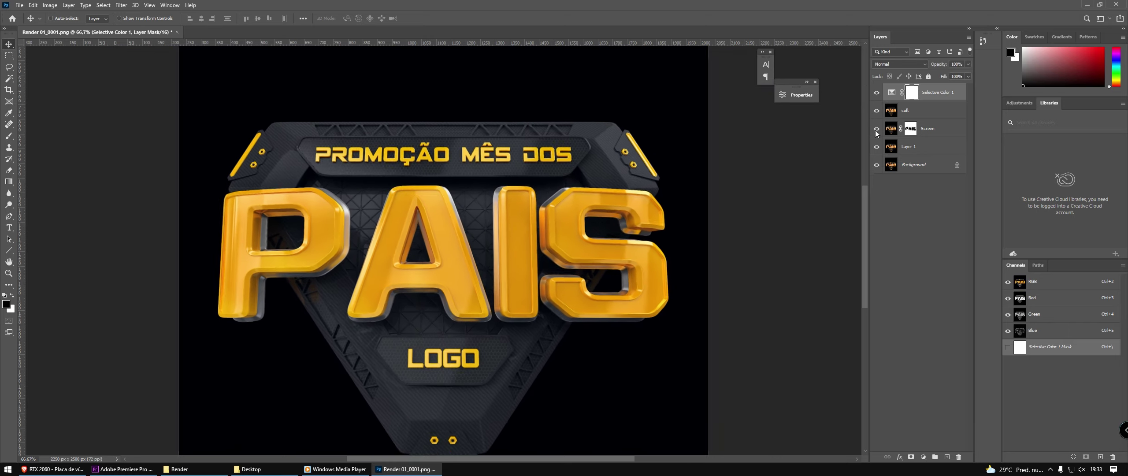
pyautogui.click(908, 110)
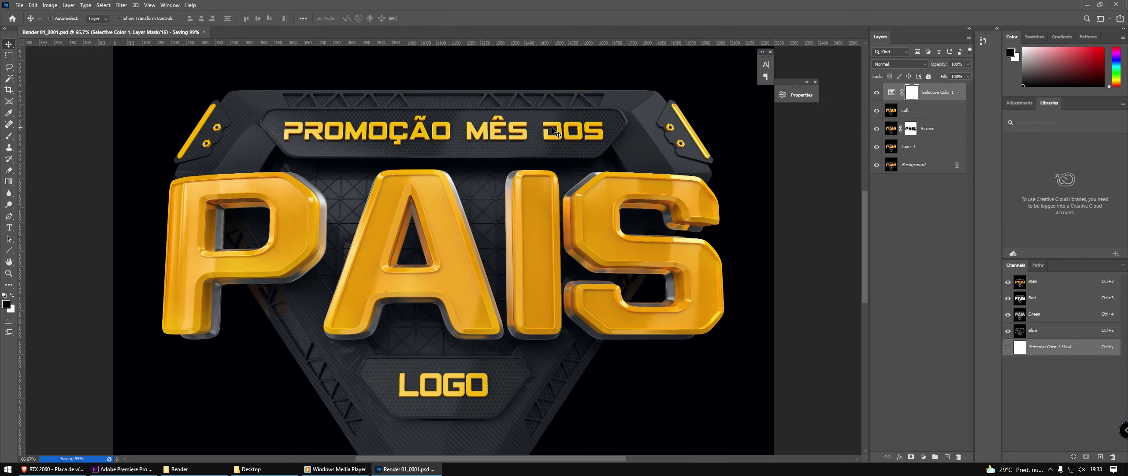
pyautogui.keyDown('alt'); pyautogui.scroll(2, 528, 176); pyautogui.keyUp('alt')
pyautogui.scroll(3, 493, 241)
pyautogui.keyDown('alt'); pyautogui.scroll(-2, 493, 241); pyautogui.keyUp('alt')
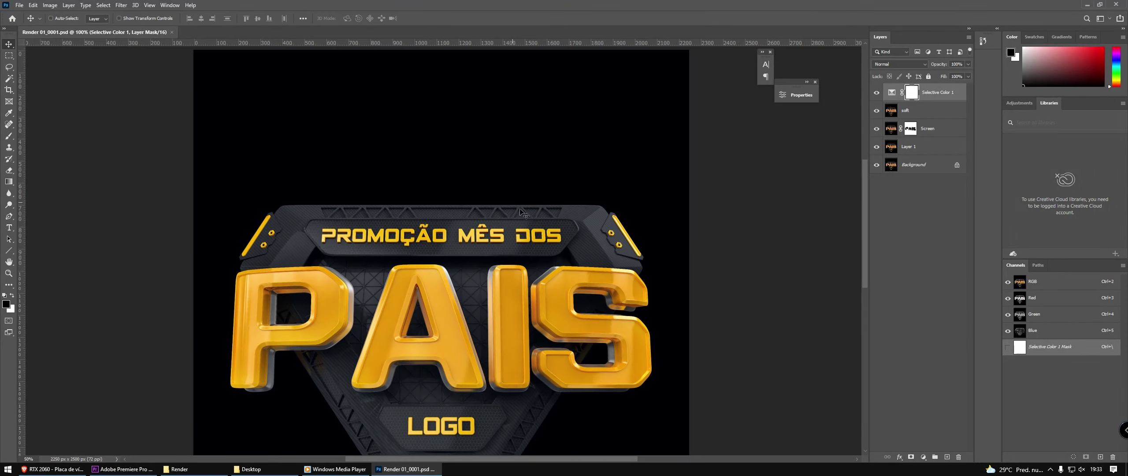
pyautogui.scroll(-1, 529, 220)
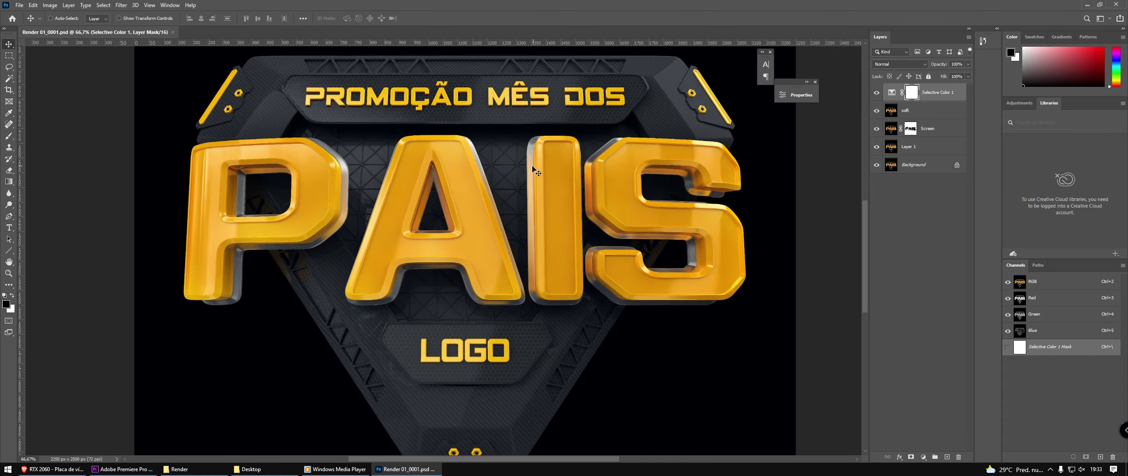
pyautogui.keyDown('alt'); pyautogui.scroll(2, 535, 170); pyautogui.keyUp('alt')
pyautogui.scroll(1, 573, 221)
pyautogui.keyDown('alt'); pyautogui.scroll(1, 587, 260); pyautogui.keyUp('alt')
pyautogui.hotkey('ctrl', '-')
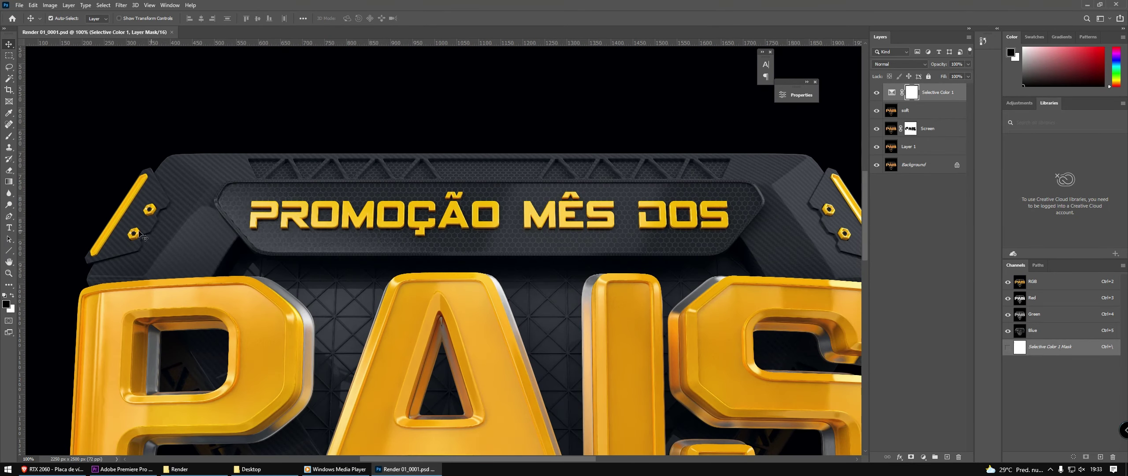
pyautogui.click(9, 215)
pyautogui.hotkey('ctrl', '+')
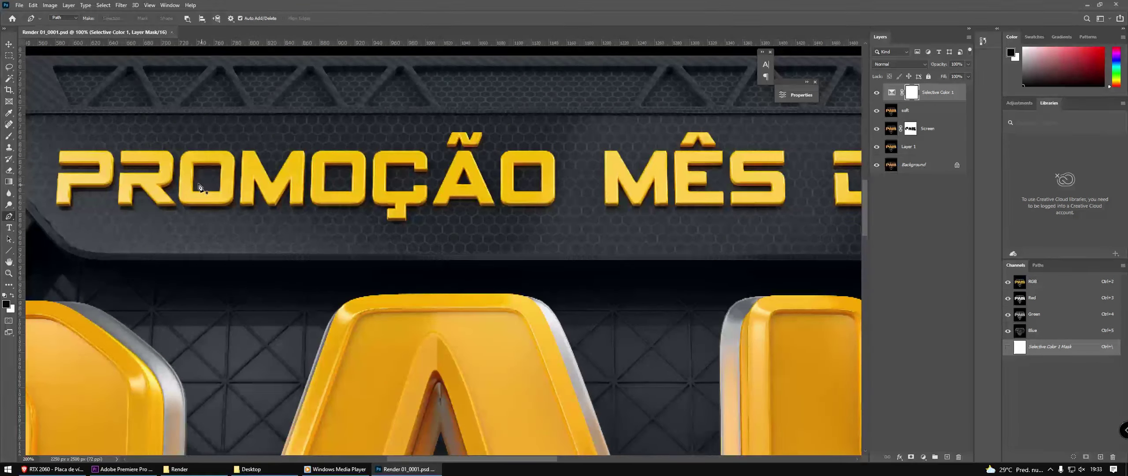
pyautogui.scroll(2, 199, 183)
pyautogui.keyDown('shift'); pyautogui.hscroll(-3, 200, 182); pyautogui.keyUp('shift')
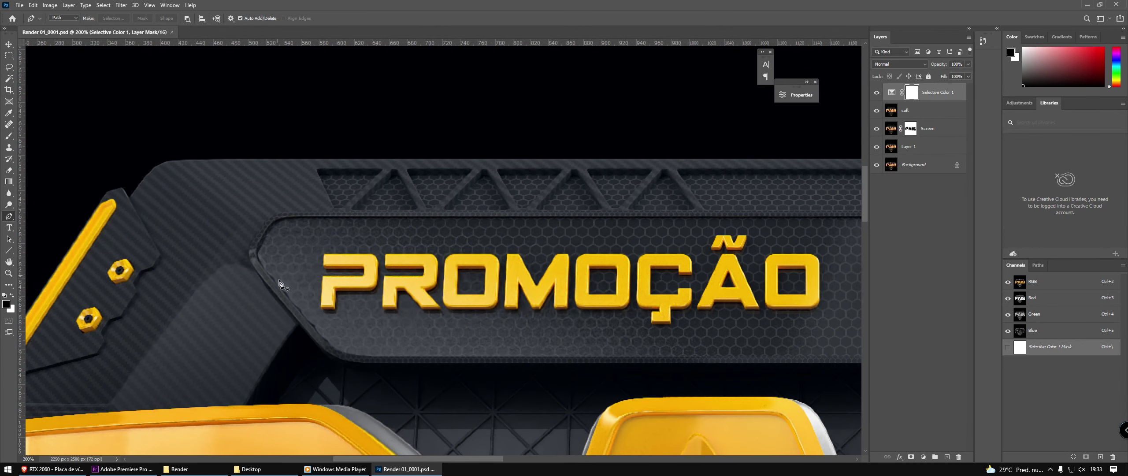
# - Trace a pen path around the banner's rounded corner and along its top edge
pyautogui.click(283, 292)
pyautogui.moveTo(299, 222)
pyautogui.mouseDown()
pyautogui.moveTo(312, 221)
pyautogui.moveTo(287, 220)
pyautogui.mouseUp()
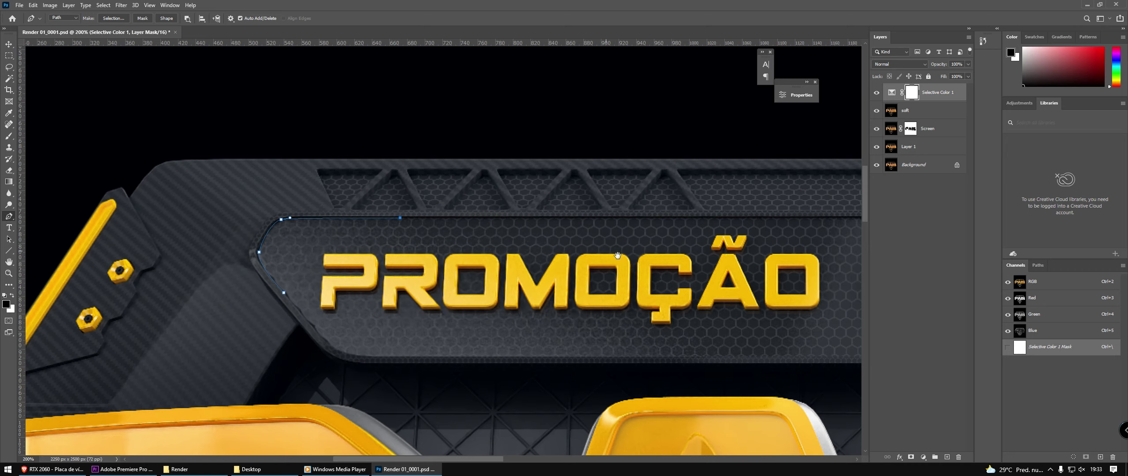
pyautogui.keyDown('ctrl'); pyautogui.hscroll(10, 402, 220); pyautogui.keyUp('ctrl')
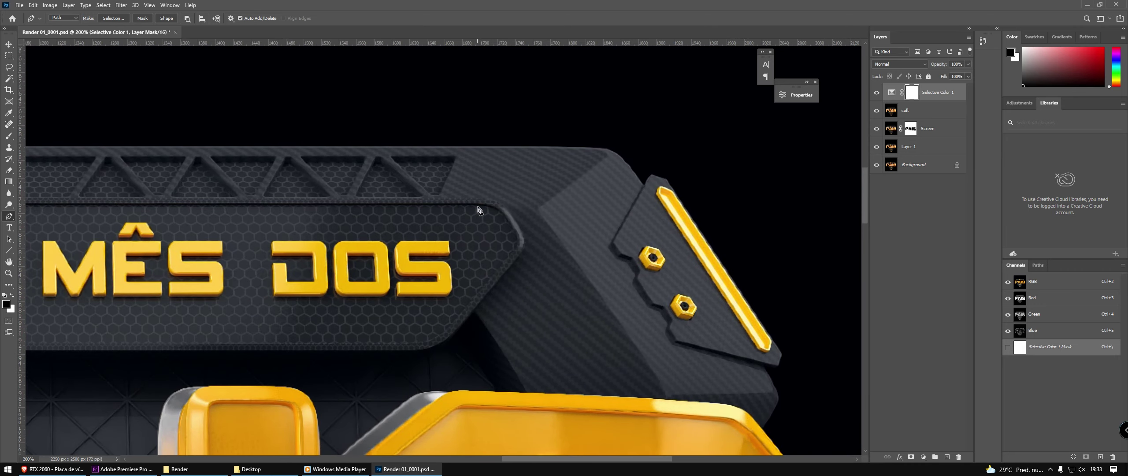
pyautogui.moveTo(479, 210)
pyautogui.mouseDown()
pyautogui.moveTo(515, 237)
pyautogui.moveTo(508, 257)
pyautogui.mouseUp()
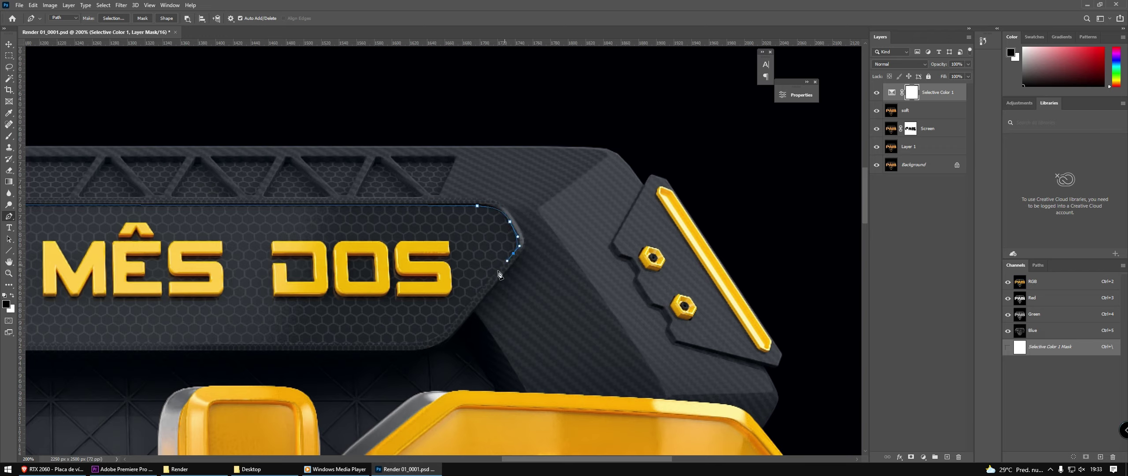
pyautogui.keyDown('alt'); pyautogui.scroll(-2, 504, 287); pyautogui.keyUp('alt')
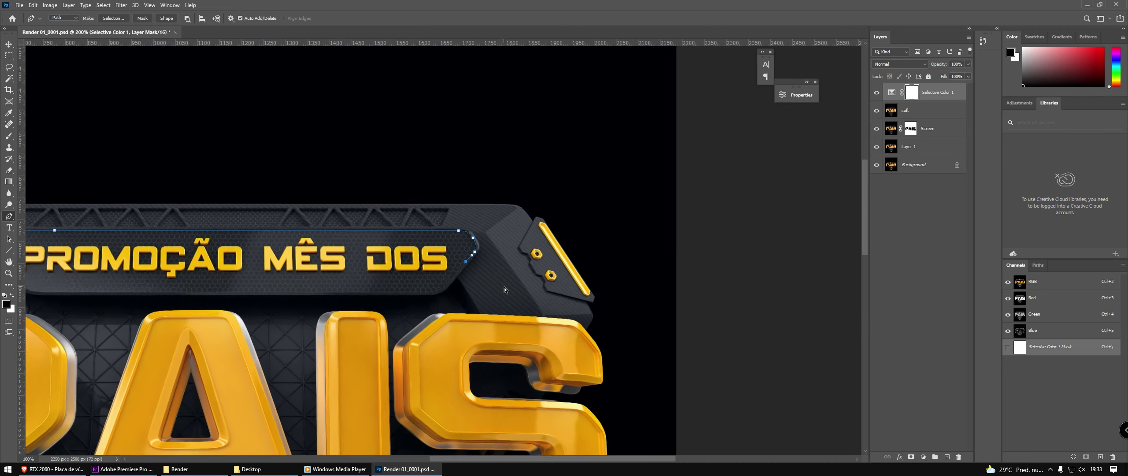
pyautogui.keyDown('alt'); pyautogui.scroll(-2, 503, 288); pyautogui.keyUp('alt')
# - Convert the banner path into a selection, then invert it with Ctrl+Shift+I
pyautogui.rightClick(428, 282)
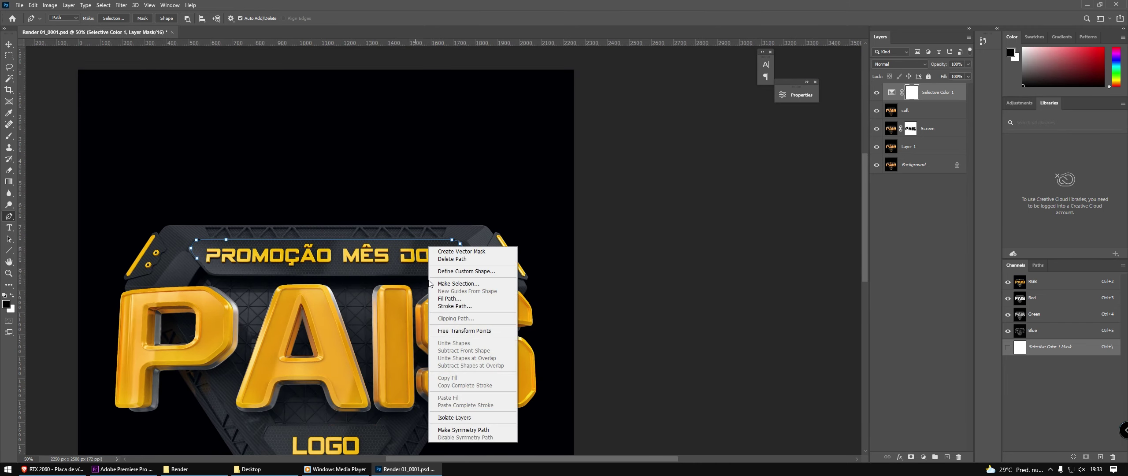
pyautogui.click(467, 284)
pyautogui.press('Return')
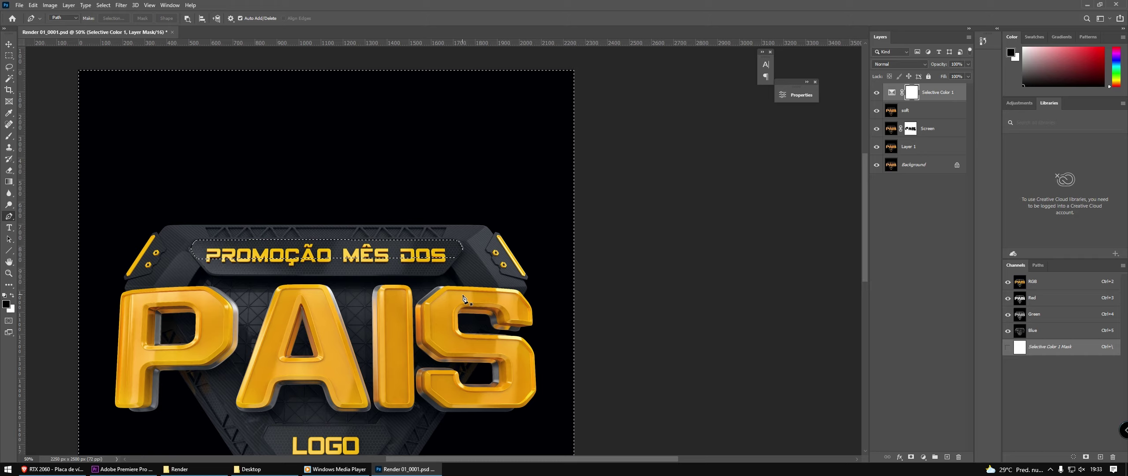
pyautogui.hotkey('ctrl', 'shift', 'i')
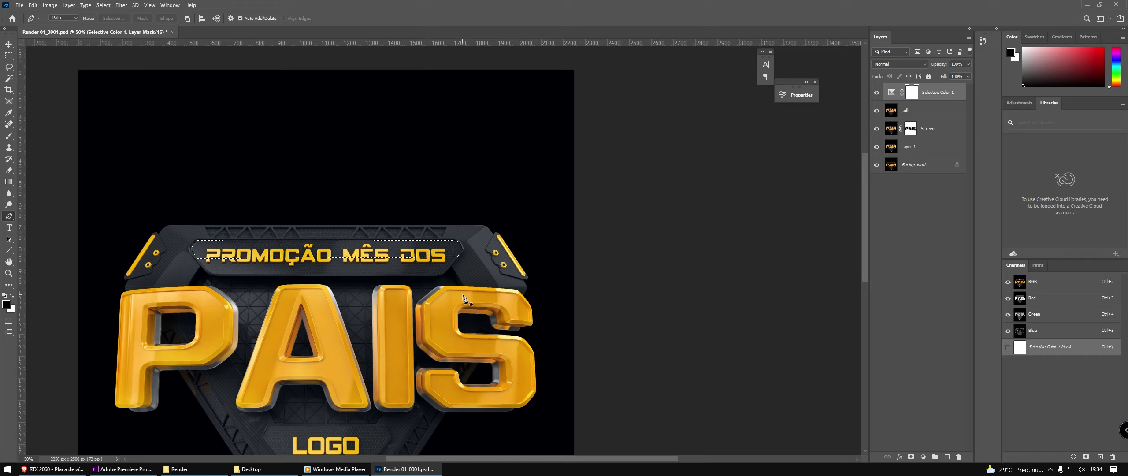
# - Add a white ffffff Solid Color fill layer and fade its opacity to 21%
pyautogui.click(923, 456)
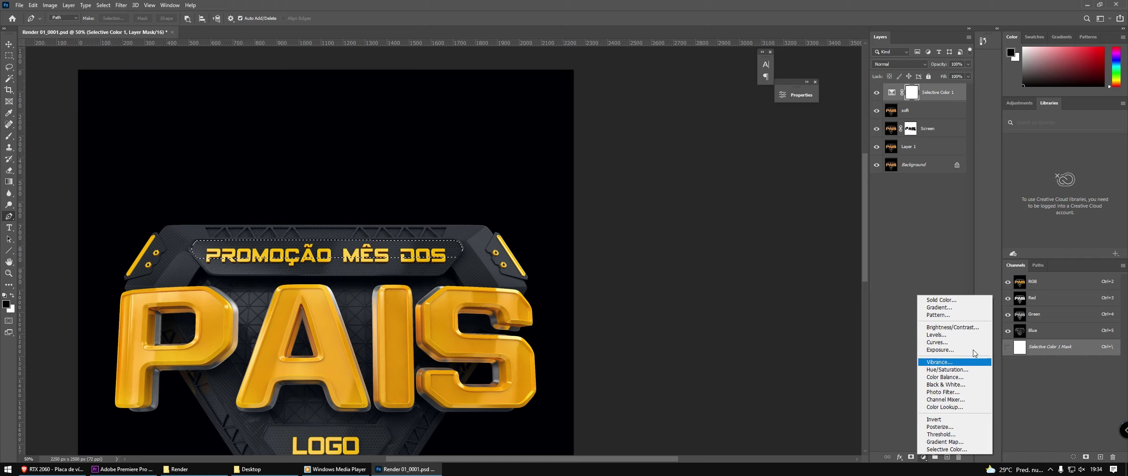
pyautogui.click(933, 297)
pyautogui.write('ffffff')
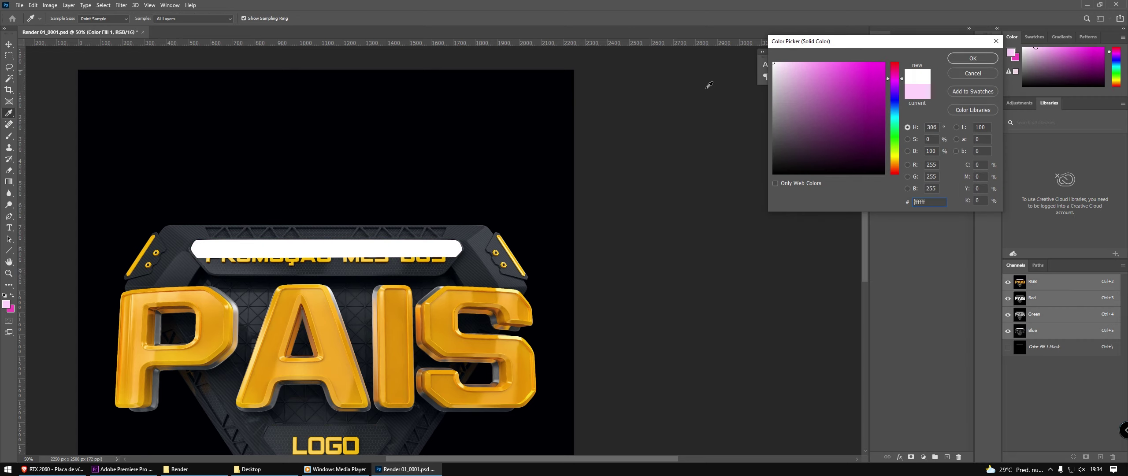
pyautogui.press('Return')
pyautogui.click(968, 64)
pyautogui.moveTo(967, 74); pyautogui.dragTo(931, 75)
pyautogui.hotkey('ctrl', '+')
pyautogui.moveTo(368, 284)
pyautogui.mouseDown()
pyautogui.moveTo(597, 299)
pyautogui.moveTo(534, 248)
pyautogui.mouseUp()
pyautogui.hotkey('ctrl', '-')
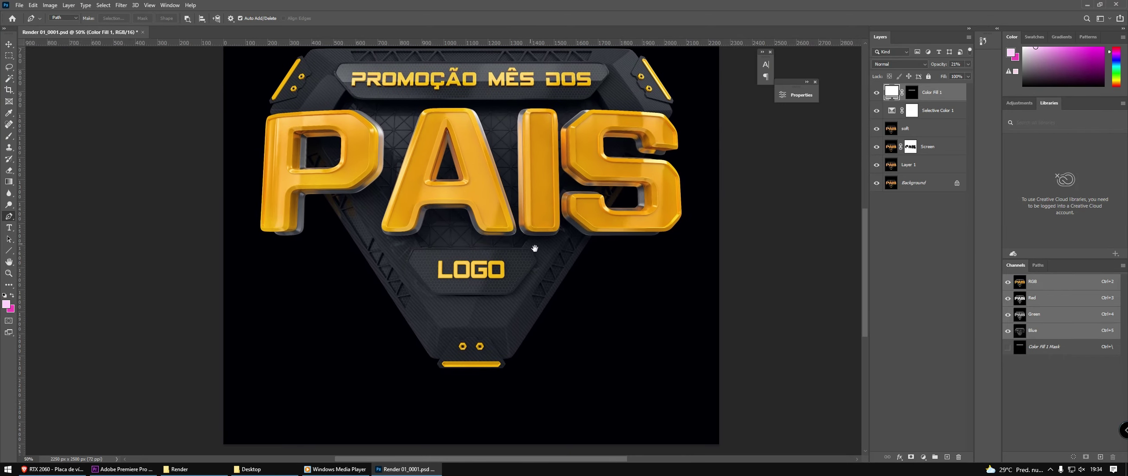
pyautogui.hotkey('ctrl', '+')
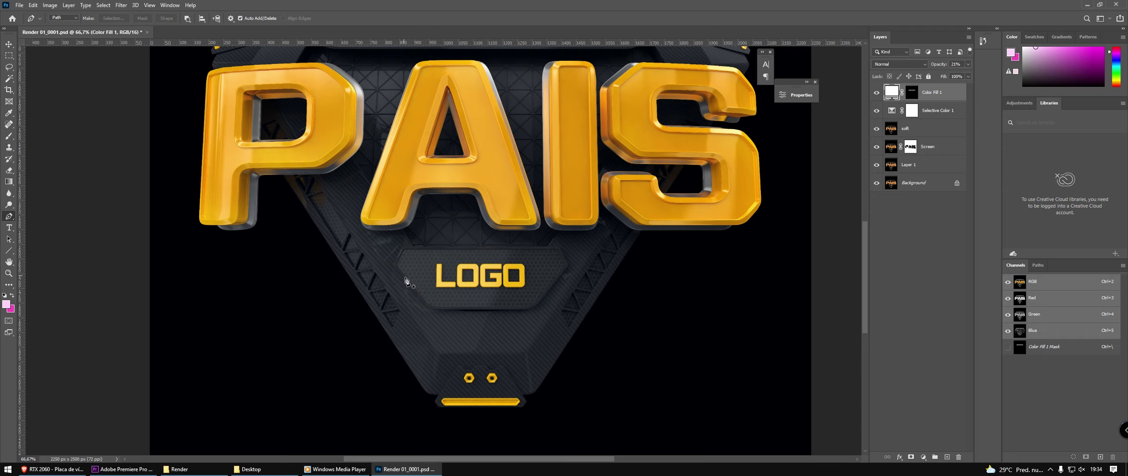
# - Trace a pen path around the LOGO plate, curving its top-right corner
pyautogui.click(404, 275)
pyautogui.click(556, 277)
pyautogui.keyDown('alt'); pyautogui.scroll(1, 563, 275); pyautogui.keyUp('alt')
pyautogui.keyDown('alt'); pyautogui.scroll(2, 568, 282); pyautogui.keyUp('alt')
pyautogui.keyDown('ctrl'); pyautogui.hscroll(1, 581, 291); pyautogui.keyUp('ctrl')
pyautogui.keyDown('ctrl'); pyautogui.hscroll(2, 597, 300); pyautogui.keyUp('ctrl')
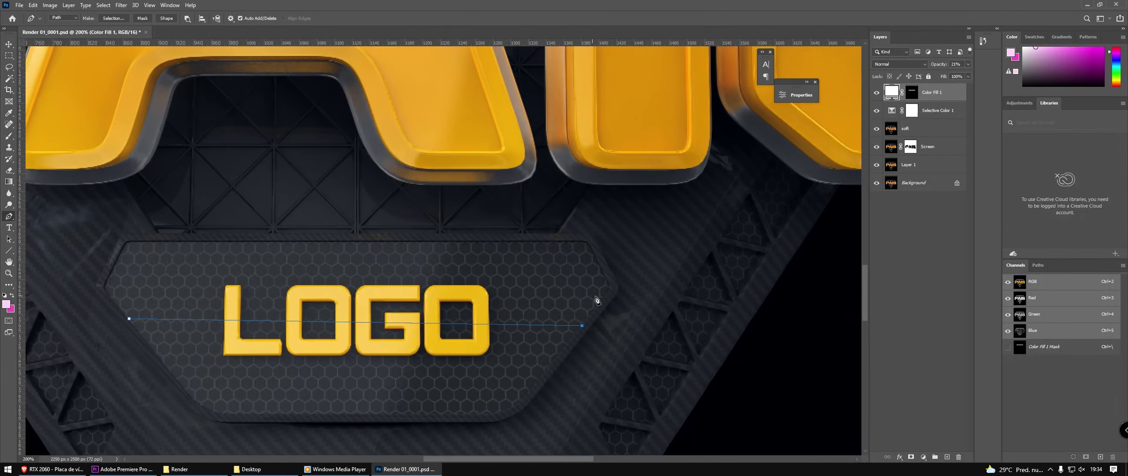
pyautogui.click(603, 272)
pyautogui.moveTo(587, 242); pyautogui.dragTo(571, 241)
pyautogui.click(131, 242)
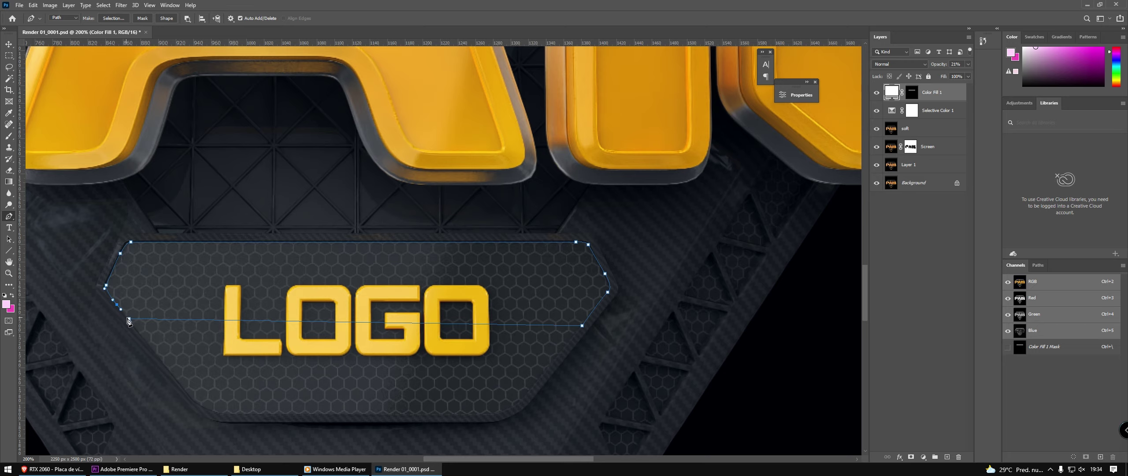
# - Turn the LOGO plate path into a selection and fill it white on Color Fill 1's mask
pyautogui.rightClick(303, 277)
pyautogui.click(335, 110)
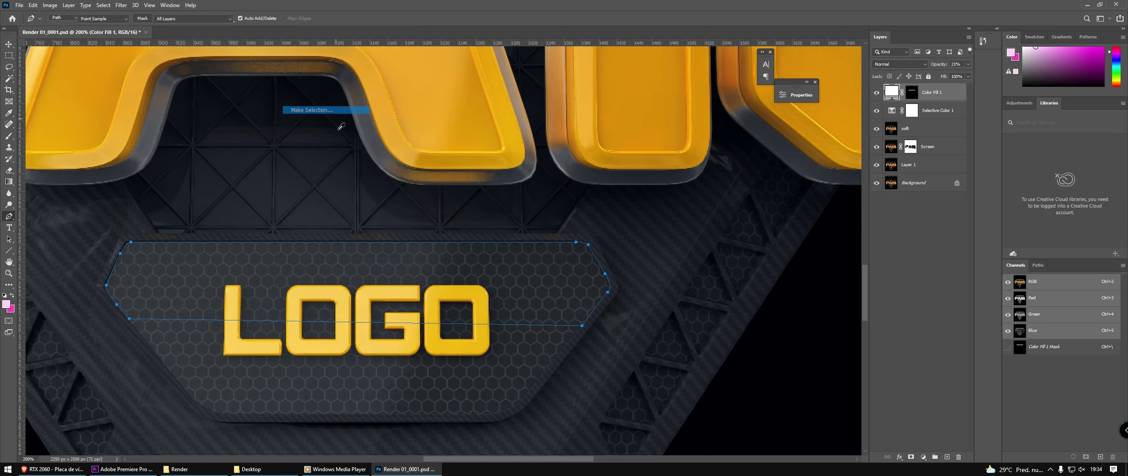
pyautogui.hotkey('ctrl', '-')
pyautogui.hotkey('ctrl', '-')
pyautogui.hotkey('ctrl', '-')
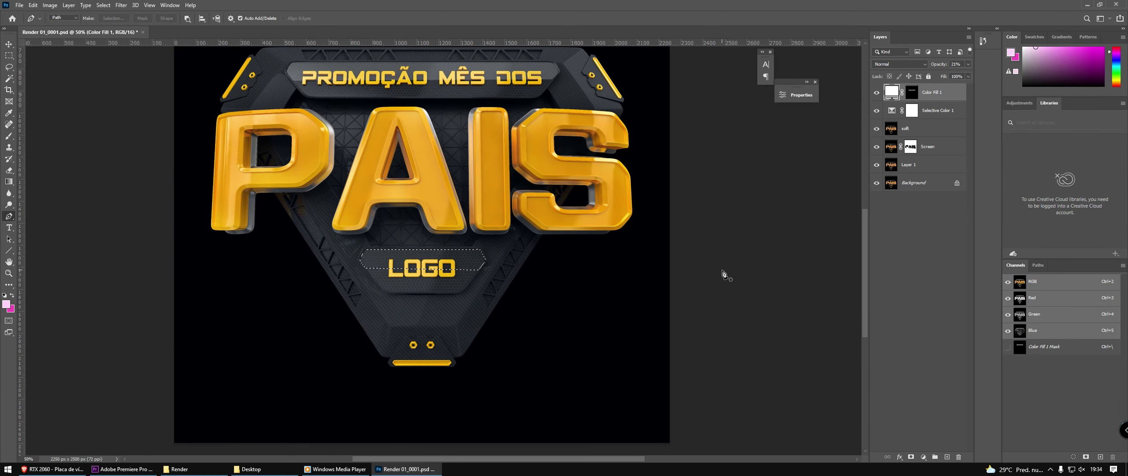
pyautogui.scroll(3, 696, 300)
pyautogui.press('d')
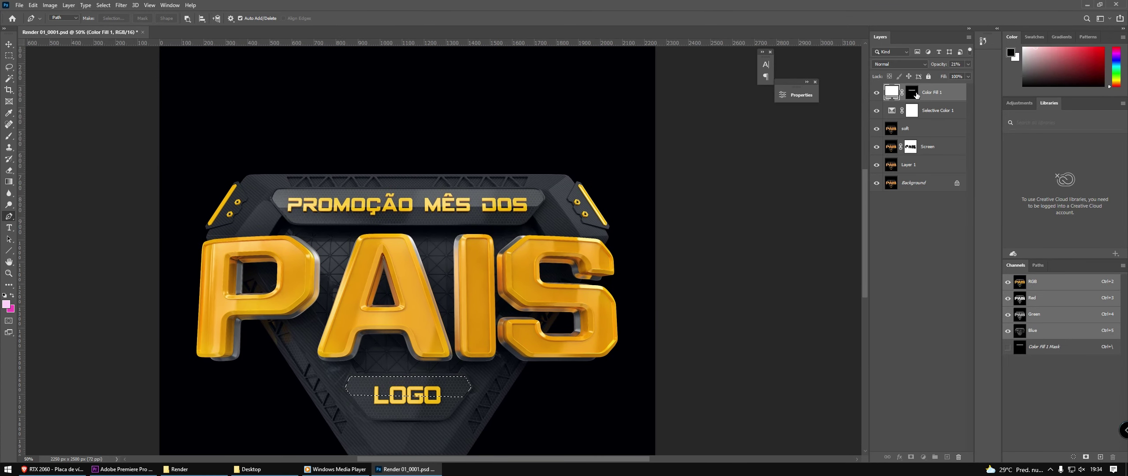
pyautogui.click(911, 92)
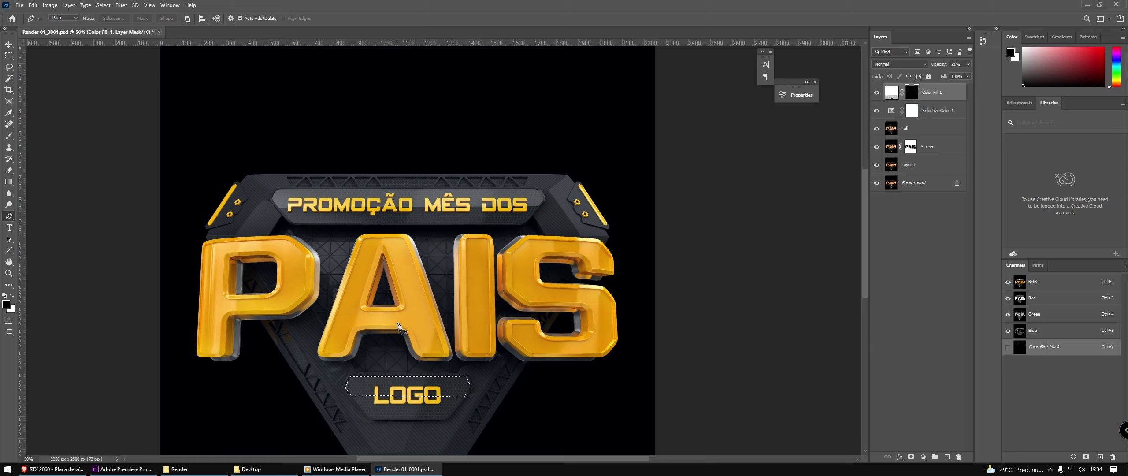
pyautogui.hotkey('ctrl', 'BackSpace')
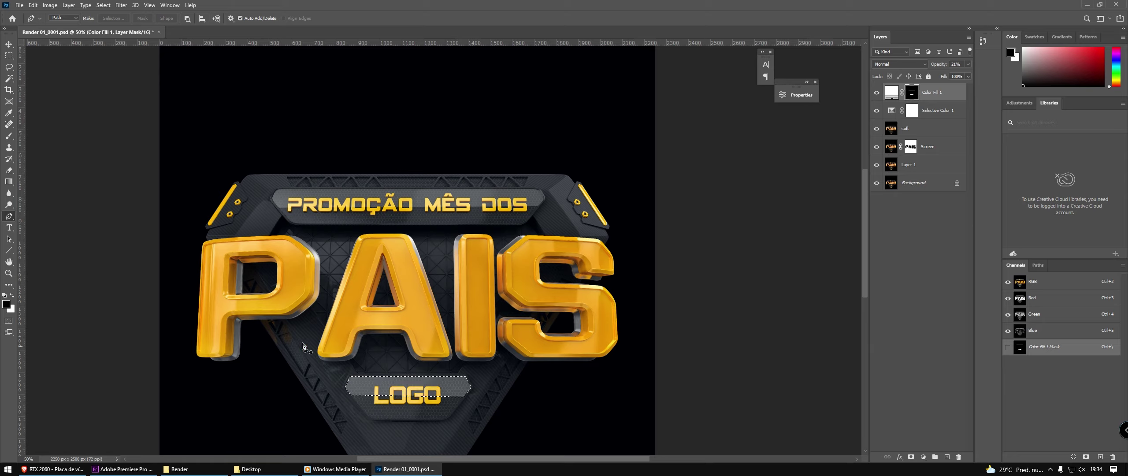
pyautogui.hotkey('ctrl', 'd')
# - Brush-paint Color Fill 1's mask along the badge's top text band
pyautogui.moveTo(500, 419); pyautogui.dragTo(507, 419)
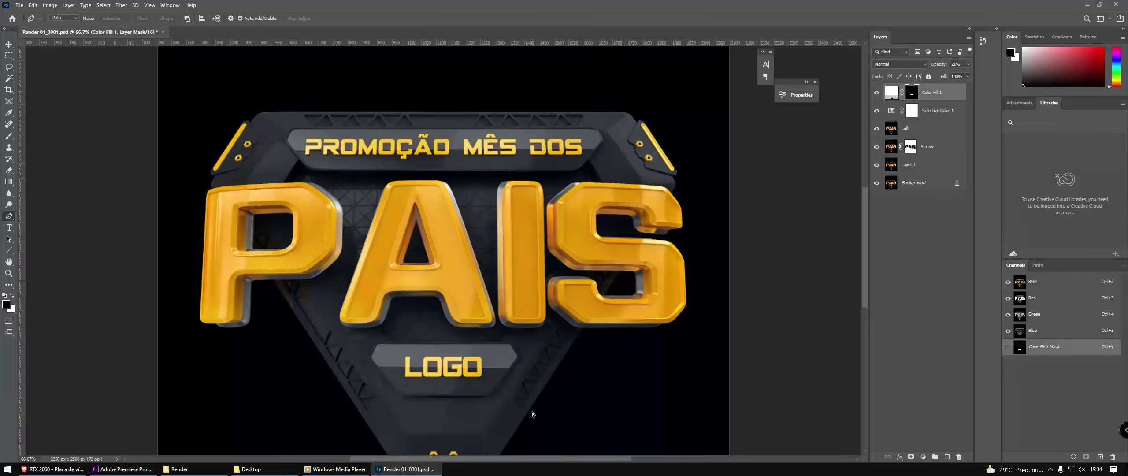
pyautogui.hotkey('ctrl', '+')
pyautogui.click(9, 137)
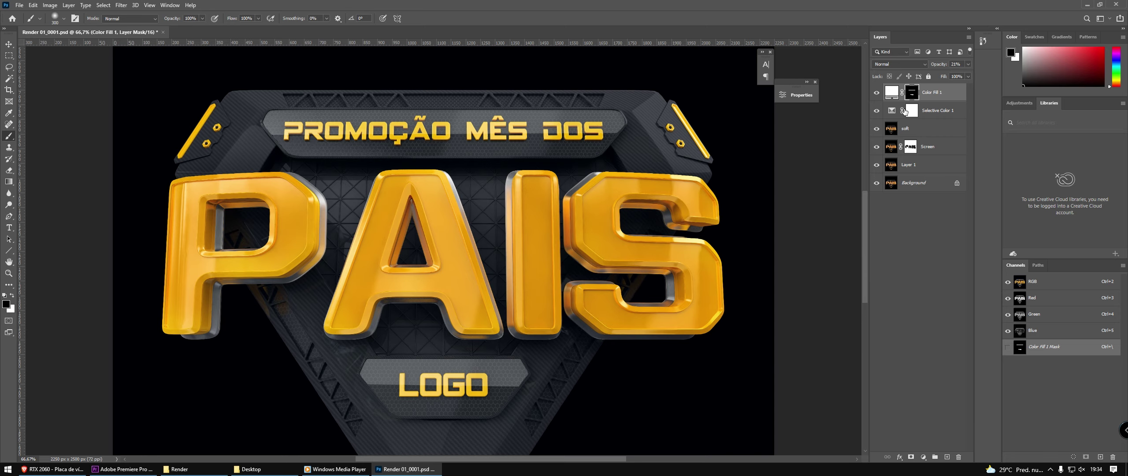
pyautogui.doubleClick(917, 96)
pyautogui.press('Escape')
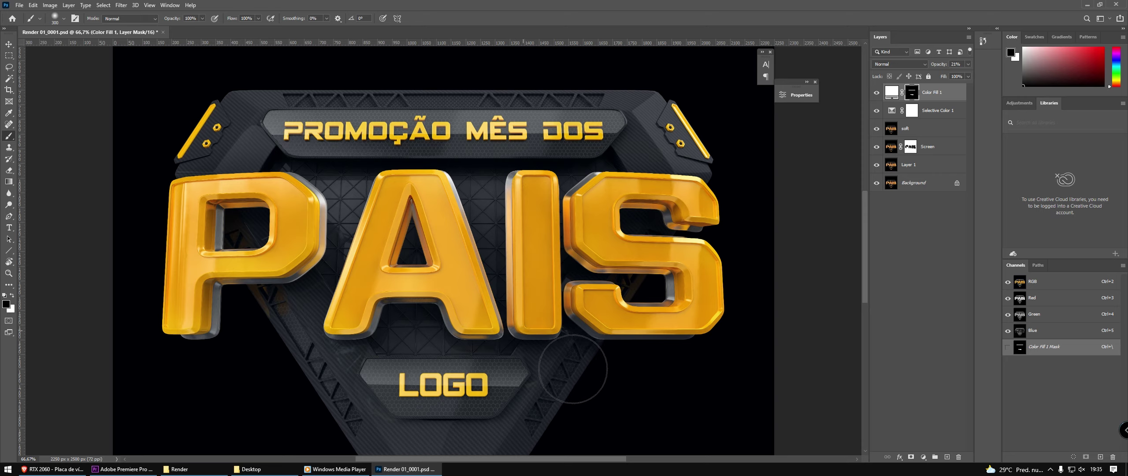
pyautogui.scroll(2, 300, 157)
pyautogui.moveTo(300, 159); pyautogui.dragTo(630, 167)
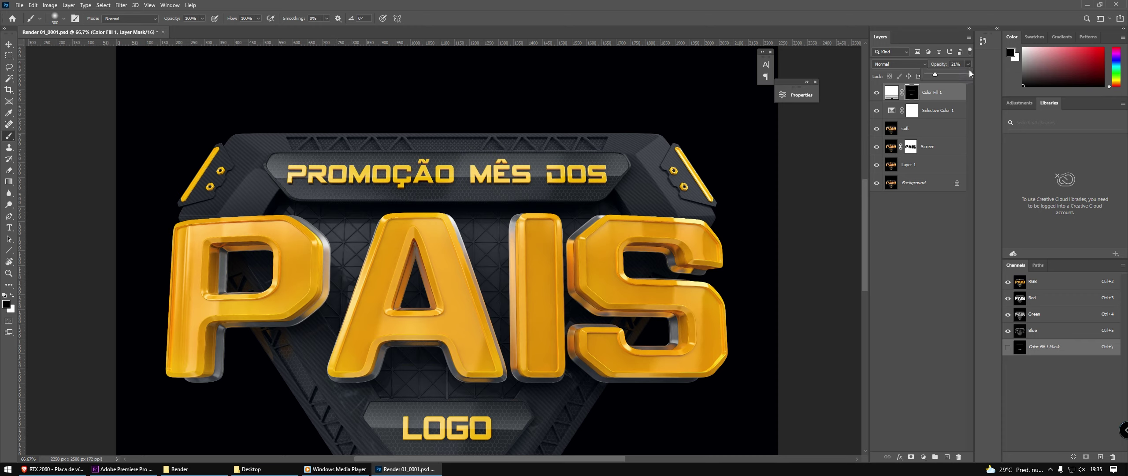
# - Select the Color Fill 1 layer, save the document, and review the badge at several zoom levels
pyautogui.click(891, 92)
pyautogui.hotkey('ctrl', 's')
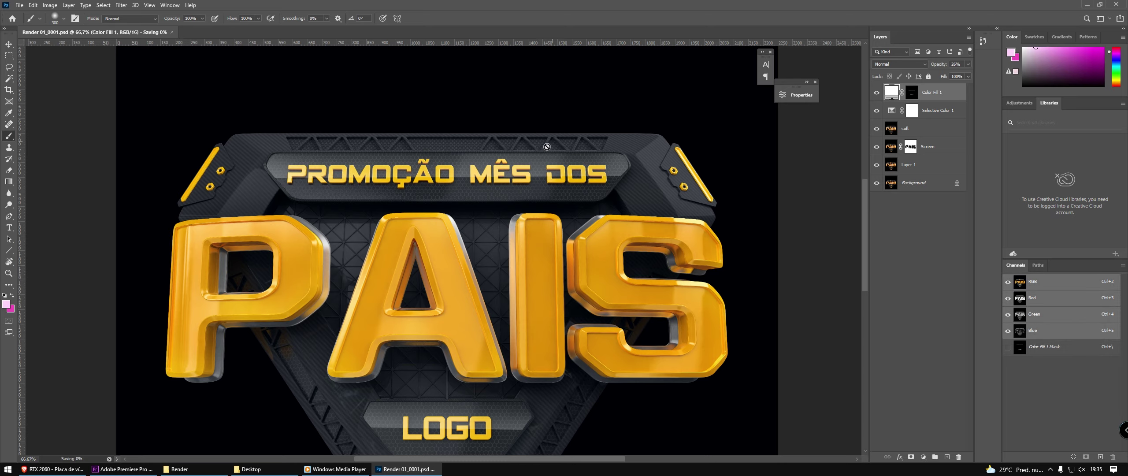
pyautogui.hotkey('ctrl', '-')
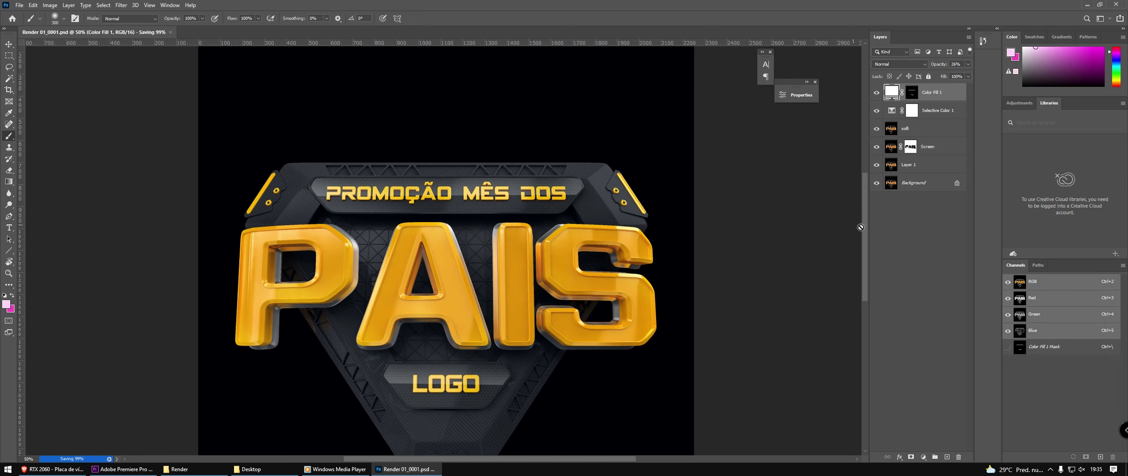
pyautogui.hotkey('ctrl', '-')
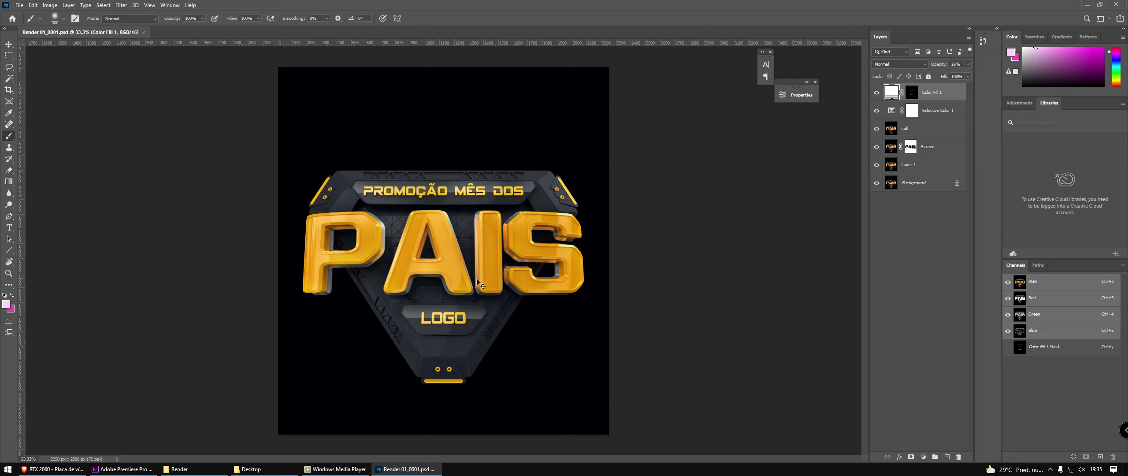
pyautogui.hotkey('ctrl', '+')
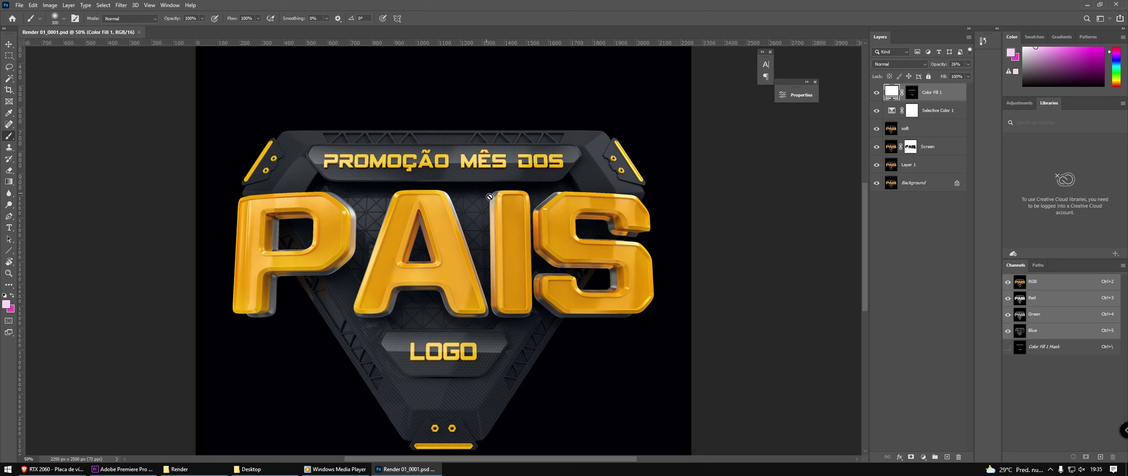
pyautogui.hotkey('ctrl', '-')
pyautogui.hotkey('ctrl', '+')
pyautogui.hotkey('ctrl', '+')
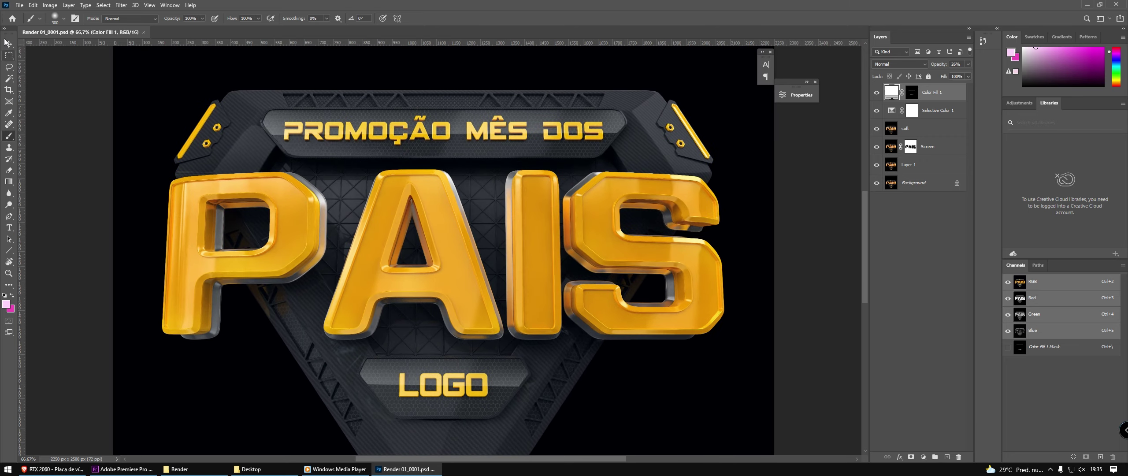
pyautogui.click(8, 43)
pyautogui.hotkey('ctrl', '-')
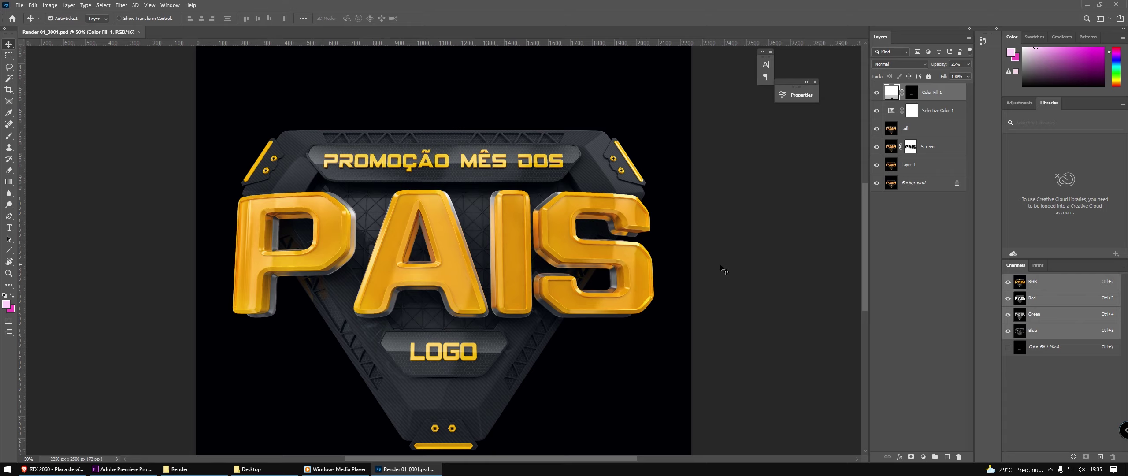